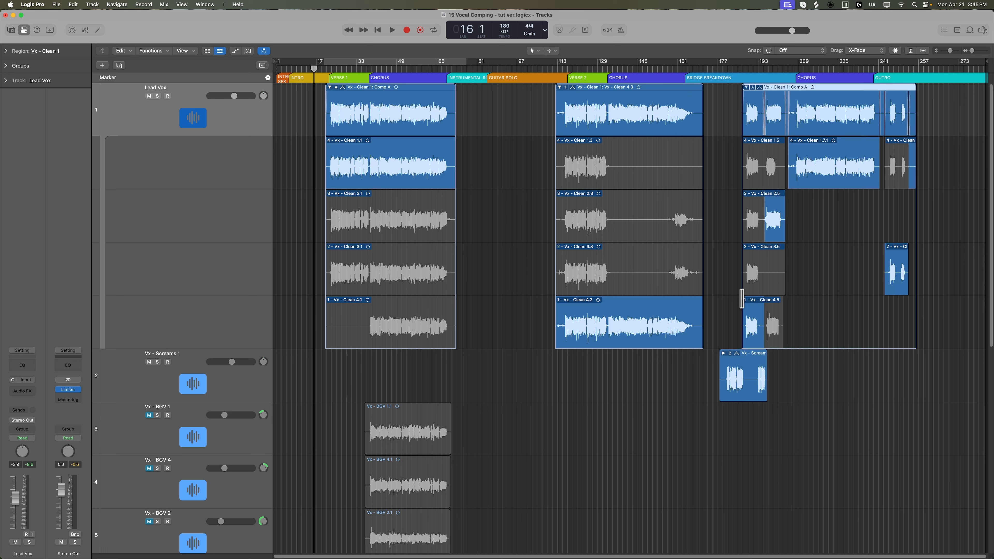
- Expand the Vx - Screams 1 take folder and look over its five takes
double_click(744, 396)
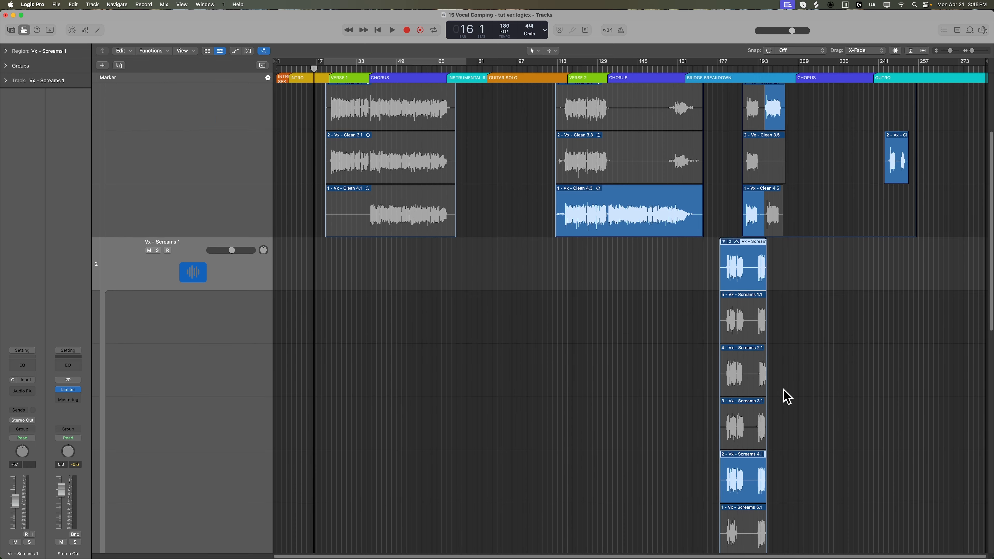
scroll(756, 309, down, 3)
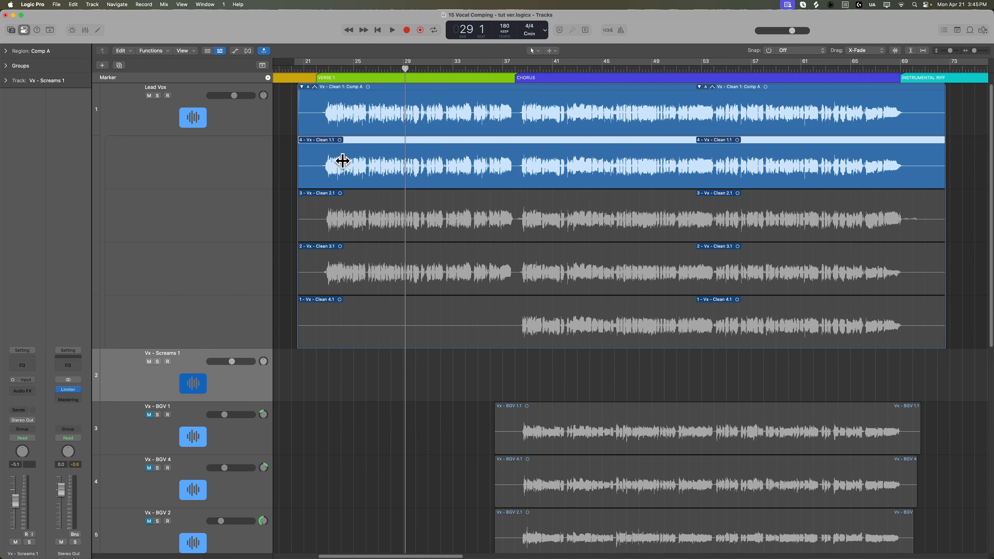
- Position the playhead at bar 22 near the start of Verse 1 and make the track lanes taller
click(322, 68)
key(super+Down)
key(super+Down)
key(super+Down)
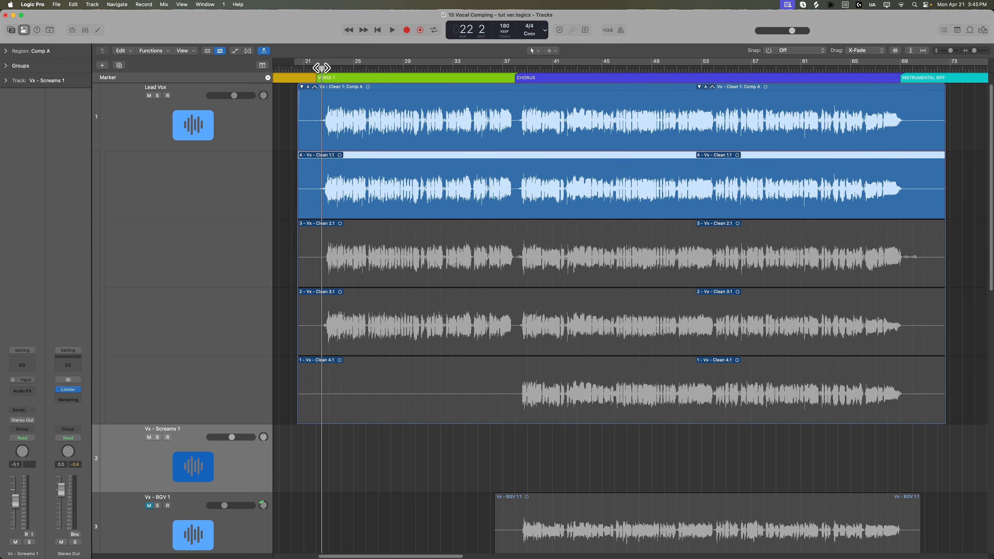
- Cycle the whole Lead Vox comp through its alternative takes, ending on take 4, Vx - Clean 1.1
click(364, 256)
click(367, 313)
click(376, 385)
click(369, 326)
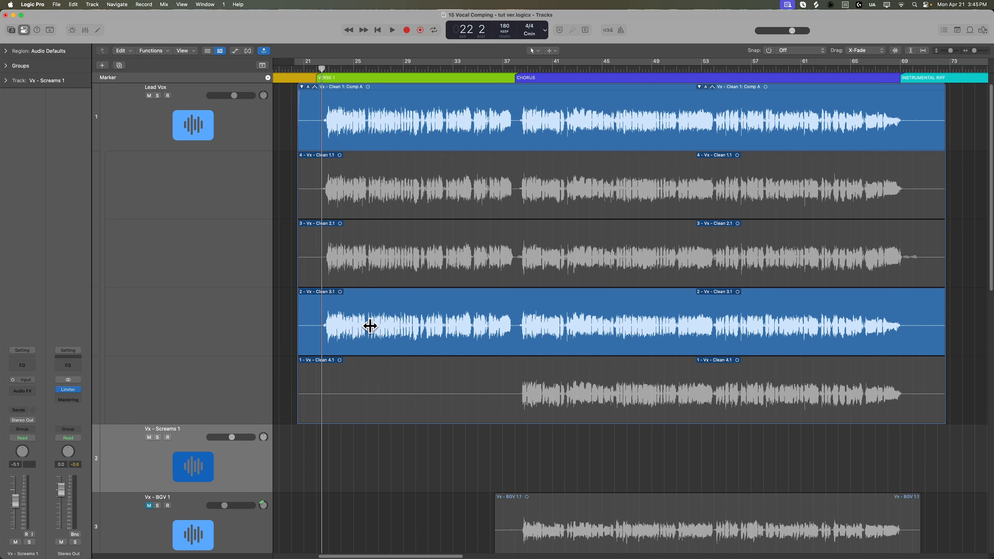
click(367, 235)
click(366, 207)
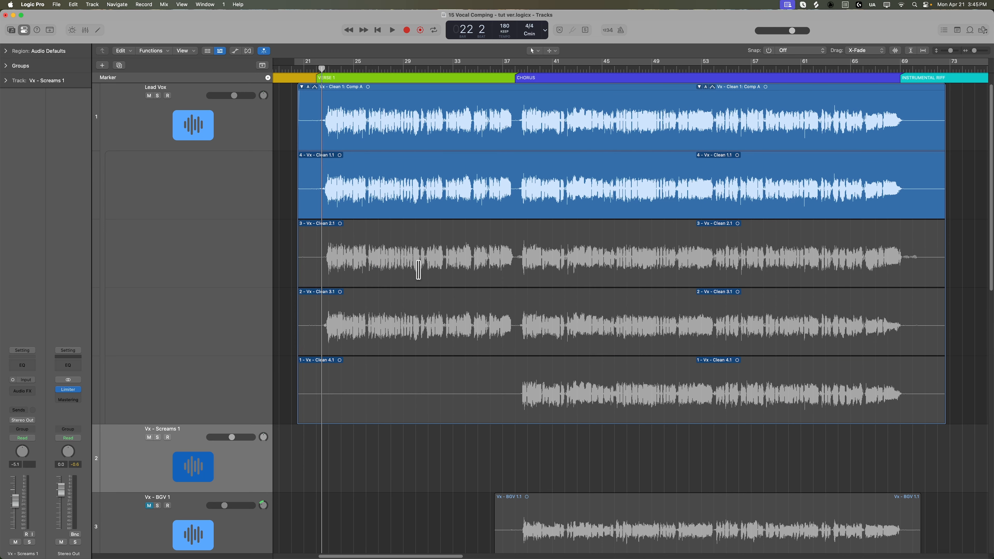
click(423, 386)
click(404, 319)
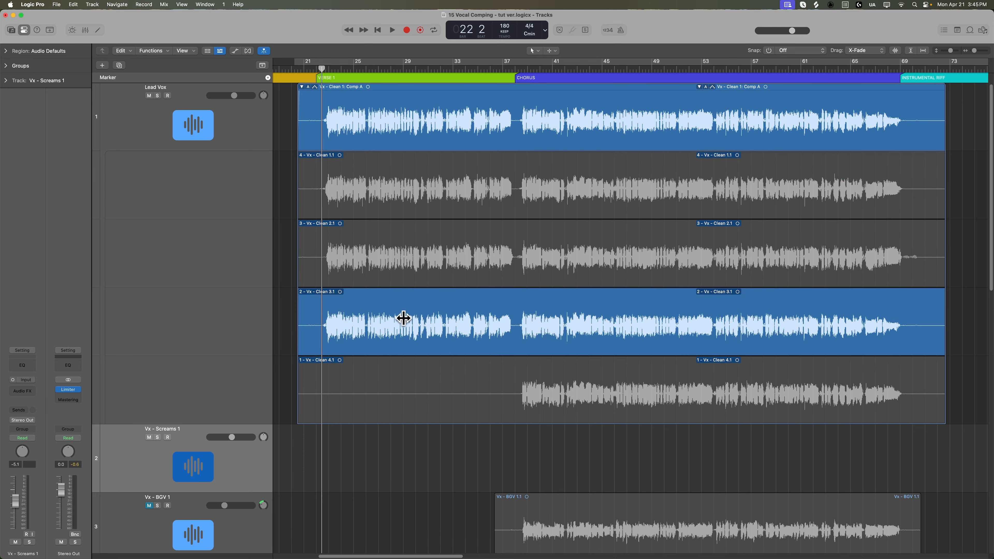
click(375, 242)
click(364, 191)
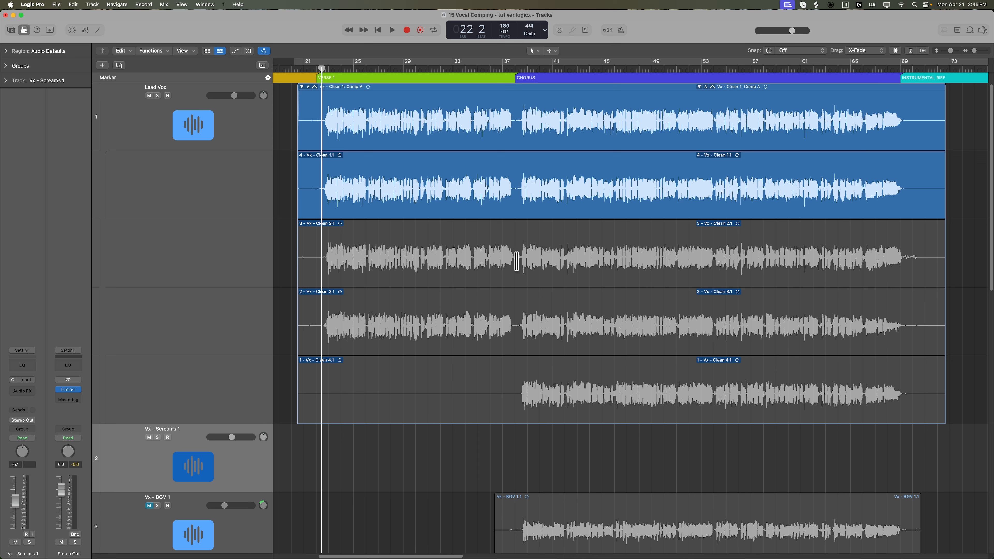
- Comp in take 3 for about bars 38 to 53, take 2 for bars 32 to 34, and take 1 for bars 46 to 50
drag(517, 261, 713, 288)
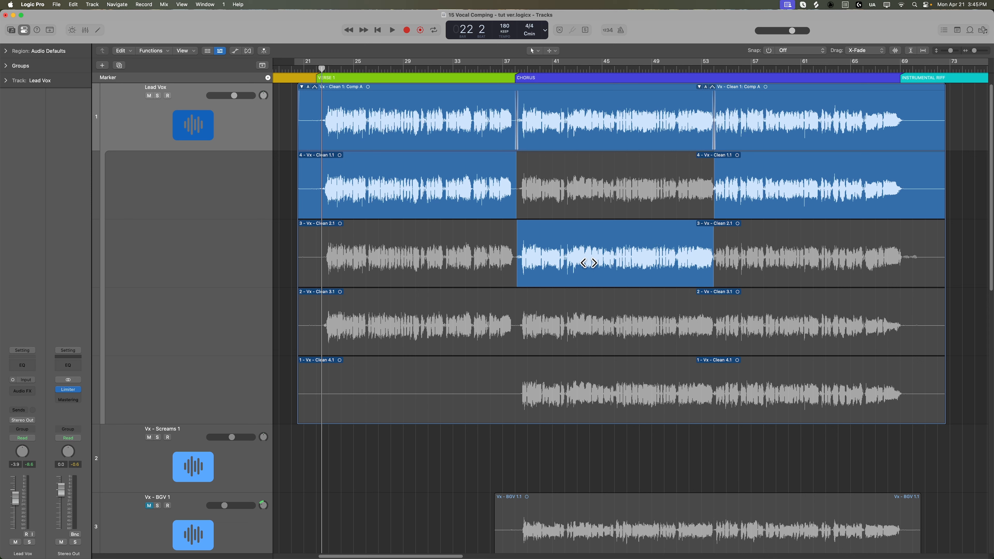
drag(445, 330, 473, 351)
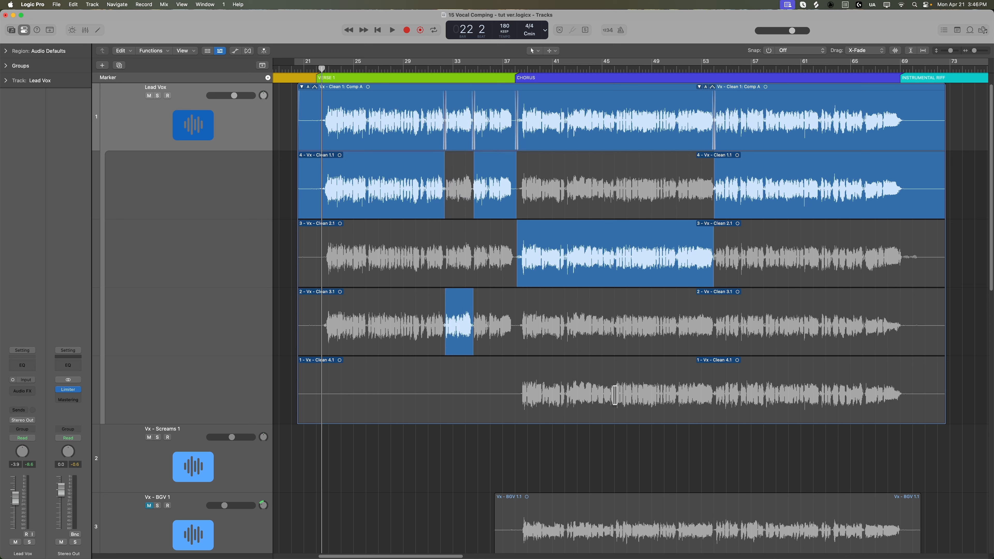
drag(615, 396, 676, 403)
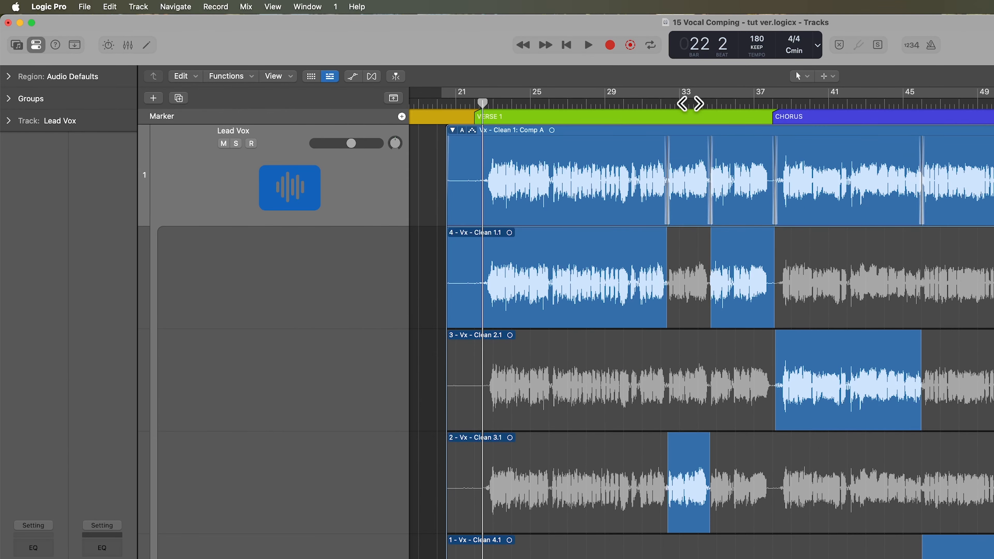
- Shift the comp boundary between bars 34 and 35 slightly earlier, shortening the take 2 section
click(460, 69)
key(super+Right)
key(super+Right)
key(super+Right)
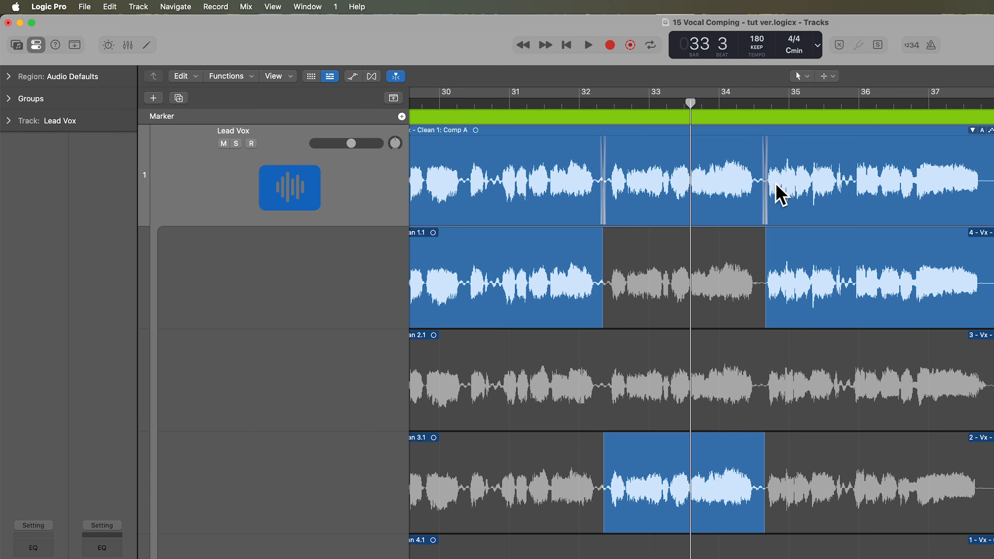
drag(761, 230, 759, 241)
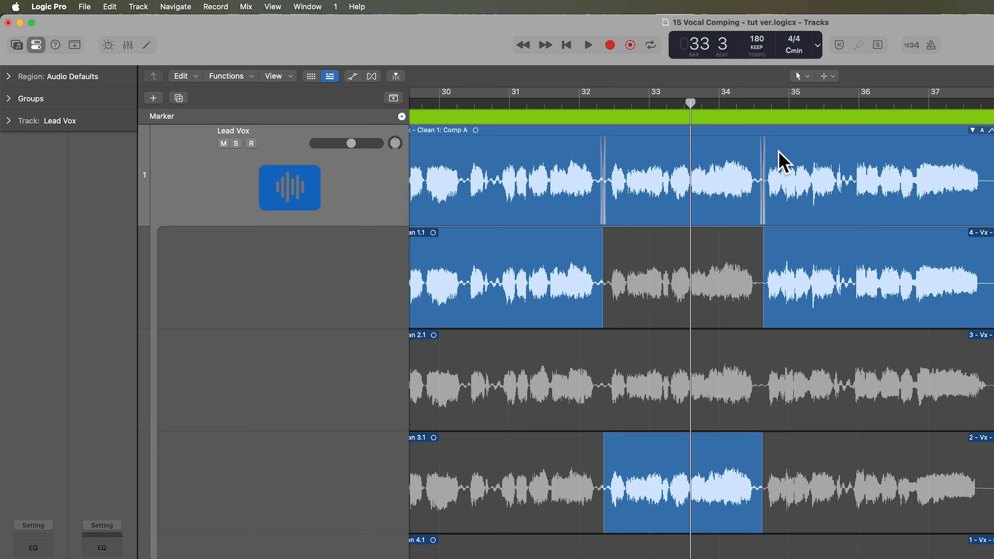
- Open the audio editing settings
click(50, 6)
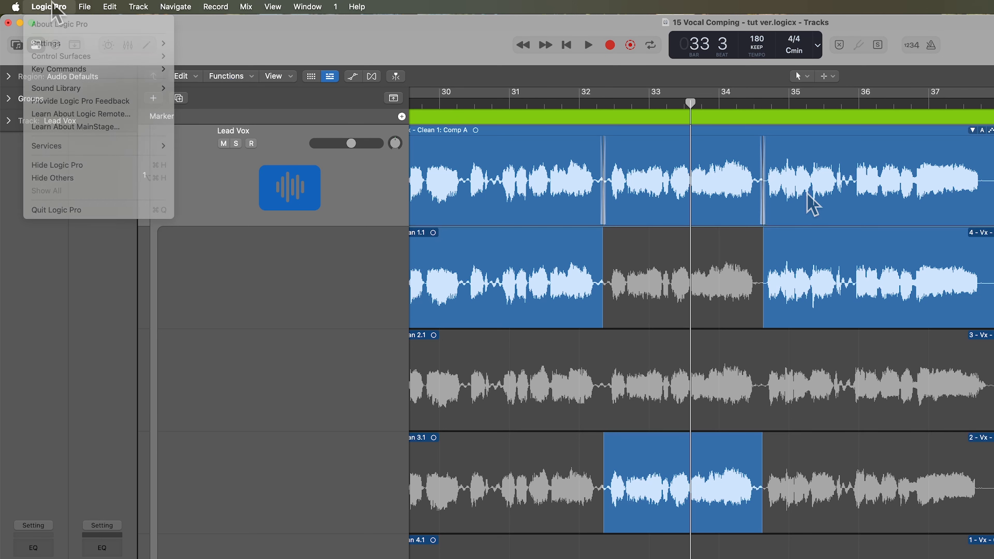
mouse_move(58, 43)
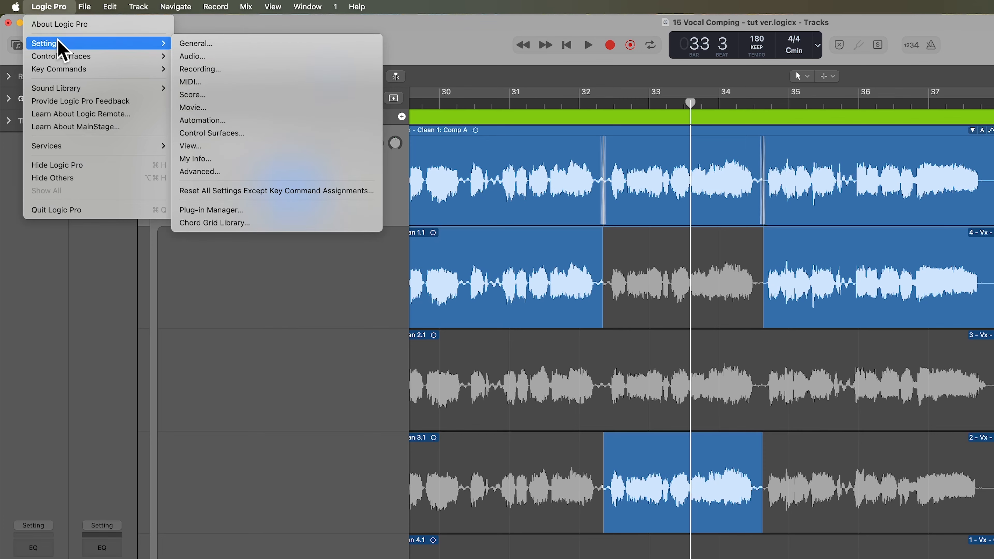
click(228, 57)
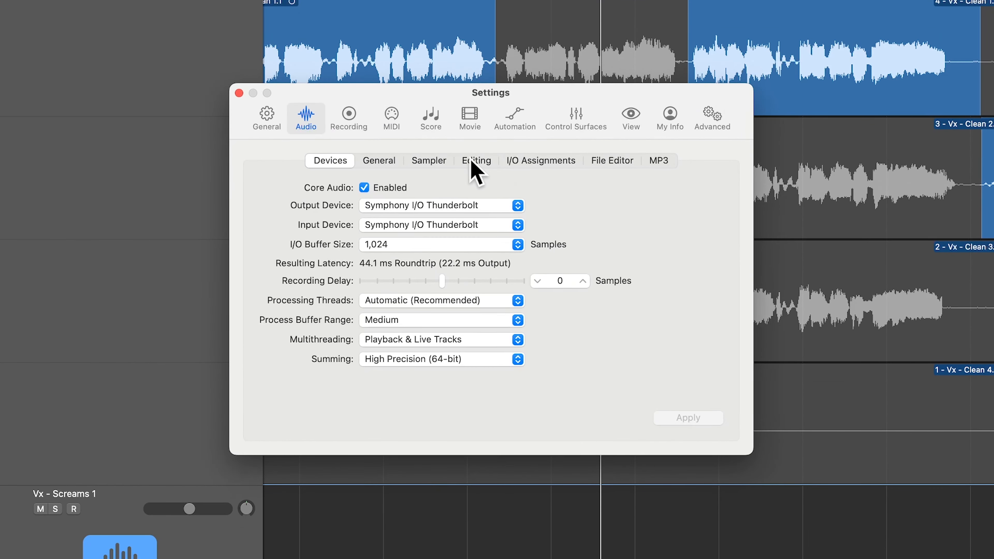
click(472, 162)
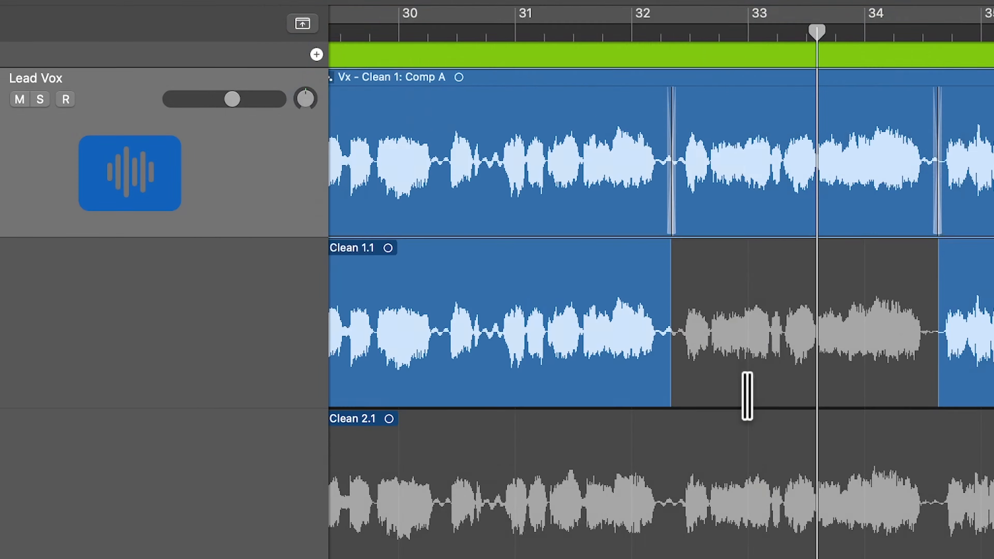
- Turn Quick Swipe Comping off for the Lead Vox take folder and back on again
scroll(746, 395, left, 5)
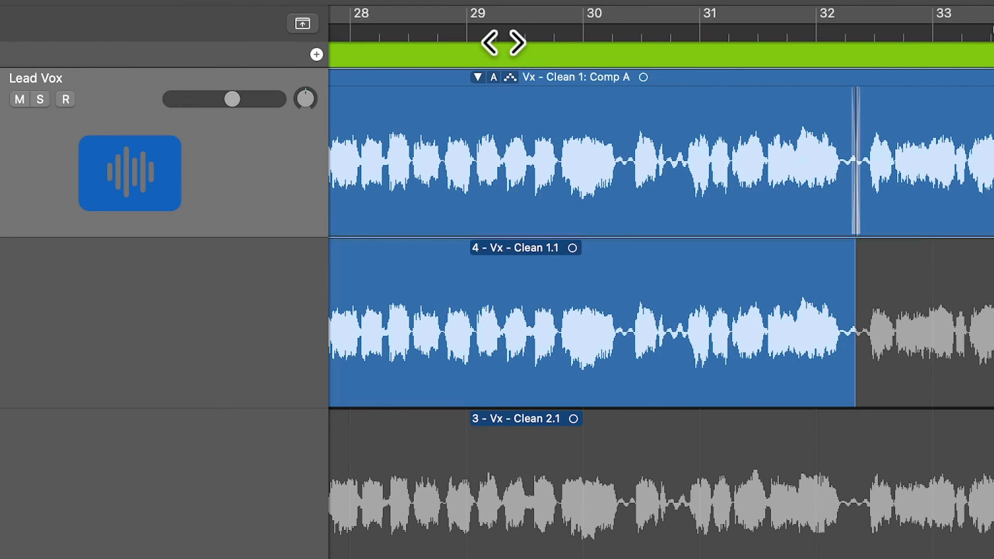
click(512, 80)
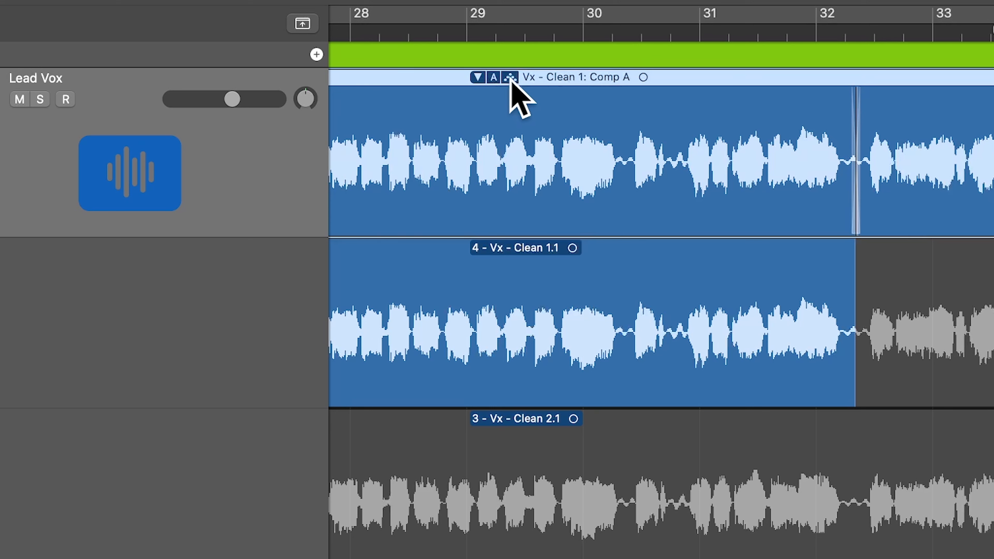
click(510, 77)
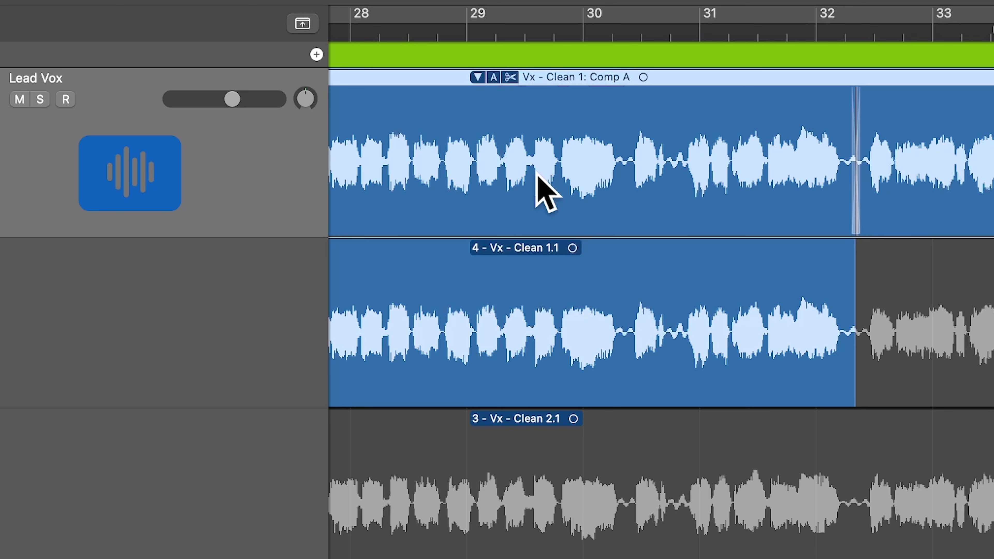
click(510, 78)
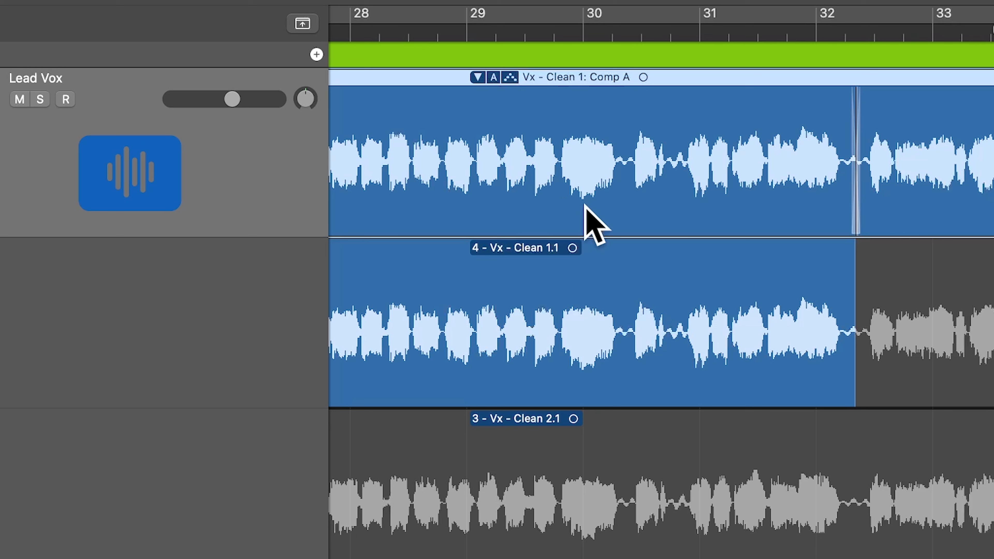
- Extend take 4, Vx - Clean 1.1, from about bar 32 to 53 so it replaces all other take sections
key(super+Right)
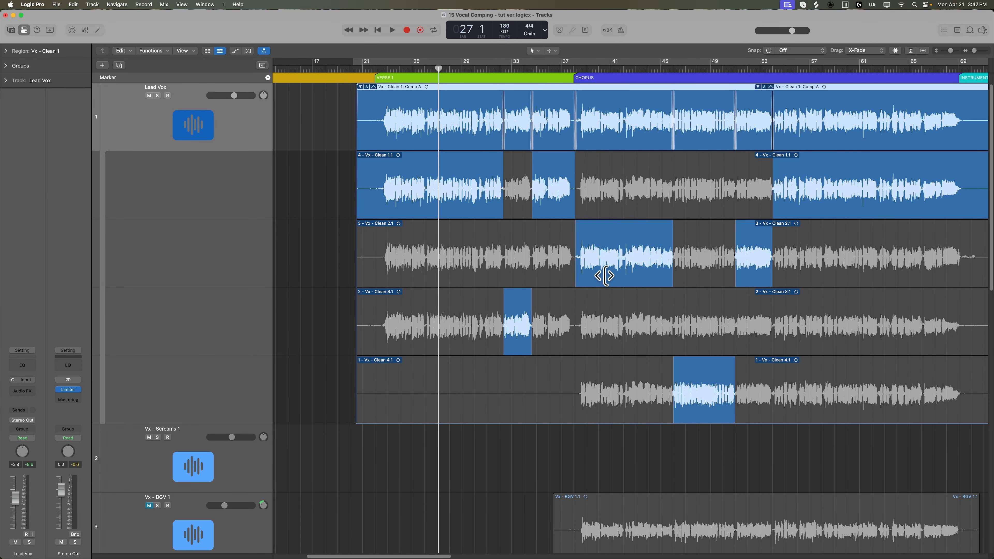
scroll(603, 273, right, 2)
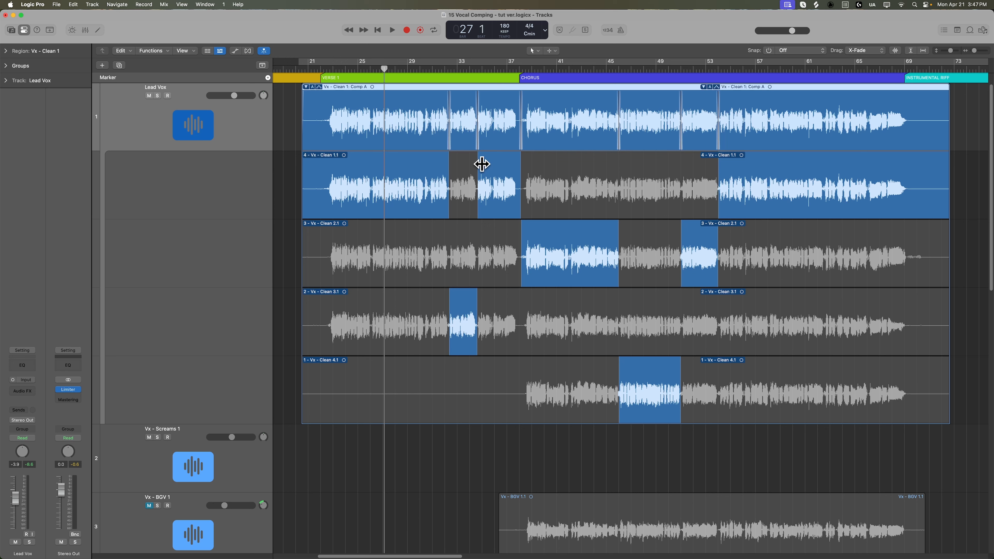
drag(448, 162, 719, 188)
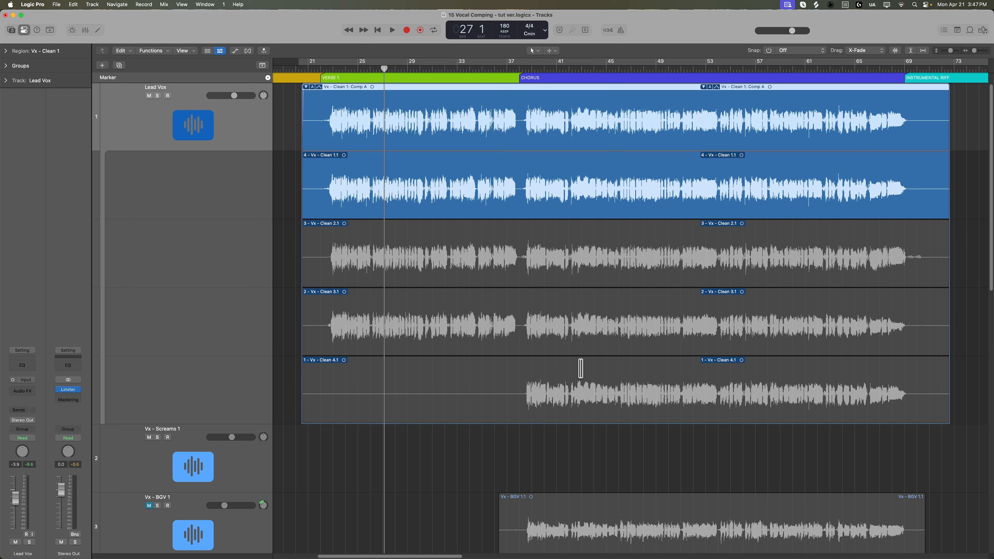
- Switch the full Lead Vox comp between takes 3, 2 and 1, and return it to take 4
click(548, 272)
click(552, 325)
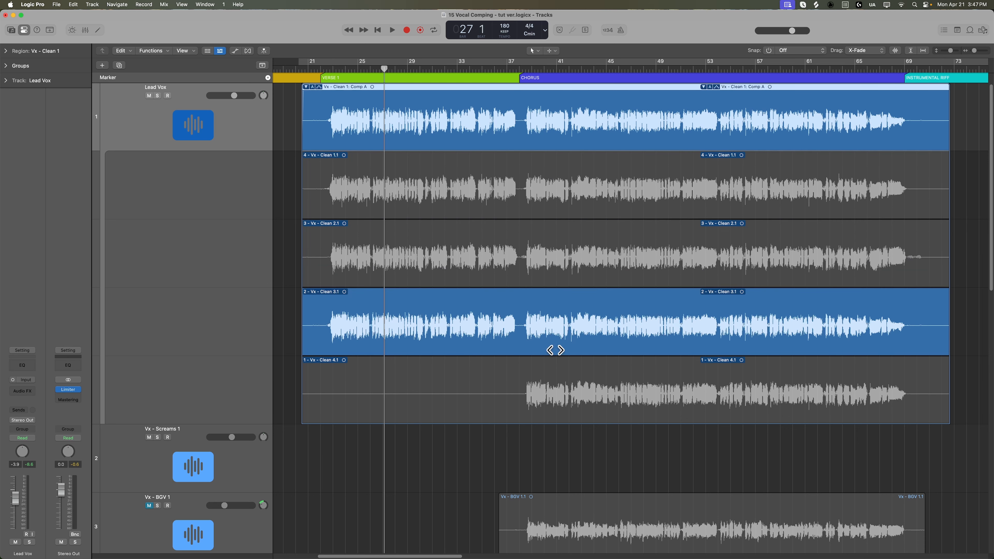
click(568, 393)
click(543, 332)
click(534, 261)
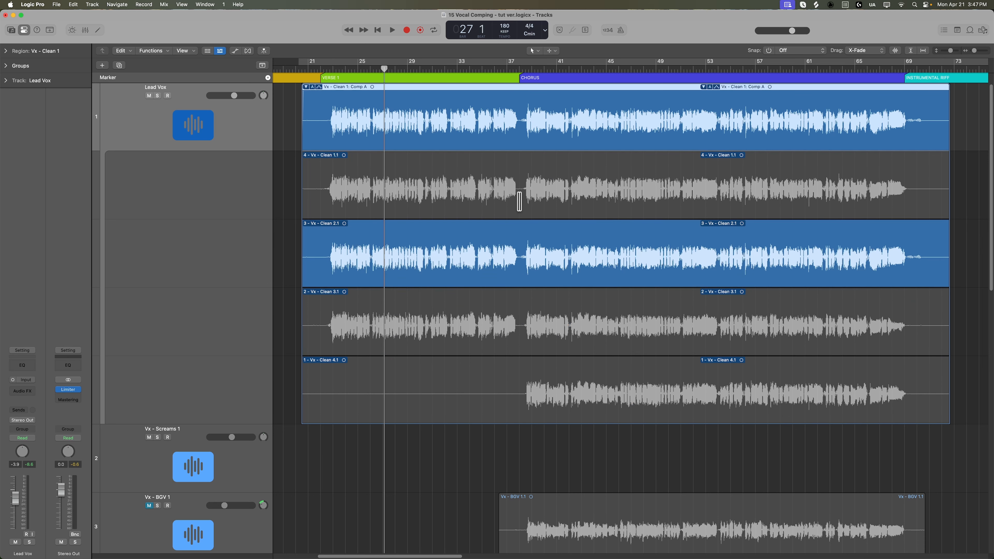
click(519, 201)
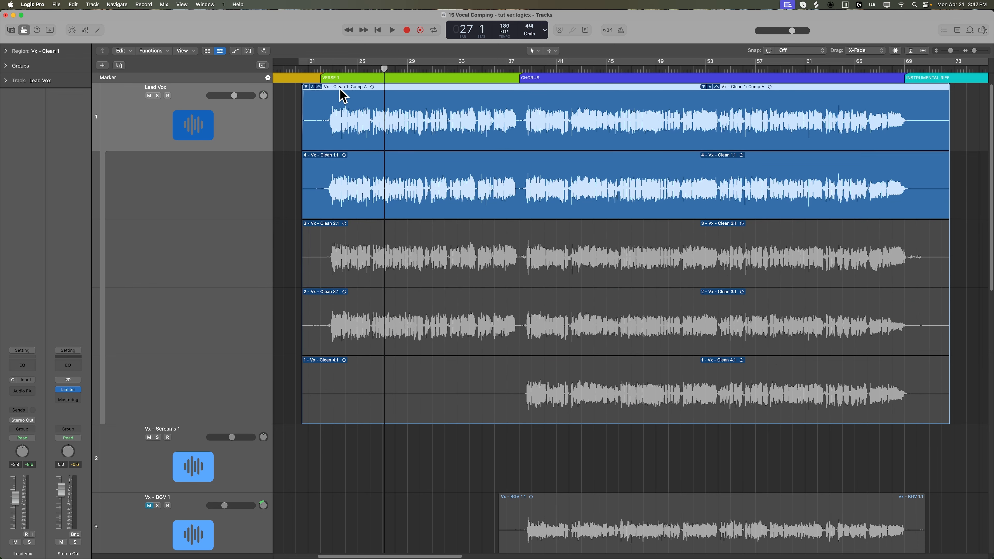
- Set the playhead near bar 22 and create a cycle range over Verse 1 from bar 22 to about bar 37.5
click(325, 68)
key(super+Right)
key(super+Right)
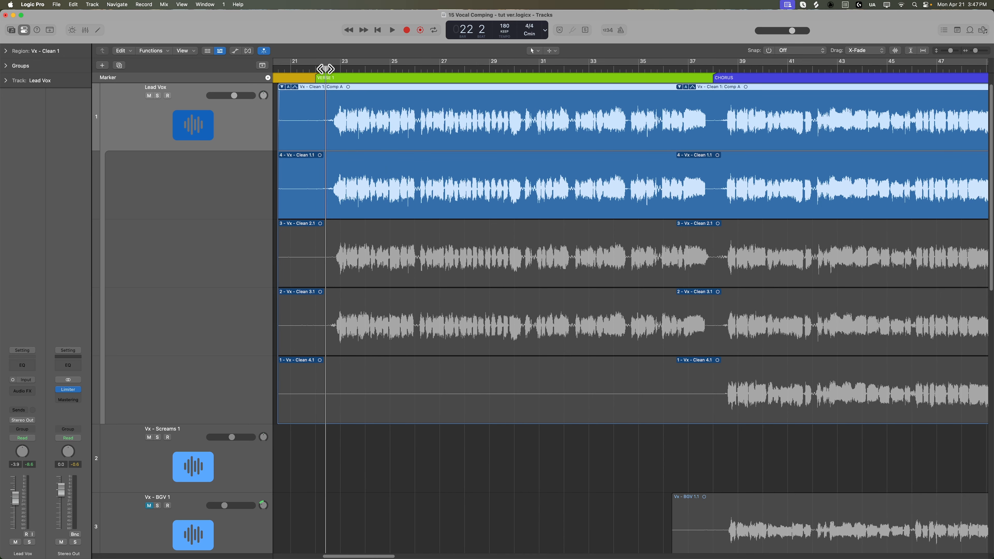
drag(325, 63, 712, 71)
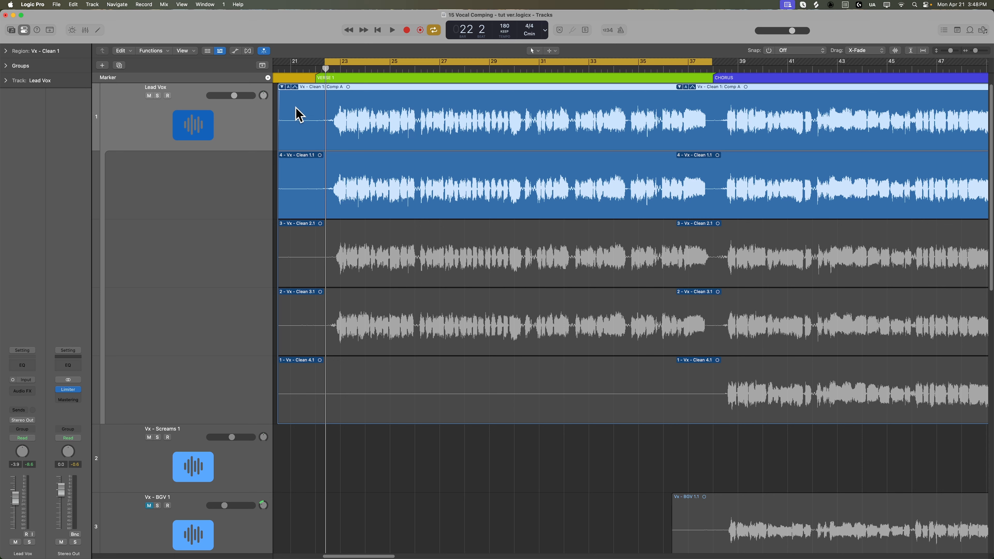
drag(347, 63, 339, 61)
scroll(394, 275, up, 3)
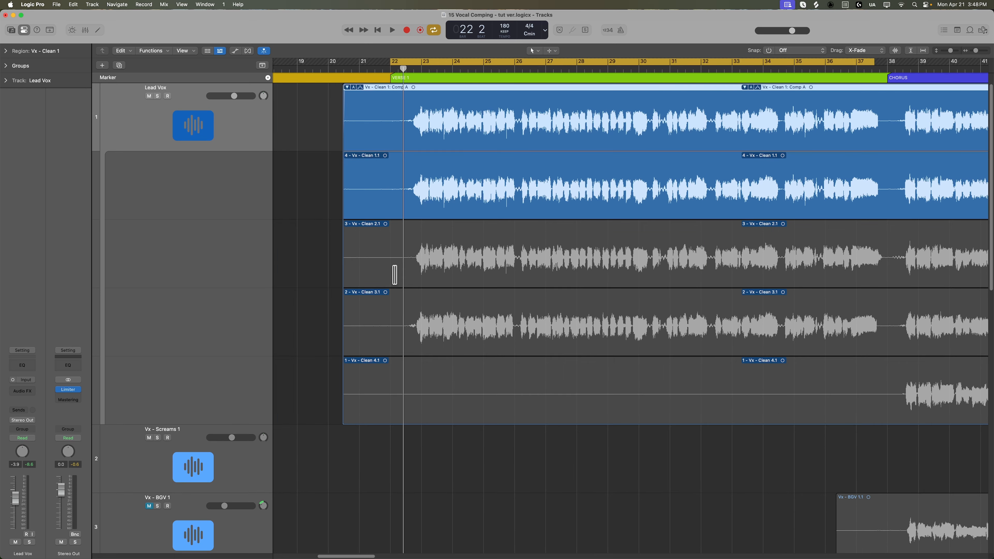
- Try takes 3 and 2 as the active Lead Vox take and go back to take 4
click(394, 275)
click(392, 328)
click(383, 277)
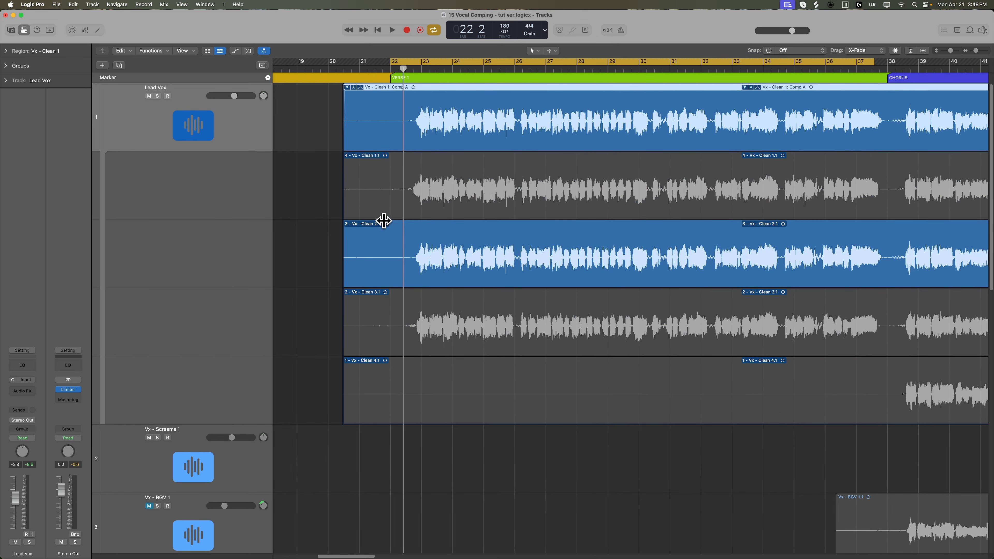
click(383, 221)
click(375, 200)
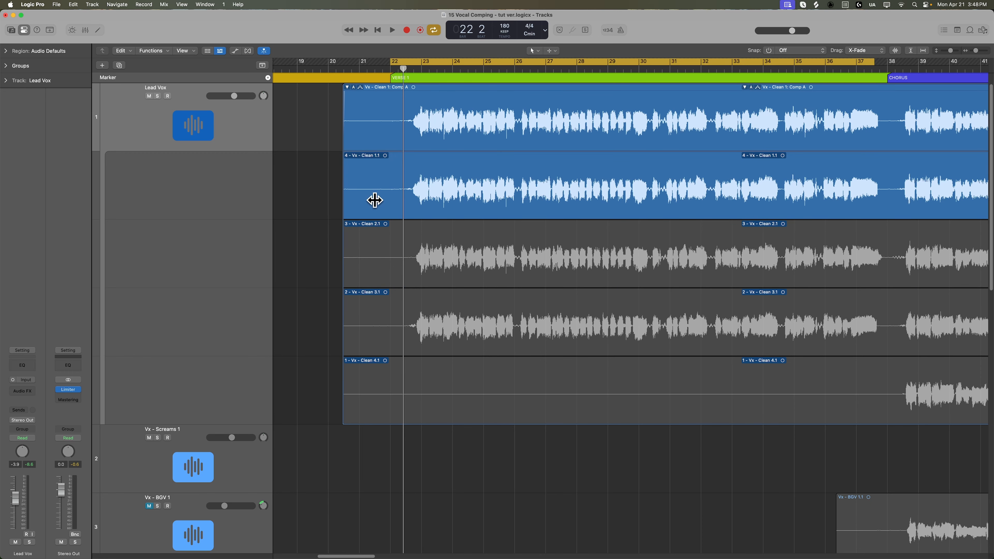
- Play the opening of Verse 1 with take 4, and play it again with take 3 as the active take
key(space)
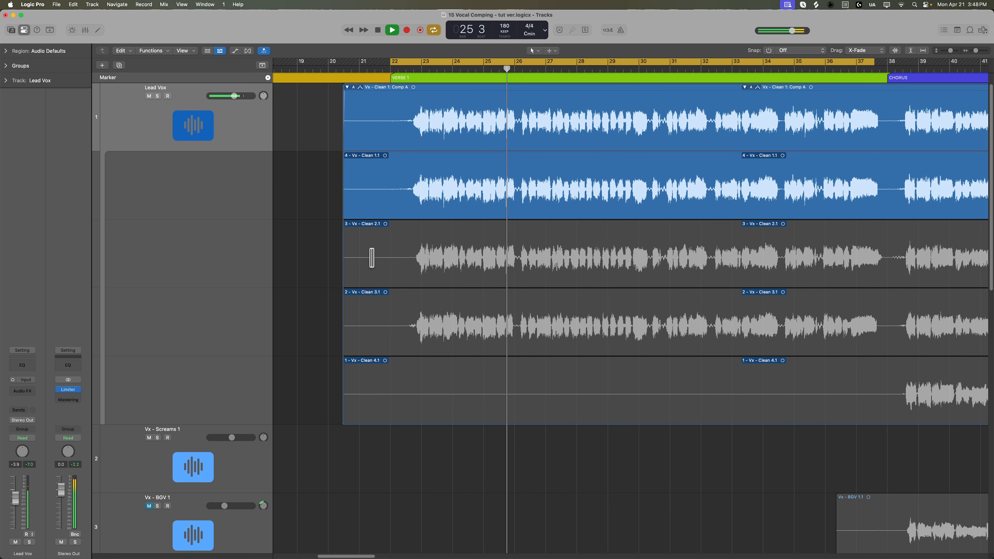
key(space)
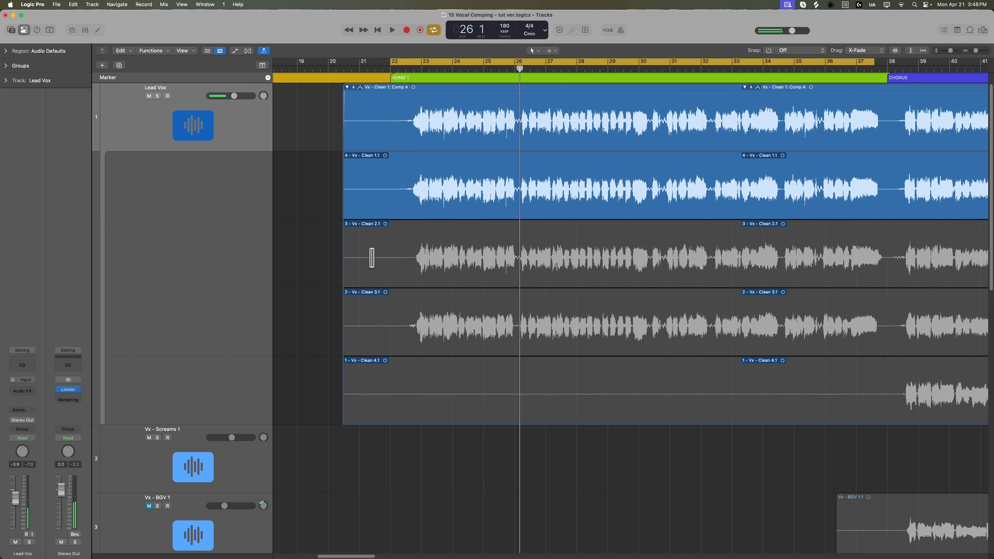
click(372, 257)
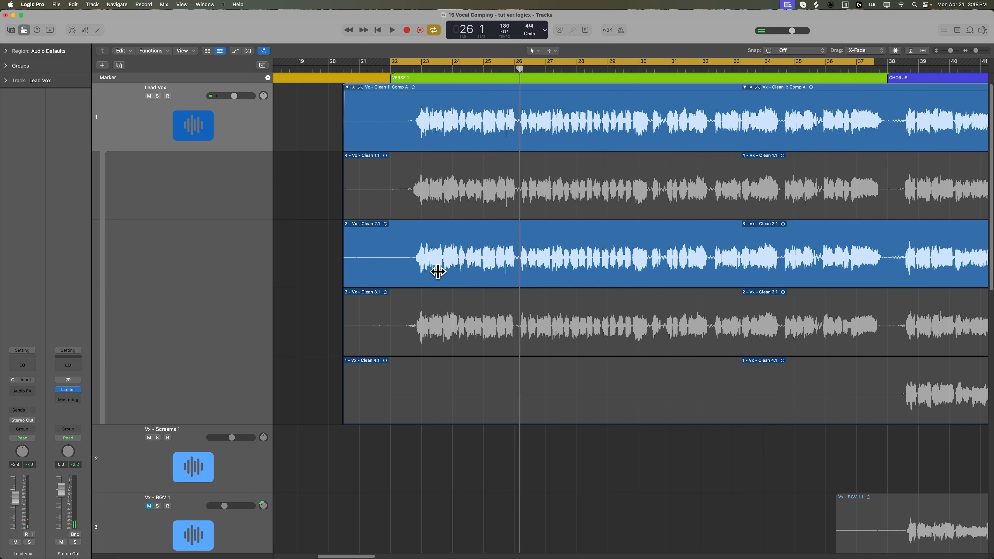
key(space)
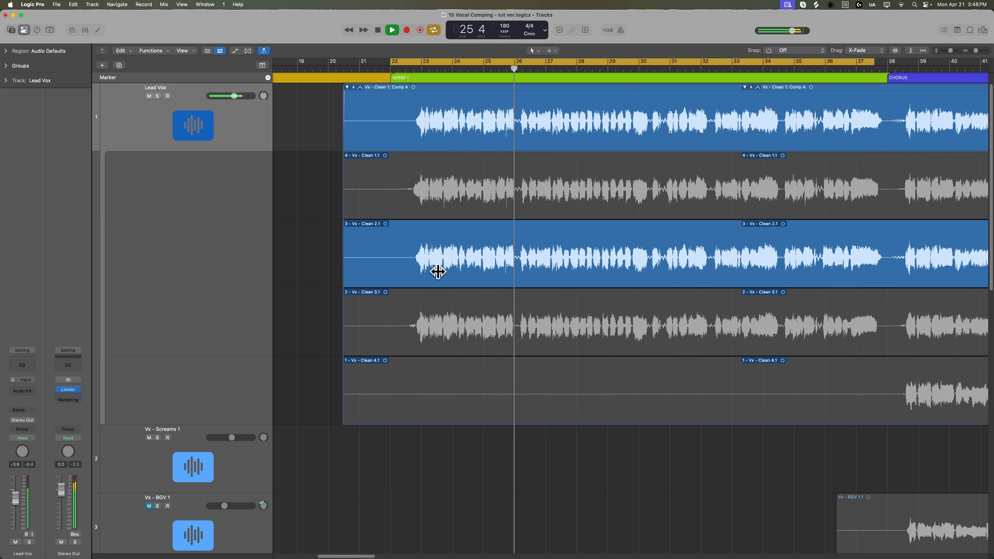
key(space)
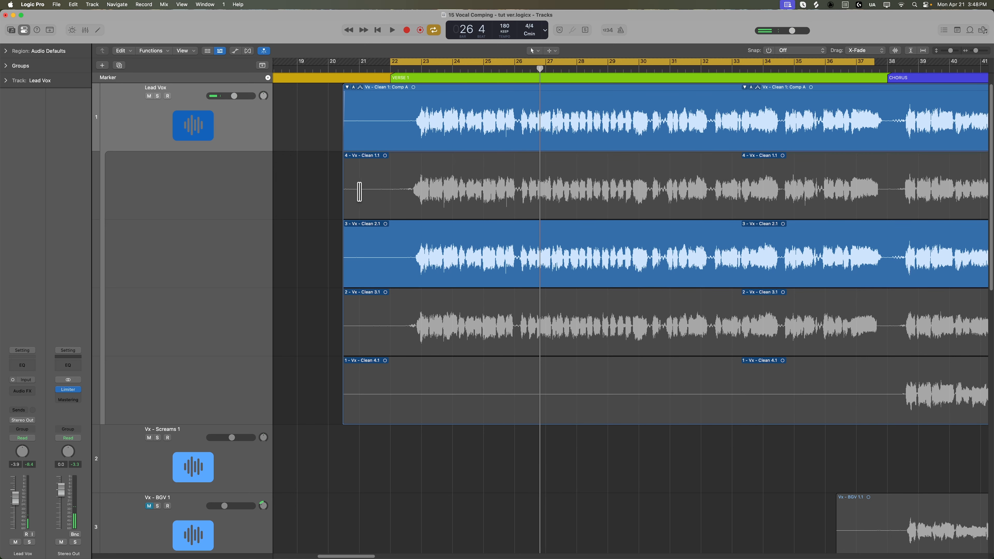
- Make take 2 the active Lead Vox take and play the opening of Verse 1
click(395, 325)
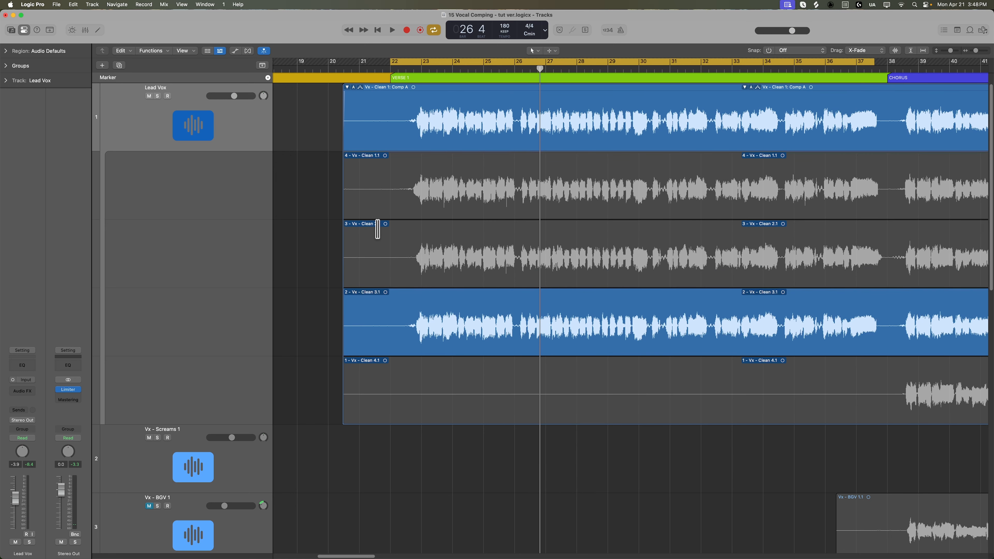
key(space)
key(super+Right)
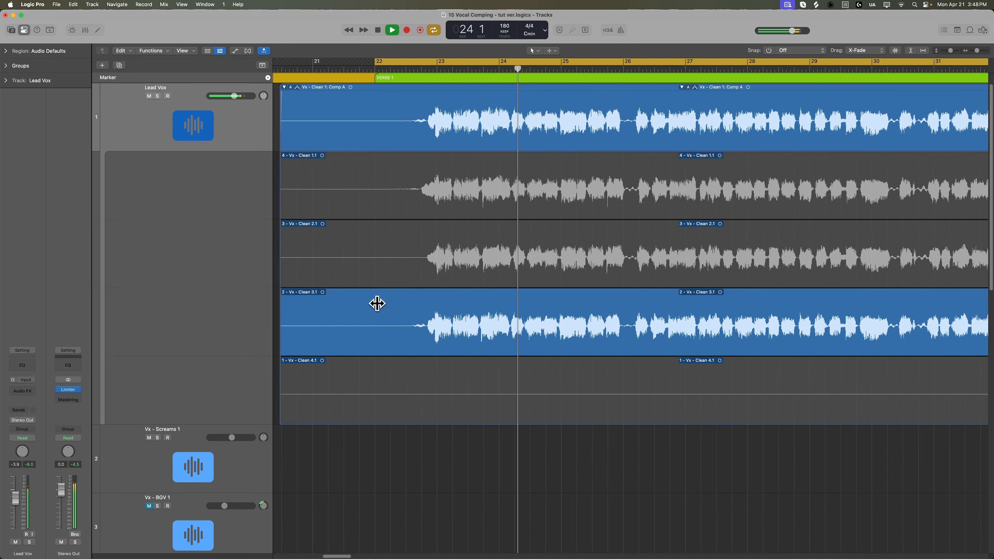
scroll(377, 303, right, 1)
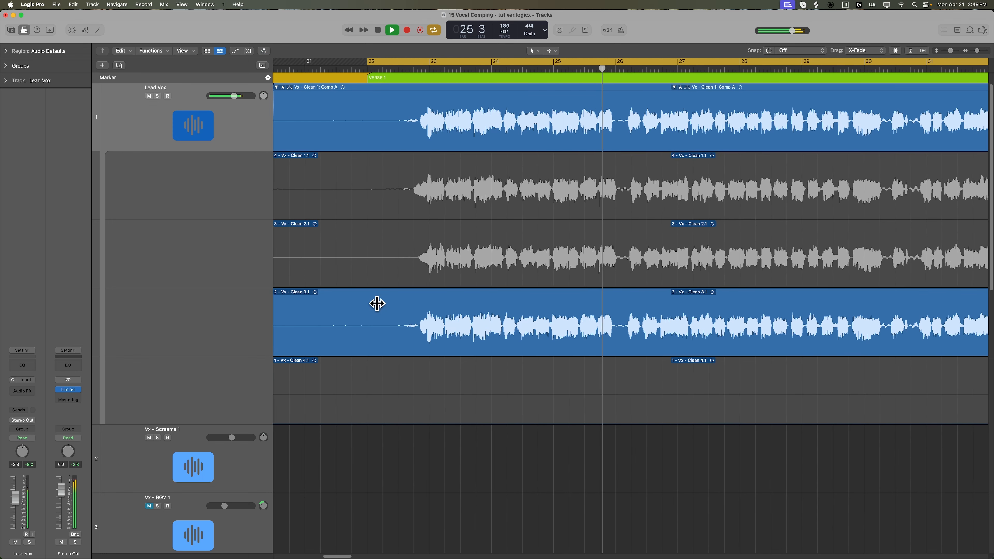
key(space)
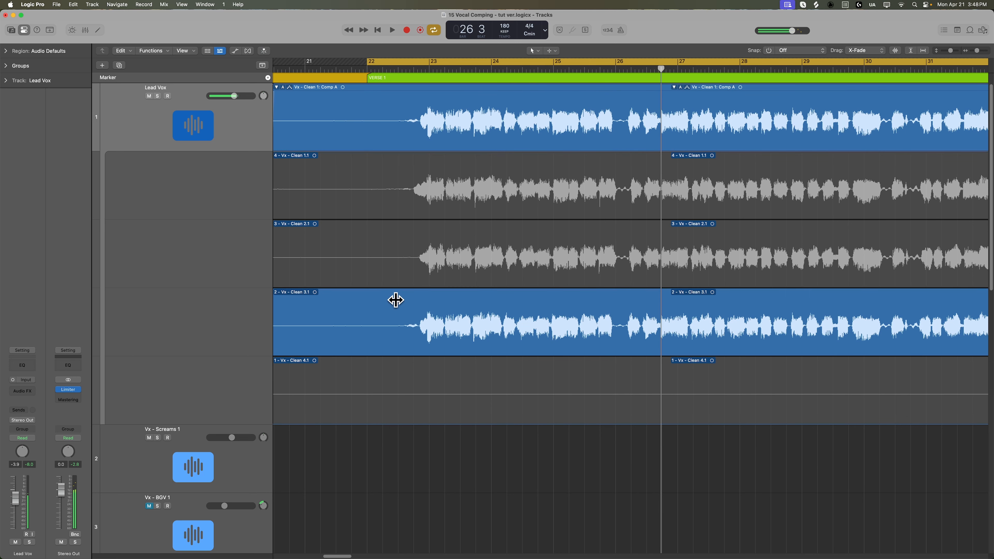
- Make take 3 the active Lead Vox take and comp in take 4 from about bar 25 to just after bar 26
click(421, 259)
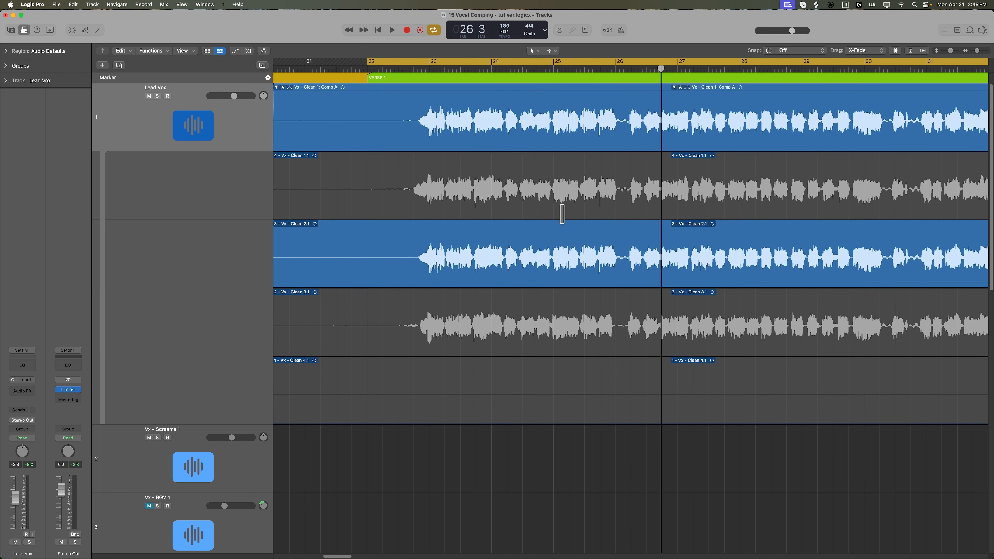
key(super+Right)
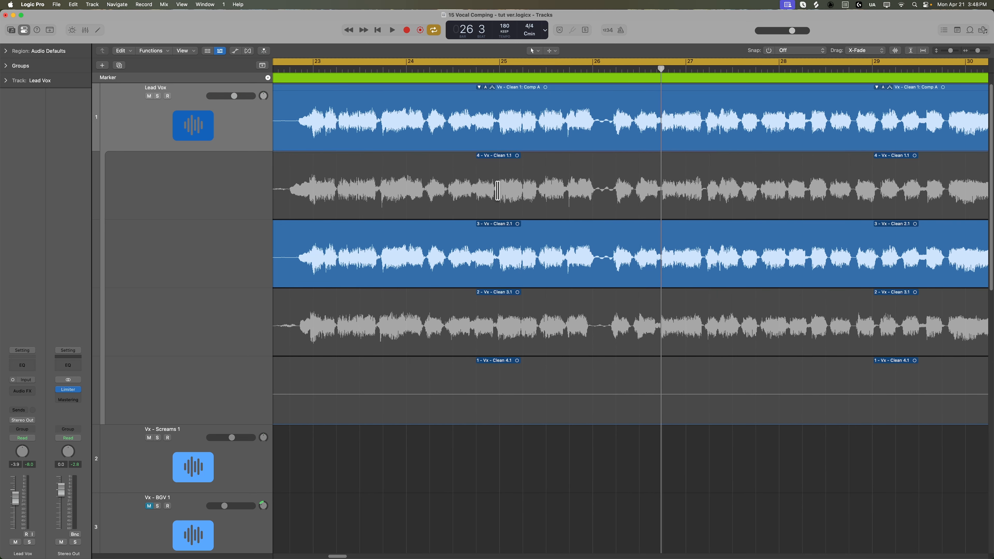
drag(497, 190, 605, 204)
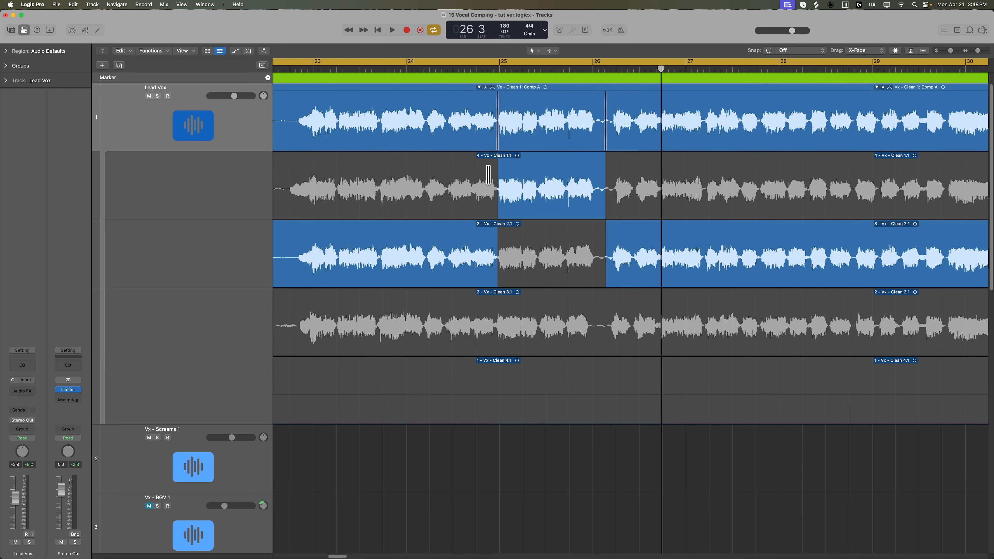
drag(497, 162, 496, 167)
- Try moving the start of the take 4 section past bar 25 and return it to just before bar 25
click(500, 71)
key(super+Right)
key(super+Right)
key(super+Right)
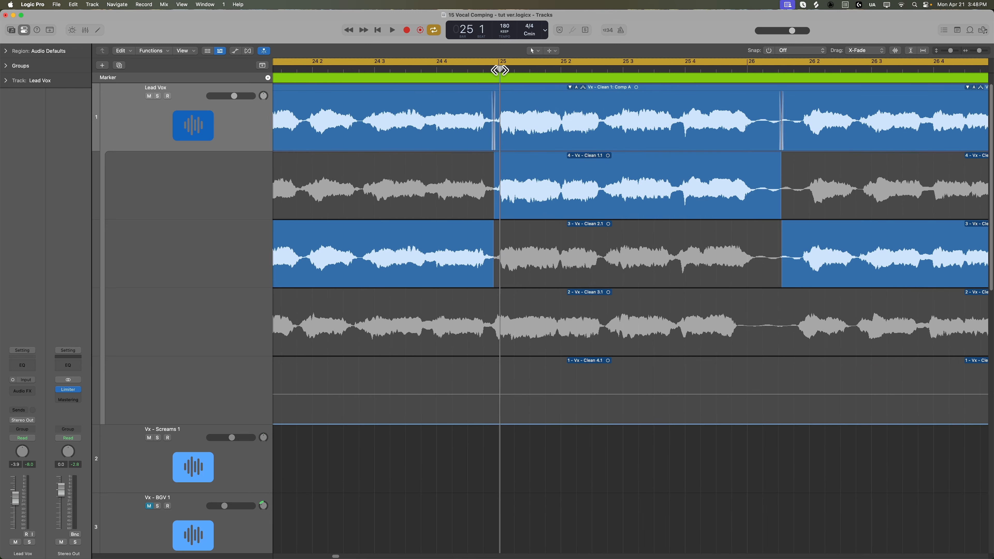
click(464, 71)
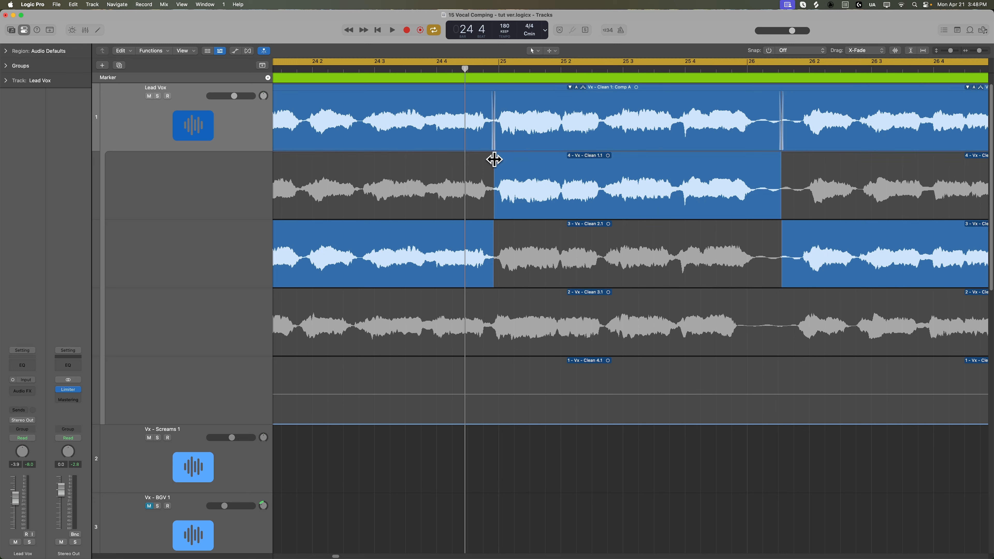
drag(493, 160, 502, 159)
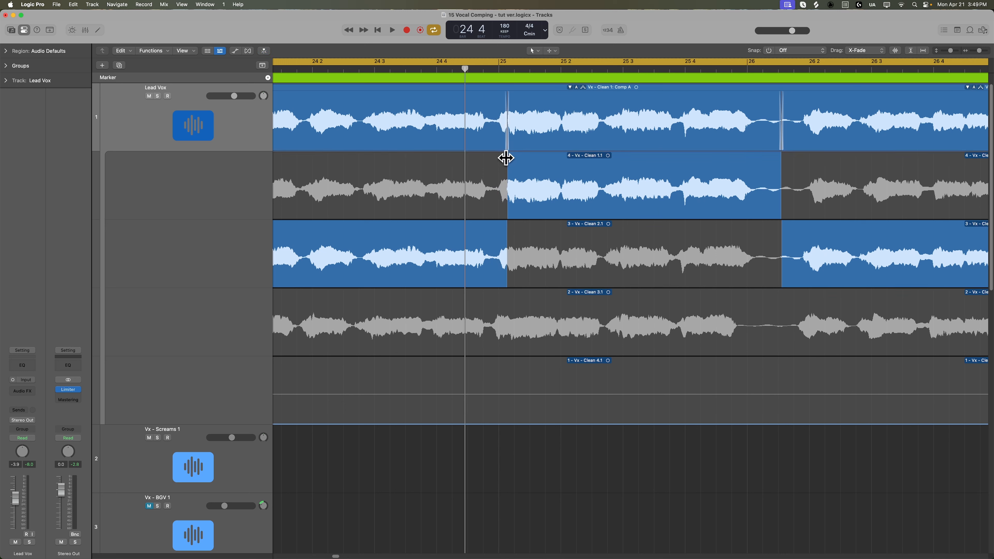
drag(506, 158, 492, 160)
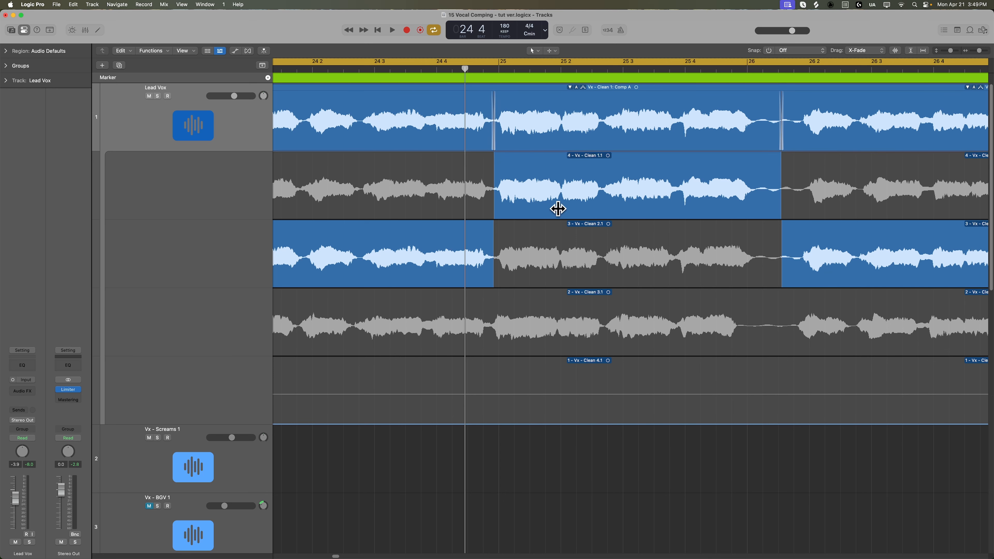
- Play the comp through the take 4 section at bar 25 and on to about bar 28
key(super+Left)
scroll(559, 209, left, 3)
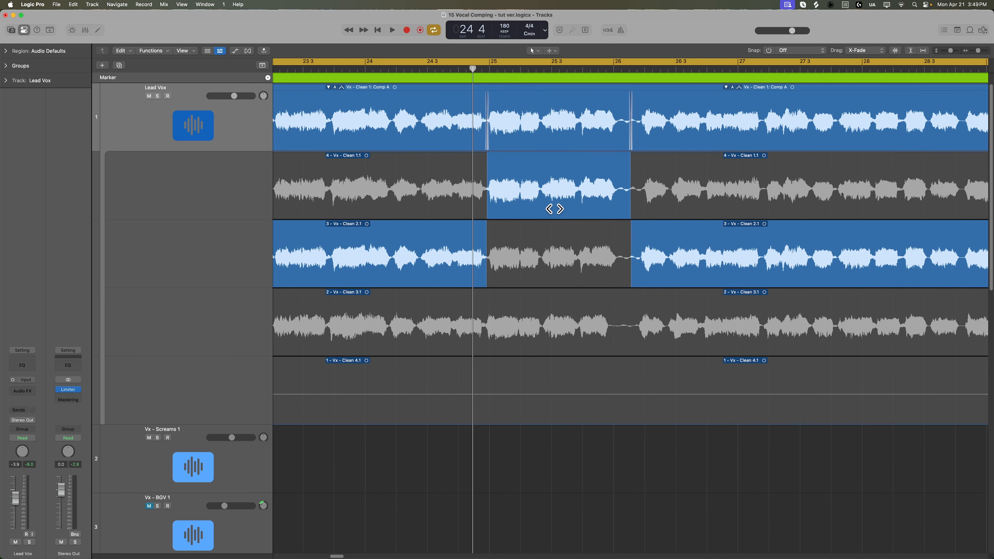
key(space)
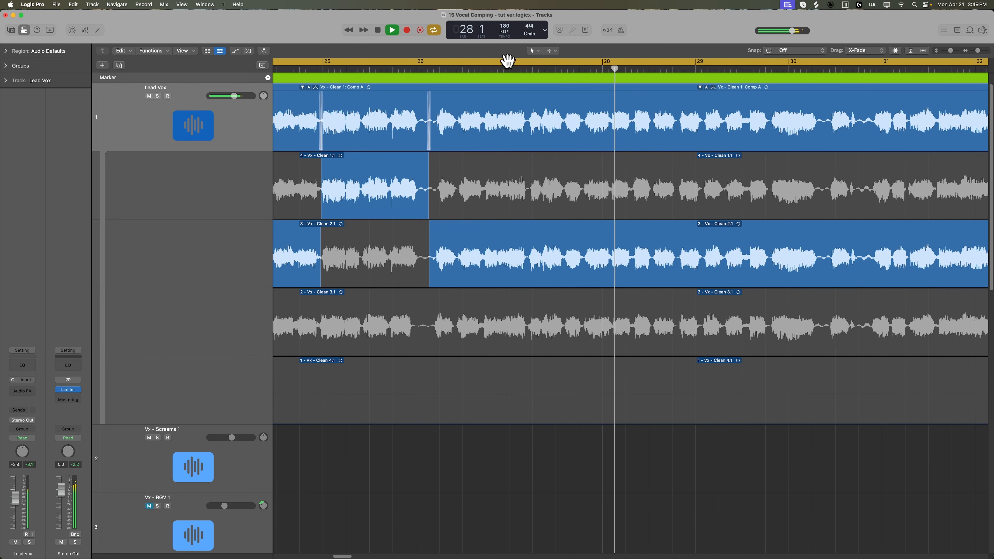
key(space)
- Move the cycle range to start just after bar 26 and play the take 3 section to about bar 30
drag(639, 60, 882, 59)
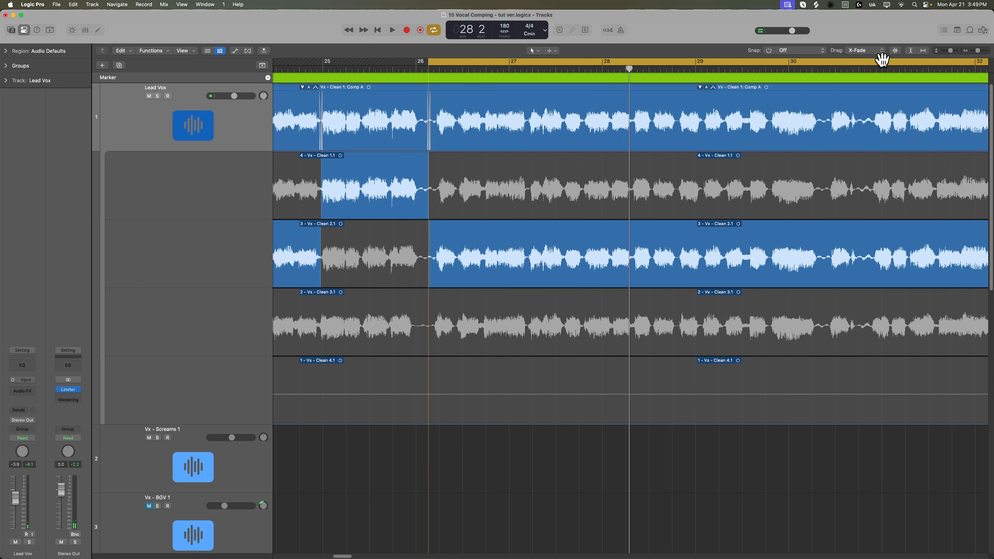
key(space)
scroll(533, 299, right, 2)
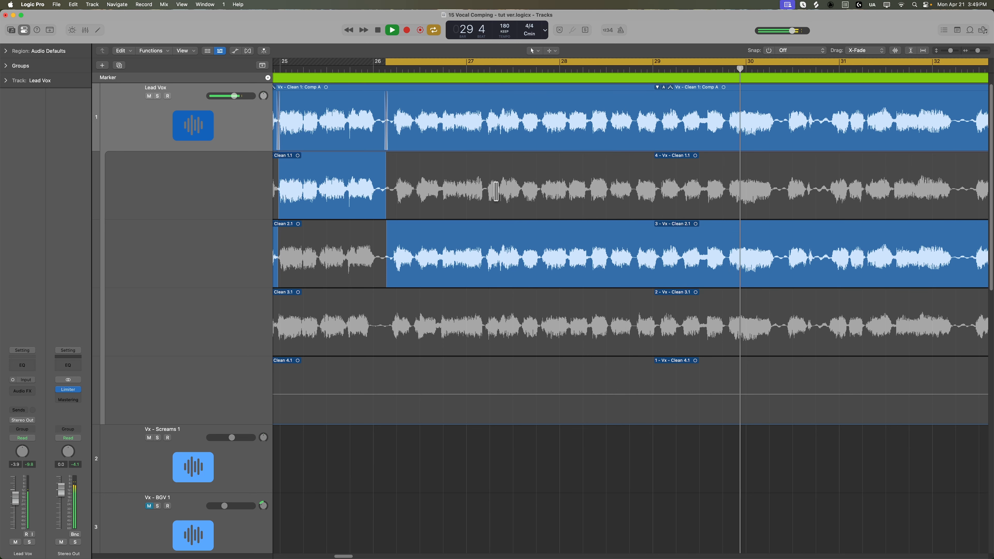
key(space)
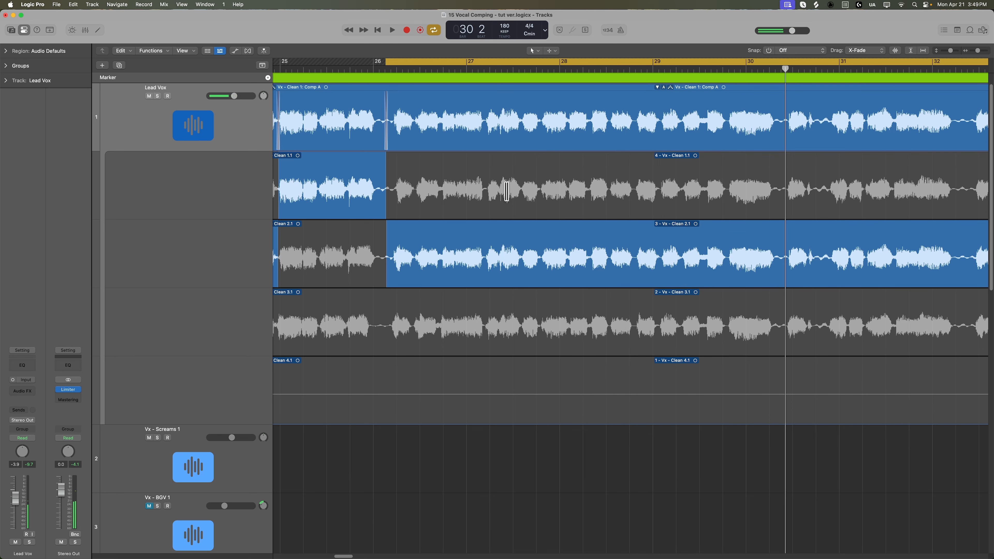
- Switch the comp section after bar 26 back and forth between takes 4, 3, 2 and 1, finishing on take 4
click(506, 191)
click(501, 241)
click(497, 341)
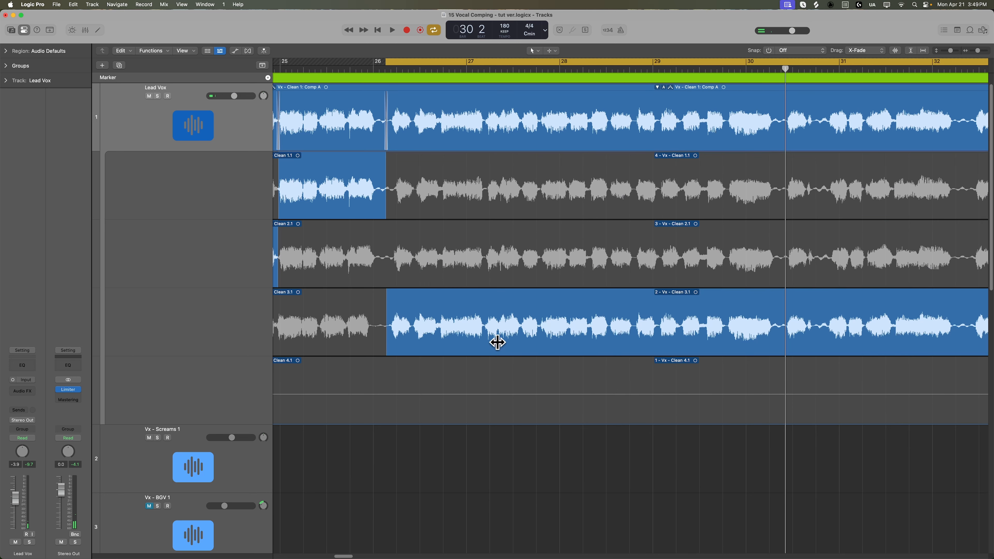
click(489, 409)
click(477, 339)
click(469, 258)
click(461, 204)
click(447, 259)
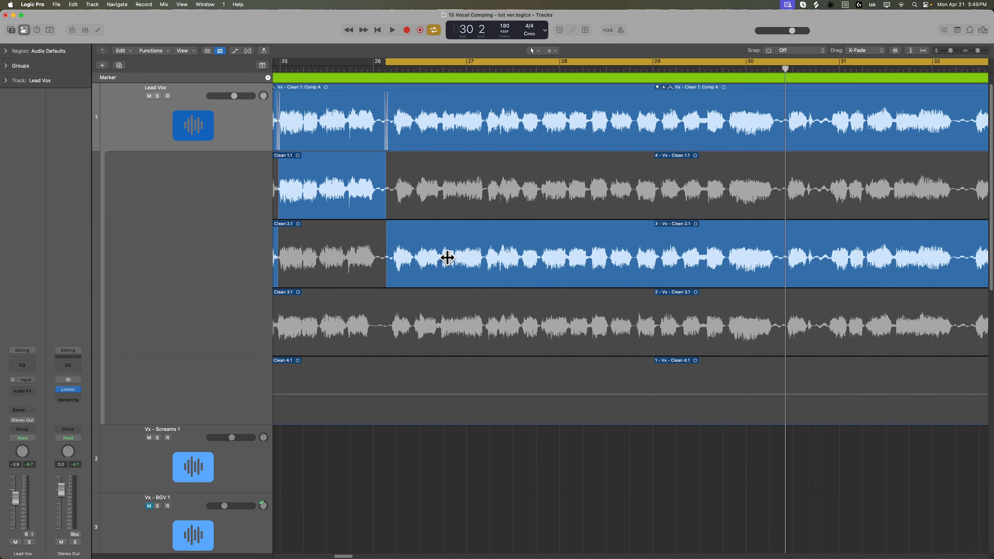
click(453, 315)
click(451, 272)
click(463, 202)
- Audition takes 4, 3 and 2 for the section after bar 26 during cycle playback, leaving take 2 active
key(space)
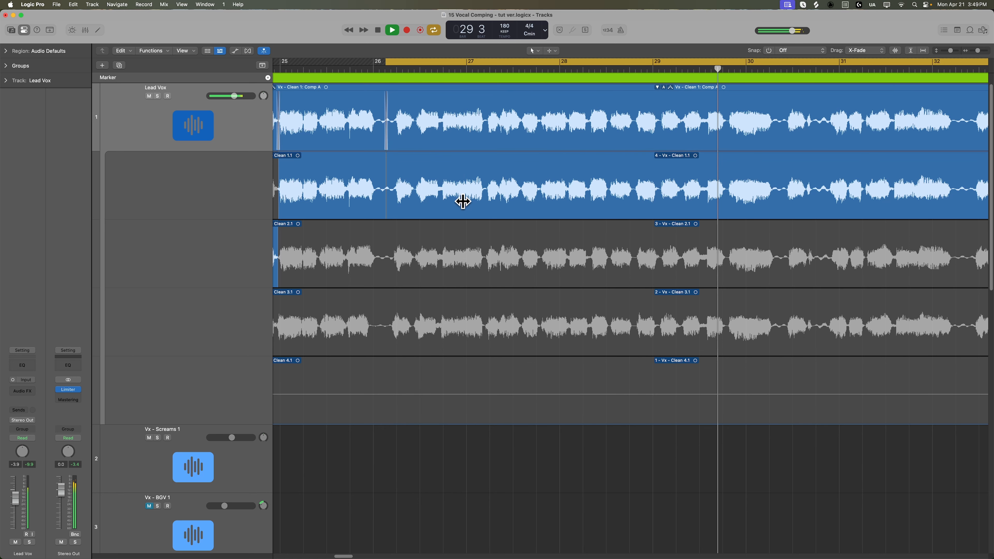
click(454, 240)
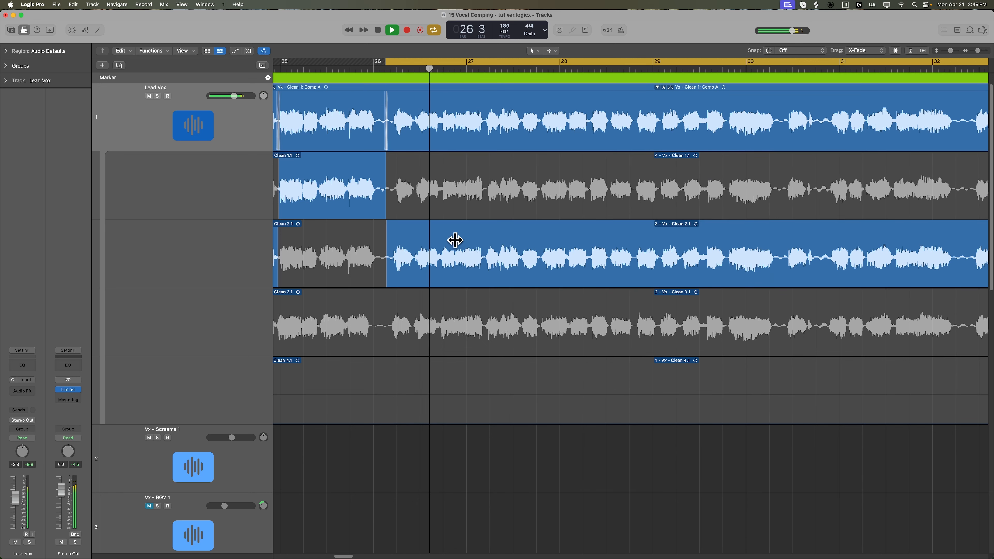
click(478, 306)
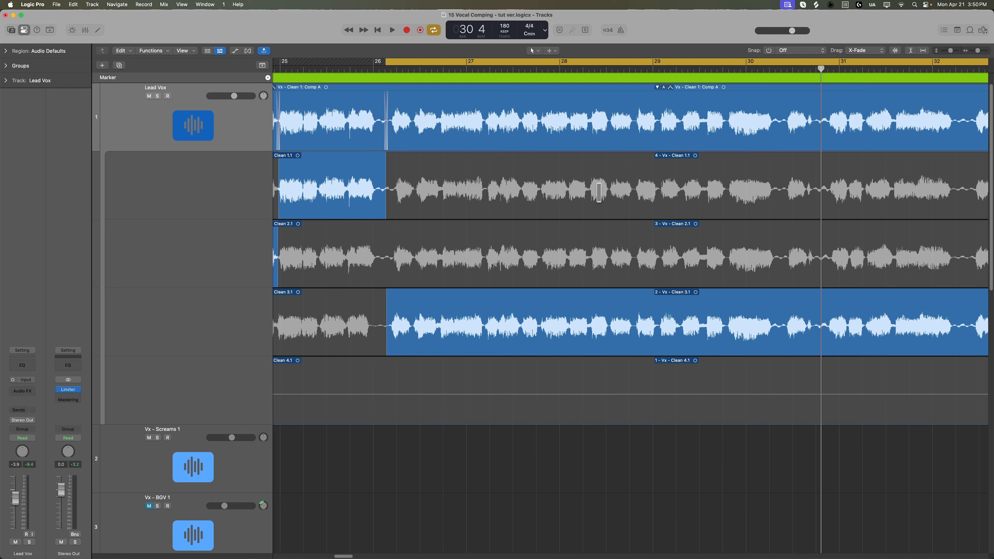
- Comp in take 4 from just before bar 29 to about bar 30.3 and play the comp from bar 26
drag(638, 192, 782, 218)
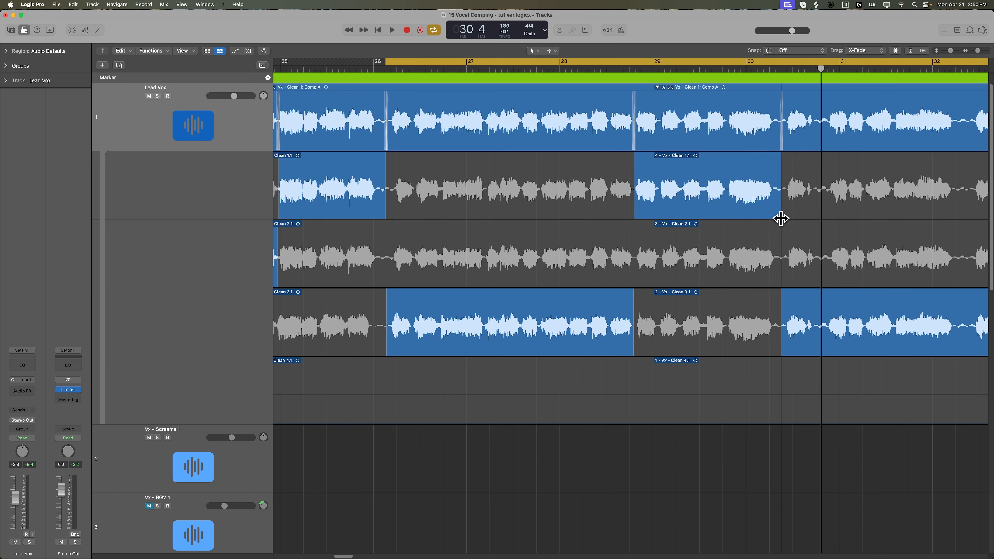
key(space)
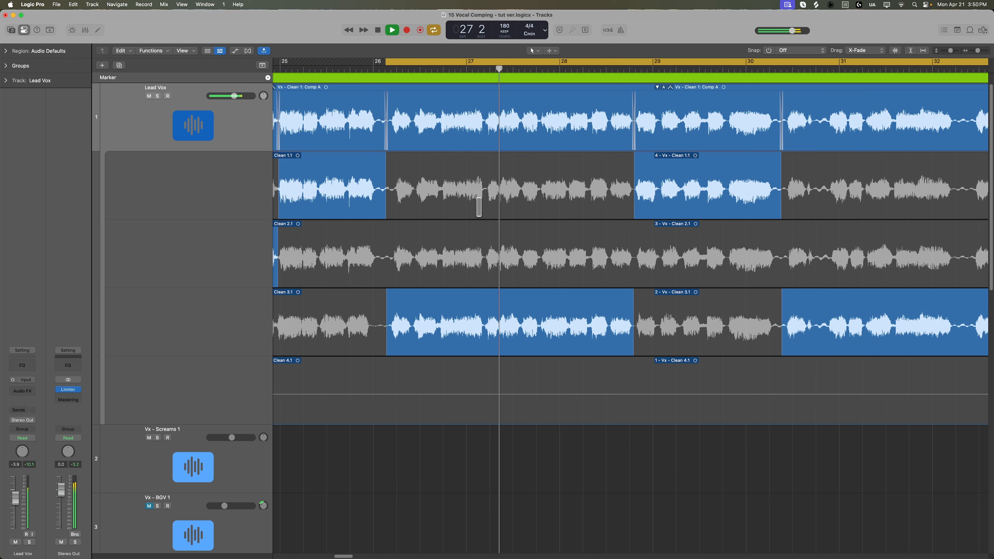
key(space)
- Try ending the take 4 section from bar 25 at about bar 26.7 and at about bar 26.4, playing each version
drag(387, 164, 441, 166)
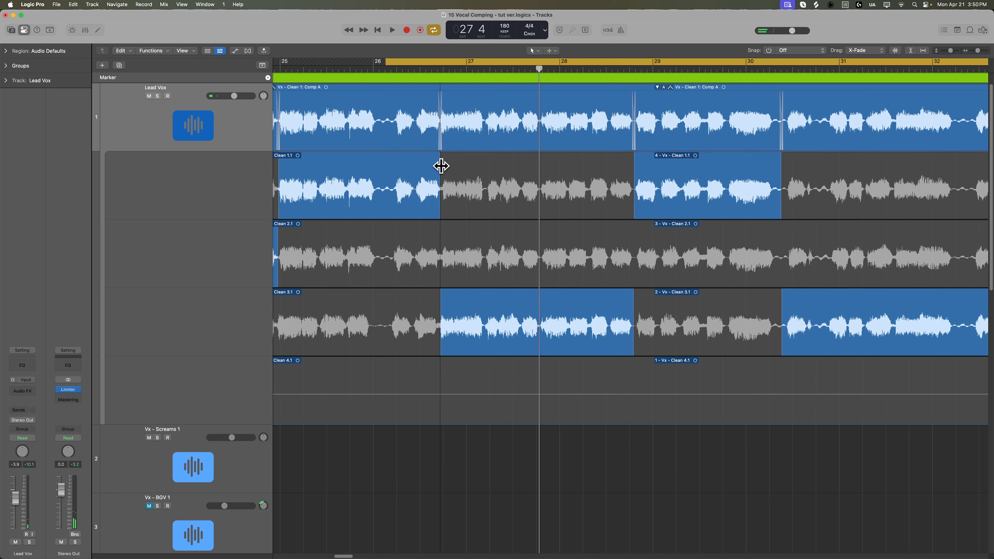
key(space)
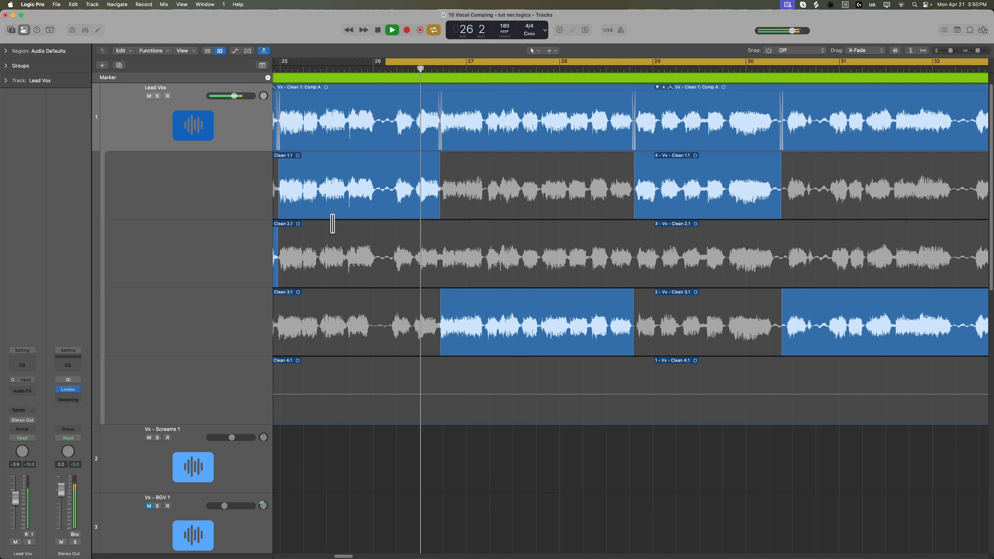
key(space)
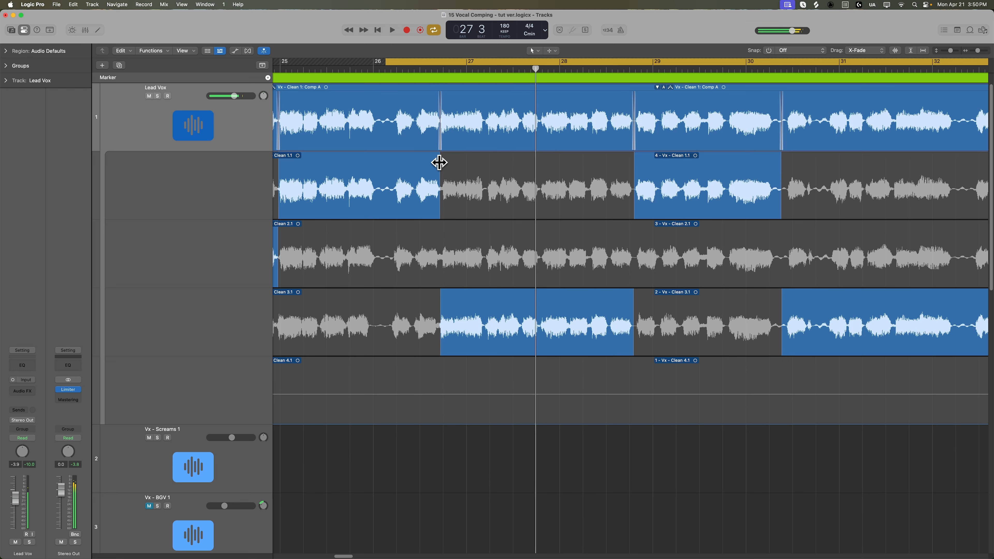
drag(439, 162, 417, 164)
key(space)
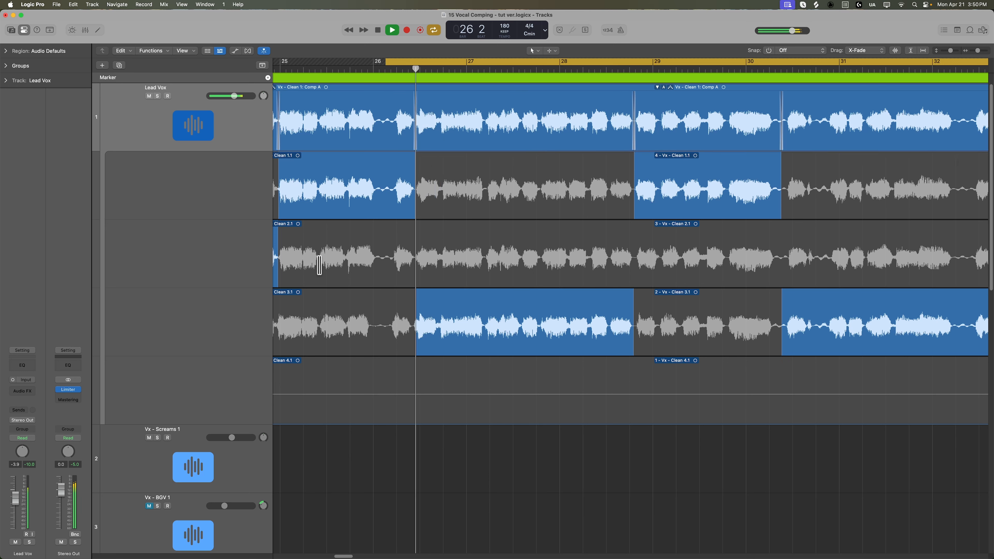
key(space)
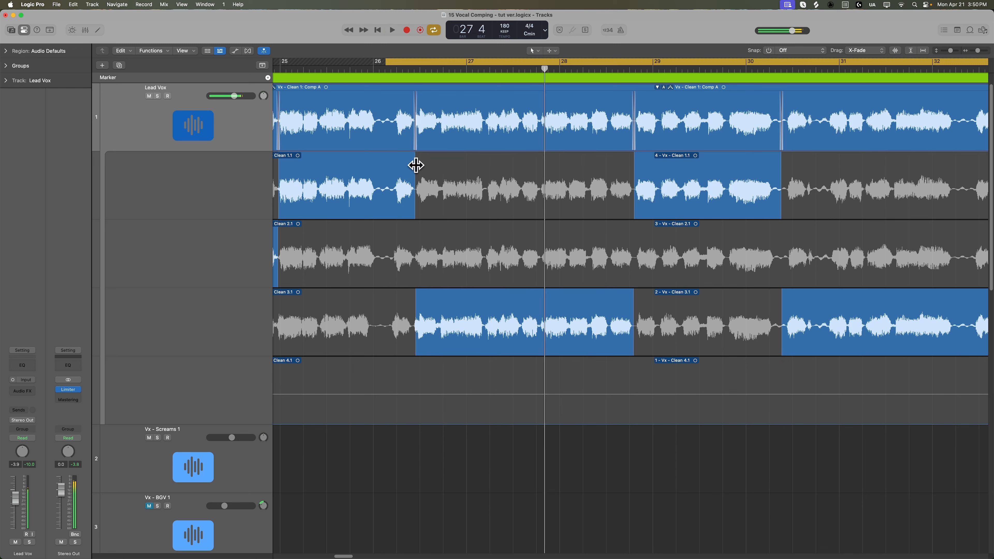
- Extend the end of the take 4 section from bar 25 to about bar 27.2 while checking it in playback
drag(415, 162, 438, 167)
key(space)
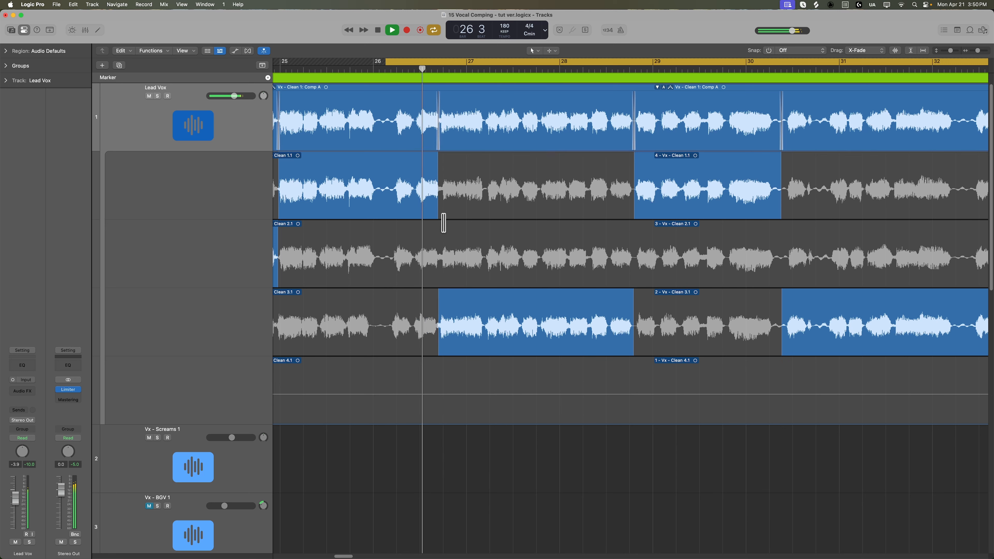
drag(437, 167, 486, 208)
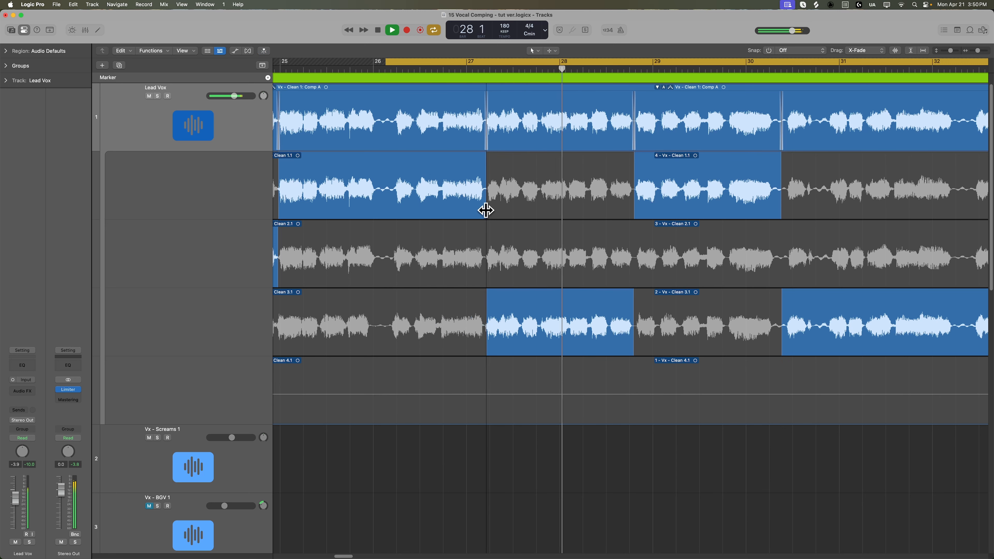
- Play the comp through to about bar 30 and place the playhead near bar 28 for a closer check
key(space)
key(space)
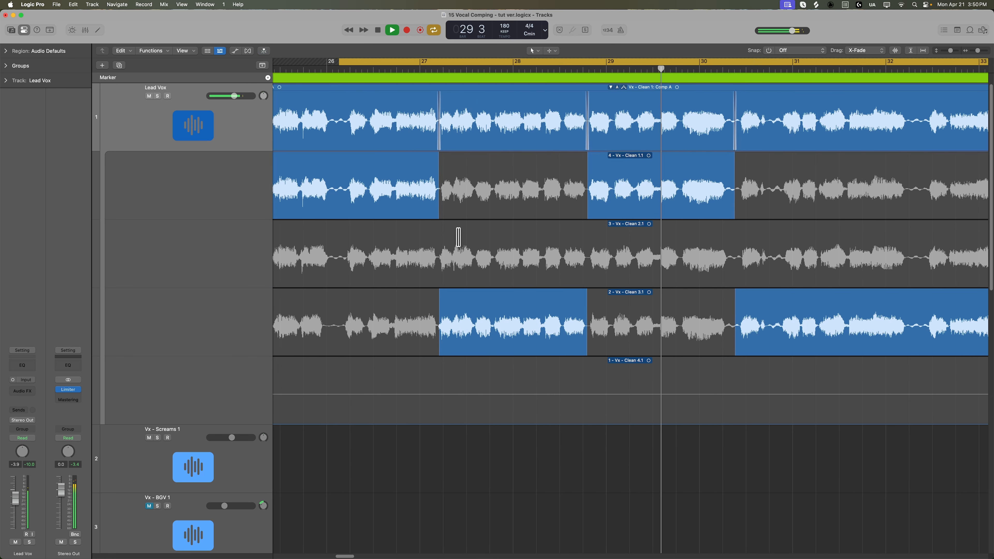
key(space)
click(520, 69)
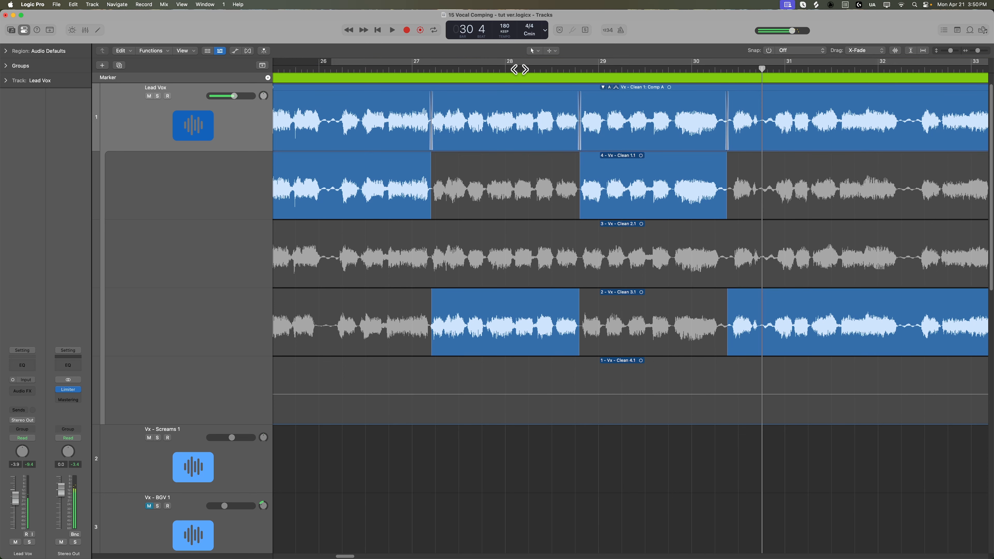
key(super+Right)
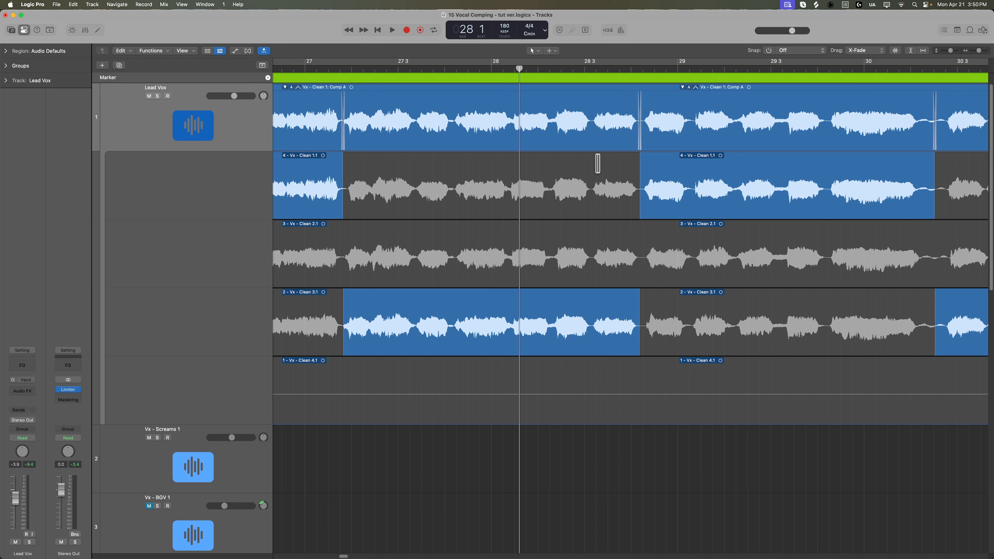
click(560, 69)
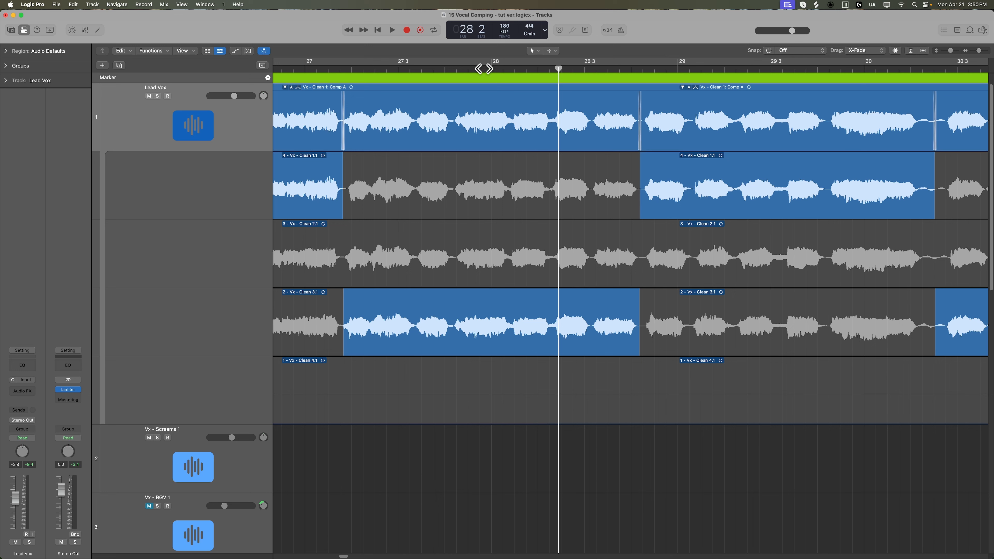
- Try starting the take 4 section before bar 29 earlier, at about bar 28.3, and play the transition from take 2
drag(484, 69, 414, 70)
drag(637, 170, 549, 225)
key(space)
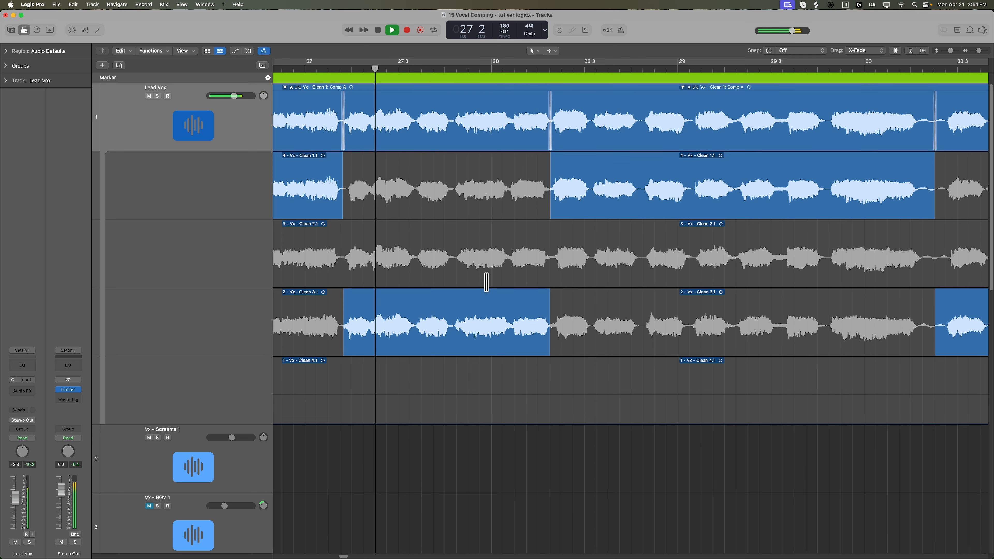
key(space)
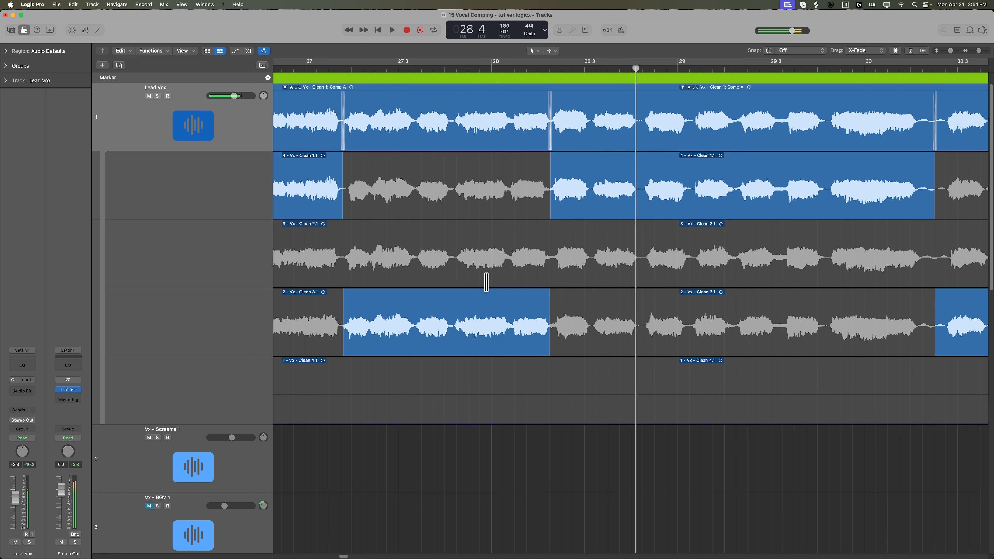
- Comp in take 3 from about bar 28.1 to about bar 28.8 and play the result
drag(509, 257, 640, 278)
key(space)
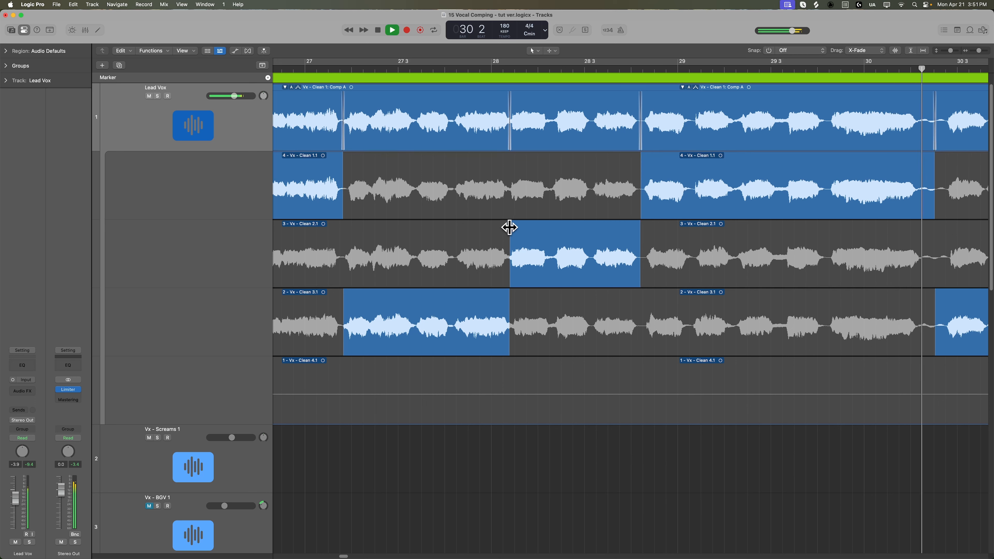
key(space)
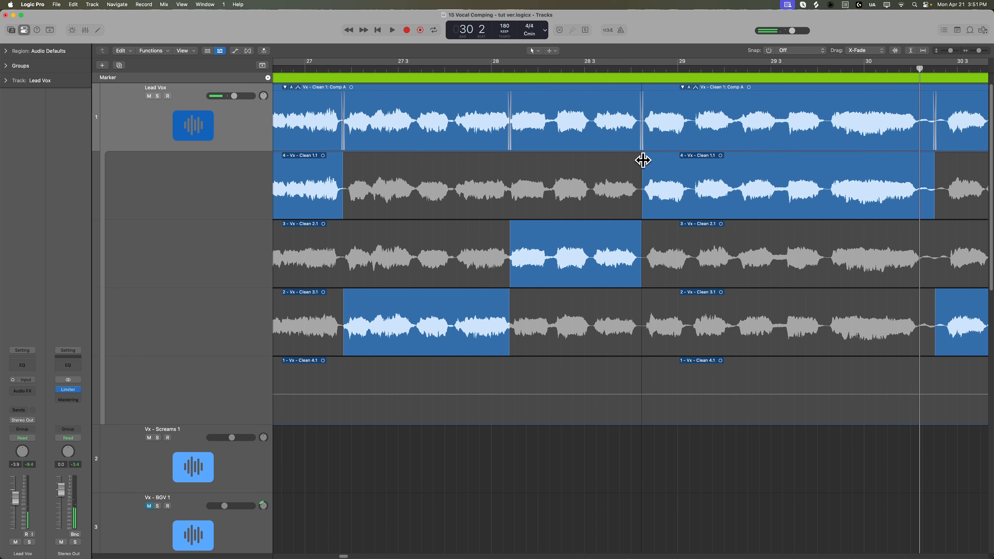
- Play the comp from bar 26 through to about bar 32
key(super+Left)
key(super+Left)
click(655, 71)
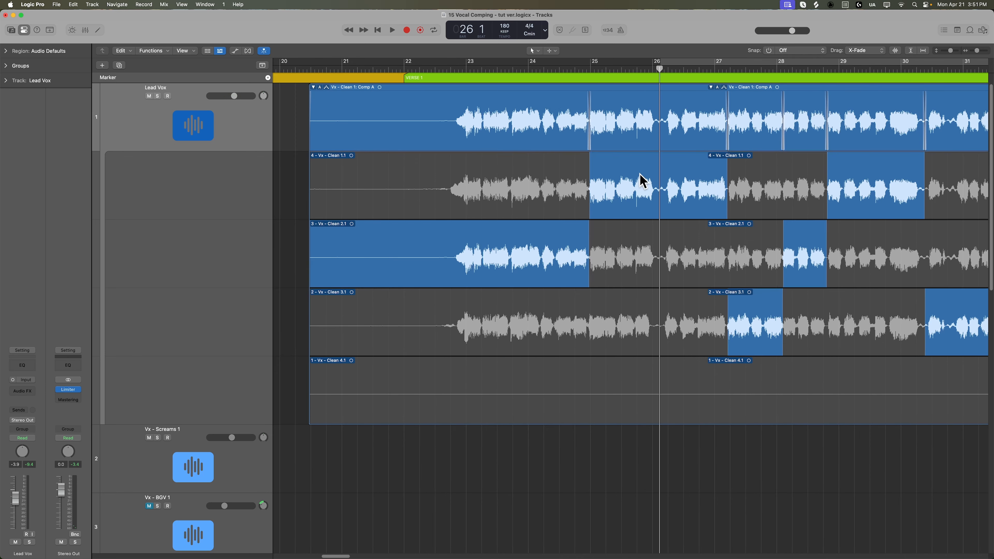
key(space)
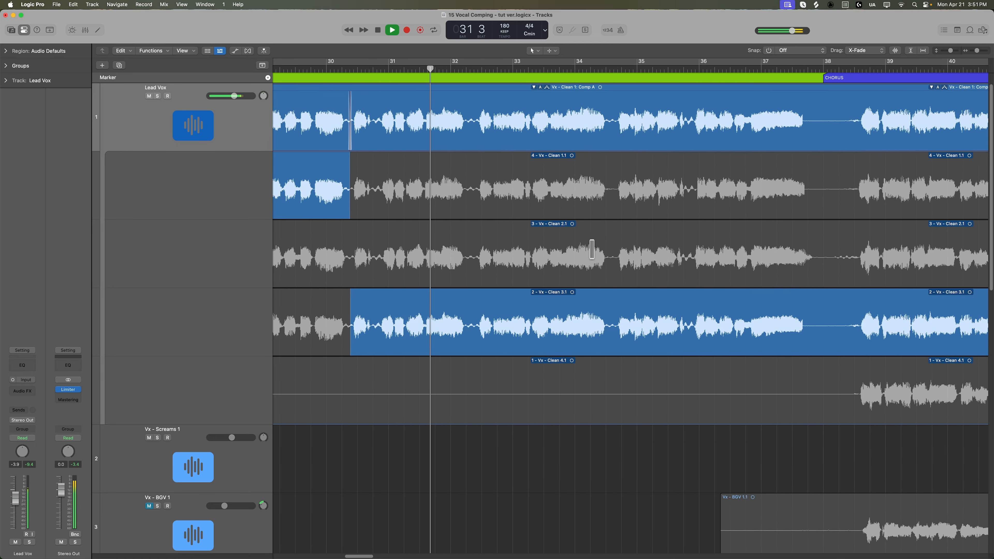
key(space)
- Cycle from about bar 30.2 to bar 32.5 and audition takes 2, 3 and 4 for the section after bar 30.3
drag(341, 63, 478, 65)
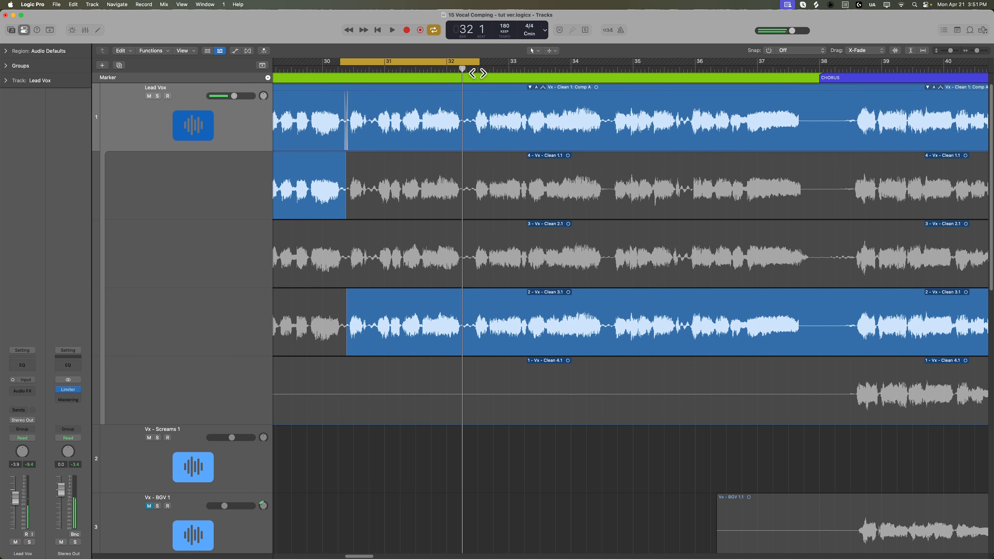
key(space)
key(super+Right)
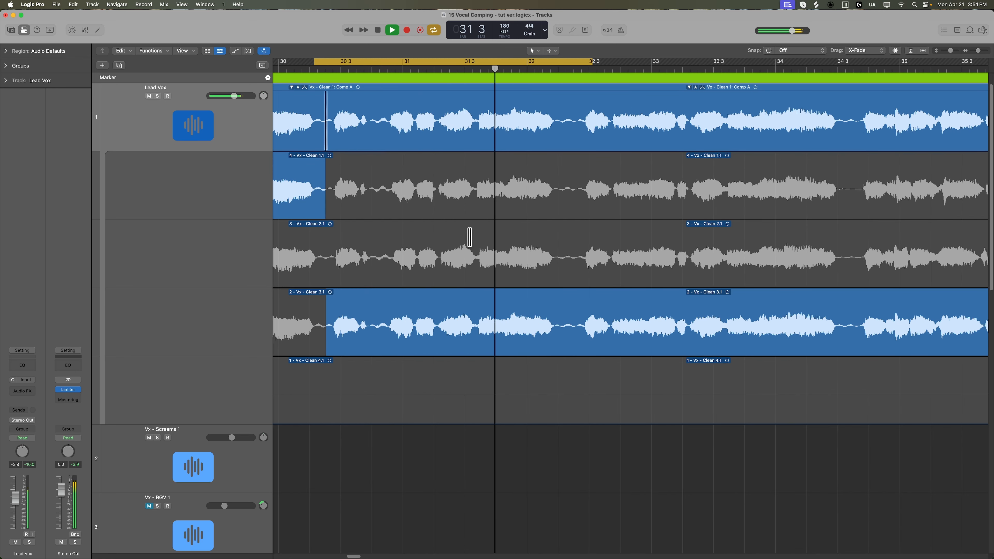
click(396, 267)
key(space)
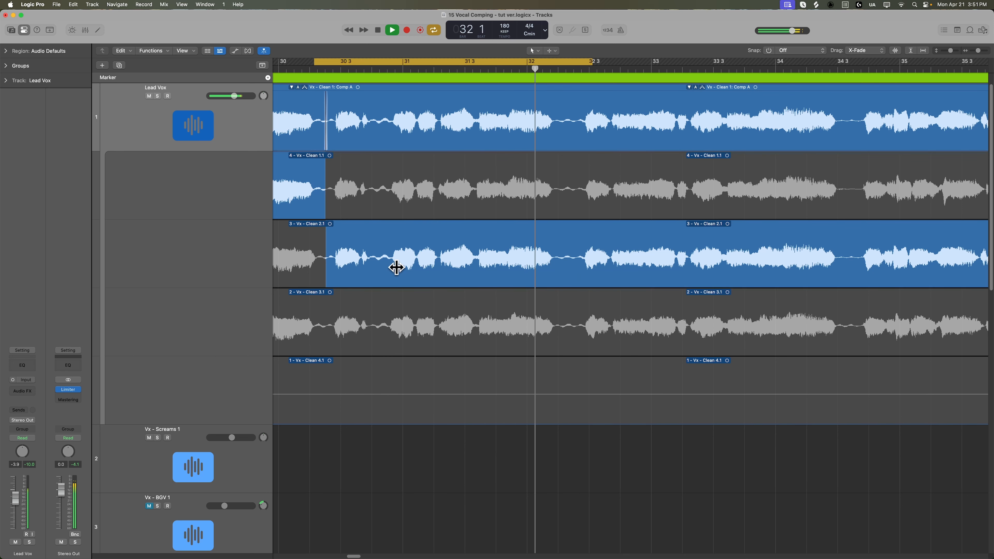
click(398, 199)
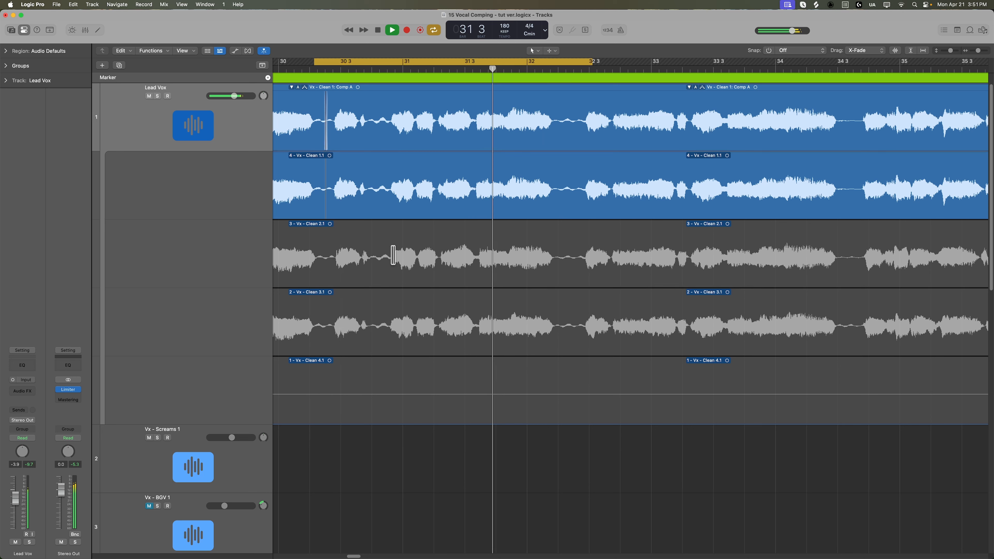
- Comp in take 3 from about bar 30.8 to bar 32.3 and play it with take 2 on the short phrase just before
key(space)
drag(382, 258, 570, 265)
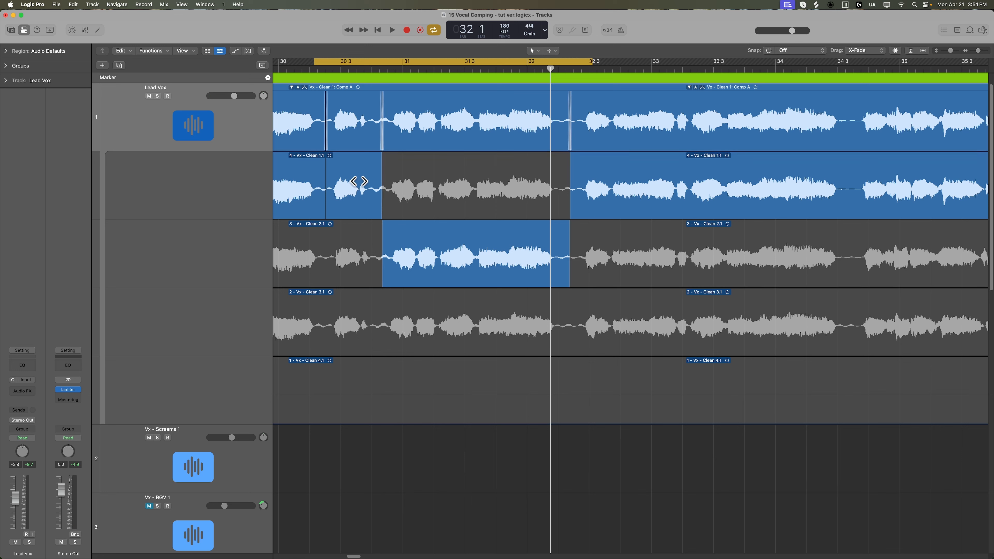
click(358, 247)
click(356, 324)
click(358, 265)
click(359, 200)
click(359, 274)
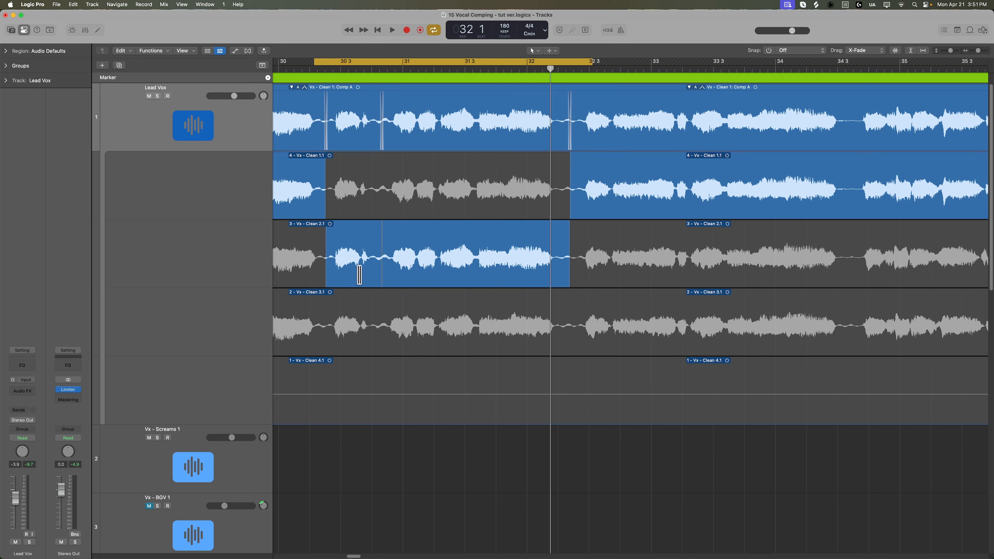
click(358, 327)
key(shift+space)
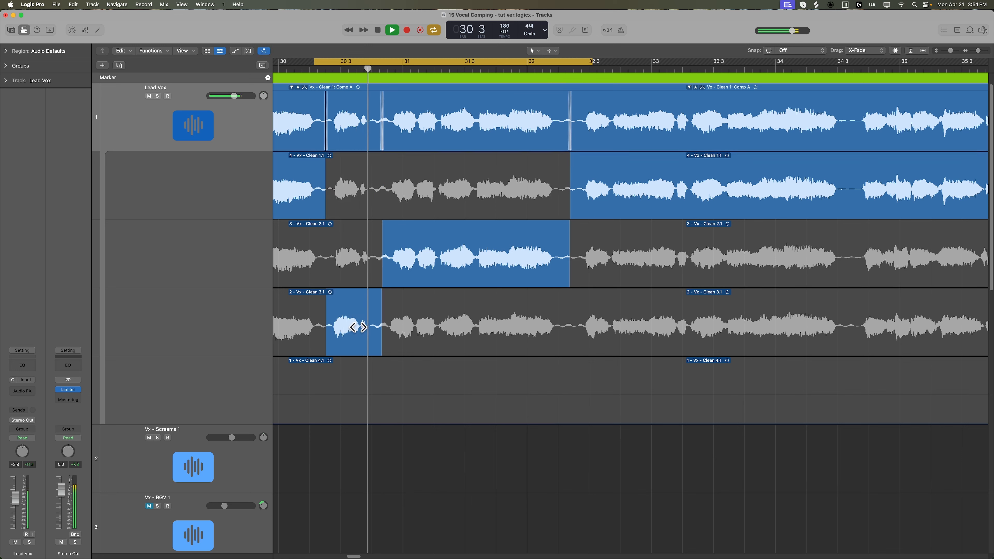
key(space)
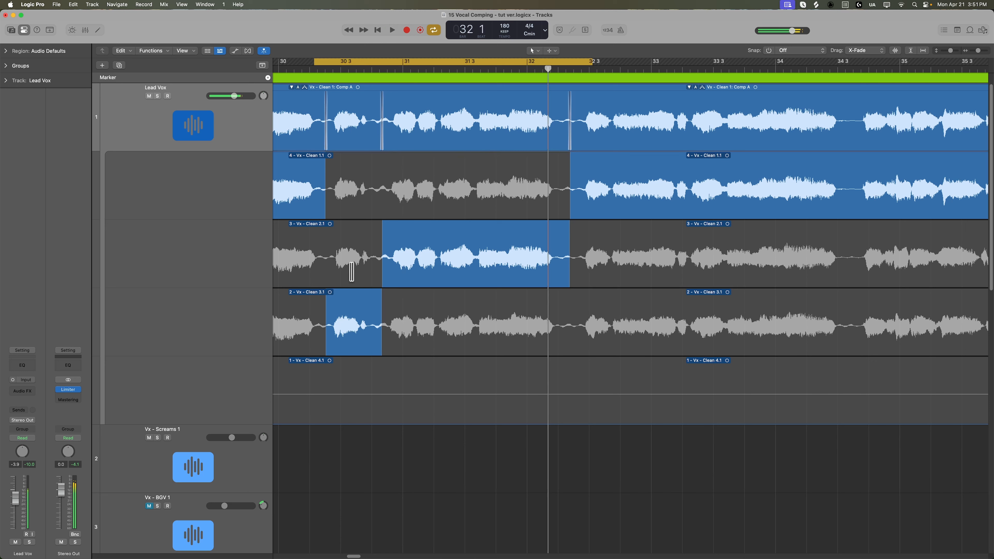
- Audition takes 3 and 4 for the short phrase from about bar 30.3 to bar 30.8, settling on take 2
click(351, 272)
key(space)
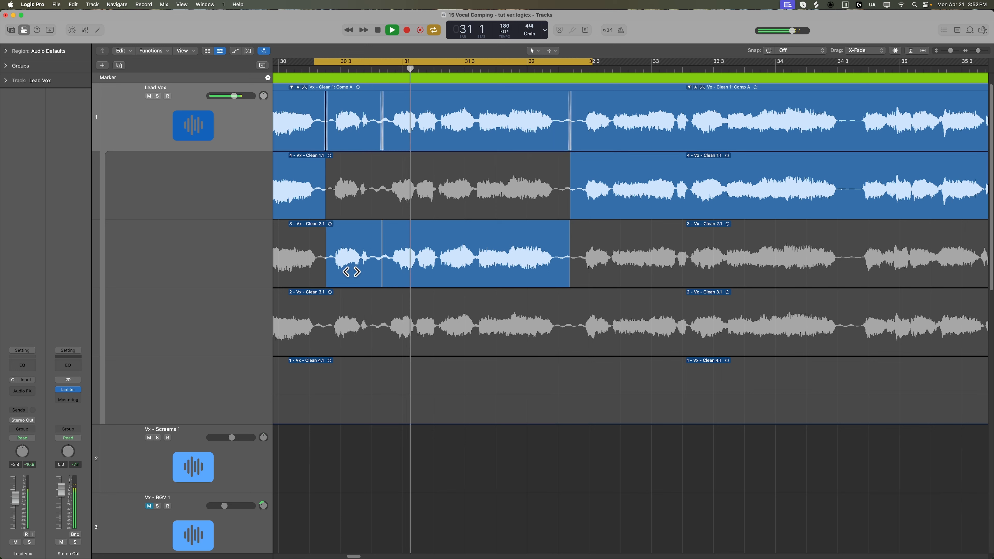
key(space)
click(353, 210)
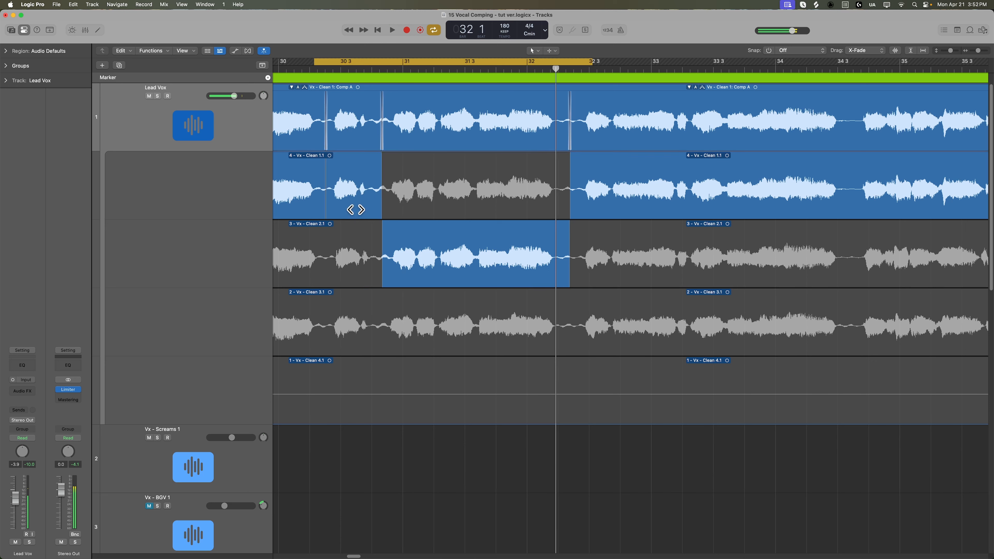
key(space)
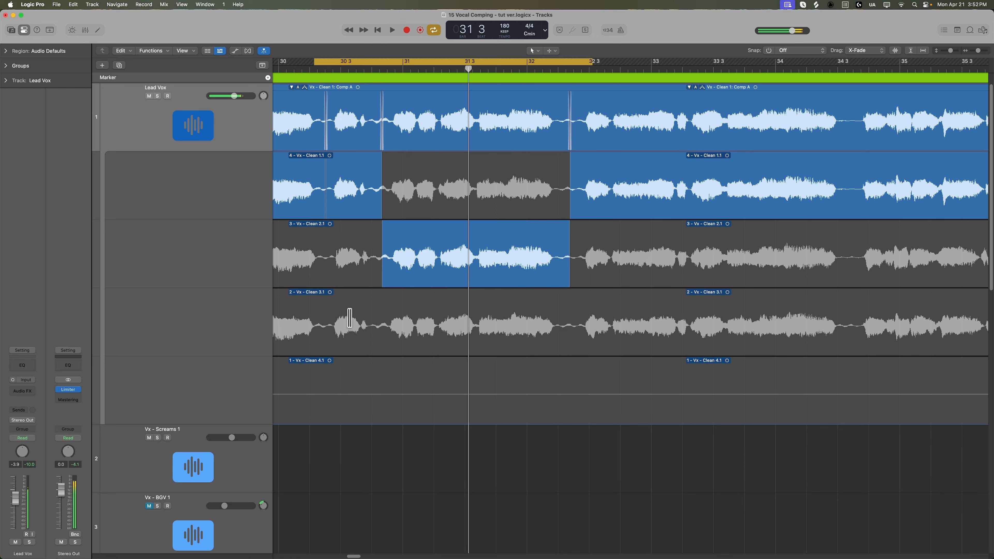
click(350, 318)
key(space)
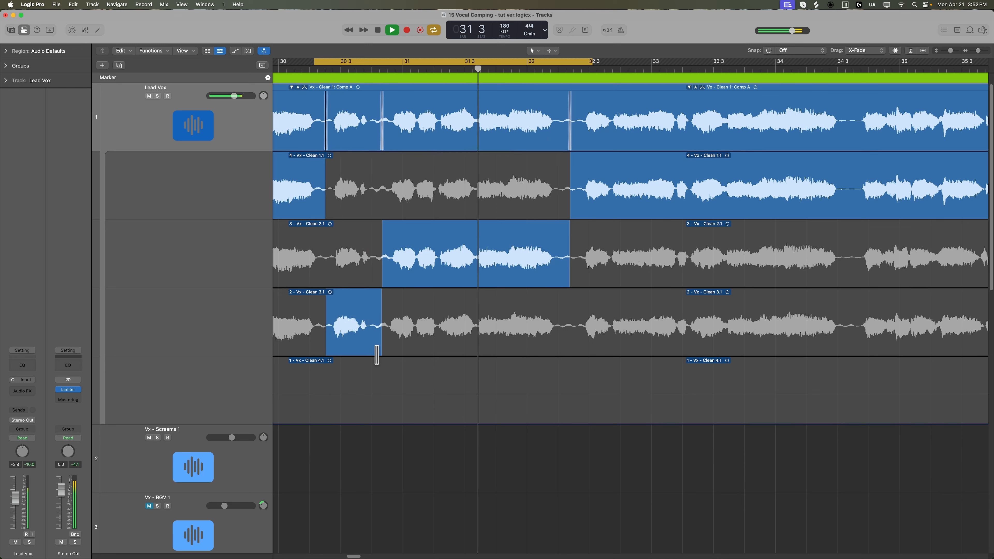
key(space)
- Cycle from about bar 32.4 to bar 34.6 and audition takes 4, 3 and 2 for that section
drag(463, 61, 724, 76)
key(space)
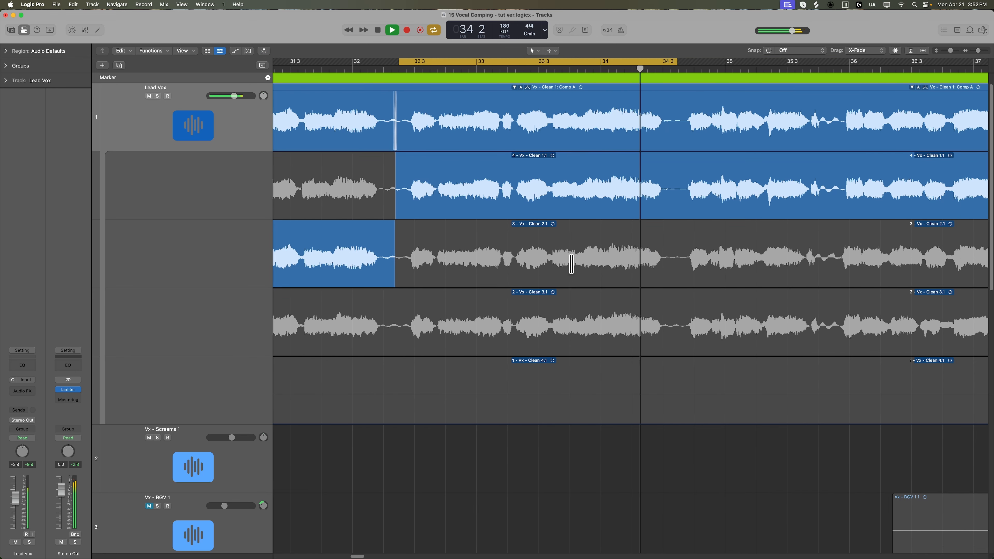
click(564, 261)
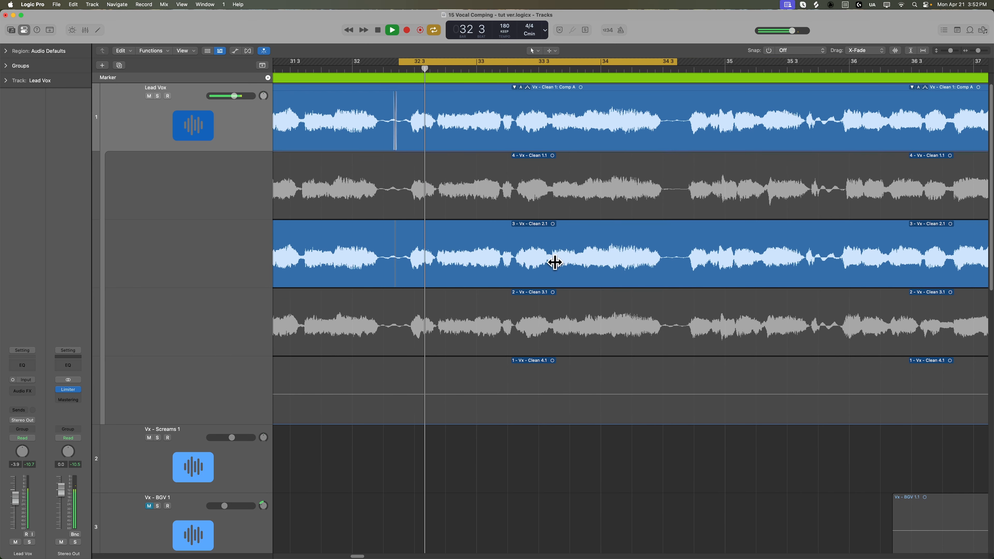
click(539, 296)
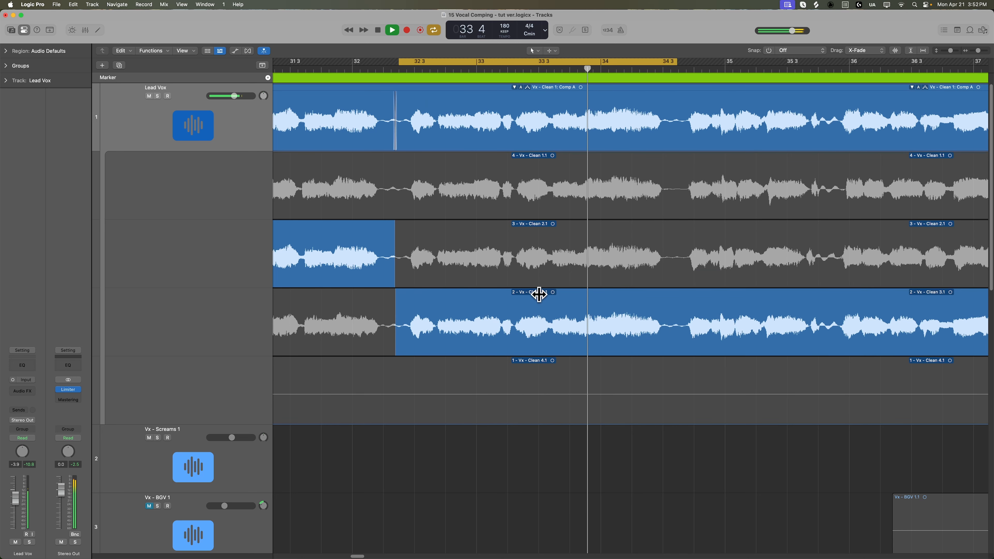
key(space)
- Recheck takes 4 and 3 after bar 32.3, keep take 3, and comp in take 4 from about bar 33.3 to bar 34.6
click(518, 206)
key(space)
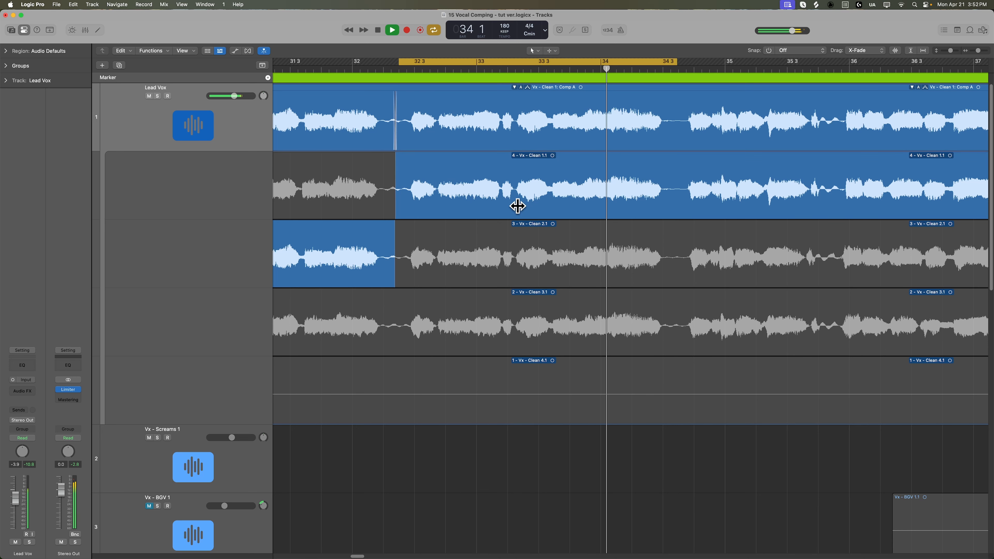
click(514, 240)
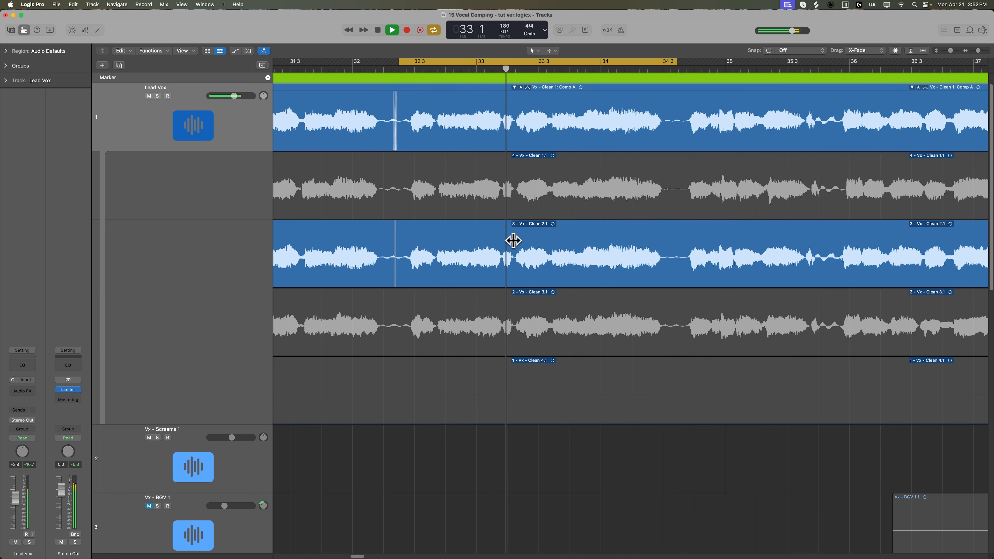
key(space)
drag(516, 187, 678, 207)
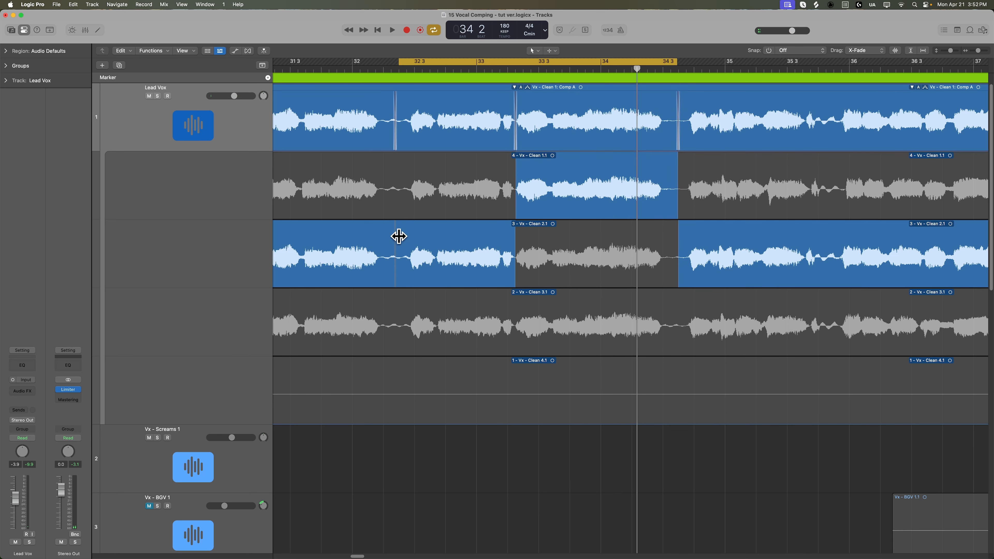
- Cycle from about bar 34.6 to bar 38.3, up to the start of the Chorus, and play take 3 there
key(super+Left)
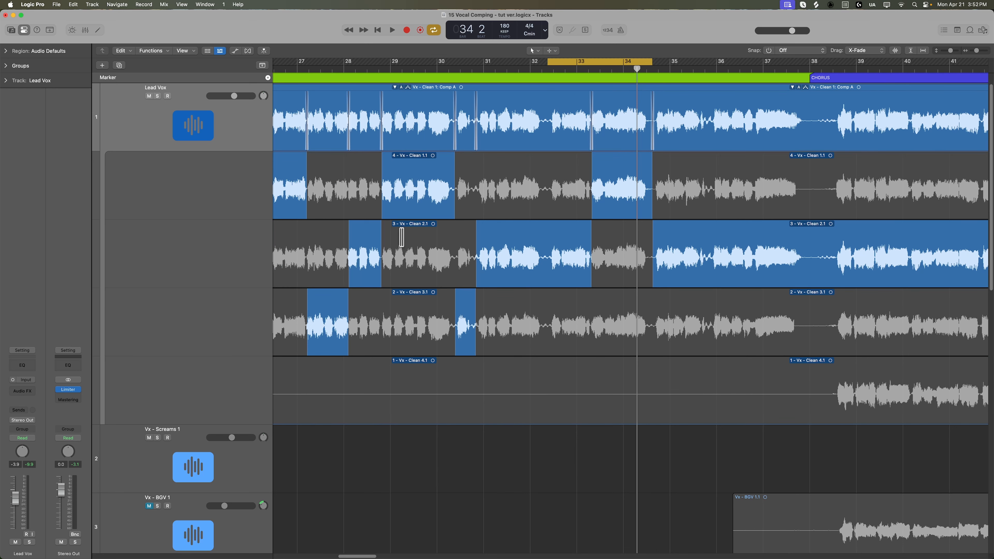
click(547, 68)
scroll(452, 288, left, 5)
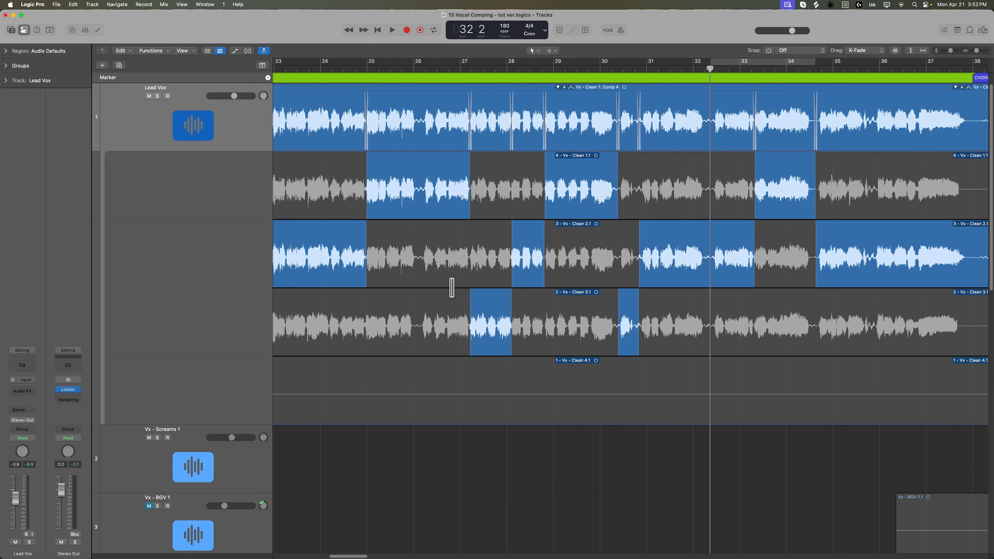
scroll(451, 288, right, 8)
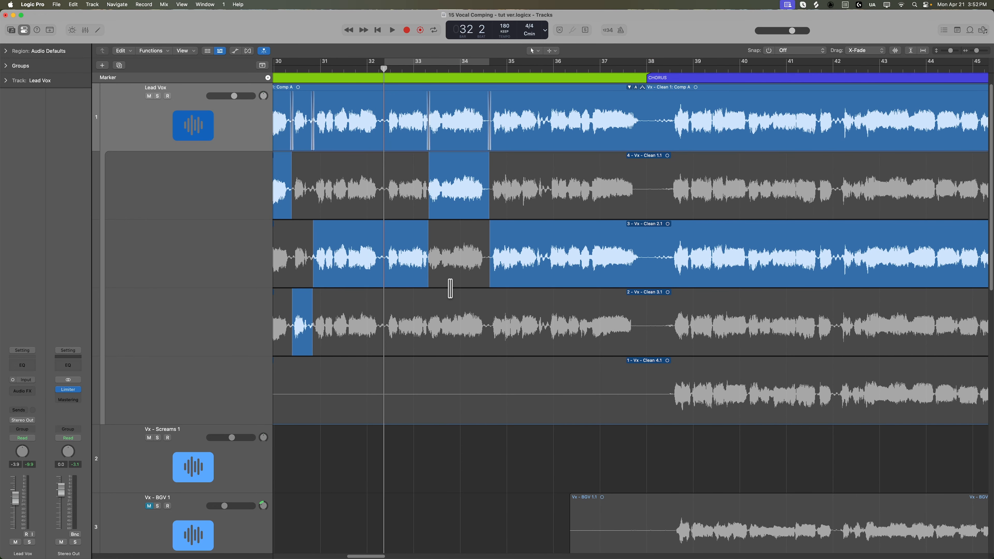
key(super+Right)
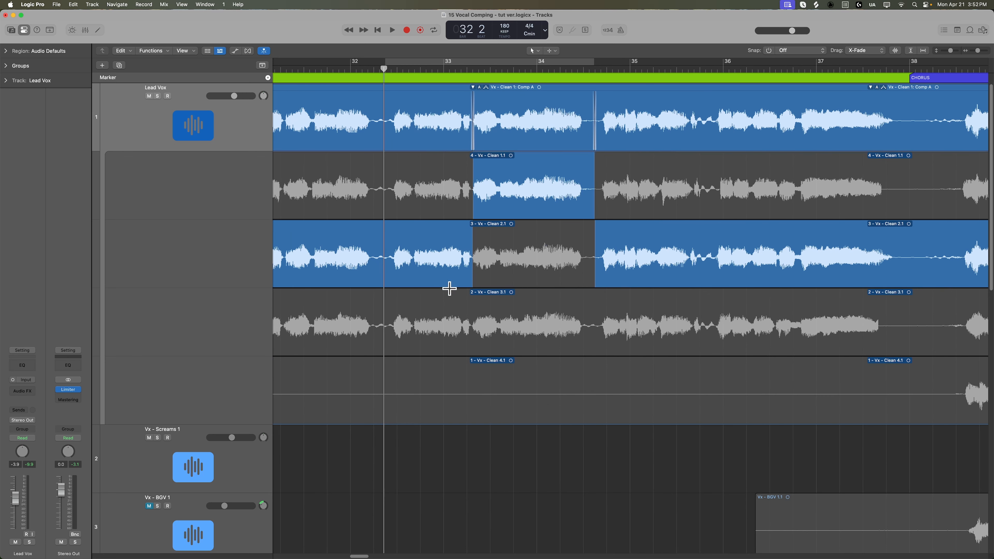
scroll(450, 288, right, 5)
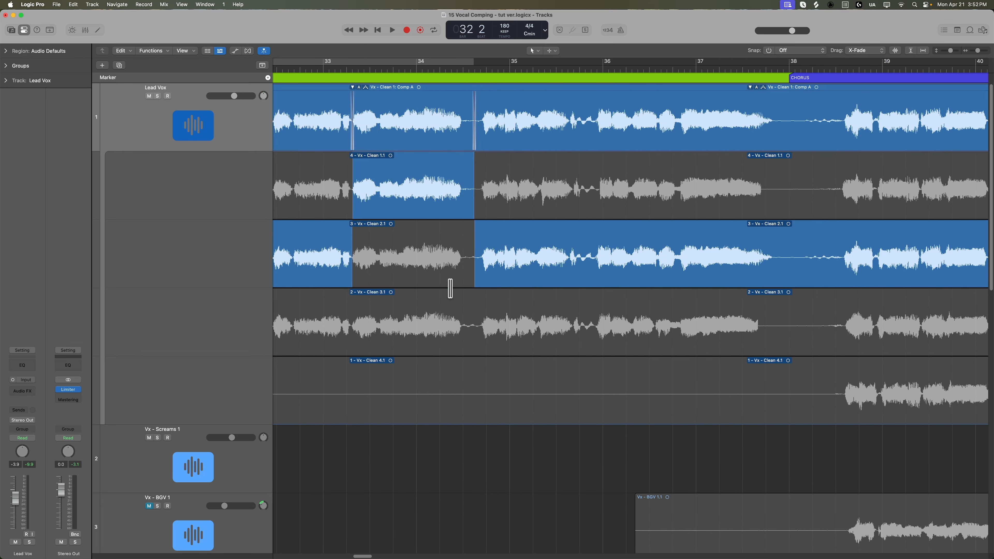
drag(450, 62, 814, 63)
key(space)
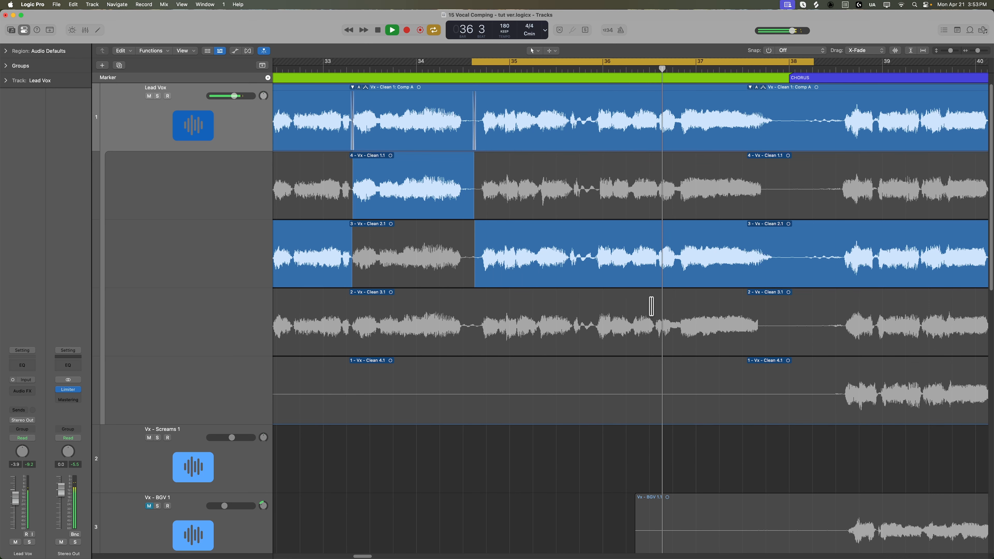
- Audition take 4 and take 2 for the last verse section after about bar 34.6
scroll(650, 305, right, 3)
scroll(650, 305, right, 5)
click(547, 206)
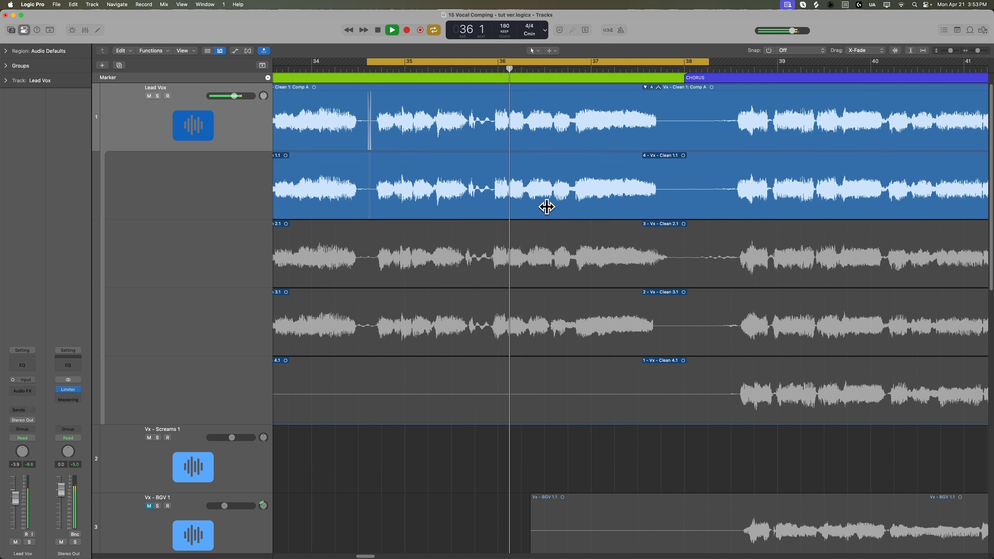
key(space)
click(507, 312)
key(space)
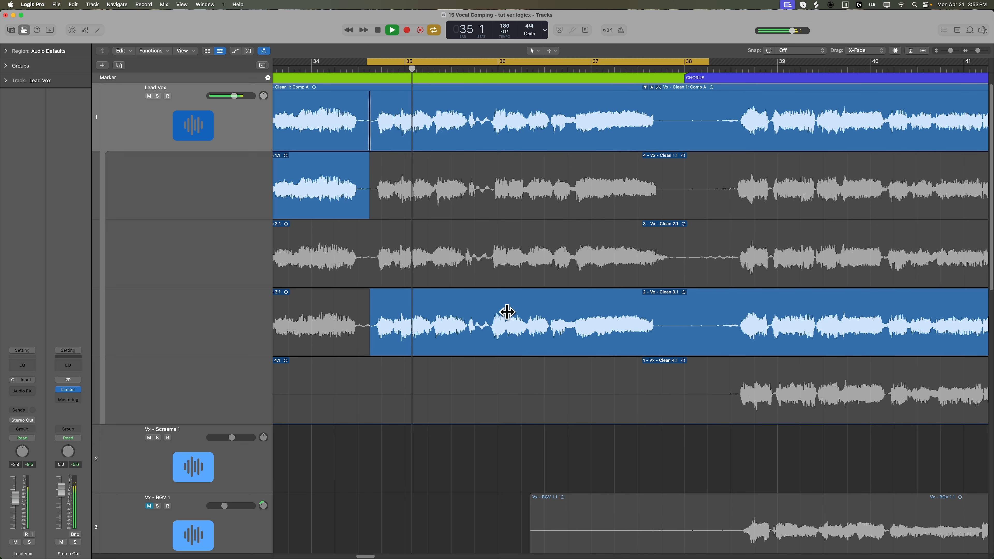
key(space)
- Comp in take 4 after bar 34.6 and take 2 from about bar 35.9 to bar 38.2, and play it with cycling off
click(479, 184)
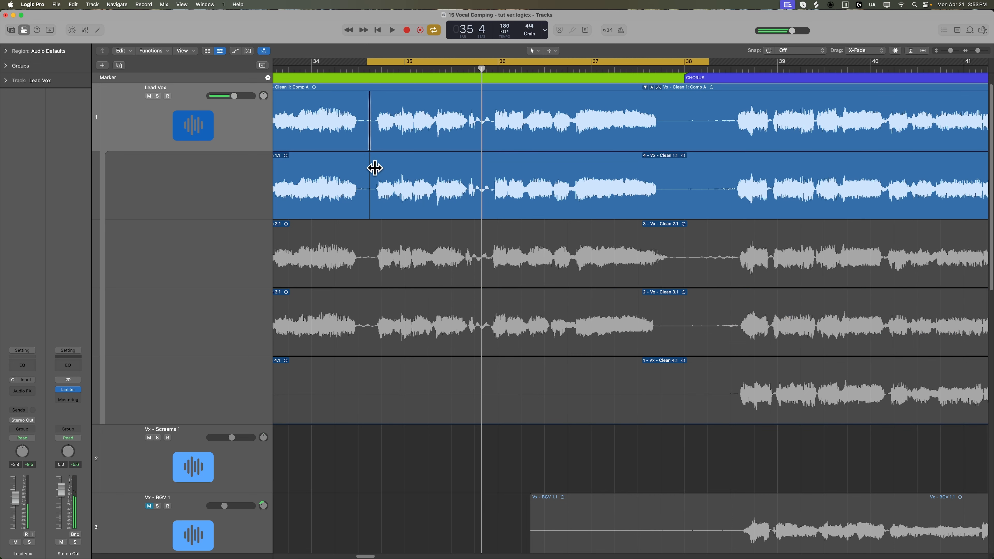
drag(367, 165, 488, 179)
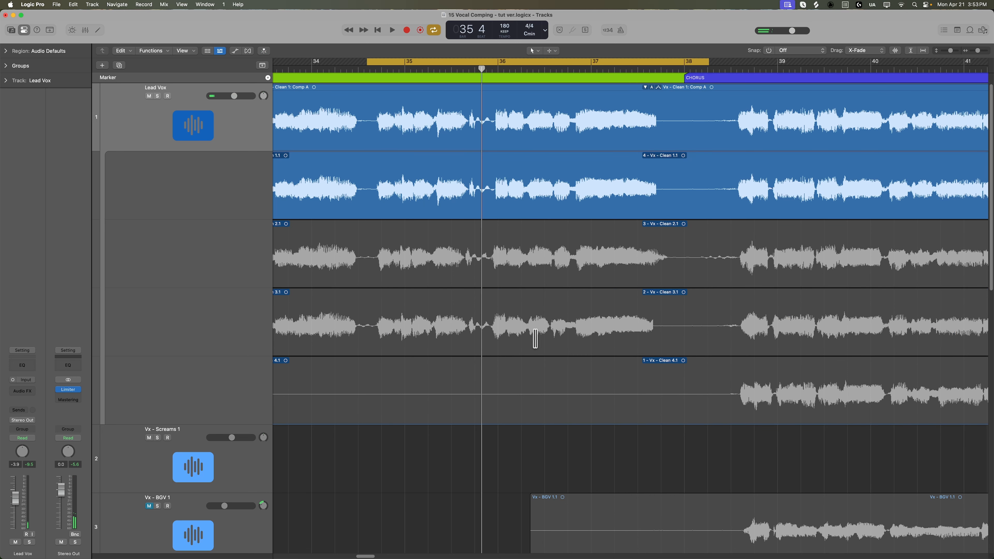
drag(490, 317, 704, 329)
key(c)
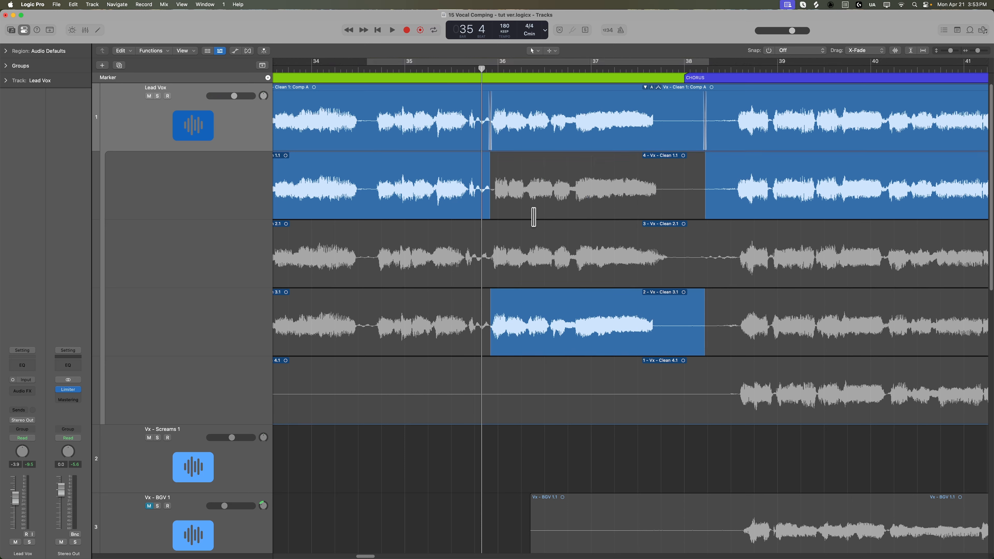
key(space)
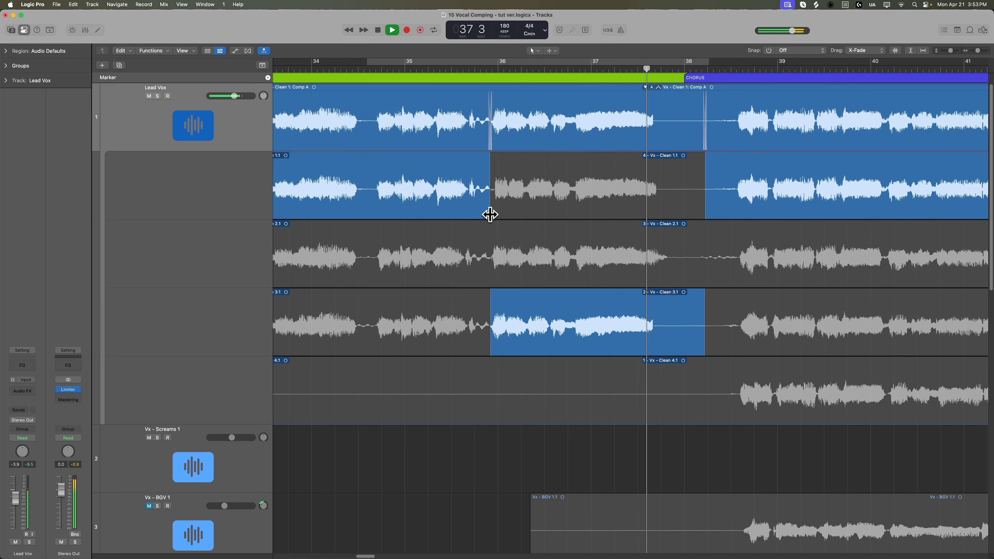
- Replay the transition into take 2 near bar 35.9 and compare where the long note near bar 36.9 starts in each take
key(super+Right)
key(super+Right)
key(super+Right)
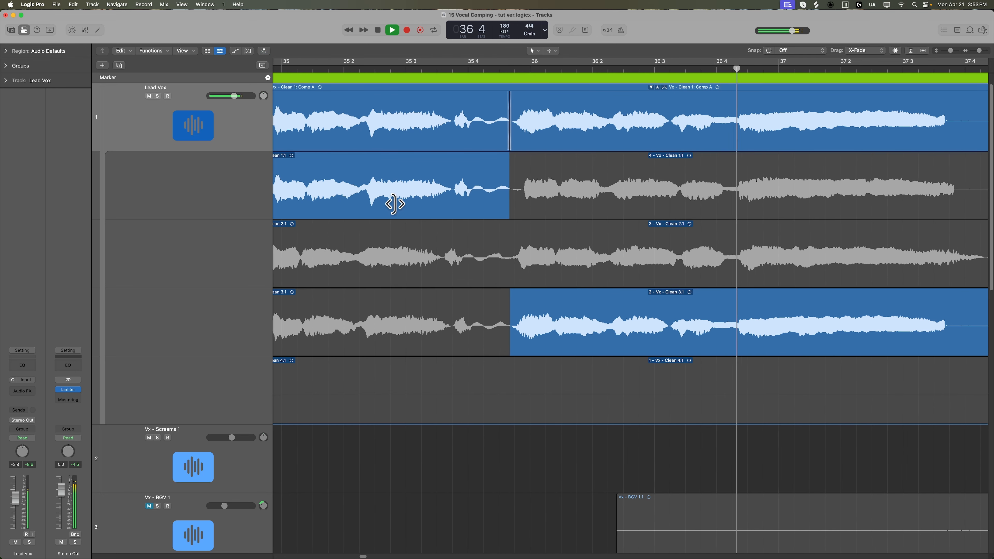
key(space)
click(401, 68)
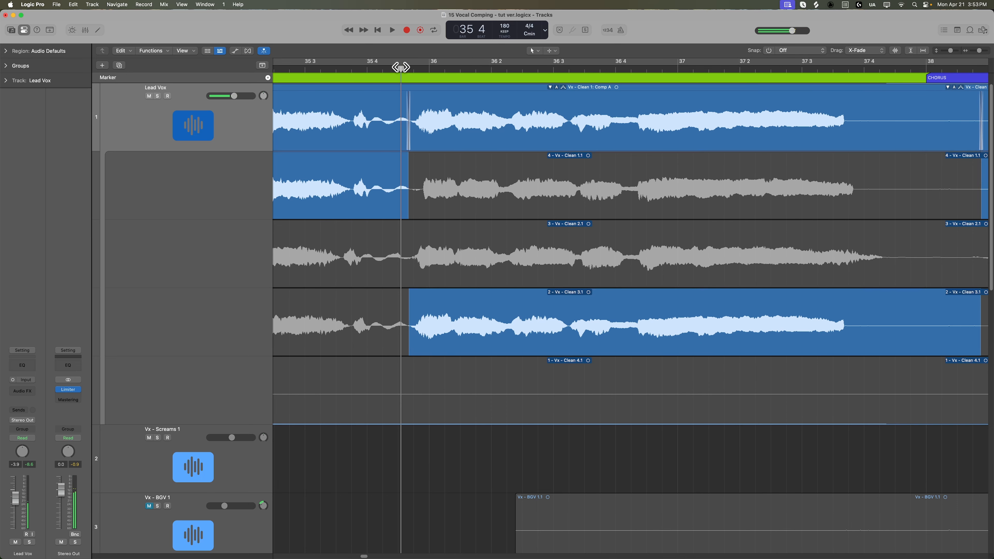
key(c)
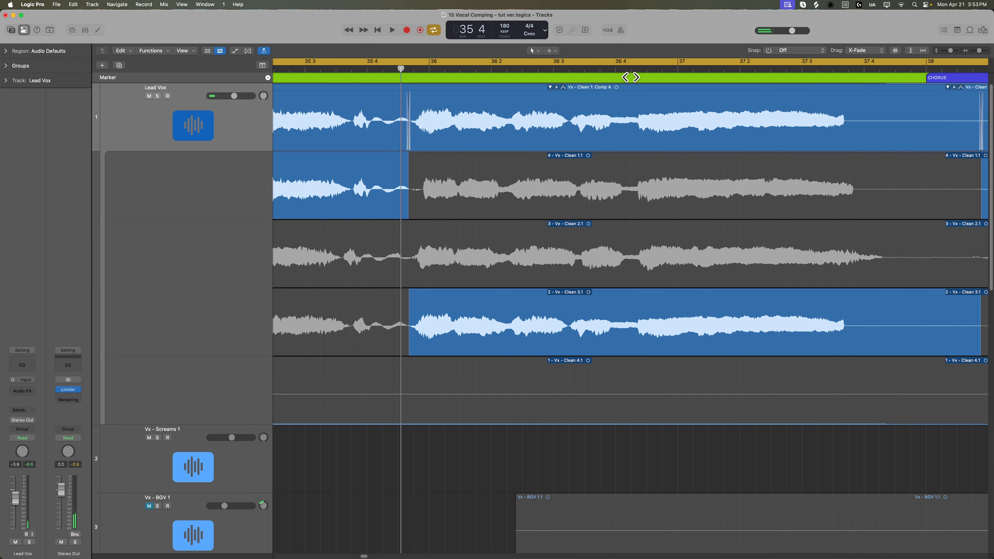
key(c)
drag(376, 67, 327, 68)
key(space)
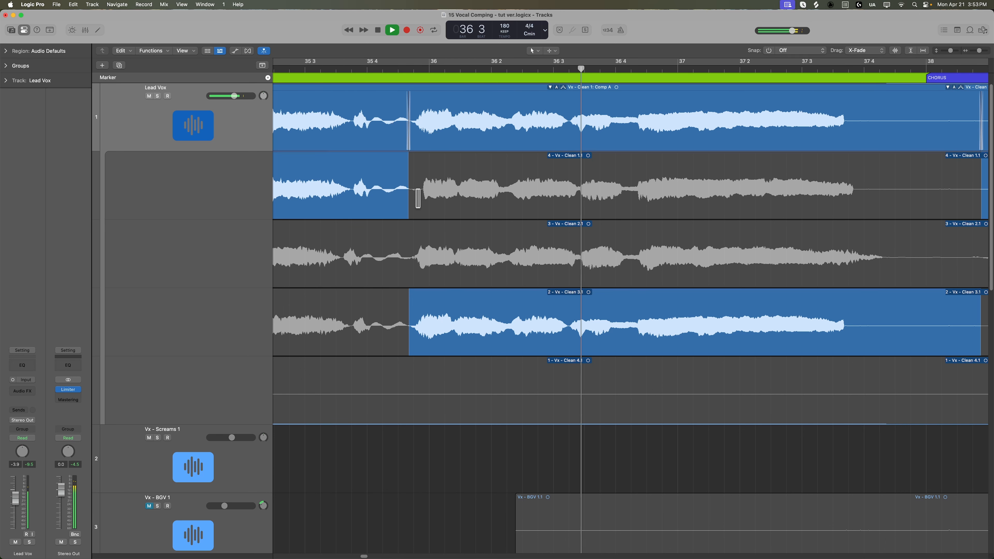
click(648, 70)
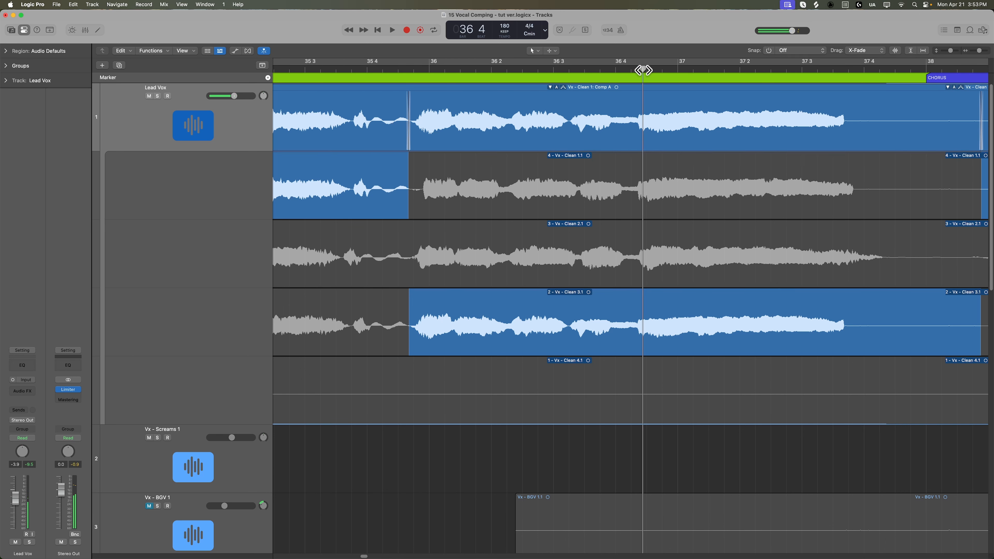
drag(643, 133, 645, 216)
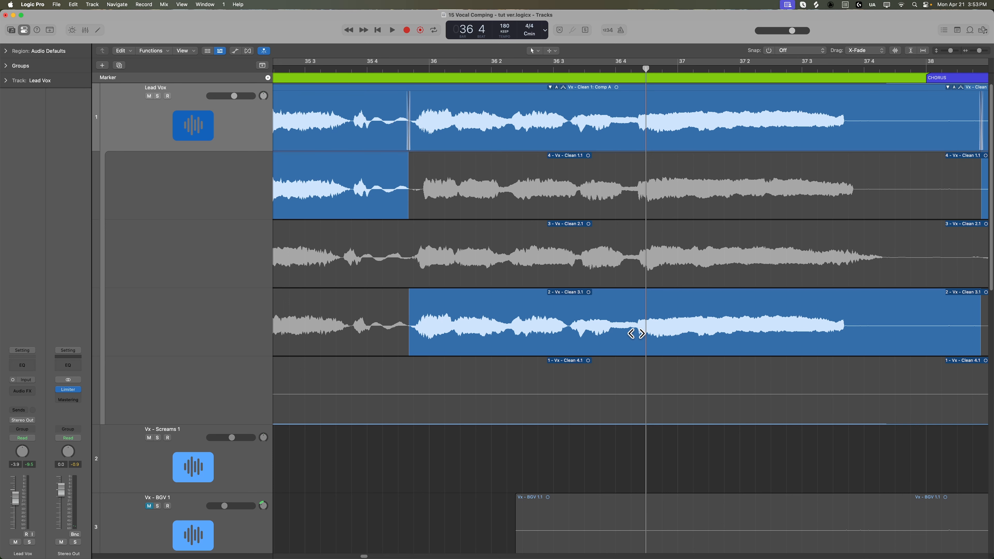
- Turn off Quick Swipe Comping and split take 2 from about bar 35.9 to bar 38.2 with the Marquee tool
key(super+Left)
key(super+Left)
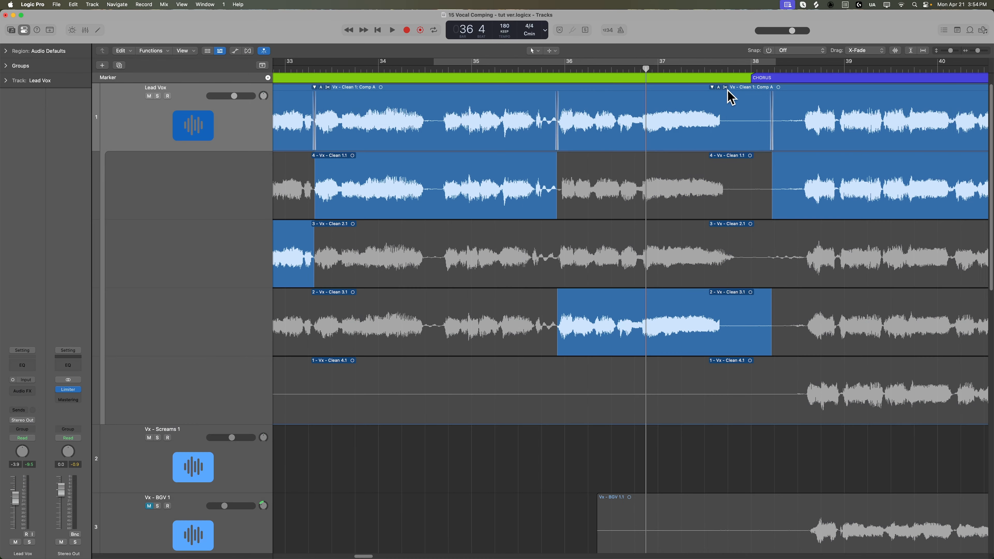
click(556, 51)
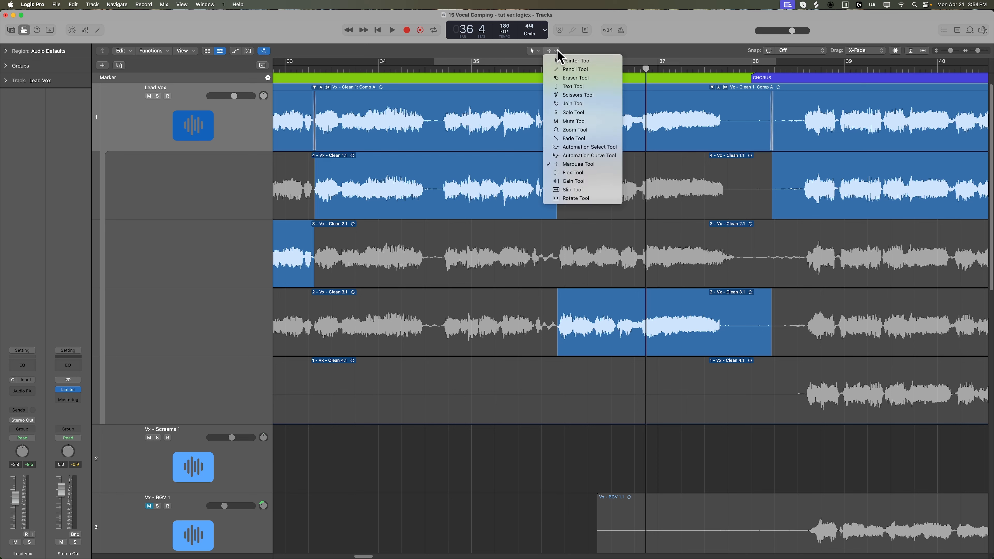
click(585, 164)
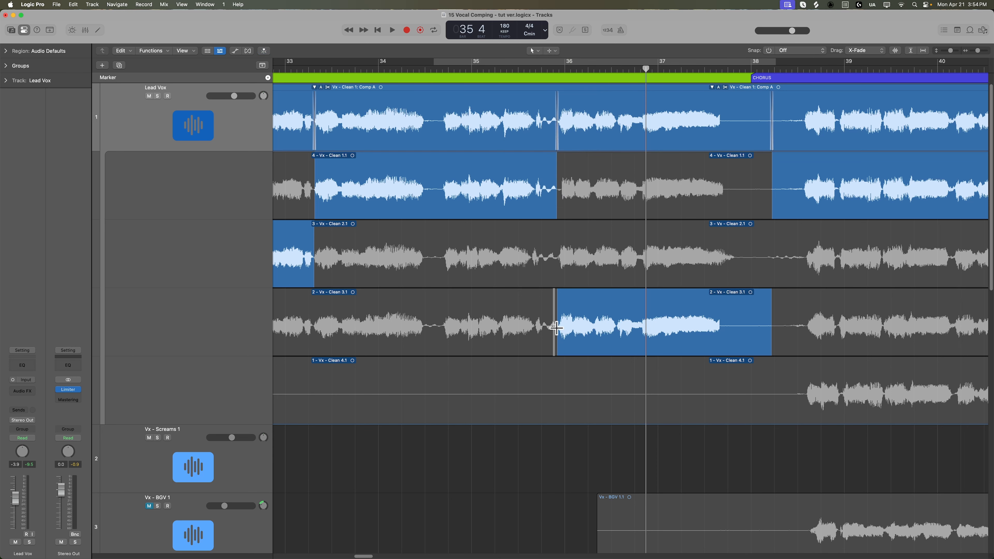
drag(556, 328, 781, 340)
click(703, 335)
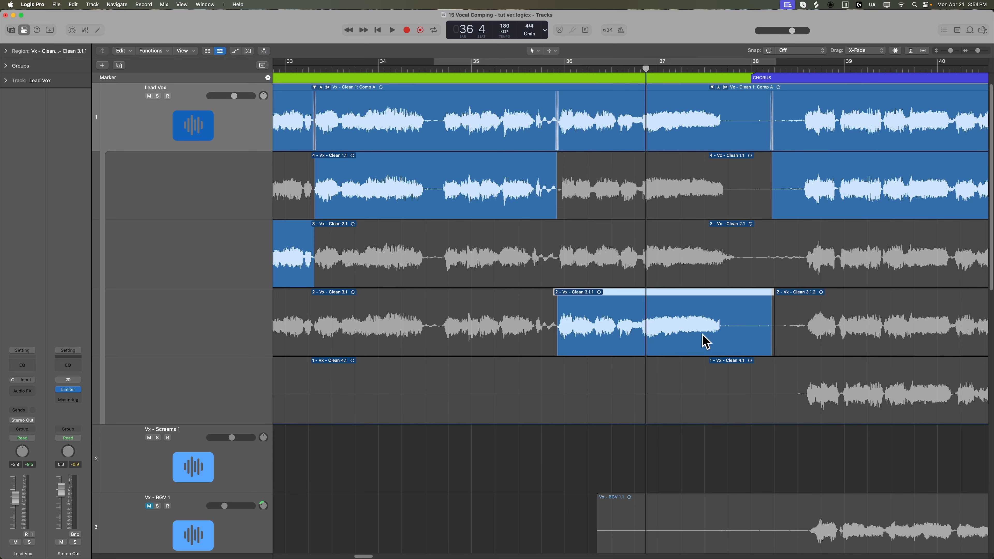
- Nudge the split take 2 region slightly later to tighten its timing, and play the result
key(super+Right)
key(super+Right)
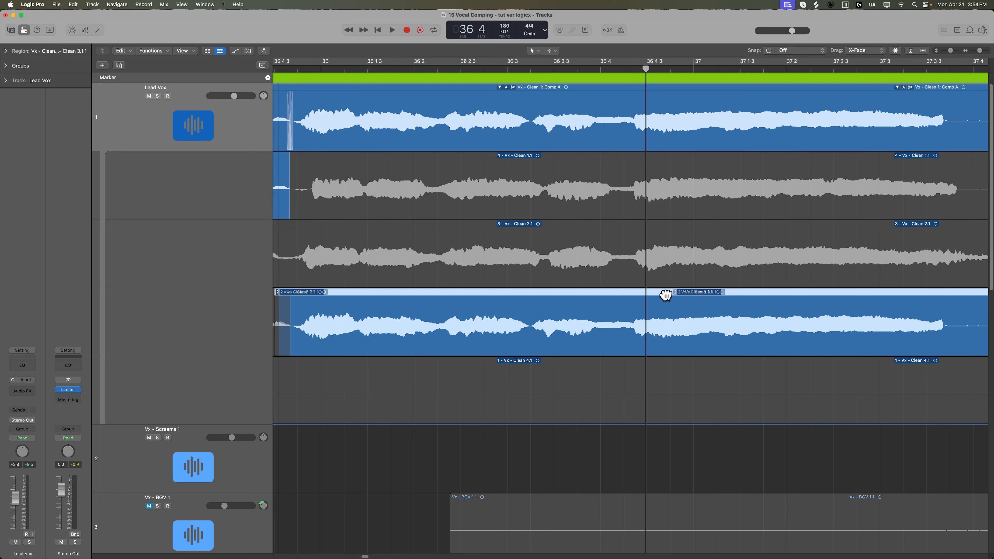
drag(666, 296, 671, 296)
key(super+Left)
key(super+Left)
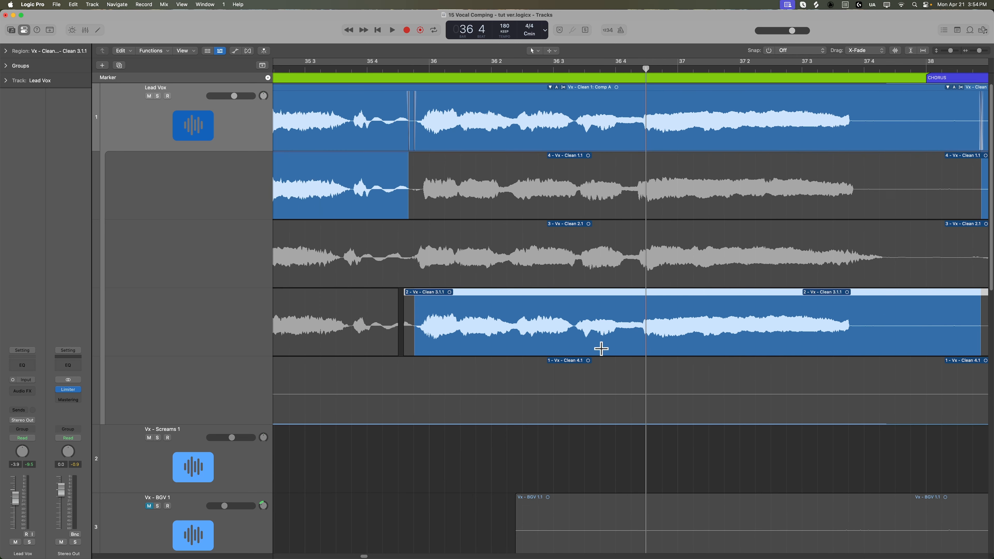
double_click(375, 71)
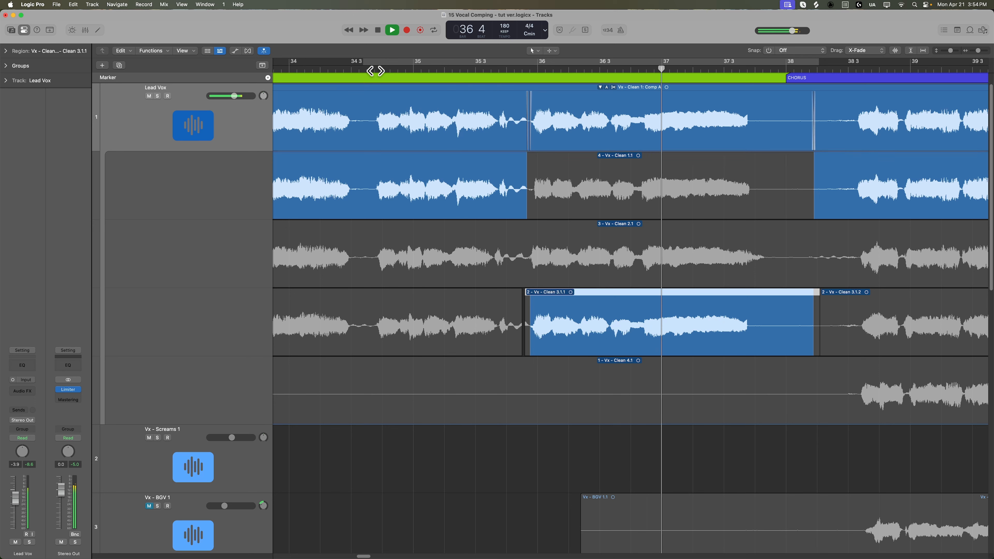
key(space)
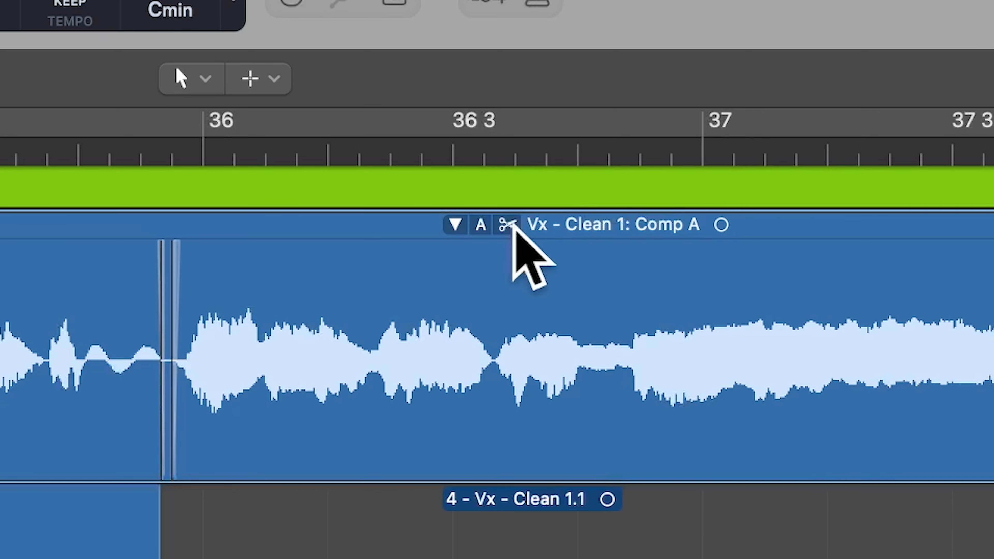
- Turn Quick Swipe Comping back on and move the take 4 to take 2 boundary to about bar 36.3, cycling from about bar 35.8 to bar 38.4
click(509, 228)
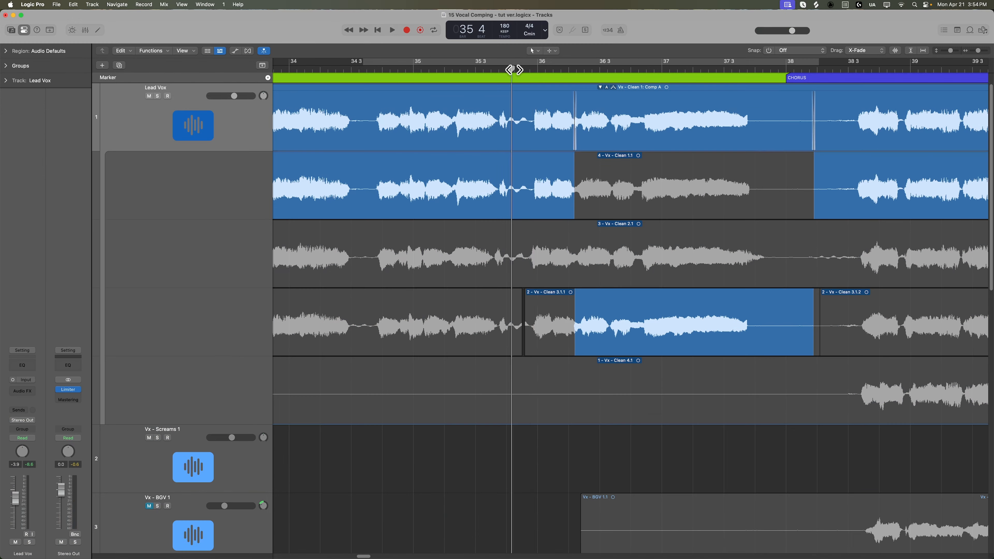
key(space)
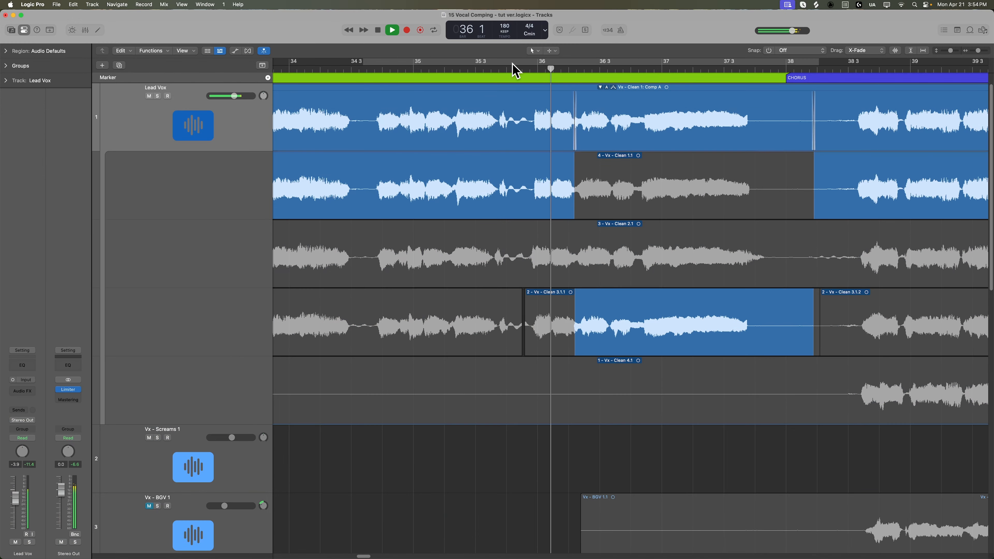
drag(512, 62, 834, 80)
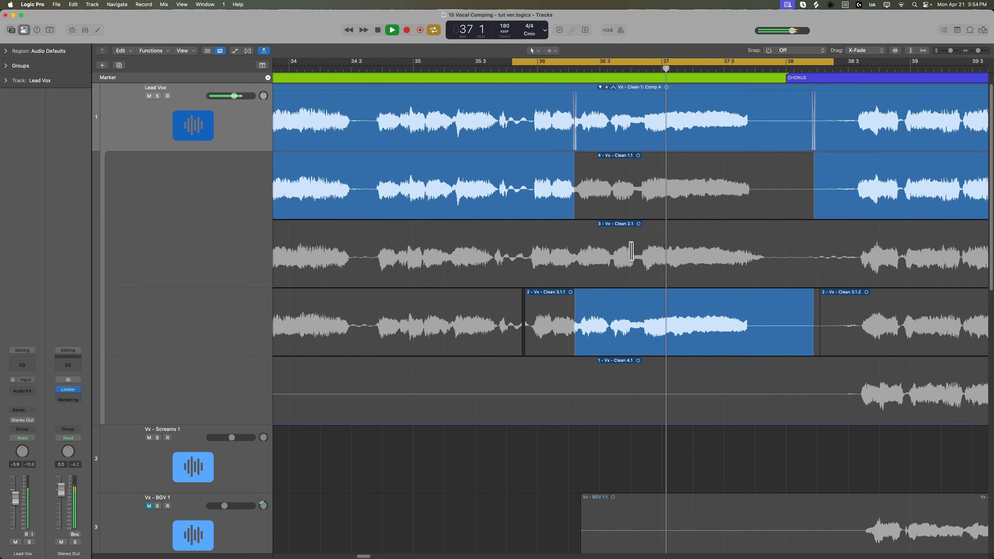
key(space)
- Audition takes 3, 4 and 2 for the phrase leading up to bar 36.3, settling on take 4
click(562, 249)
key(space)
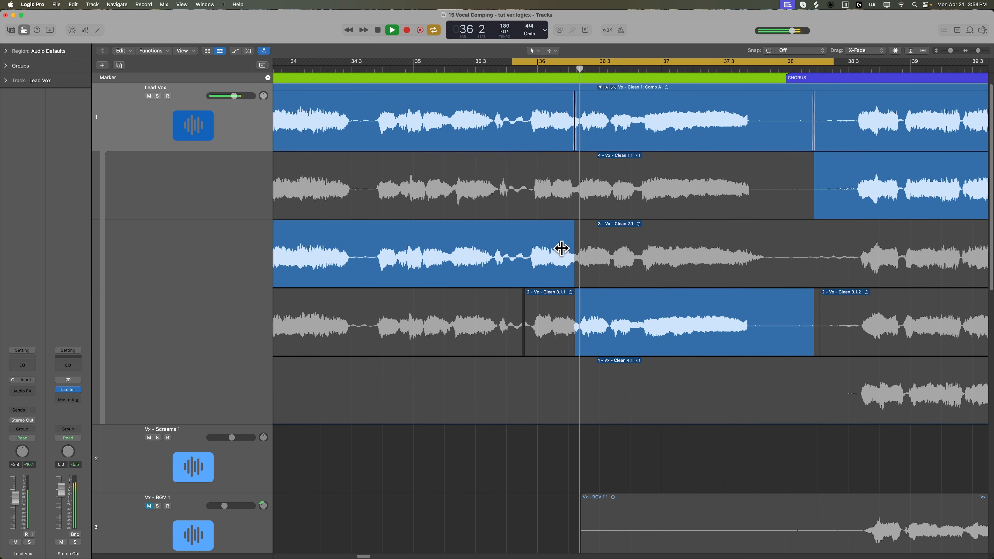
click(550, 191)
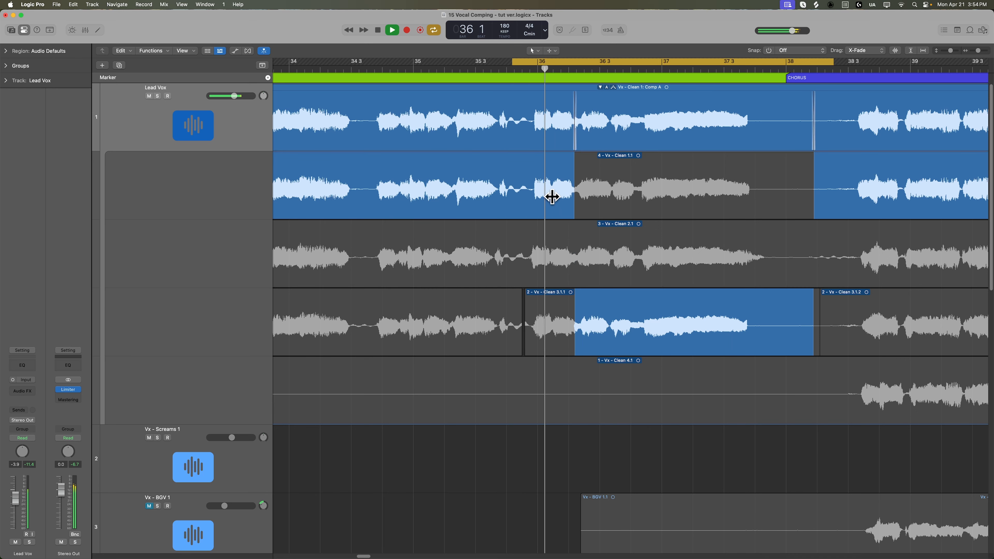
click(551, 307)
key(space)
click(545, 194)
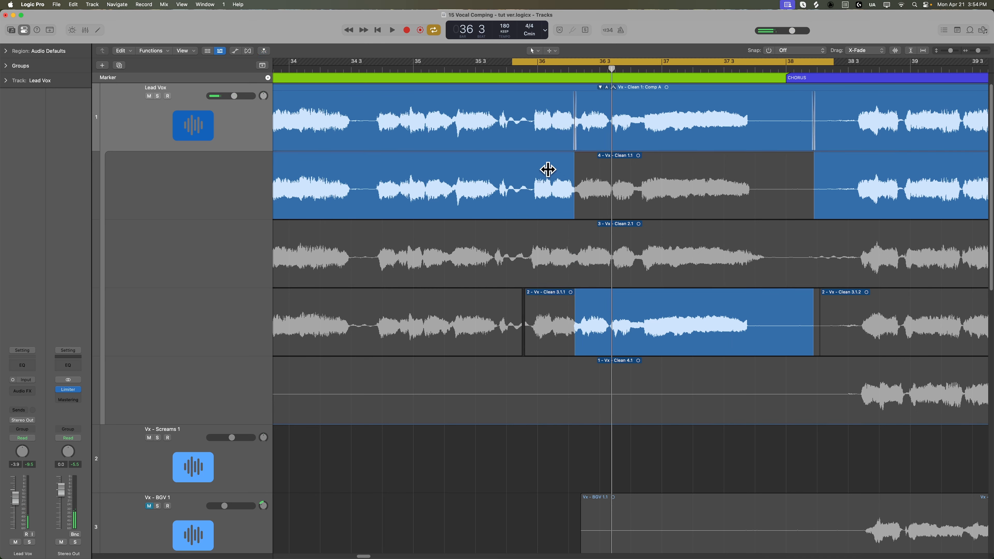
- Play the transition from take 4 into take 2 again, and turn off cycling to listen on into the Chorus
key(super+Right)
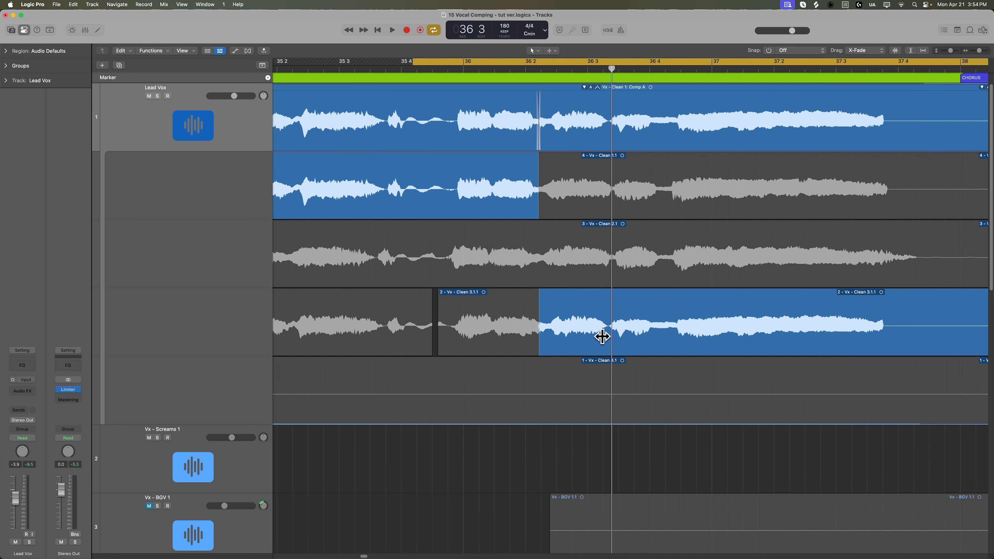
key(space)
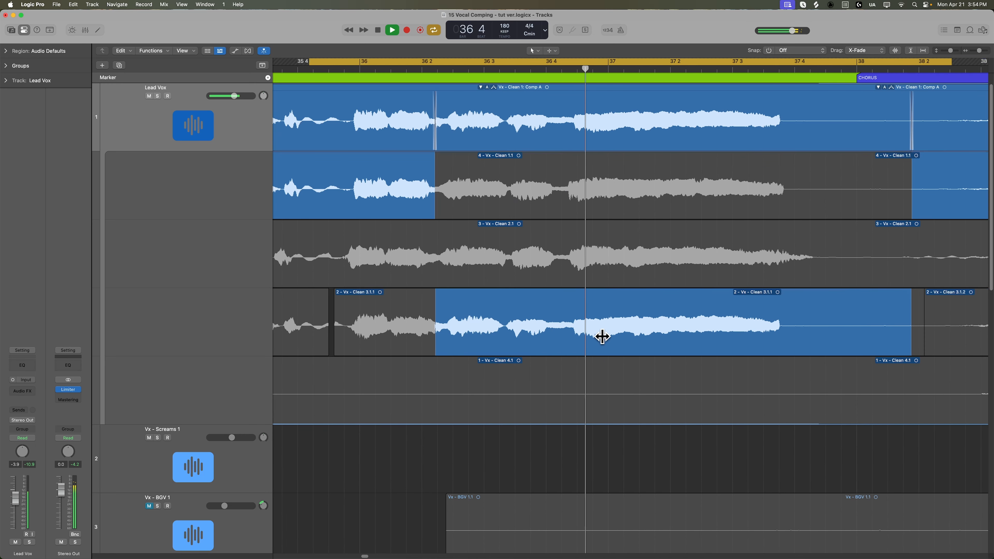
key(c)
key(super+Left)
key(super+Left)
key(super+Left)
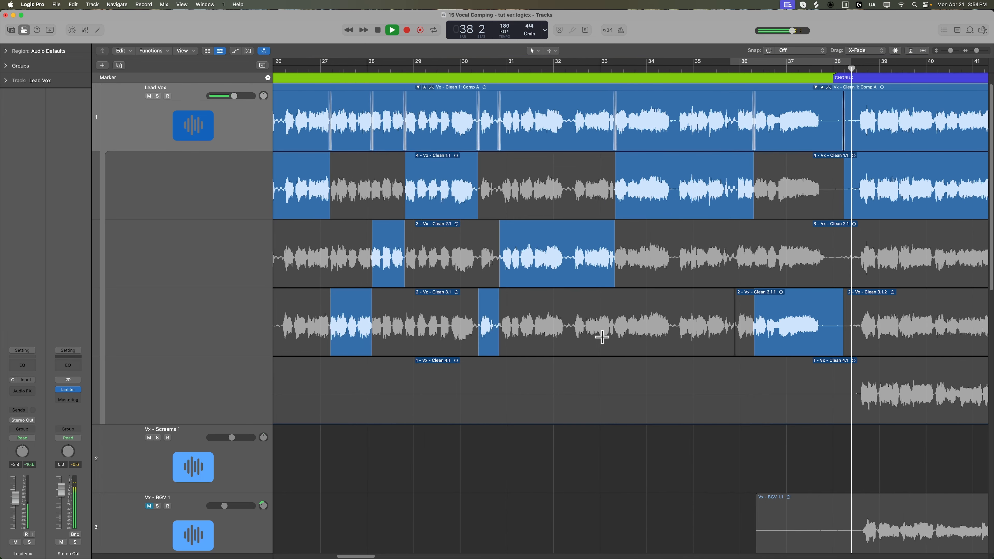
- Start playback at the Chorus entry and cycle the opening phrases from about bar 38.4 to bar 43.6
key(super+Left)
key(super+Left)
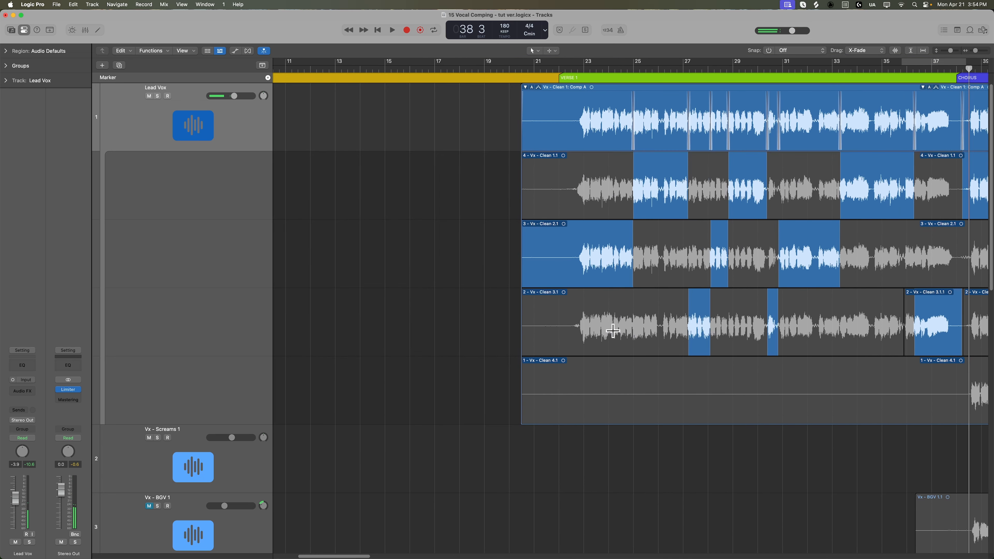
scroll(613, 330, right, 10)
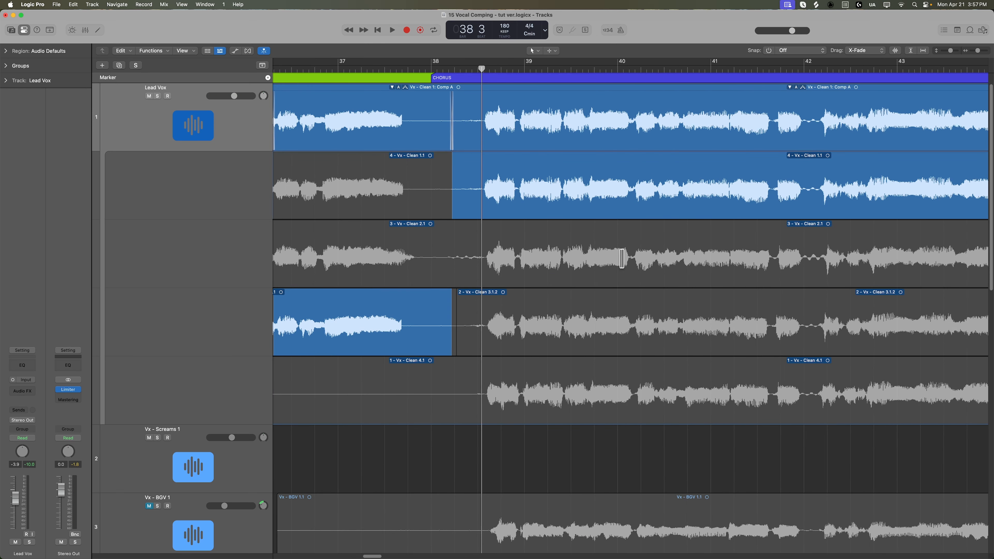
scroll(622, 259, right, 3)
click(398, 70)
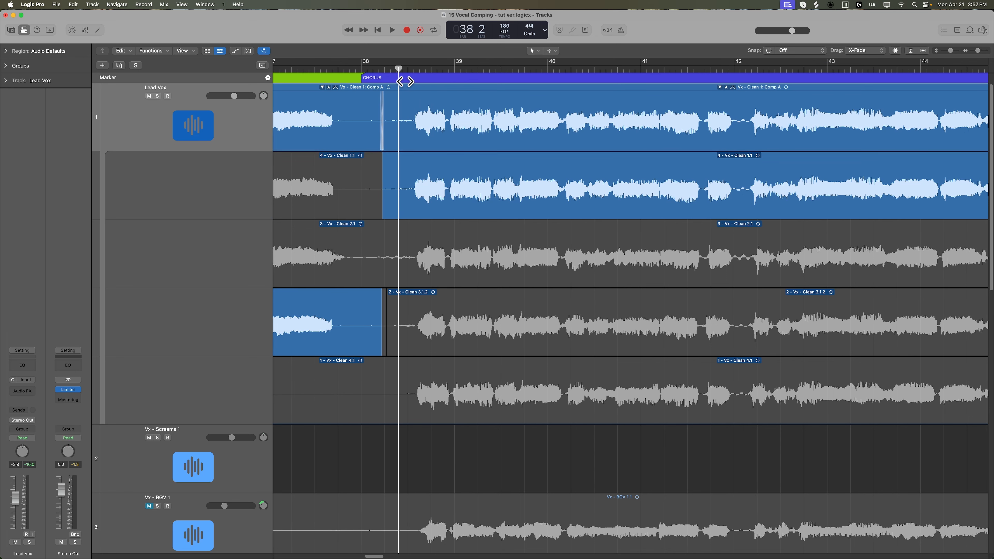
key(space)
drag(403, 62, 882, 84)
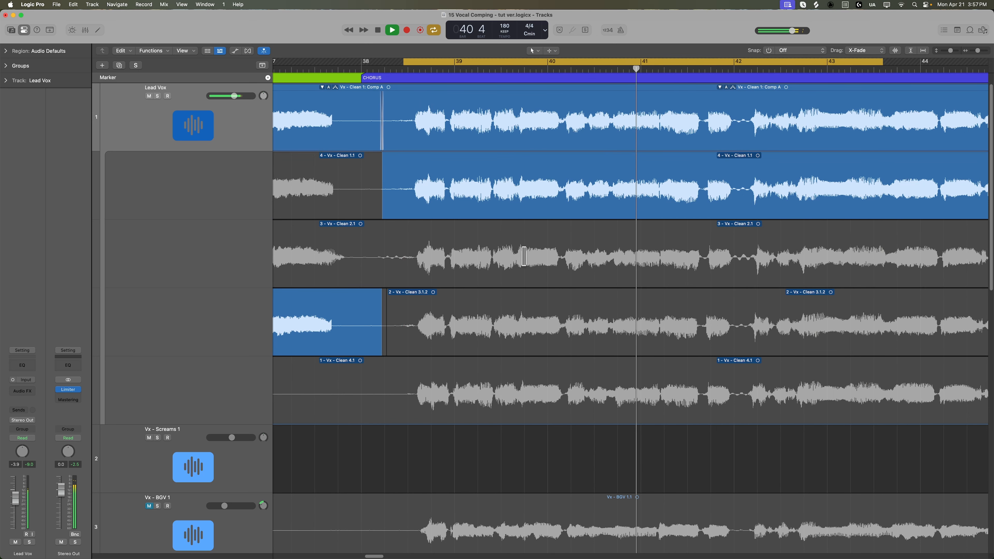
- Audition takes 3, 2 and 1 for the Chorus in the Lead Vox comp, settling on take 2
click(484, 262)
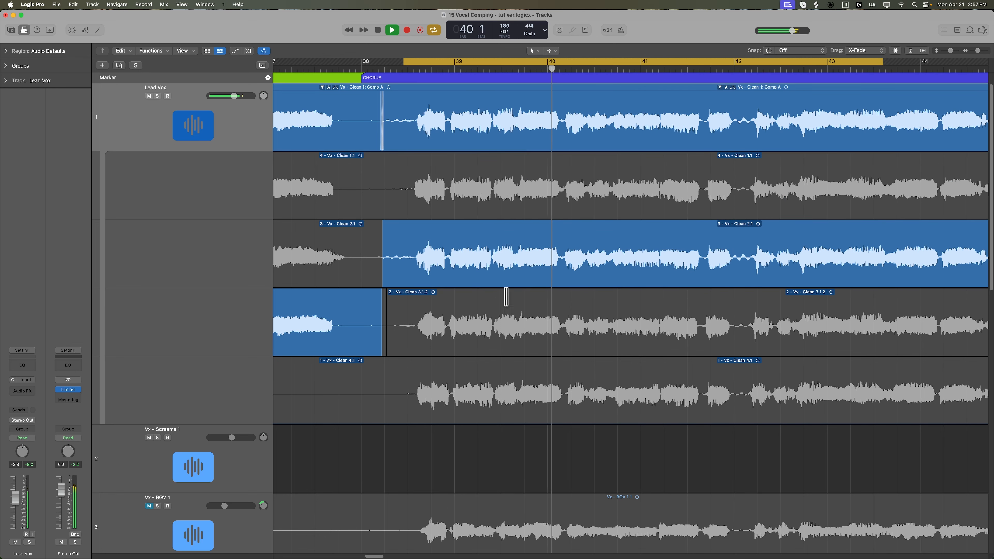
click(513, 313)
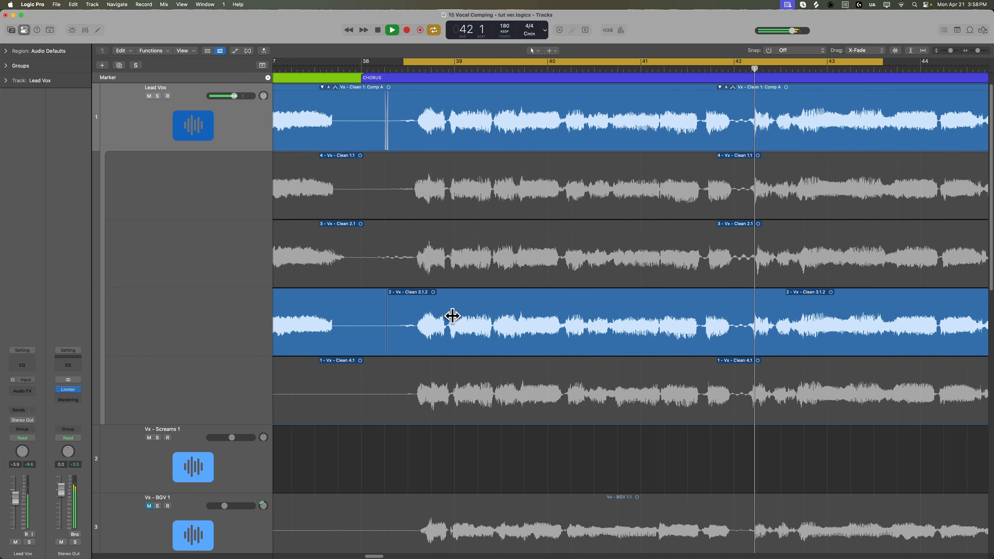
key(space)
click(447, 380)
key(space)
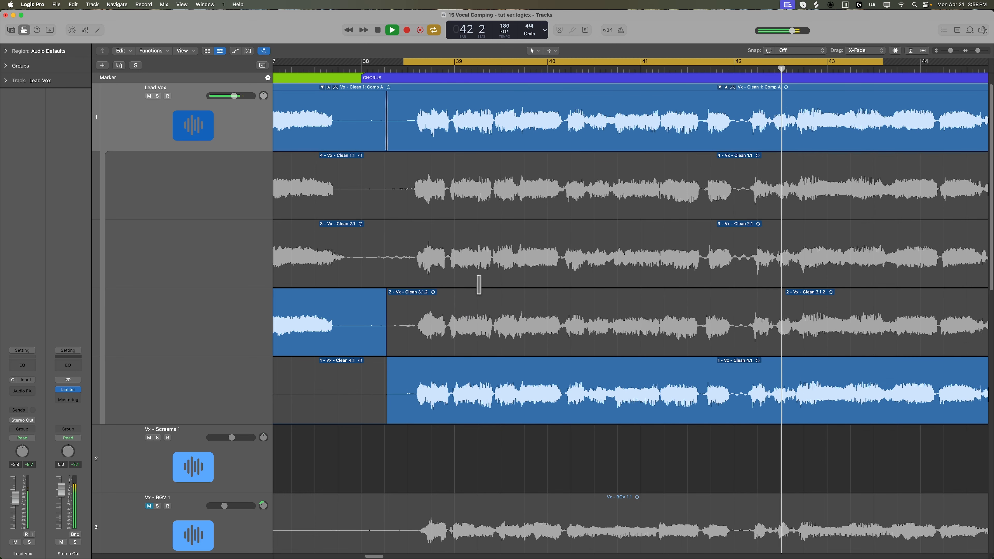
click(494, 312)
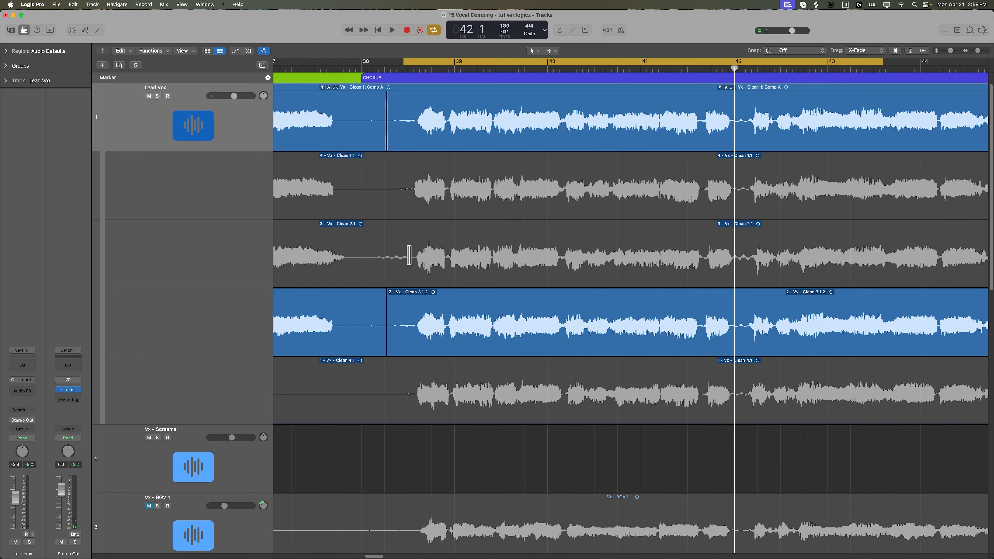
- Swipe take 3 in from about bar 38.3 to bar 39.4, comparing it with takes 4 and 1 and settling on take 3
drag(391, 258, 489, 281)
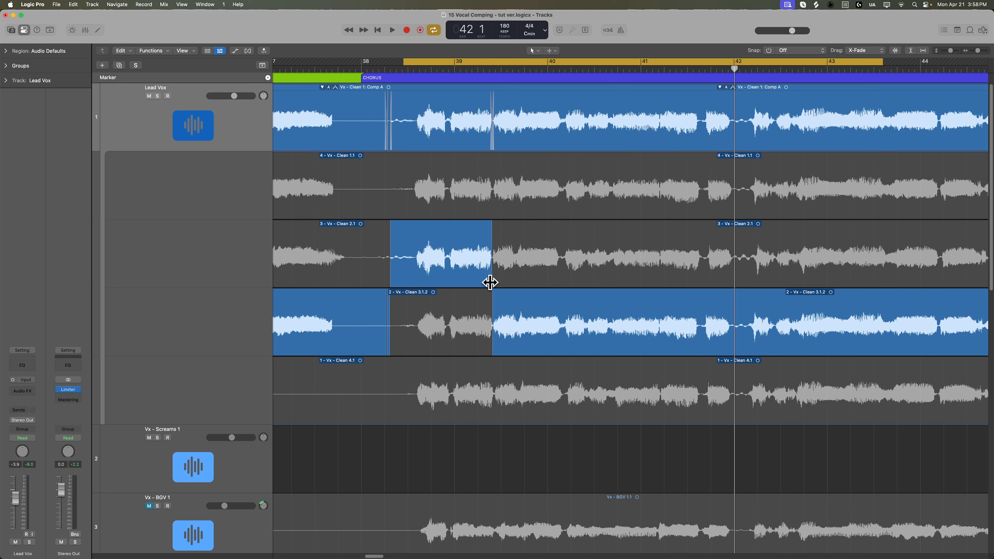
key(shift+space)
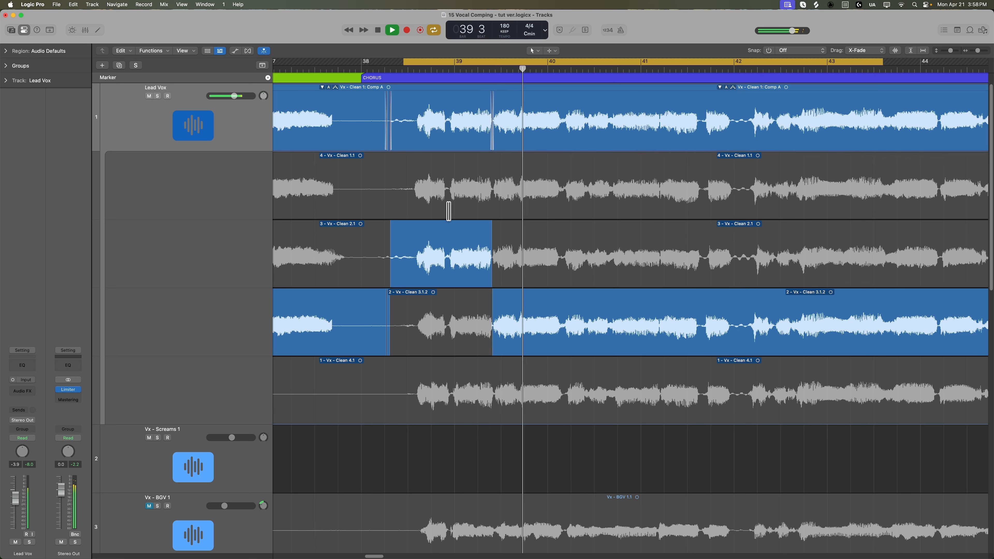
click(450, 198)
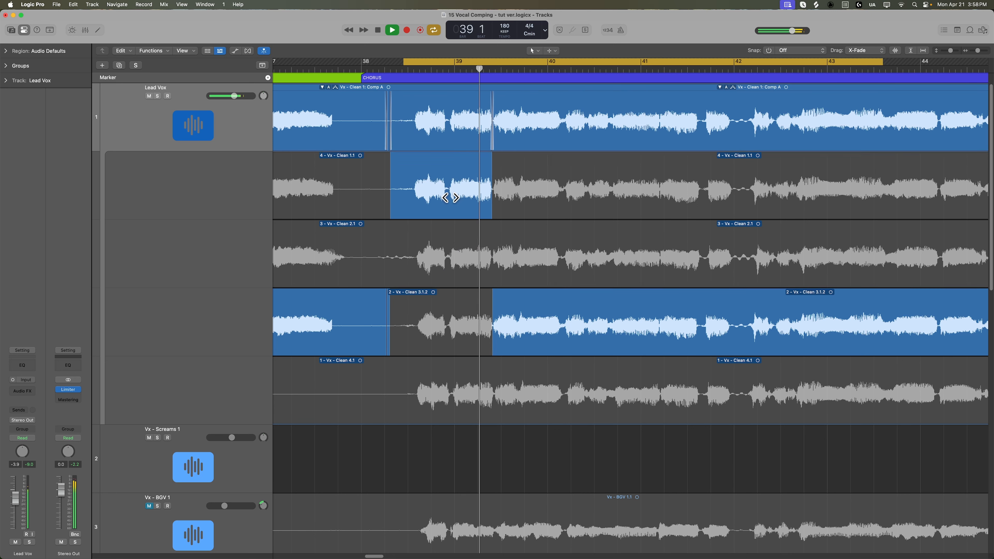
key(space)
click(450, 246)
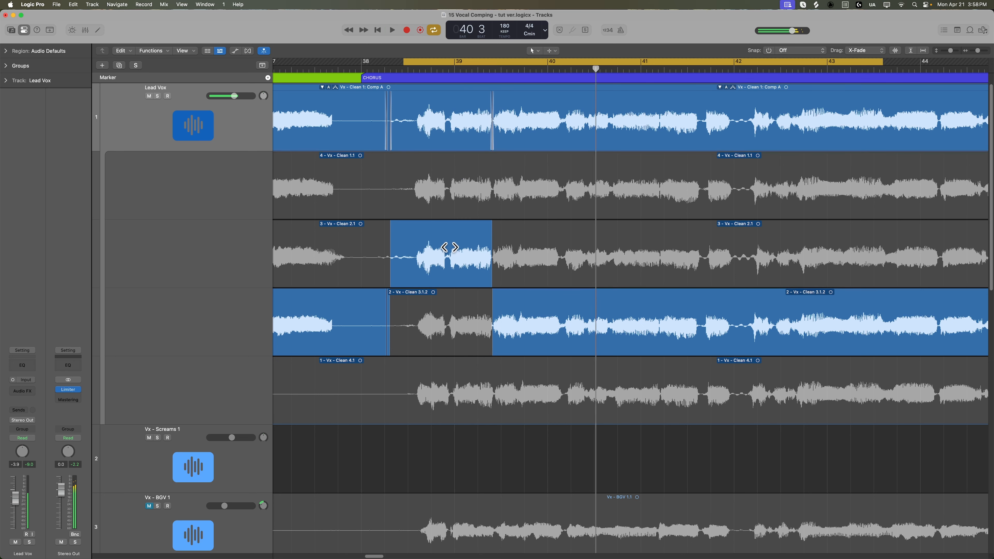
click(450, 184)
click(446, 395)
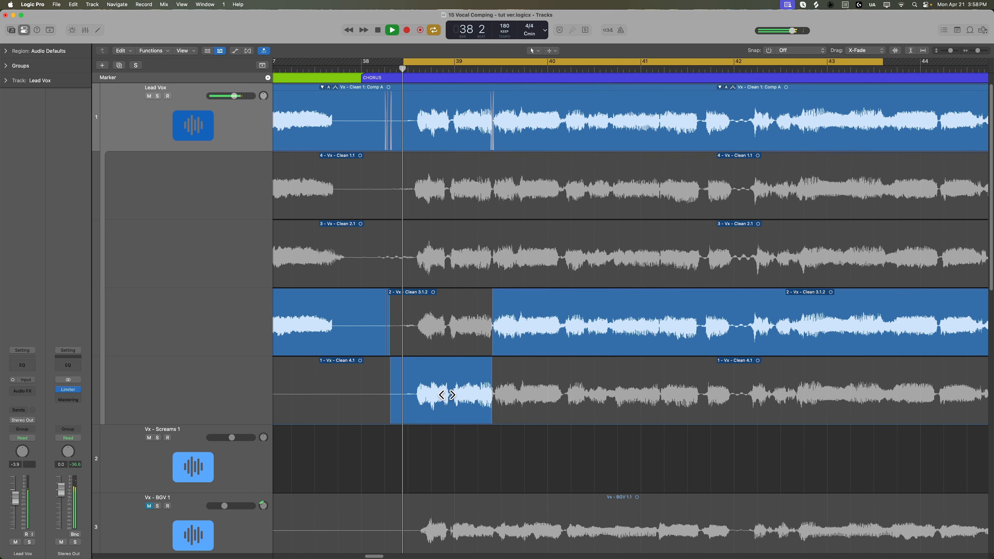
click(457, 271)
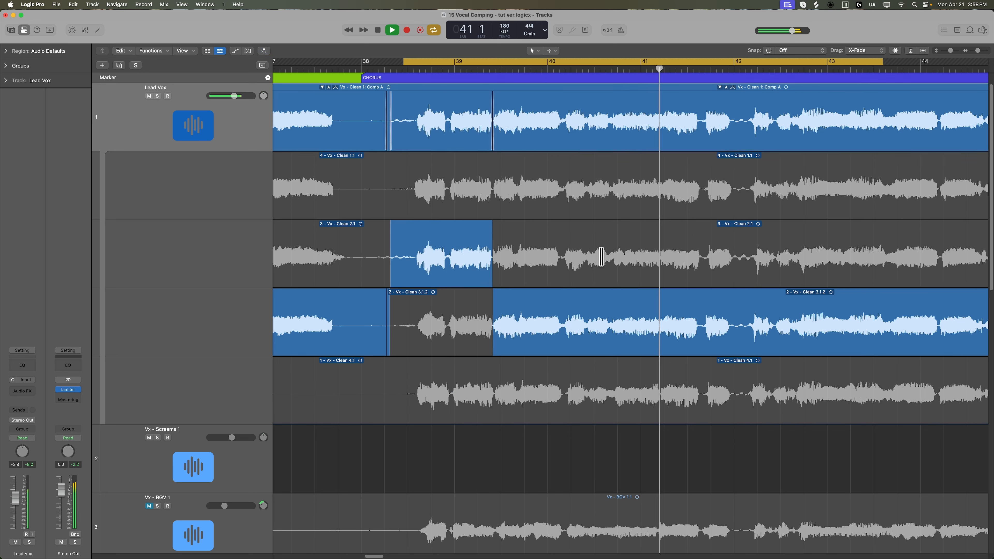
key(space)
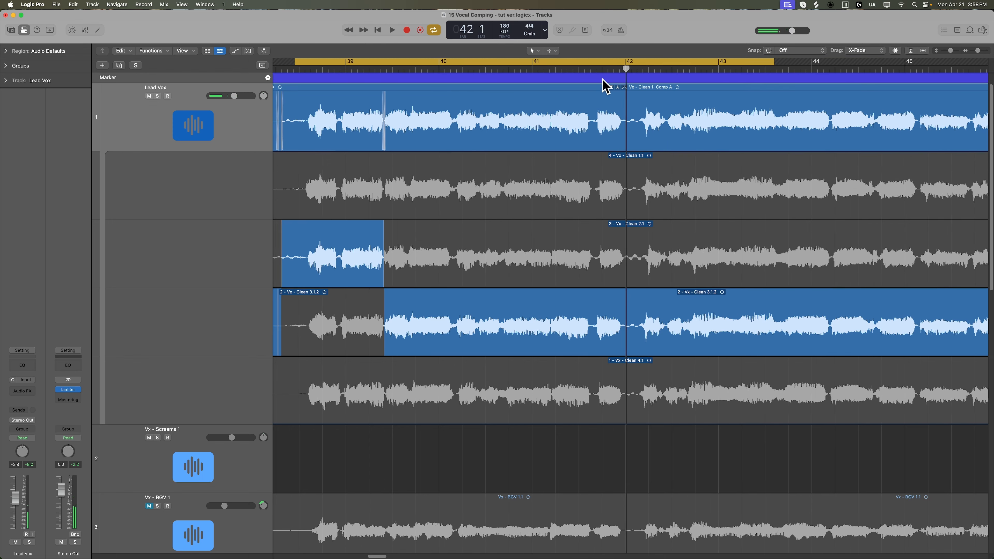
- Move the cycle to about bars 40.8 to 46, and swipe take 4 in from about bar 41.7 to bar 42.1
drag(597, 60, 811, 72)
scroll(550, 286, right, 1)
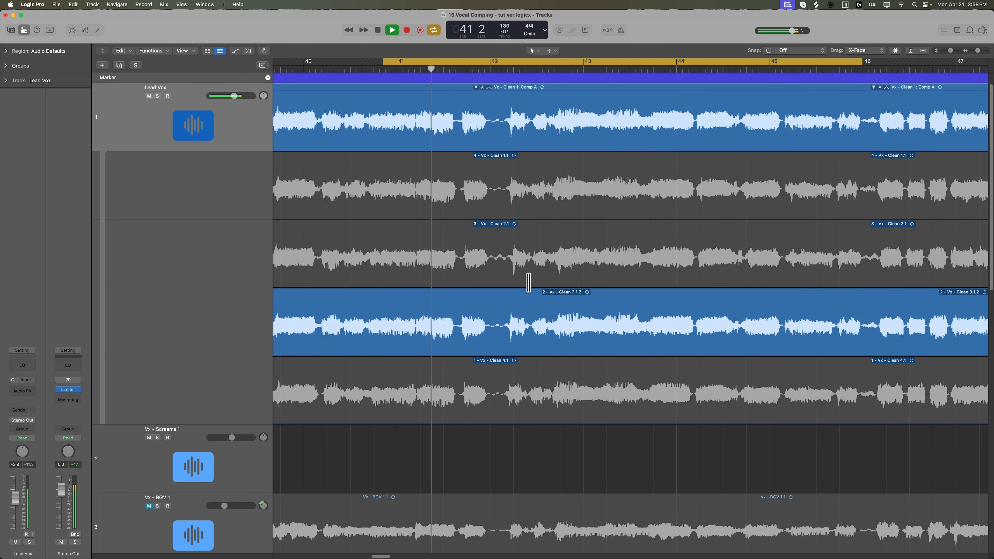
key(space)
drag(459, 192, 502, 205)
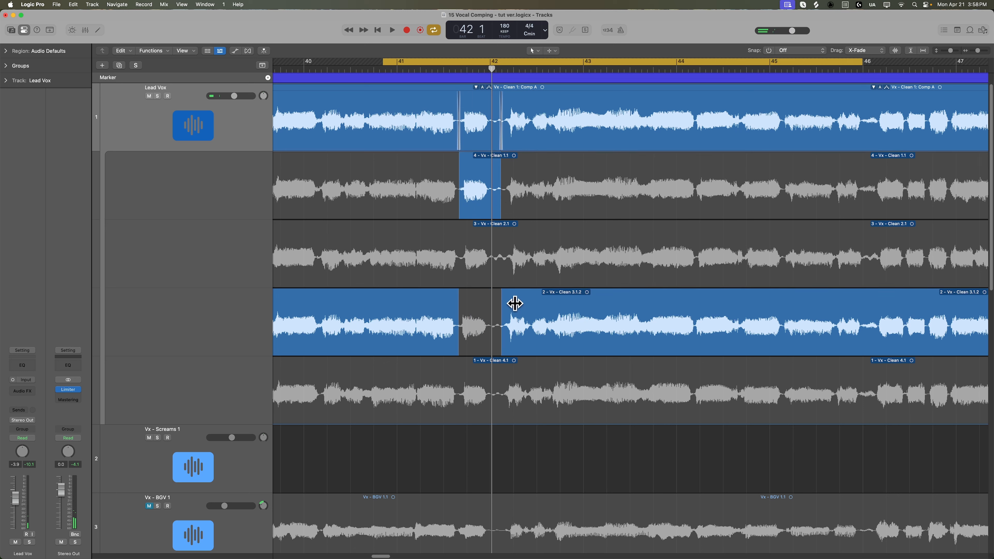
key(space)
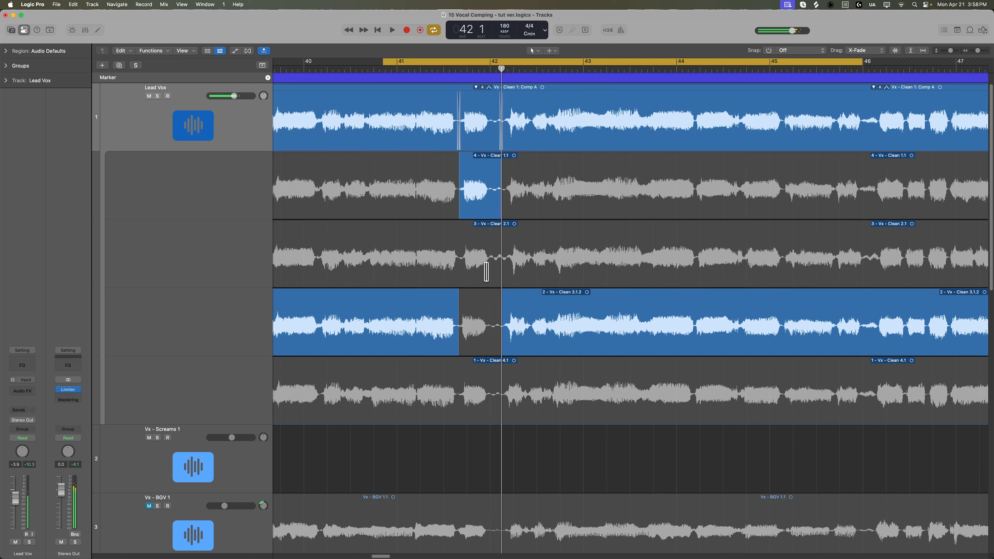
- Audition takes 3, 2 and 1 for the short phrase ending at about bar 42.1, settling on take 4 and playing it
click(486, 272)
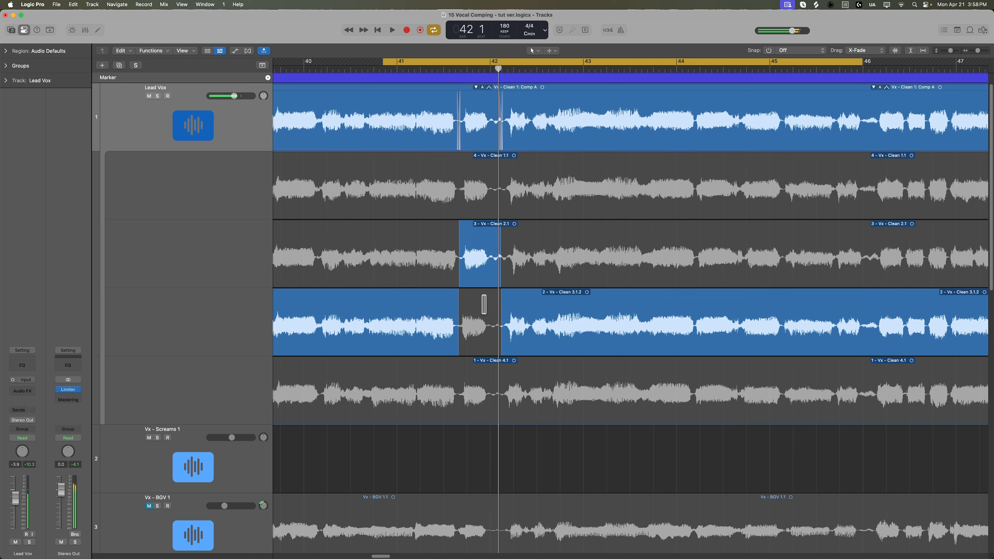
click(483, 313)
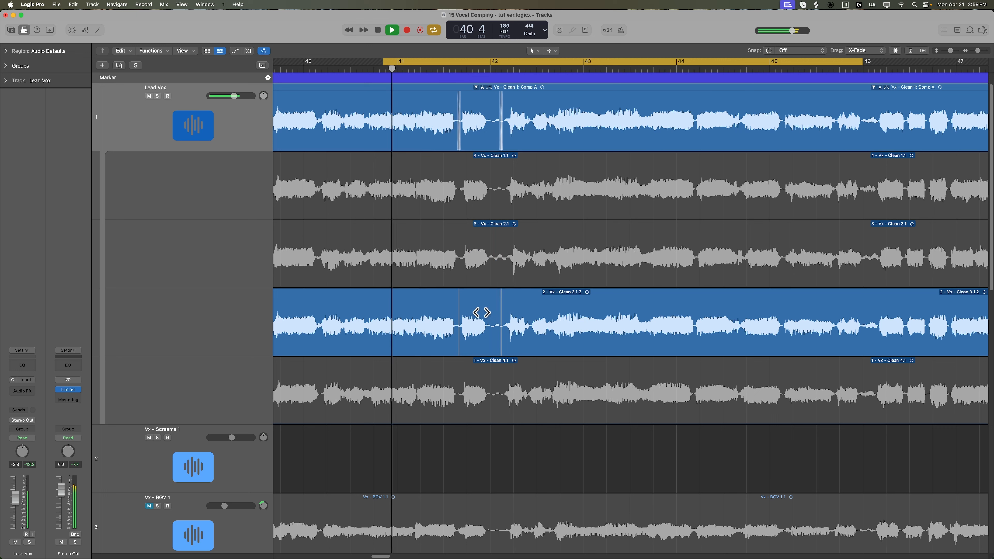
click(484, 373)
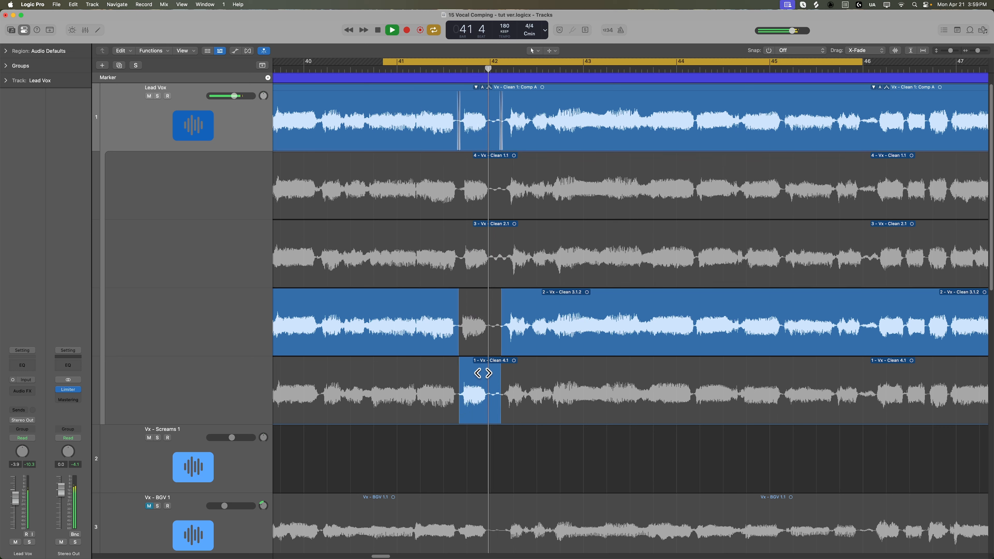
key(space)
click(486, 202)
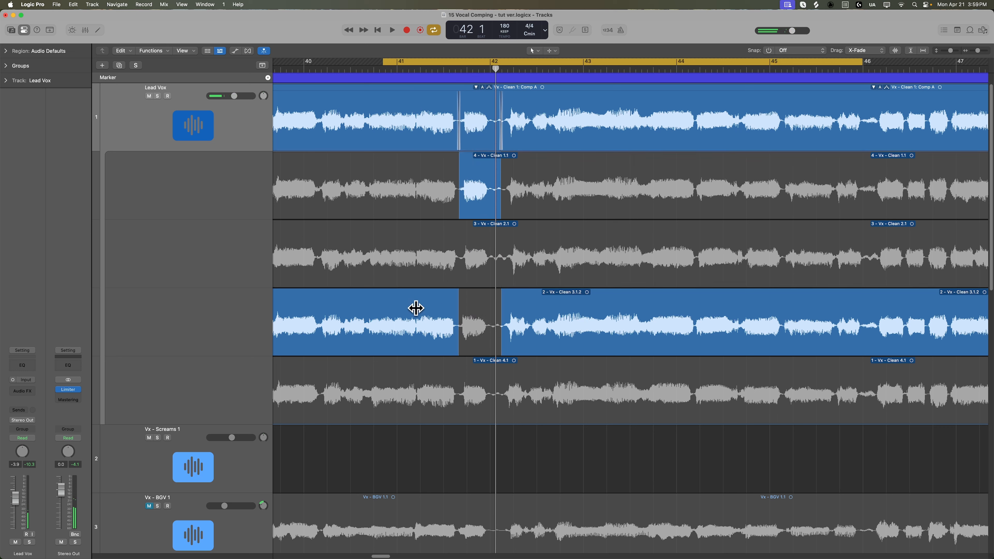
key(space)
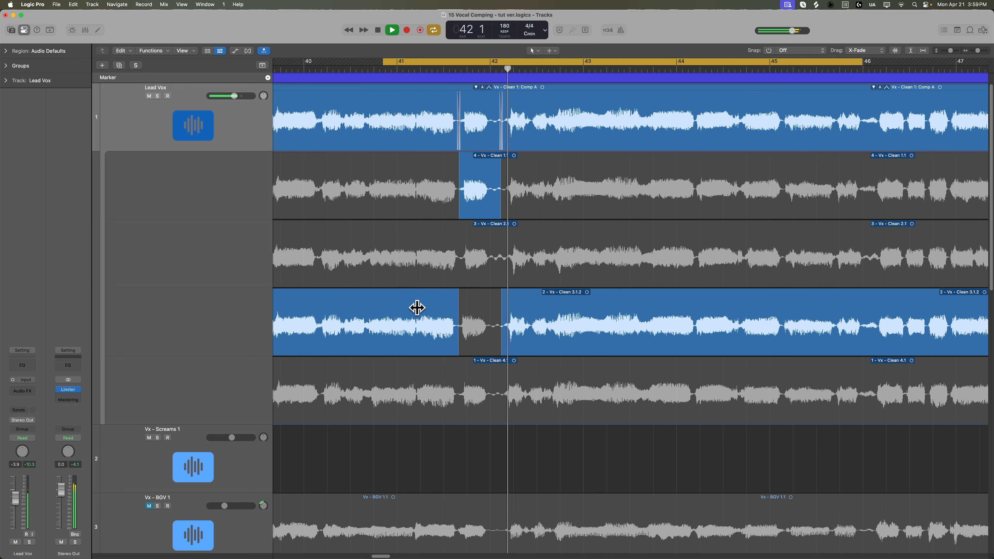
- Move the cycle to about bars 42 to 47.1, and audition takes 2, 4 and 3 after bar 42.1, settling on take 3
drag(577, 62, 691, 66)
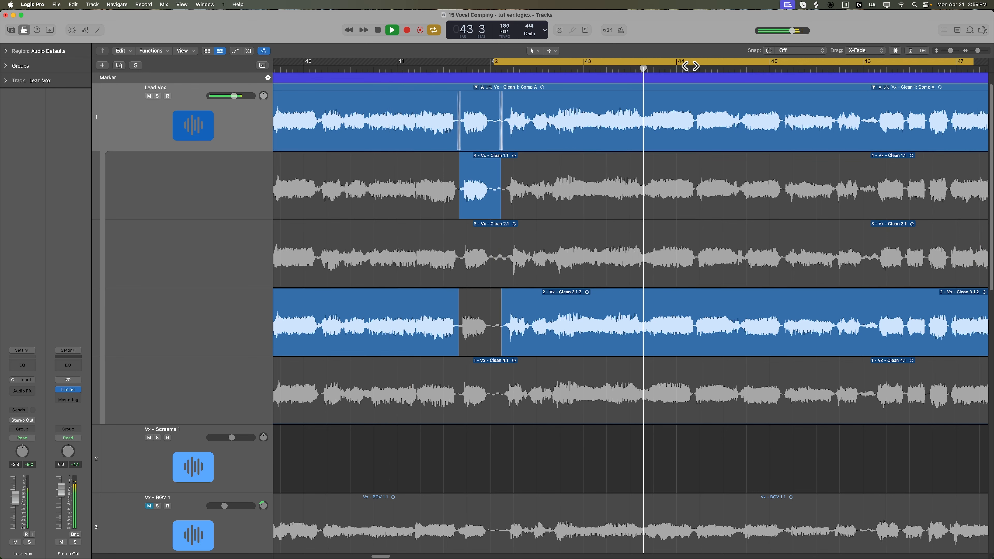
key(space)
key(space)
scroll(594, 200, right, 2)
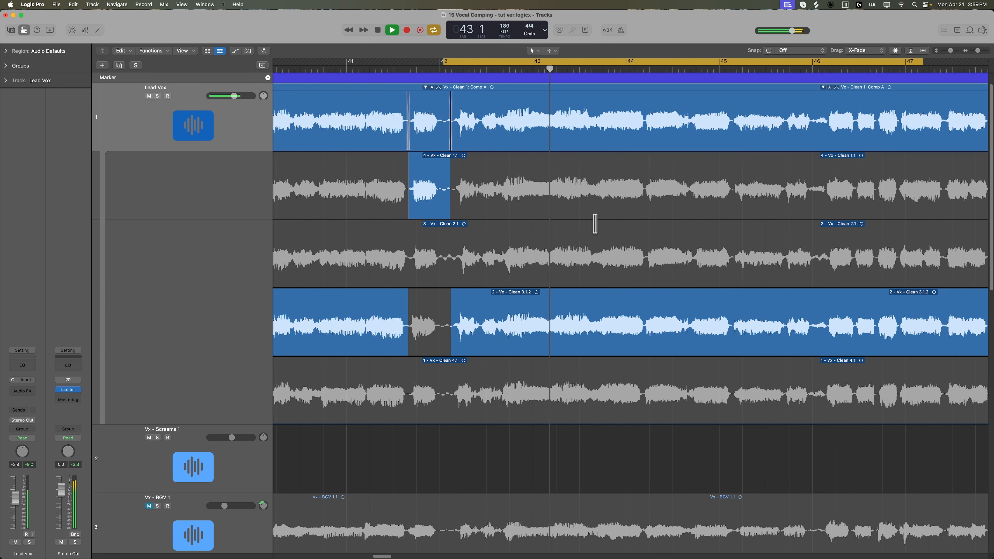
click(558, 204)
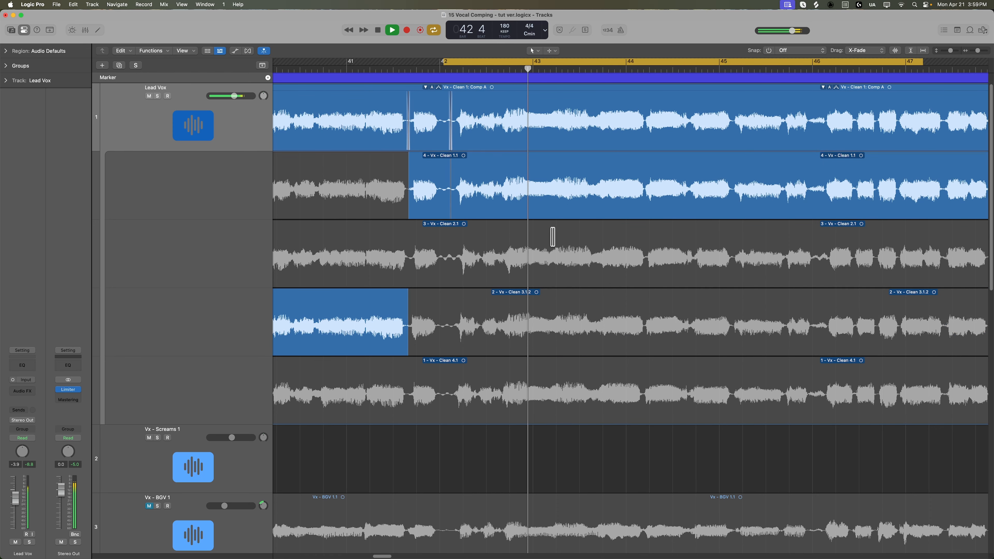
key(space)
click(557, 260)
key(space)
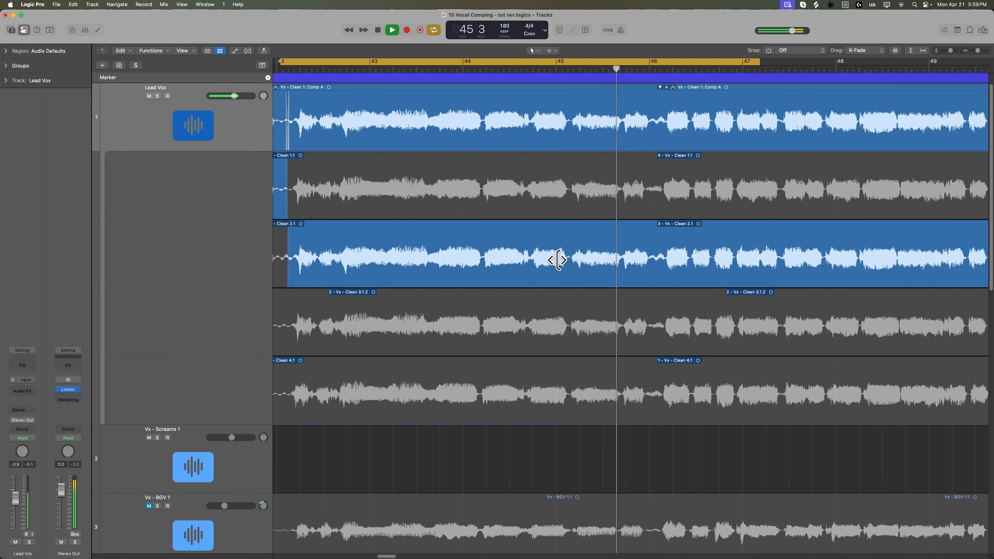
- Swipe take 4 in from about bar 44.2 to bar 46.1, and play it with the cycle moved to about bars 43.4 to 48.5
key(space)
drag(482, 204, 660, 212)
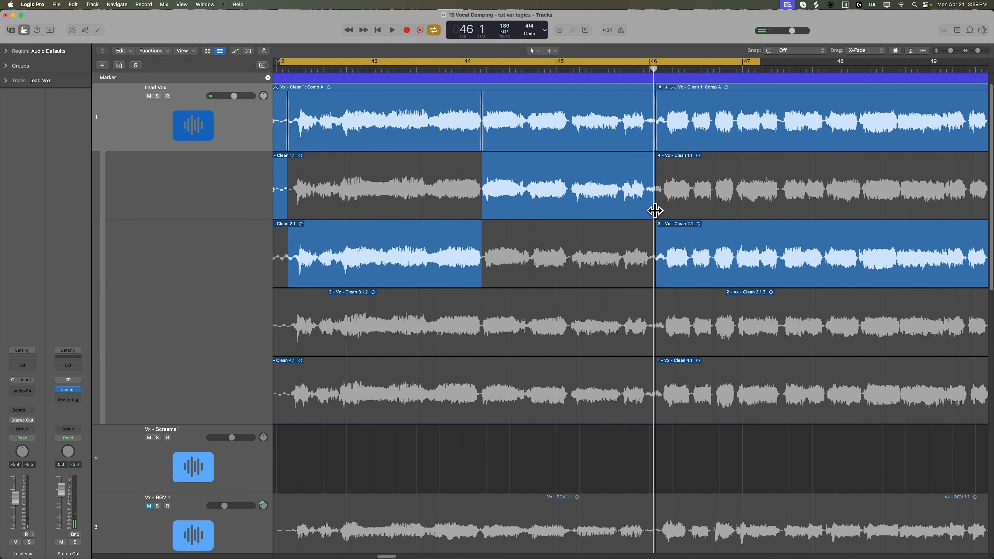
drag(515, 69, 643, 69)
key(space)
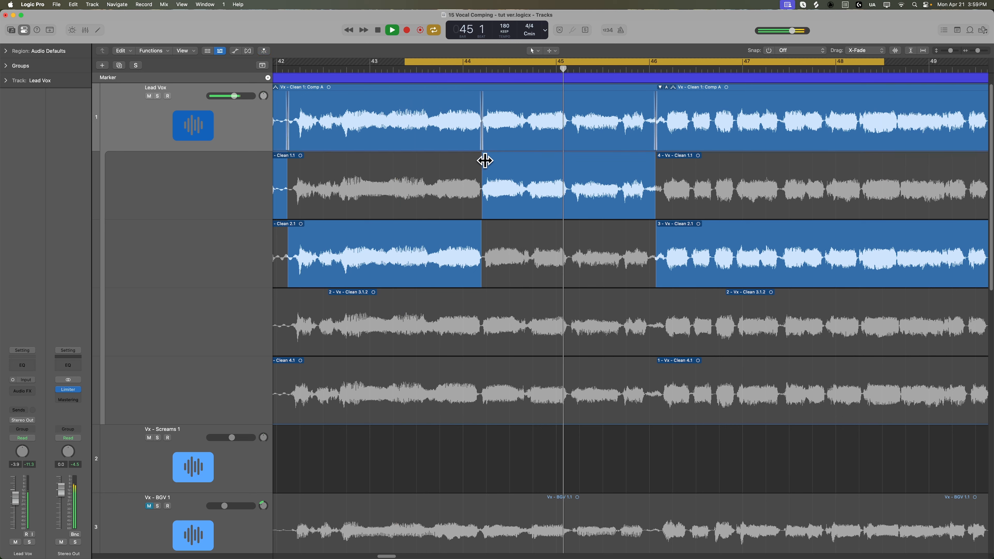
- Audition takes 2 and 1 for the phrase from about bar 44.2 to bar 46.1, settling on take 2
click(535, 307)
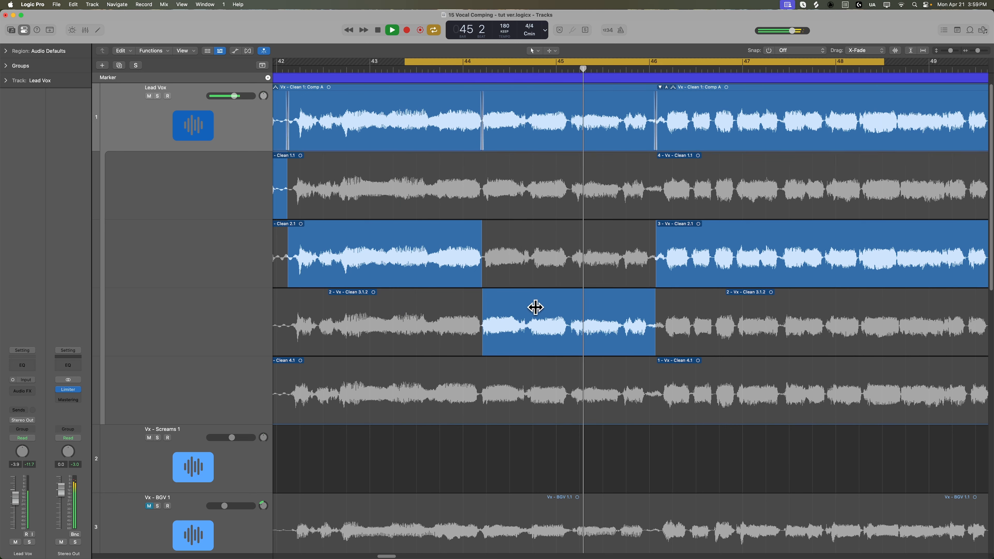
click(586, 382)
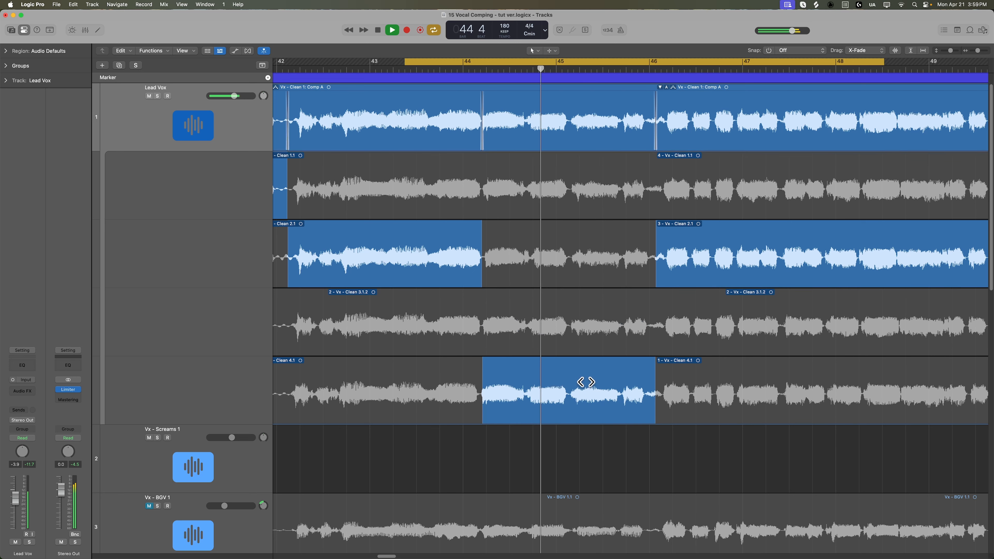
click(580, 323)
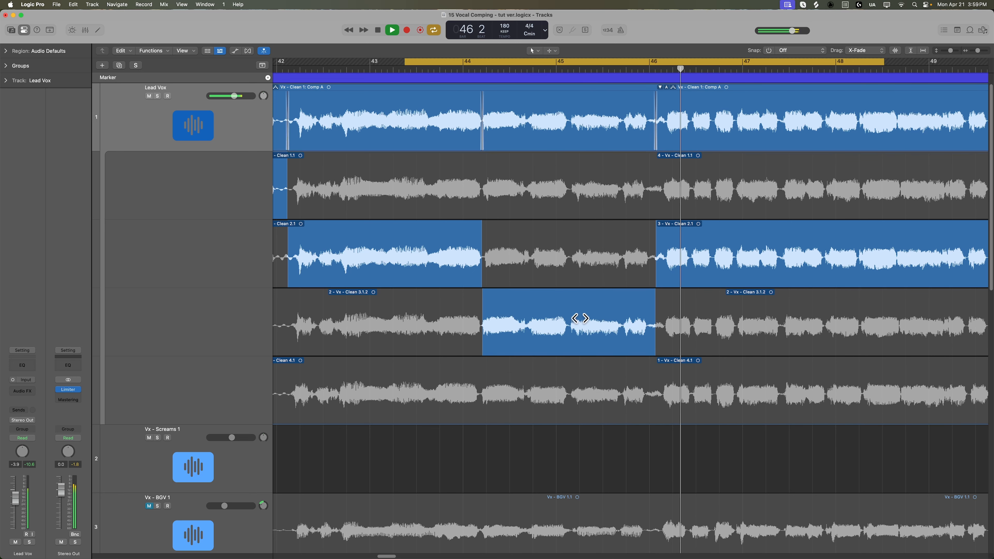
- Swipe take 1 in from about bar 45.1 to bar 46.1, and play the combined phrase
drag(572, 387, 656, 414)
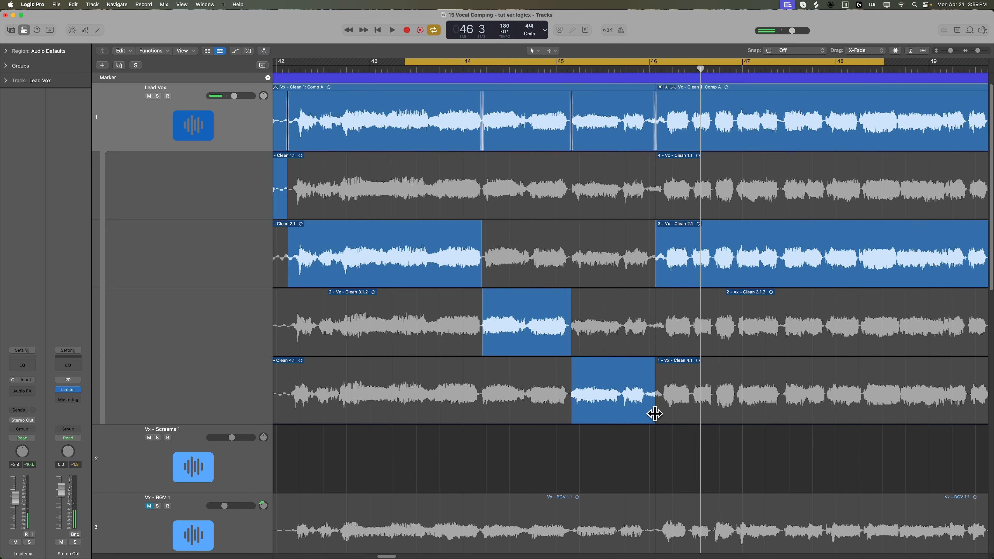
key(space)
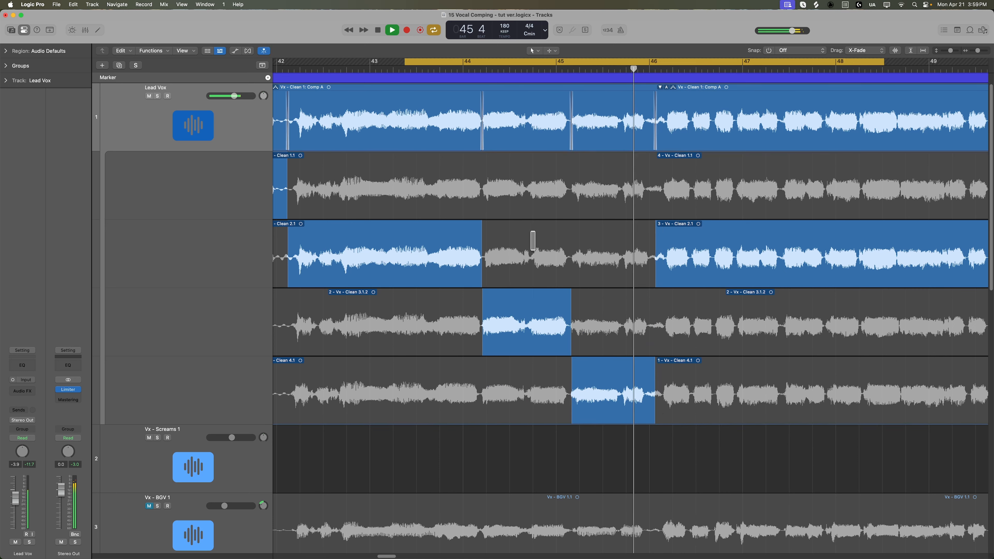
key(space)
key(space)
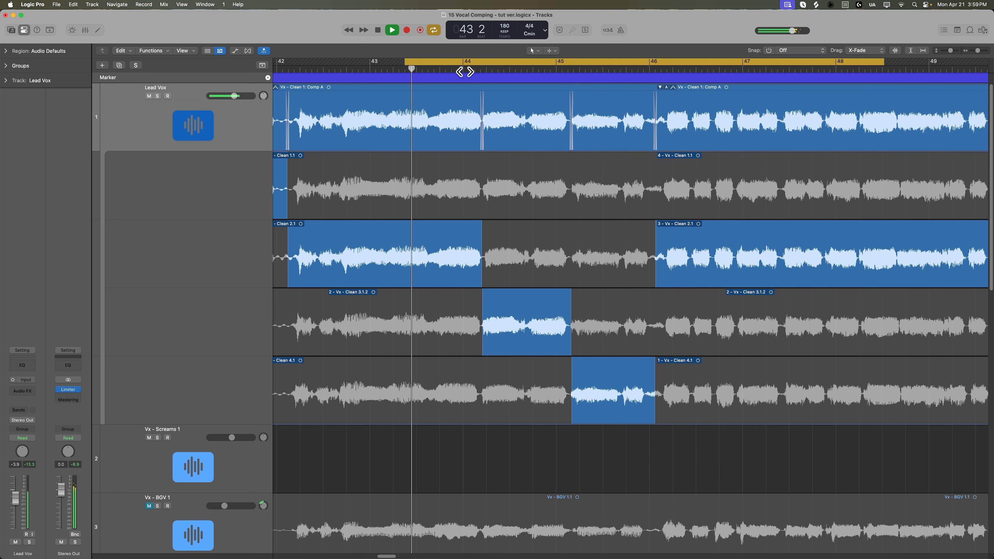
- Slice the take 2 phrase out from about bar 44.1 to bar 45.2 and nudge it slightly later in time
key(super+Right)
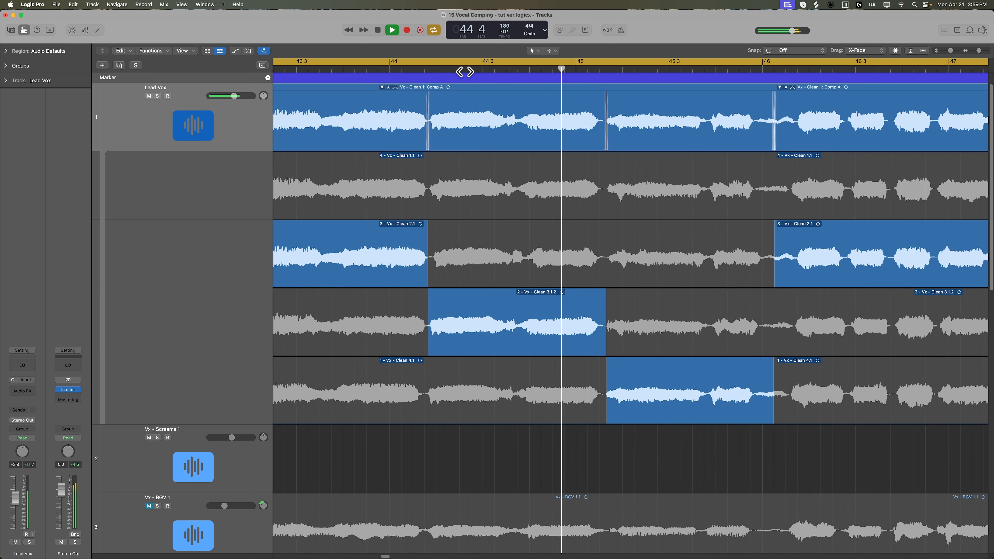
key(space)
key(space)
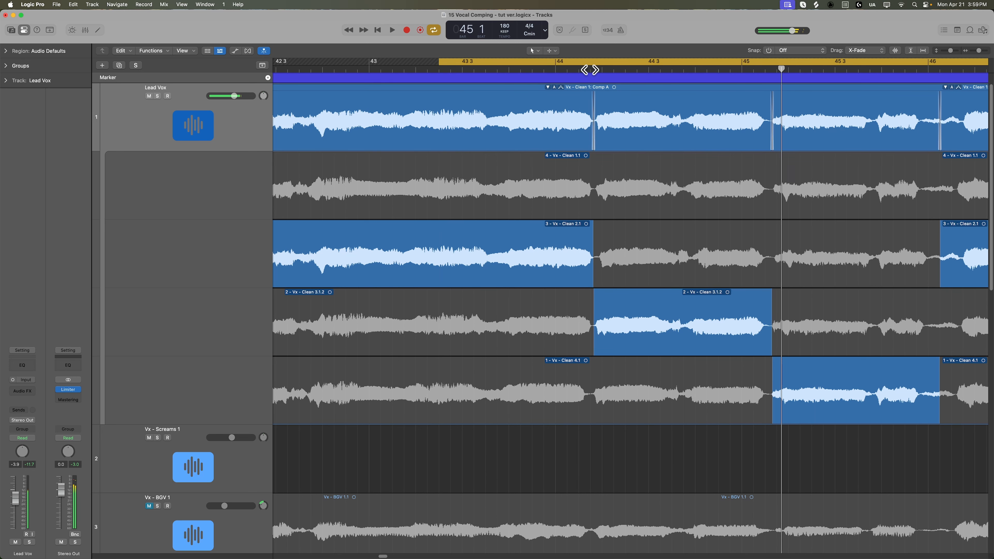
key(space)
click(603, 72)
scroll(694, 320, right, 3)
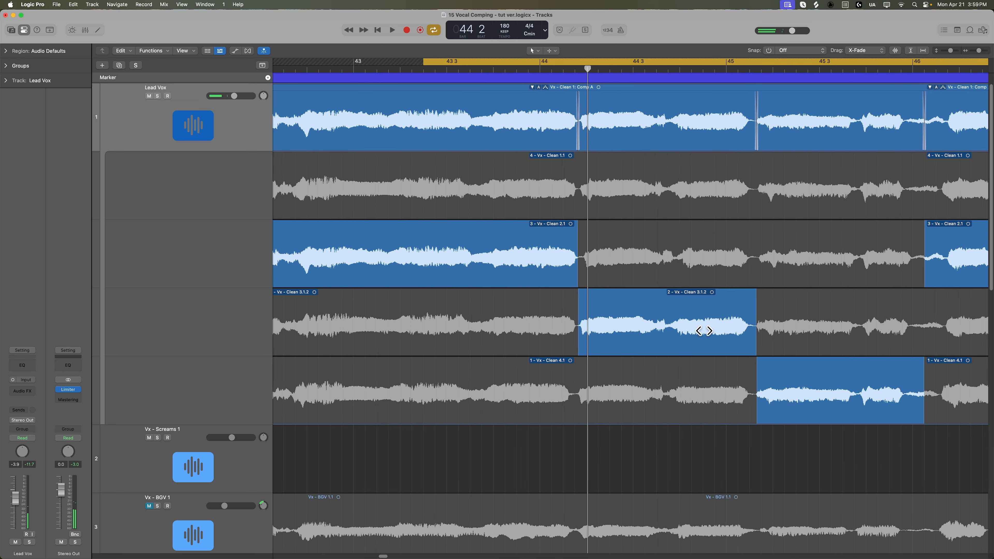
click(515, 87)
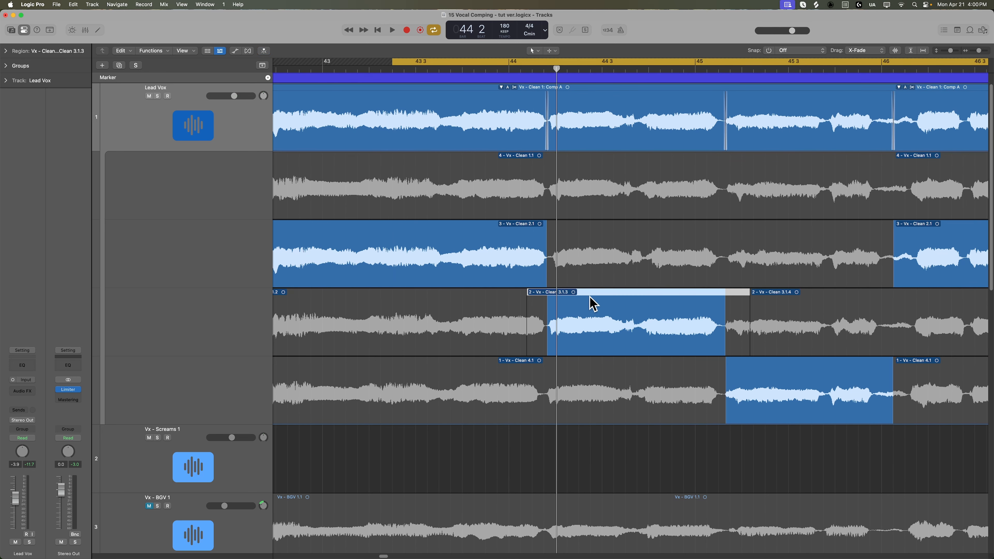
drag(591, 304, 597, 299)
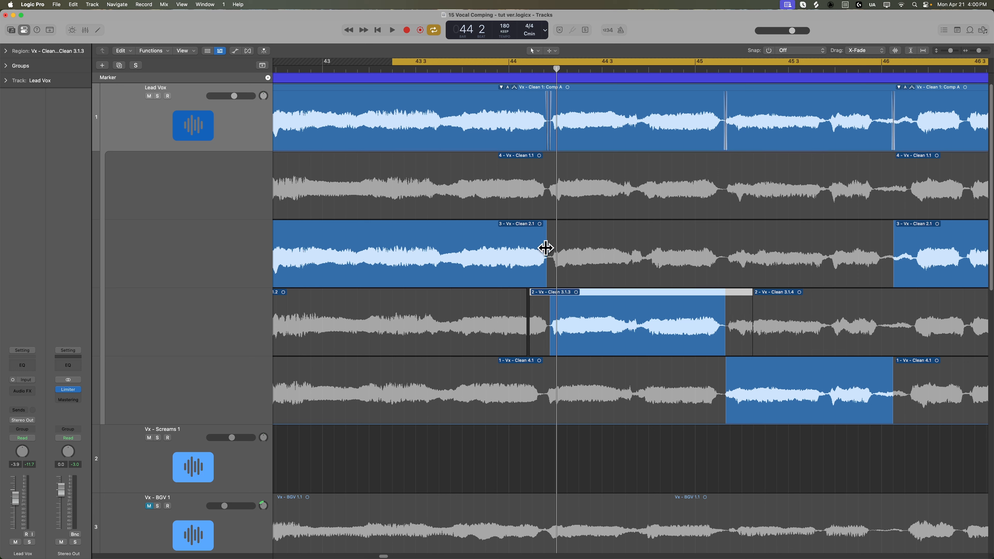
- Move the comp boundaries on both sides of the take 2 phrase slightly later to fit it, and play the transitions
mouse_move(546, 239)
mouse_down()
mouse_move(559, 244)
mouse_move(550, 245)
mouse_up()
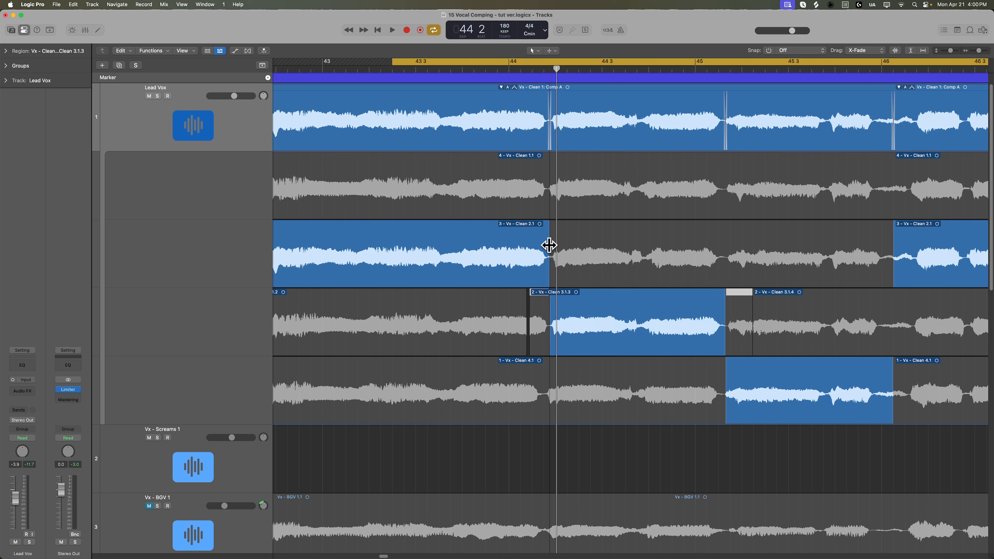
drag(725, 296, 719, 295)
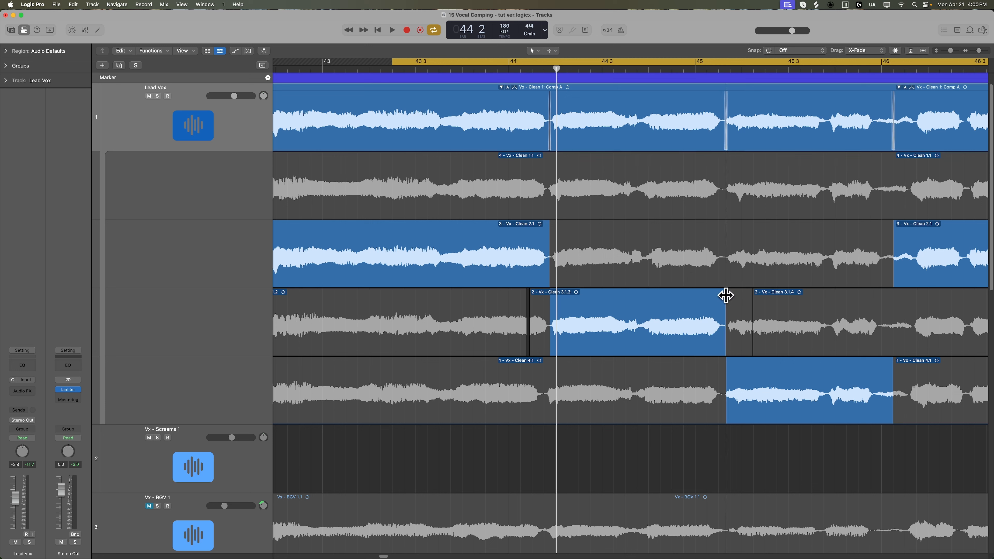
key(space)
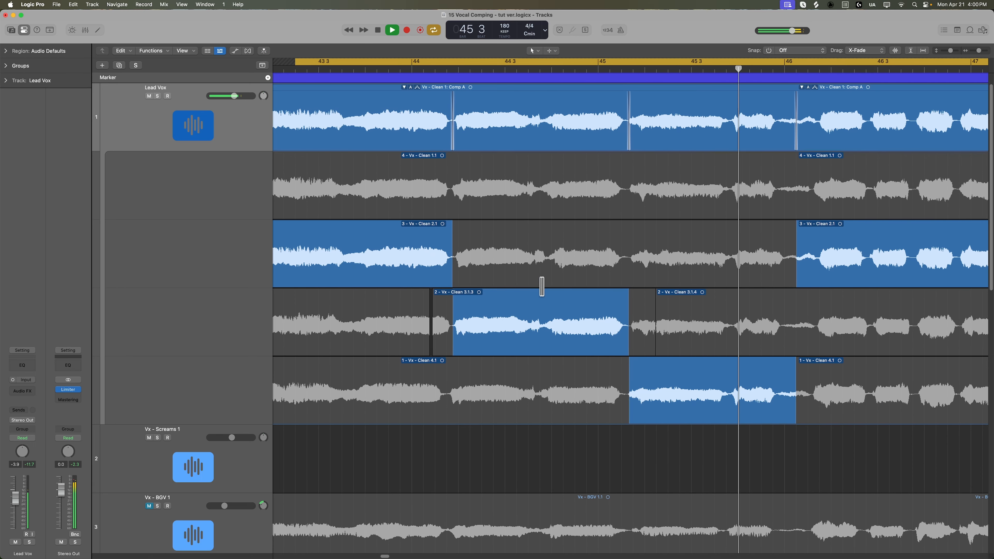
scroll(552, 333, down, 2)
key(space)
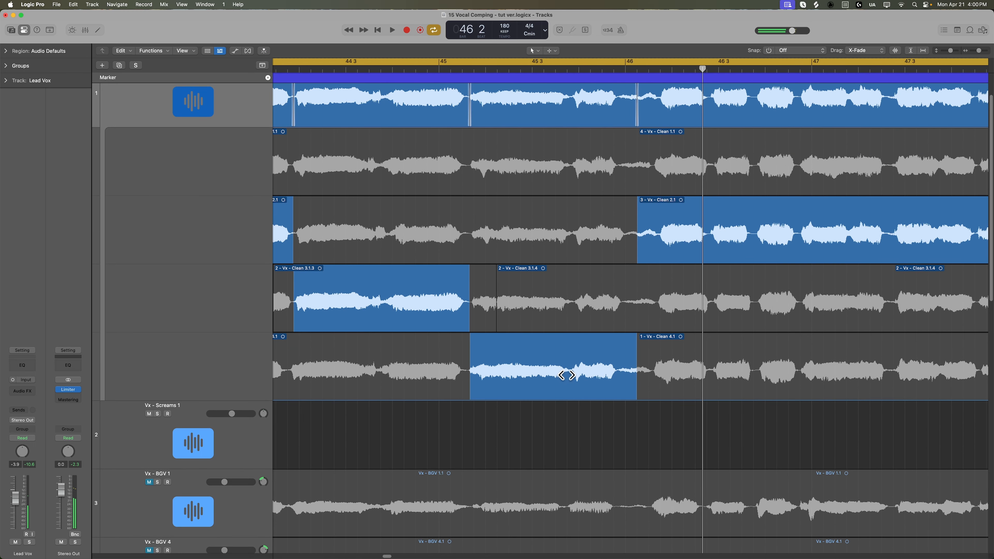
- Slice the take 1 phrase out from about bar 45.1 to bar 46.1, nudge it slightly later, and refit its comp boundaries
scroll(566, 153, up, 2)
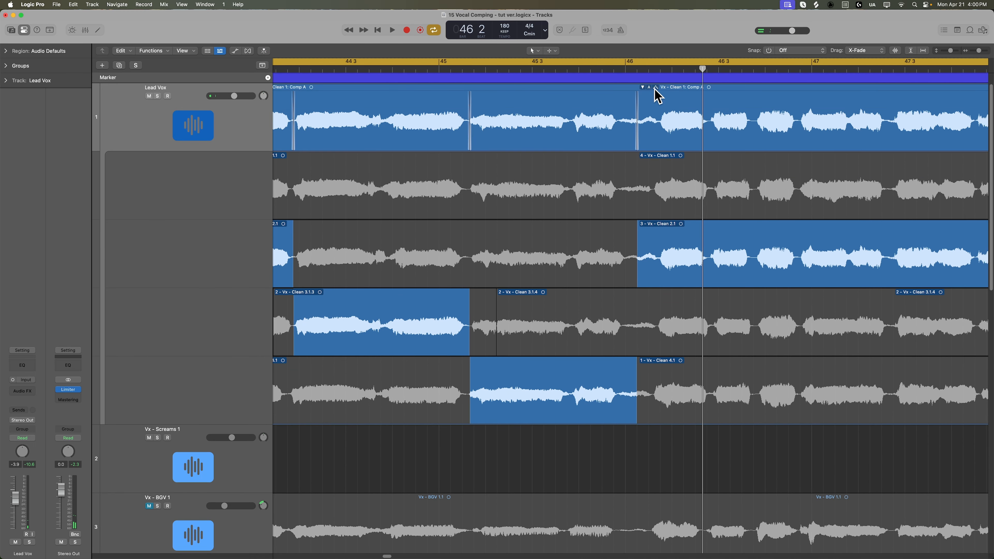
drag(446, 382, 649, 399)
click(501, 379)
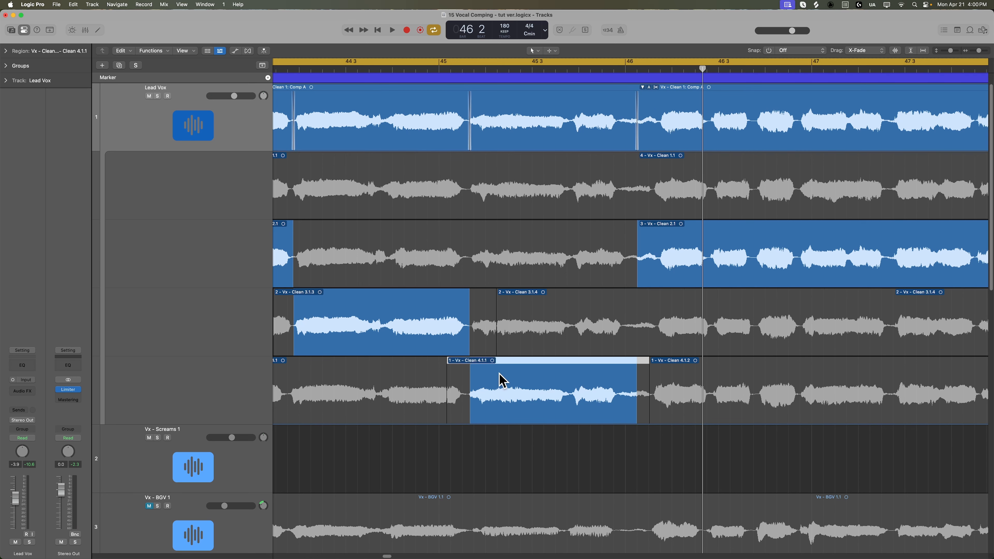
drag(504, 376, 469, 370)
drag(635, 364, 640, 365)
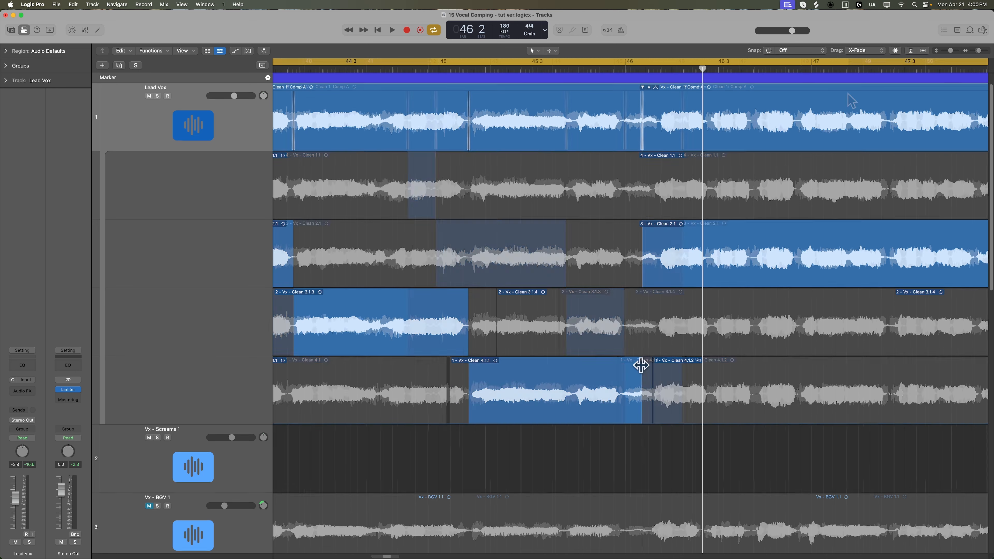
- Play the combined comp from bar 42 through about bar 48 to check the shifted phrases
key(space)
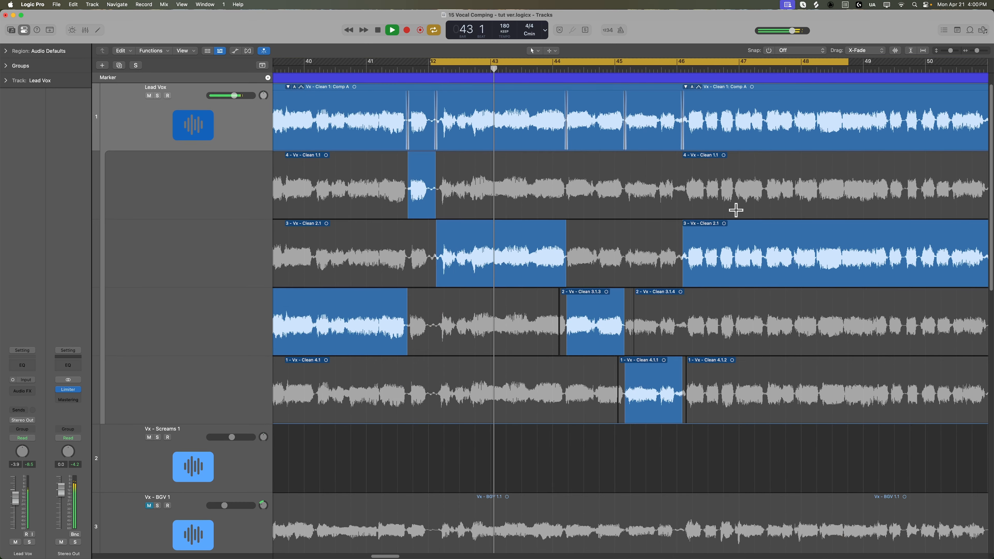
key(super+Right)
key(super+Right)
key(super+Right)
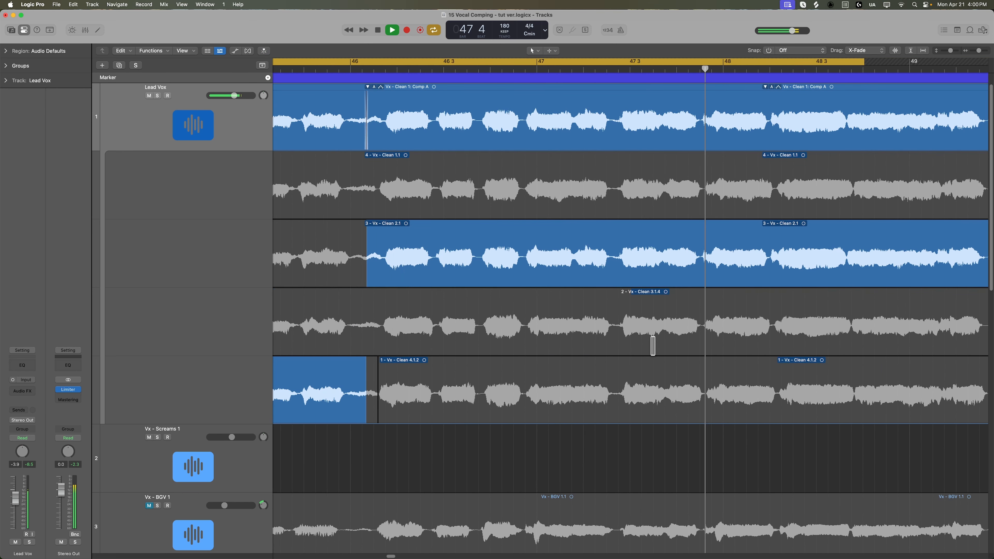
key(super+Left)
key(super+Left)
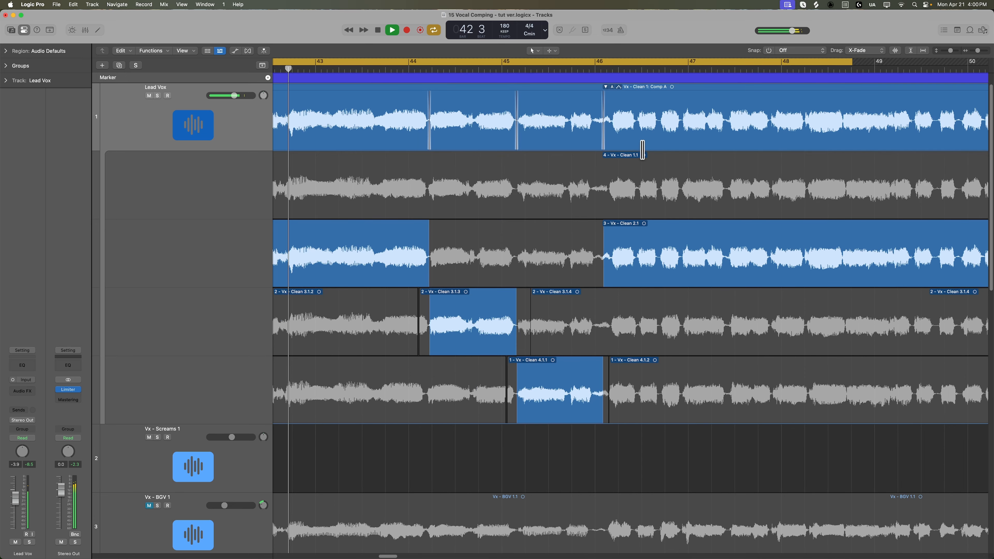
key(space)
- Move the cycle to about bars 46 to 51, and audition takes 4 and 3 after bar 46.1
click(611, 63)
drag(604, 68, 798, 79)
click(445, 206)
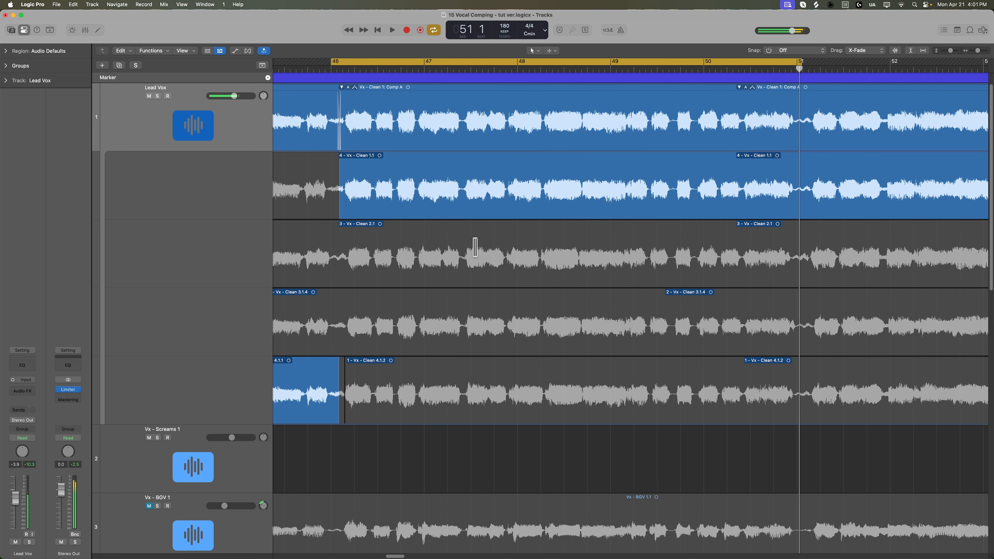
click(475, 247)
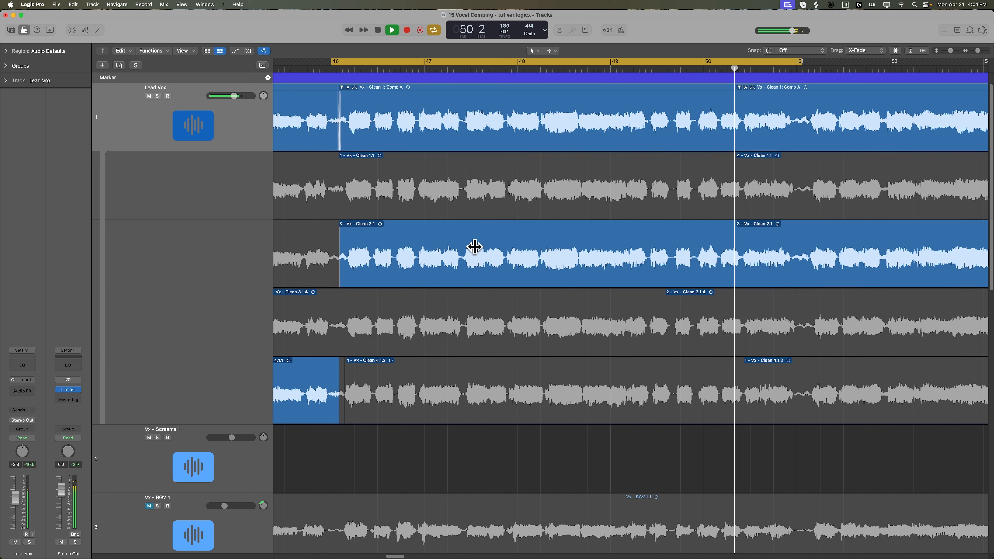
- Audition takes 2 and 1 after bar 46.1, settle on take 4, and extend its start back to about bar 46.1
key(space)
click(506, 310)
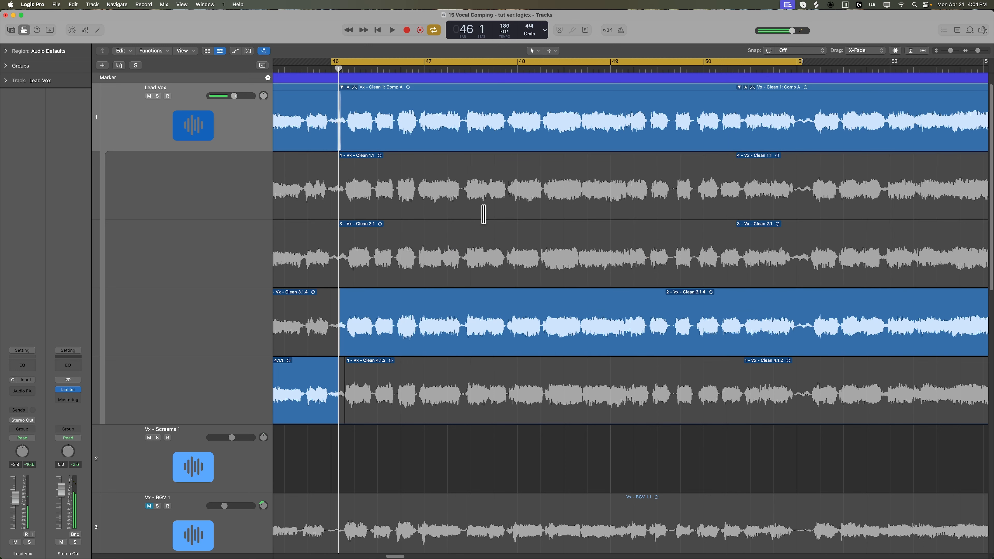
key(space)
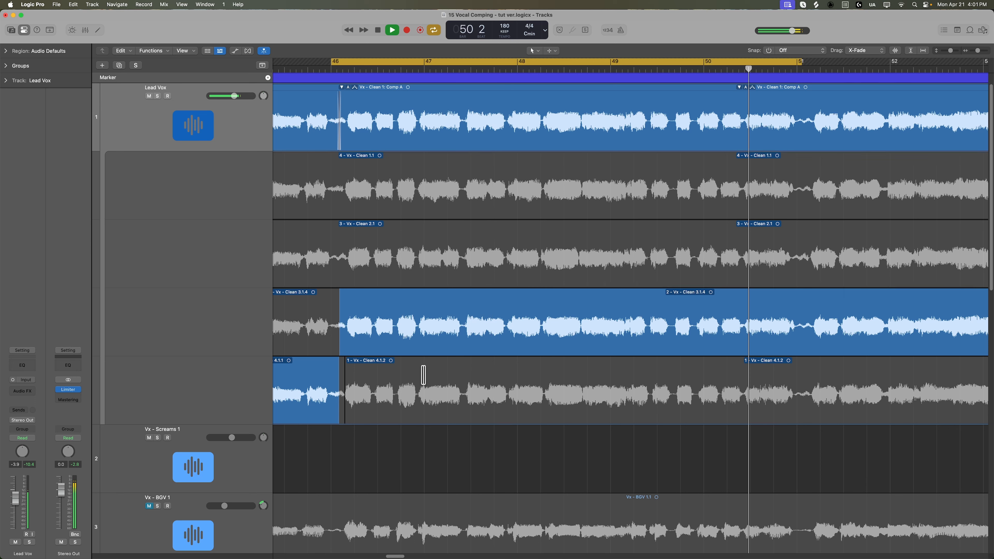
click(423, 375)
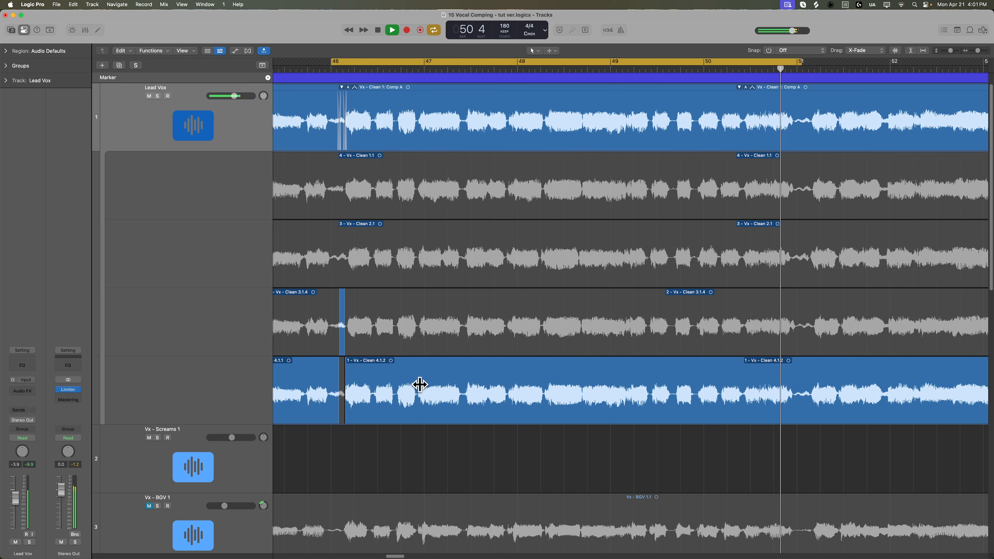
key(space)
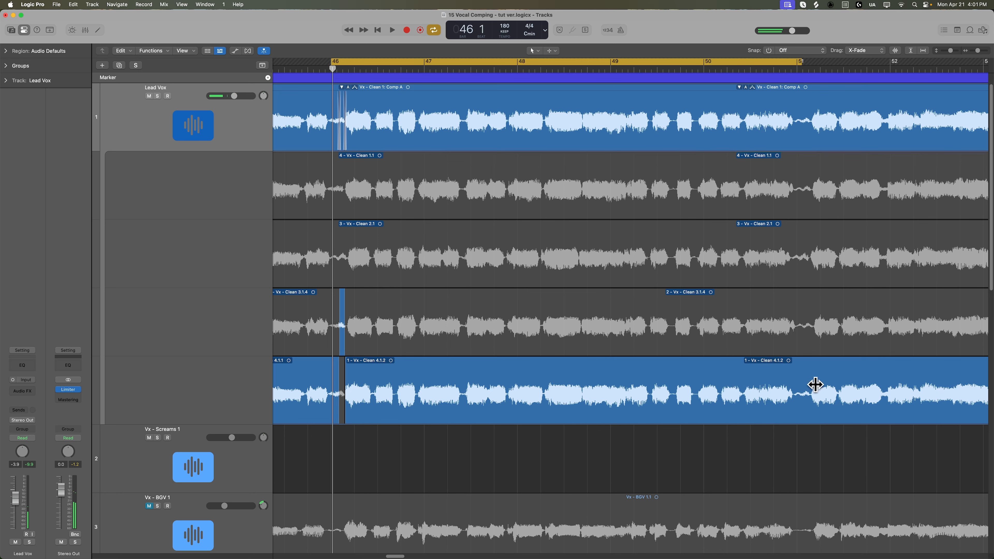
click(404, 176)
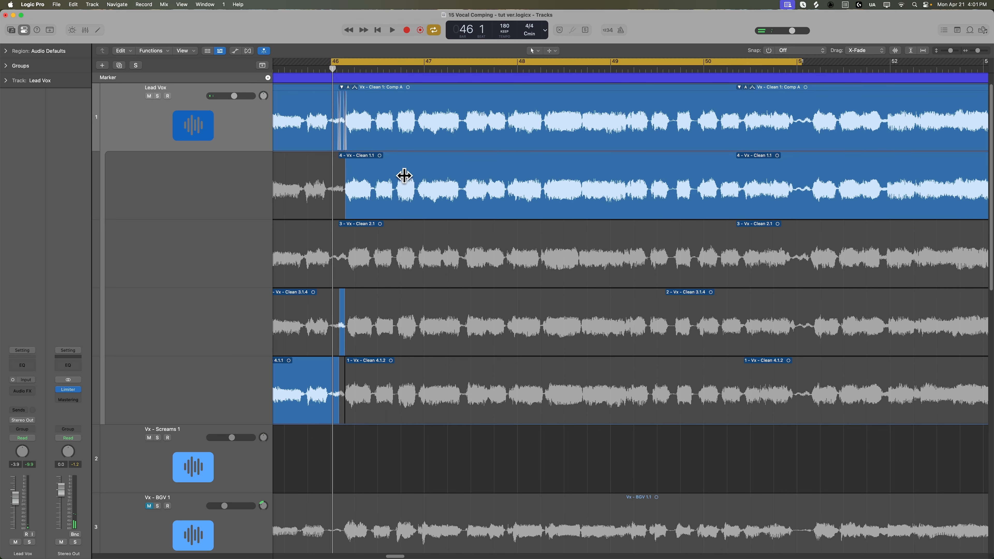
drag(341, 159, 336, 164)
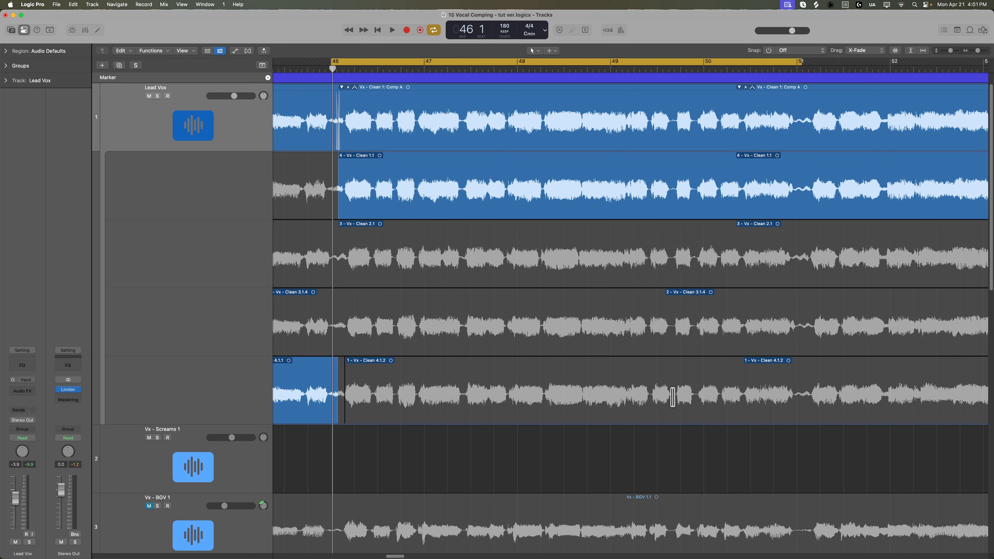
- Swipe take 1 in from about bar 49.3 to bar 51.1, play it, and pull its start slightly earlier
drag(673, 397, 802, 413)
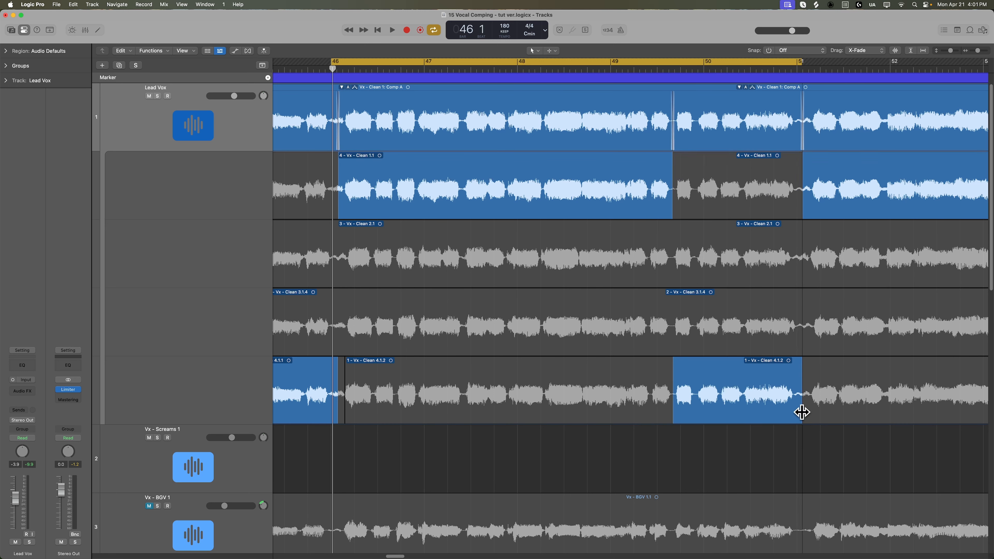
key(space)
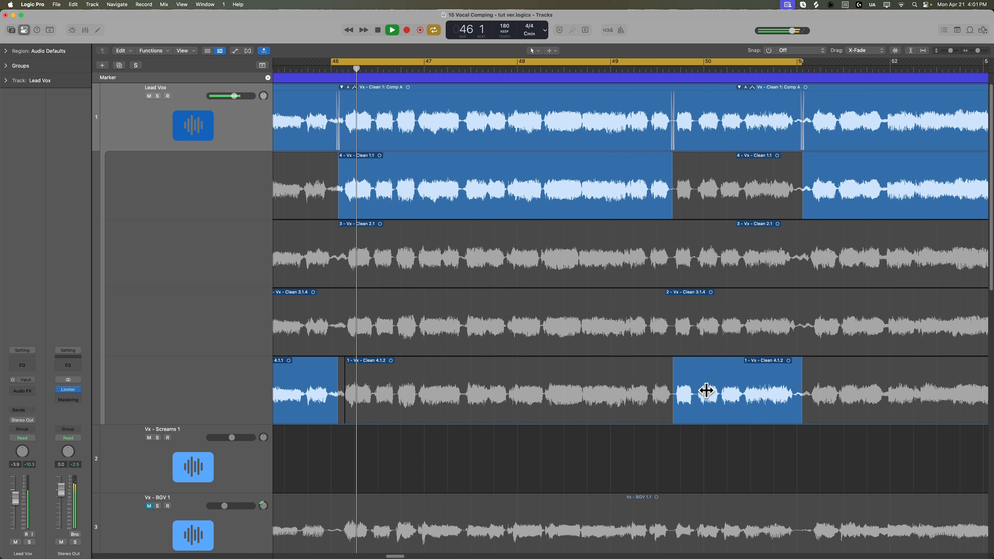
drag(673, 366, 653, 366)
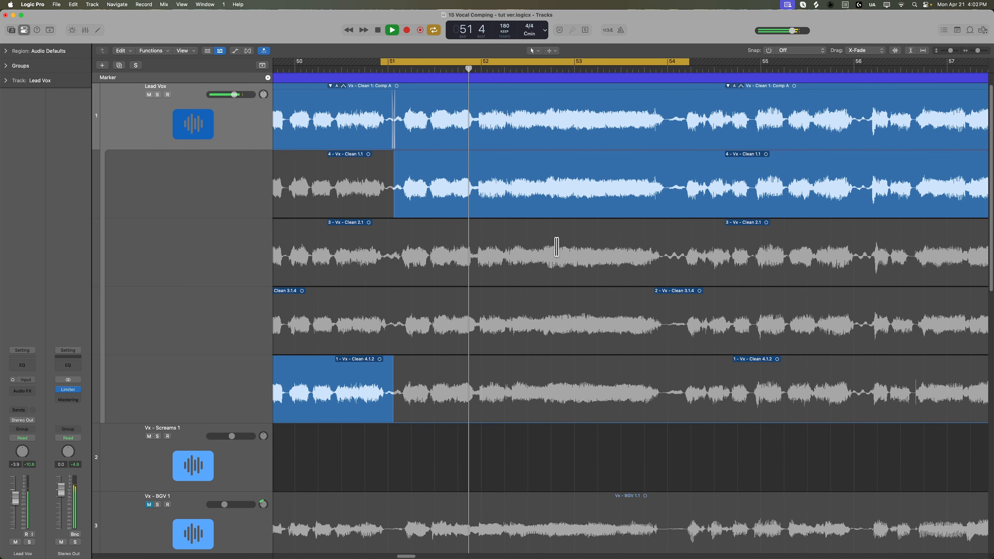
- Audition takes 3, 2 and 1 after bar 51.1, shift the starting boundary slightly later, and settle on take 4
click(519, 241)
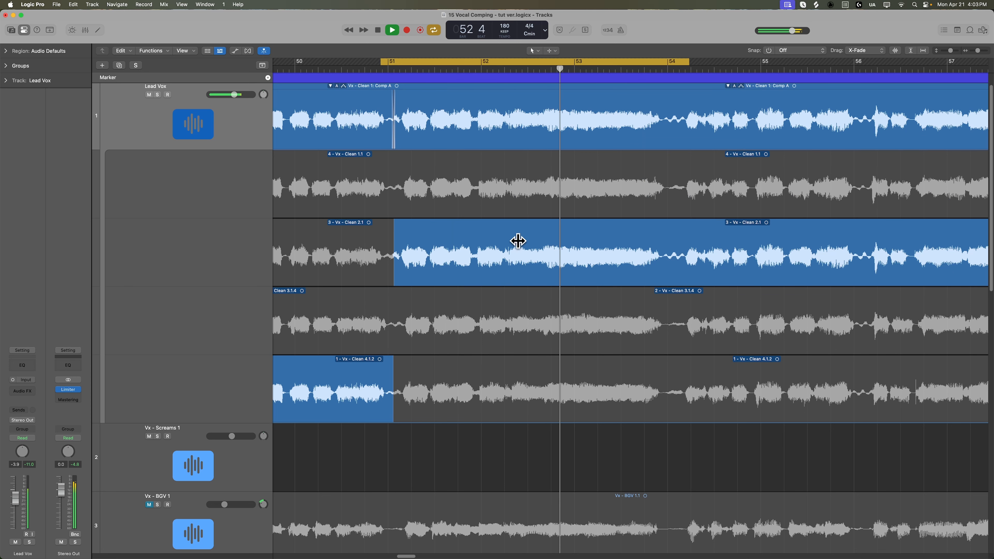
key(space)
click(512, 314)
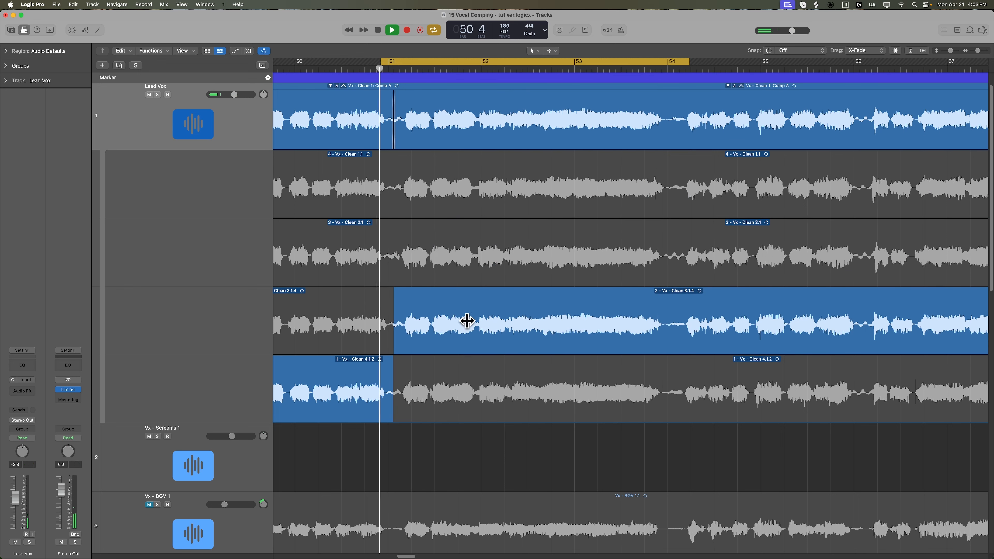
drag(393, 299, 397, 299)
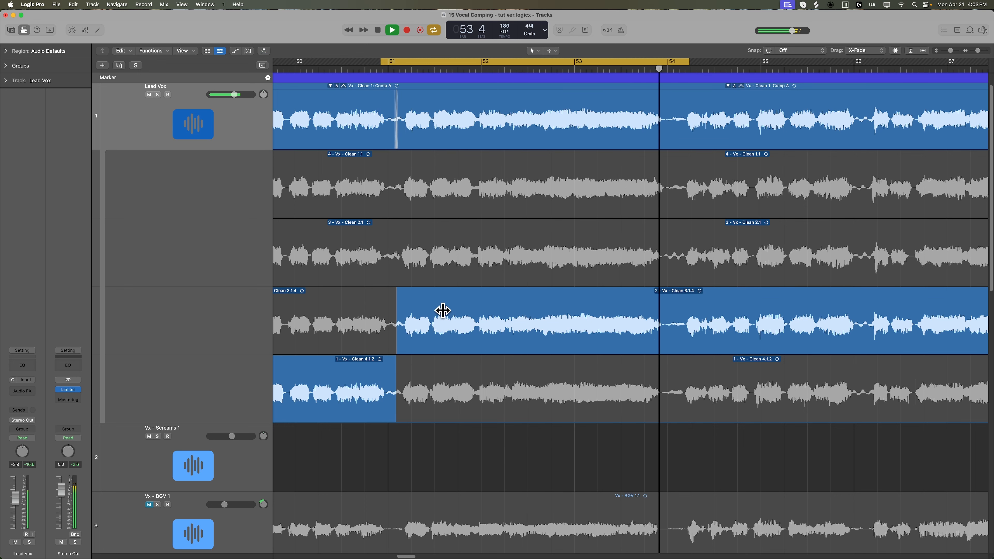
click(457, 370)
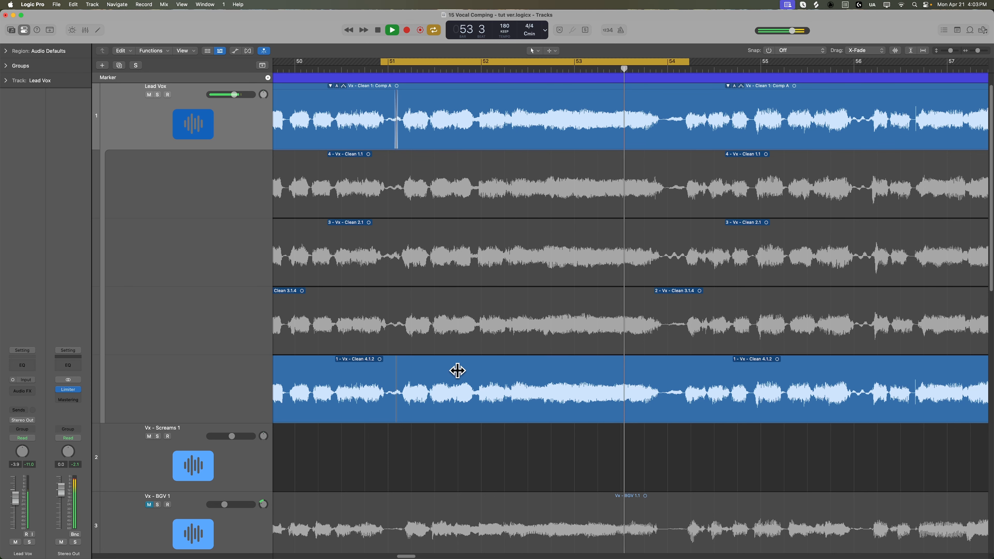
click(527, 176)
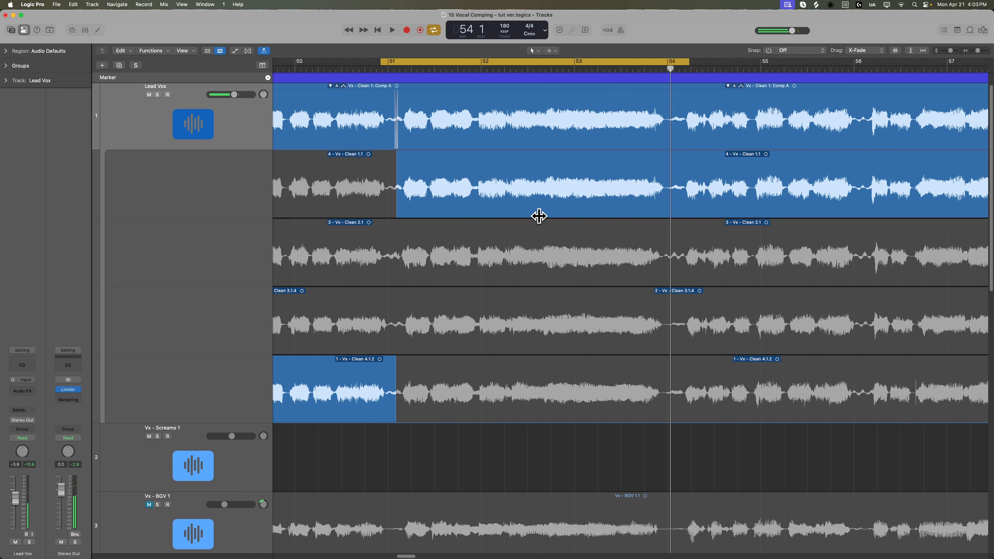
- Move the cycle to about bars 54.1 to 58.1 and play take 4 through that phrase
key(c)
scroll(532, 223, right, 6)
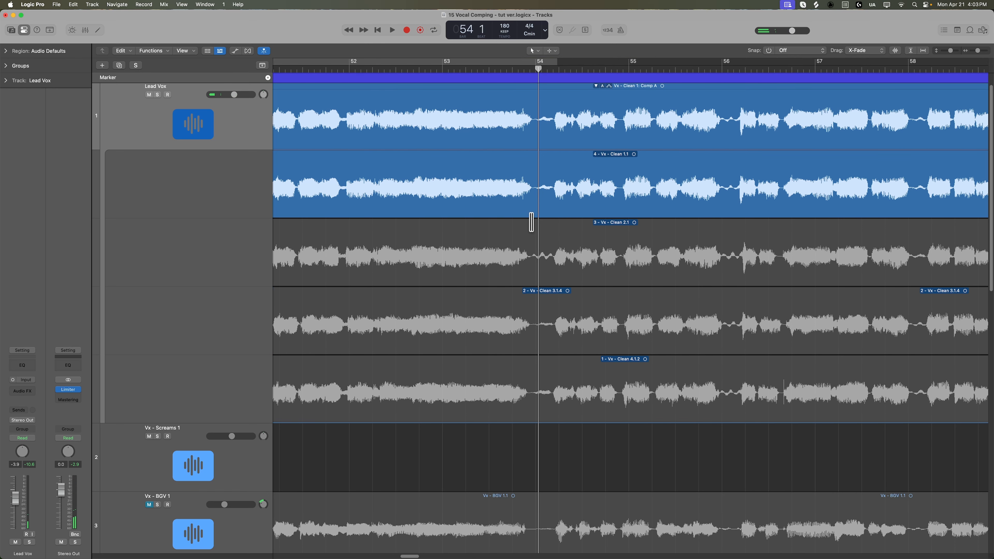
drag(513, 61, 888, 104)
key(c)
key(space)
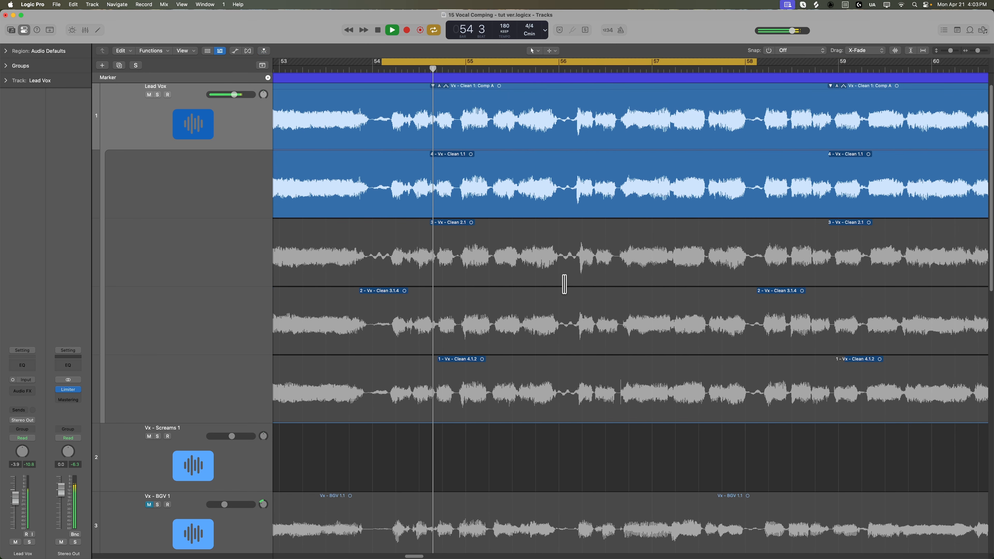
scroll(557, 286, left, 2)
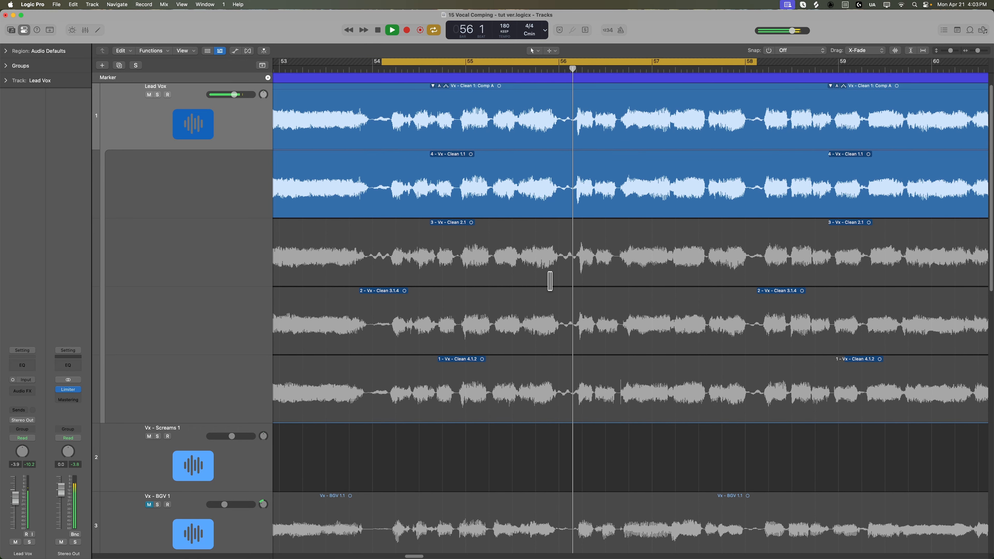
- Try take 3 for the whole section after bar 51.1, play it, and undo the take change
click(526, 268)
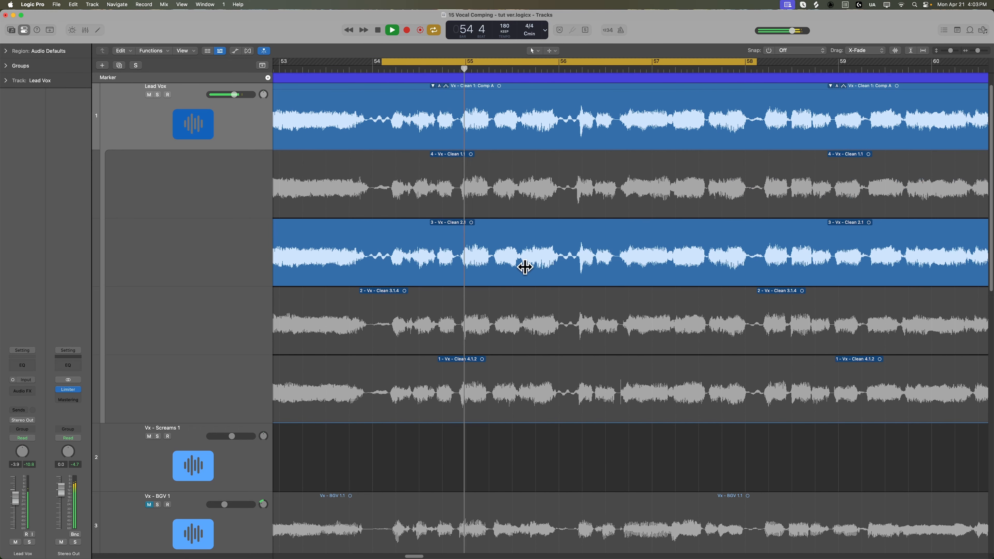
key(space)
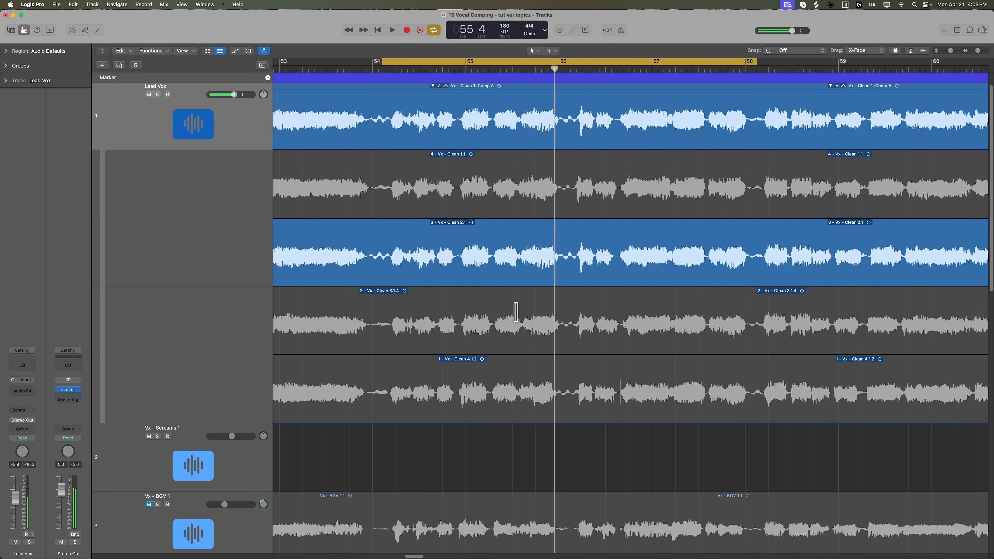
scroll(516, 309, left, 5)
key(super+z)
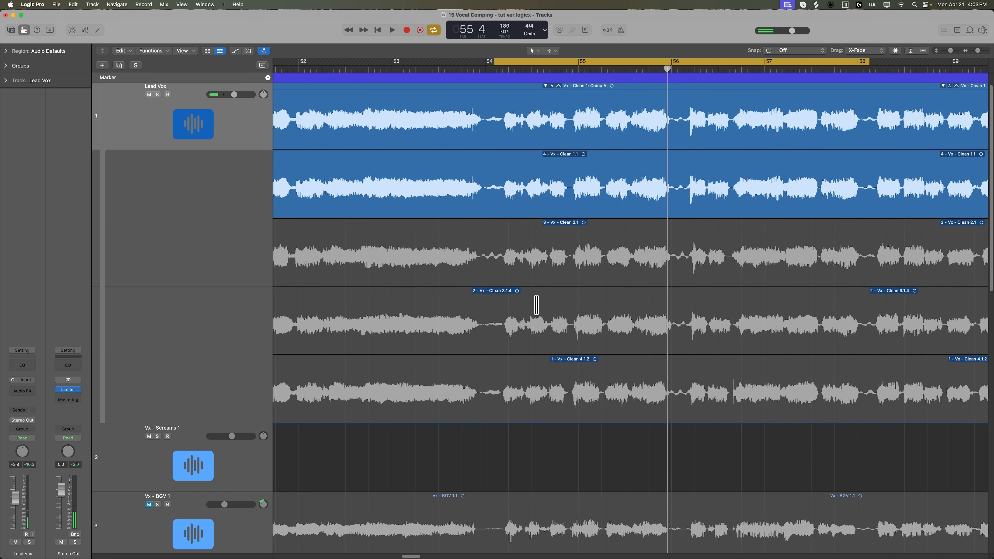
- Swipe take 3 into the comp from about bar 54.1 to bar 58.1
scroll(533, 304, left, 7)
scroll(529, 298, right, 11)
drag(375, 257, 749, 261)
- Switch the isolated phrase between bars 54.1 and 58.1 back and forth through takes 4, 3, 2 and 1
click(652, 204)
click(638, 265)
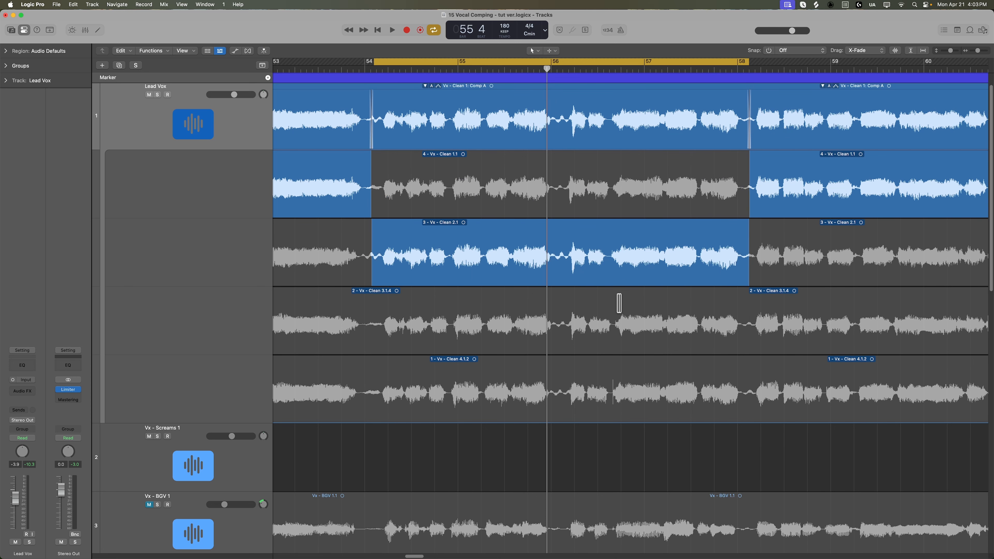
click(618, 313)
click(601, 369)
click(593, 332)
click(583, 259)
click(568, 201)
click(566, 258)
click(563, 319)
click(558, 385)
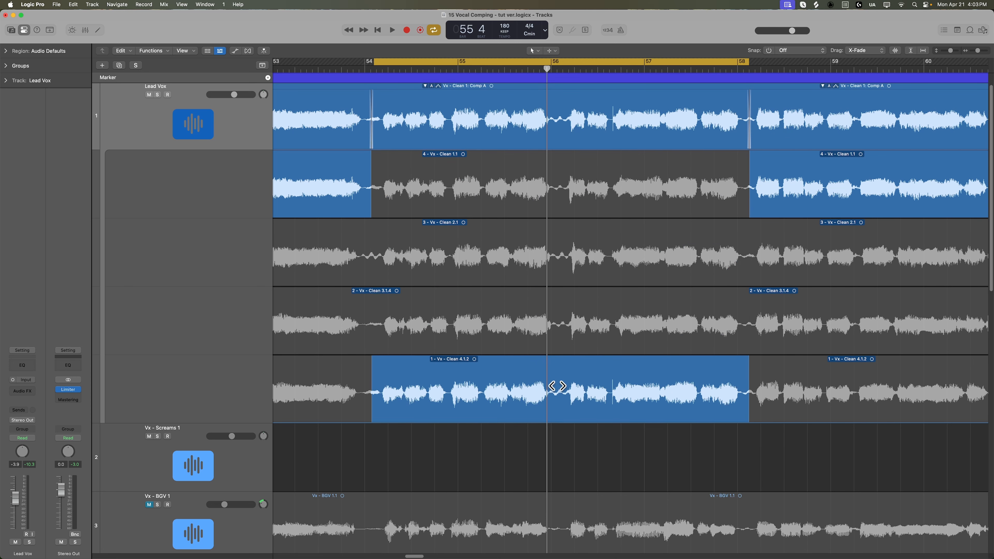
- Play the phrase from bar 54.1 to 58.1, compare takes 2, 1, 3 and 4, and settle on take 3
click(539, 314)
key(shift+space)
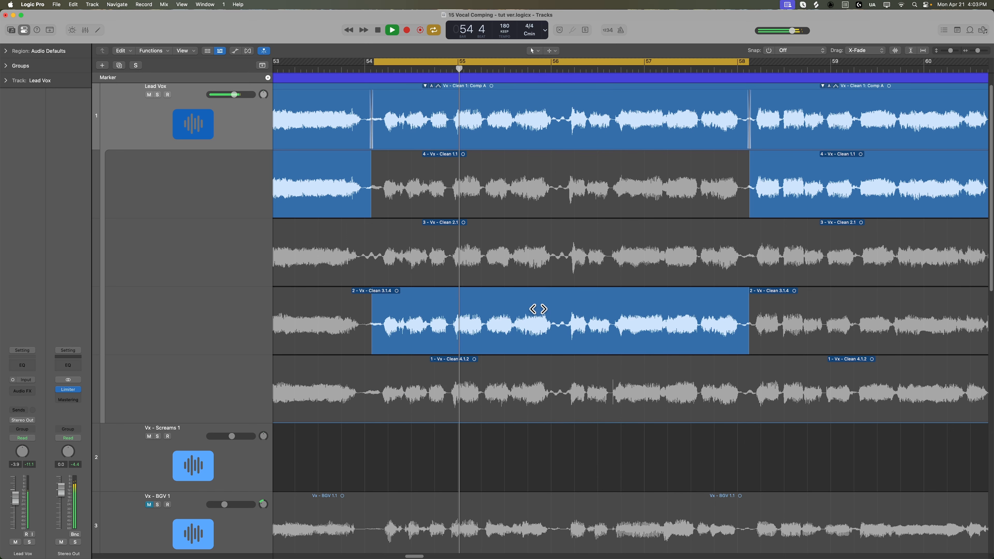
click(513, 385)
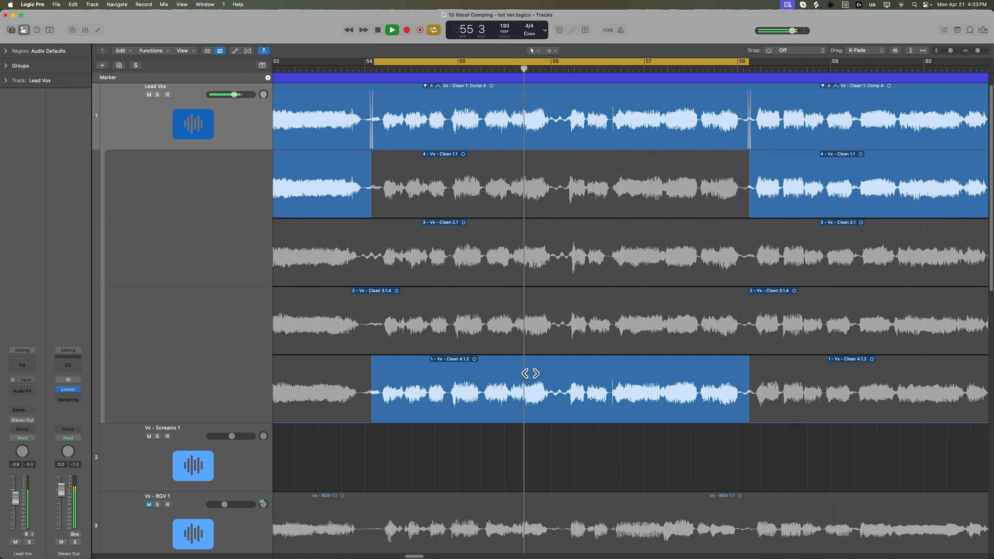
click(514, 332)
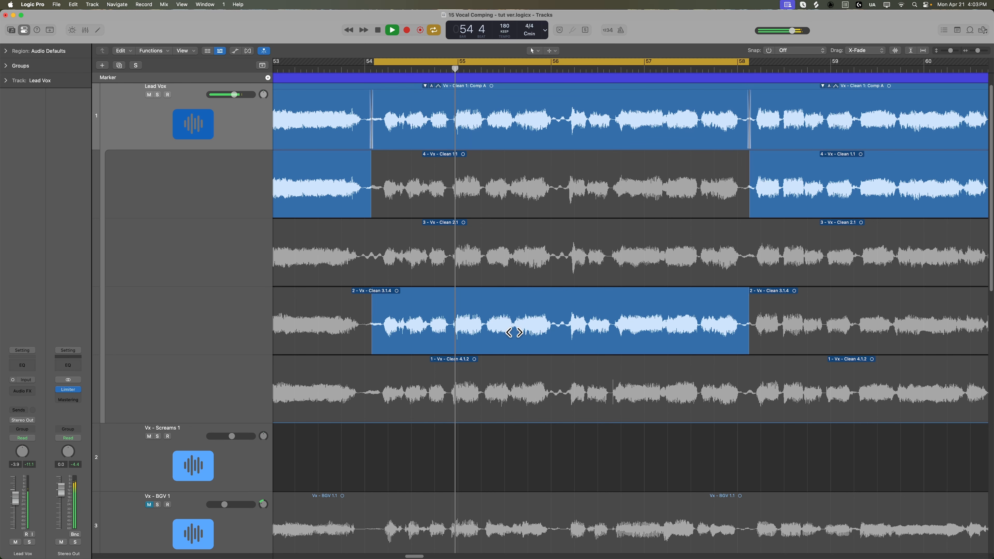
click(506, 271)
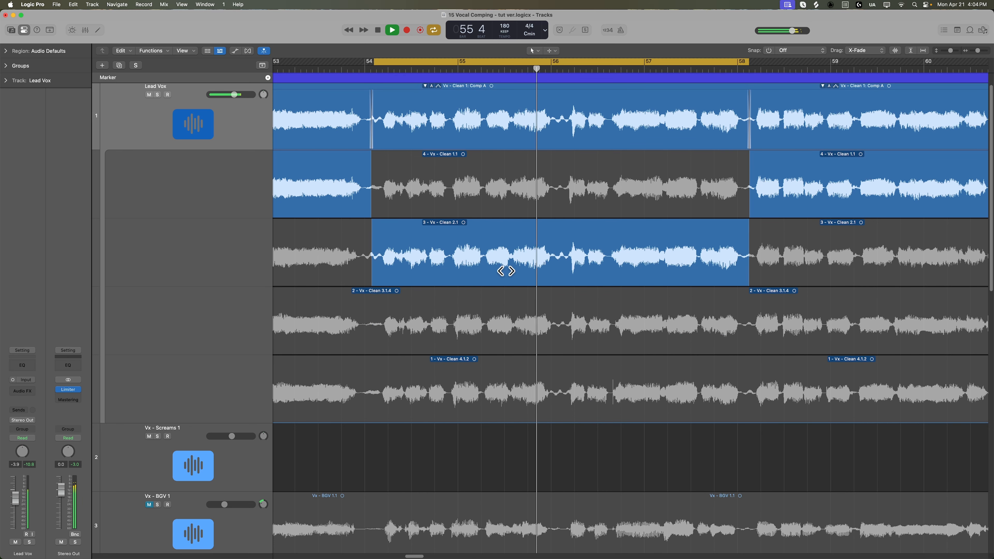
click(476, 204)
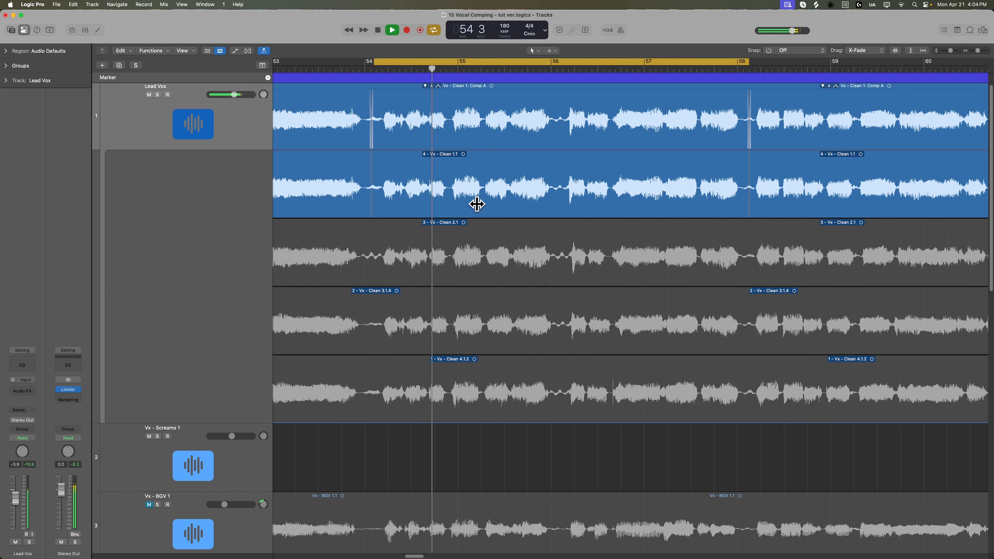
click(470, 246)
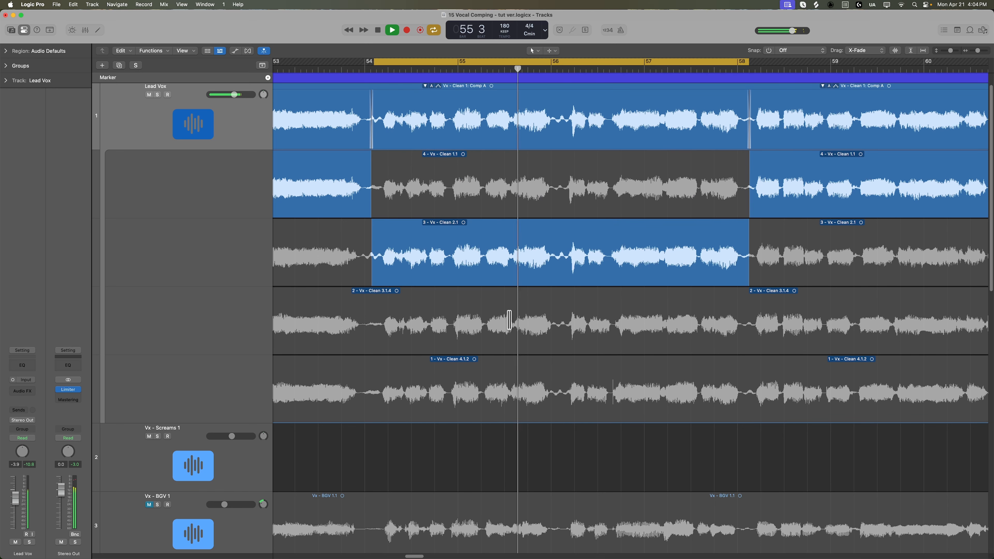
key(space)
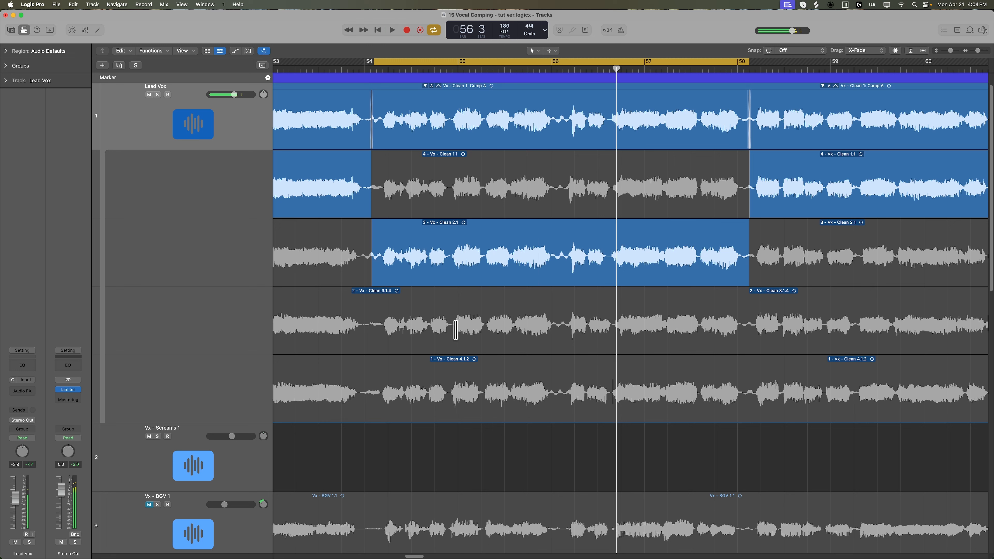
- Comp the phrase from just before bar 55 to just after bar 56 from Vx - Clean 3.1.4, fine-tune its start edge and audition it
drag(456, 329, 562, 342)
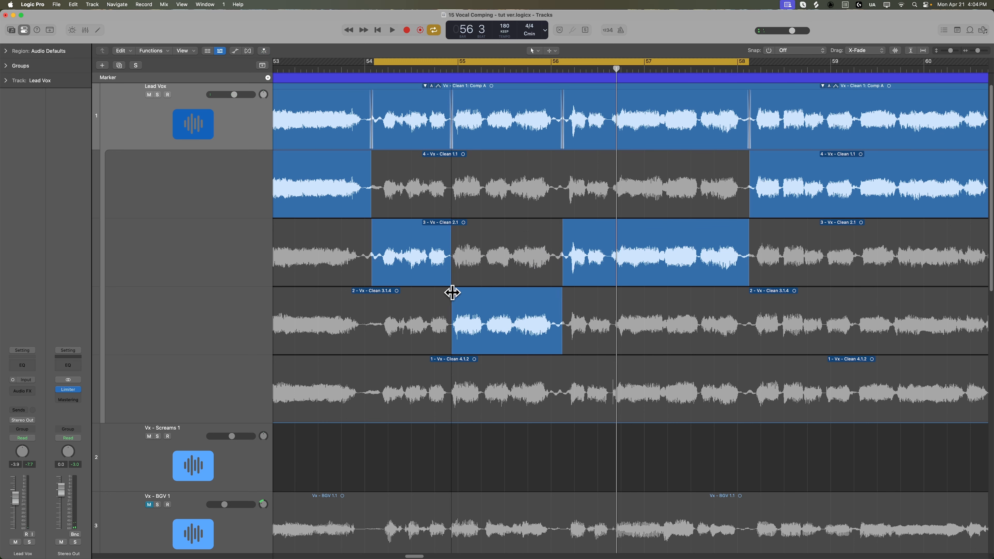
key(space)
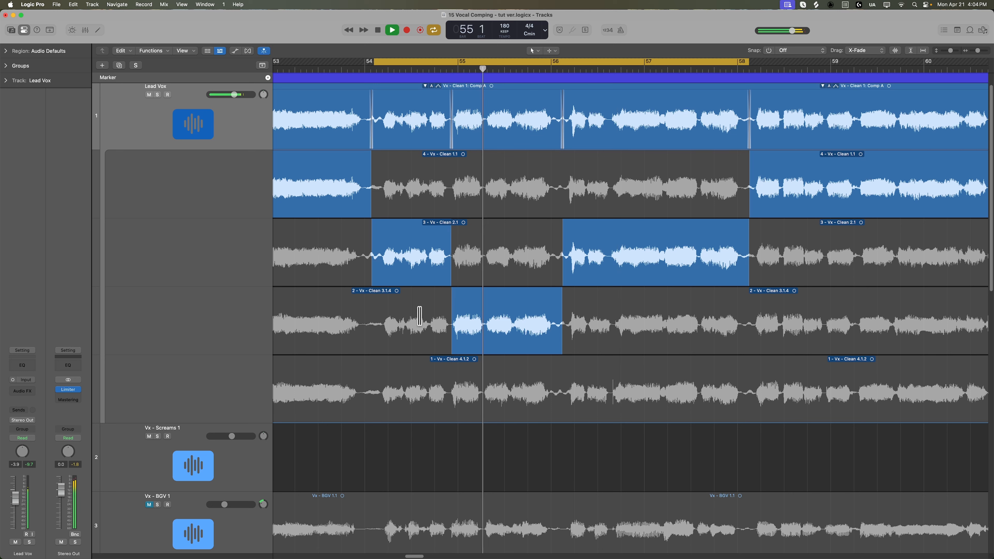
key(space)
mouse_move(449, 234)
mouse_down()
mouse_move(483, 240)
mouse_move(450, 239)
mouse_up()
key(space)
key(space)
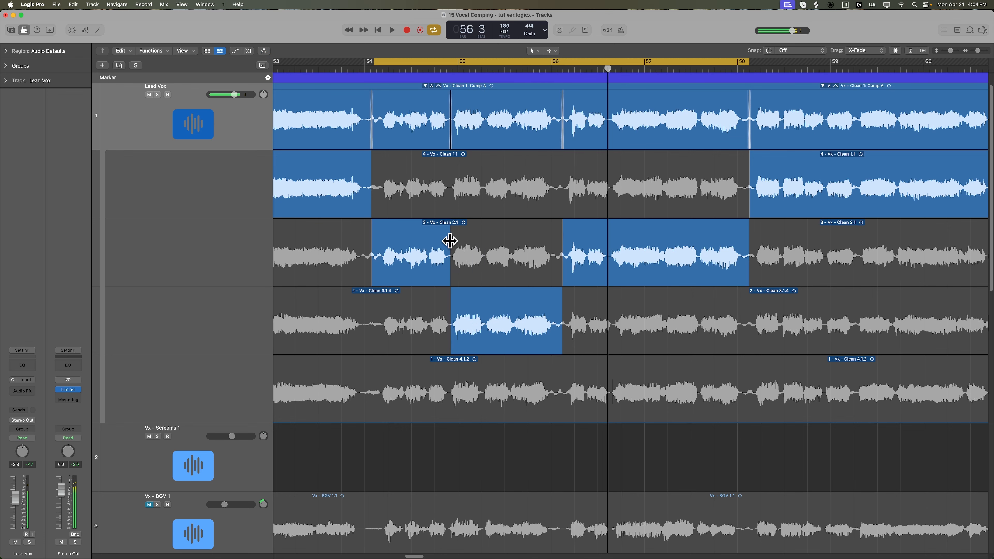
key(space)
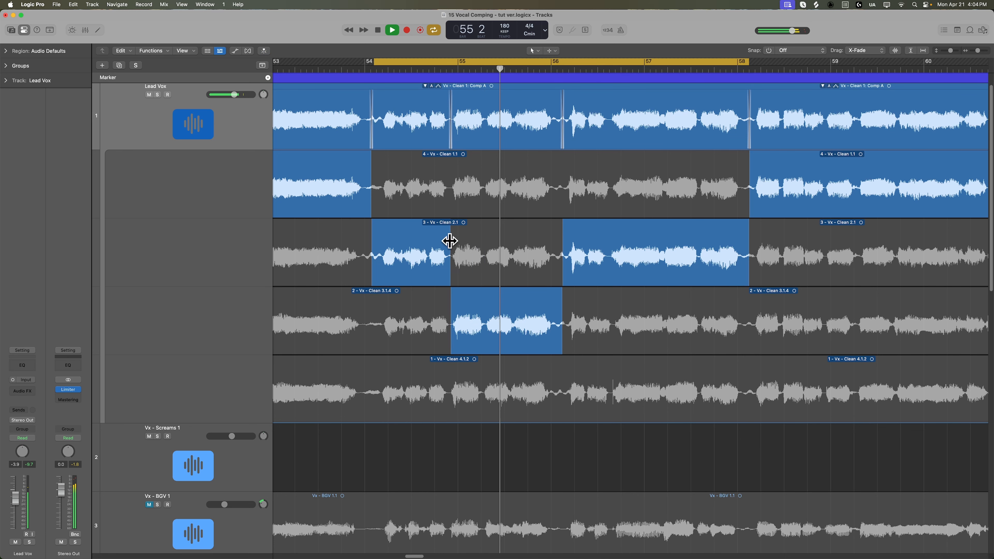
scroll(500, 262, right, 5)
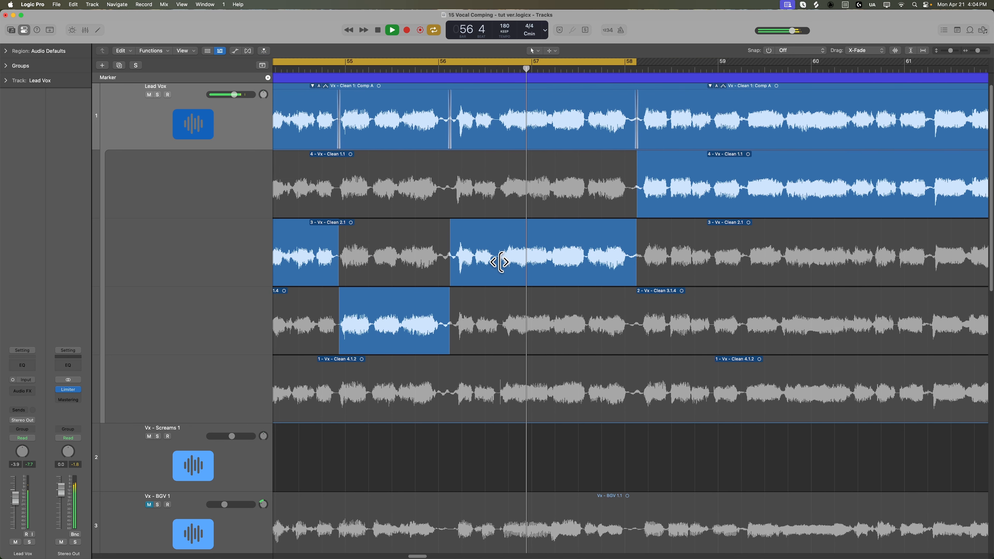
scroll(482, 199, right, 2)
key(space)
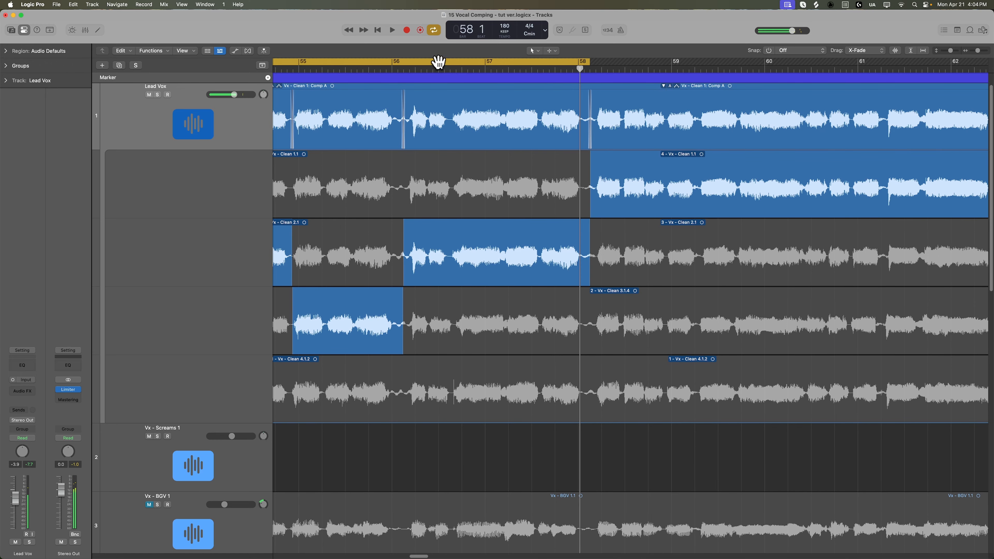
- Loop bars 56 to 60 and compare takes Vx - Clean 1.1, 2.1 and 3.1.4 for the phrase spanning bars 56 to 58
drag(439, 62, 583, 126)
key(space)
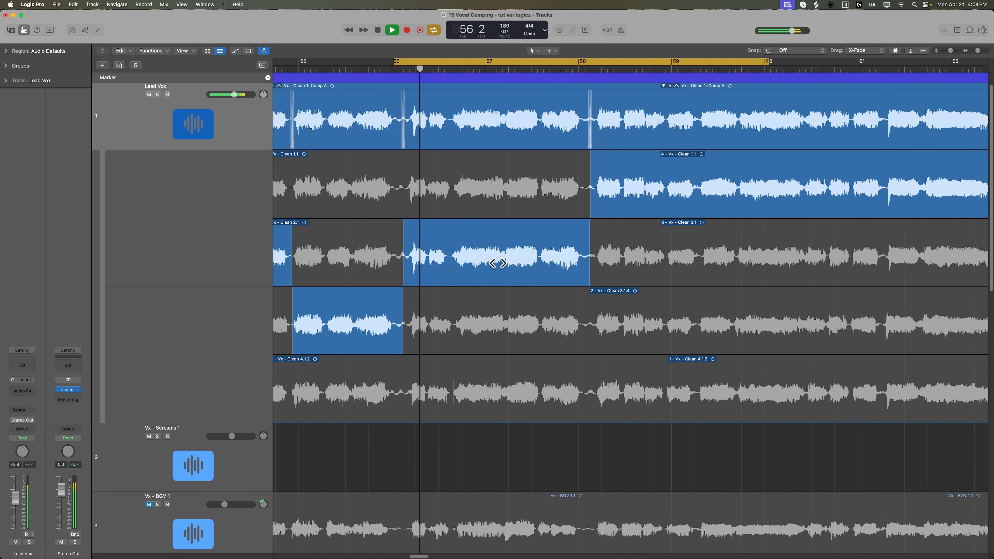
key(space)
click(472, 203)
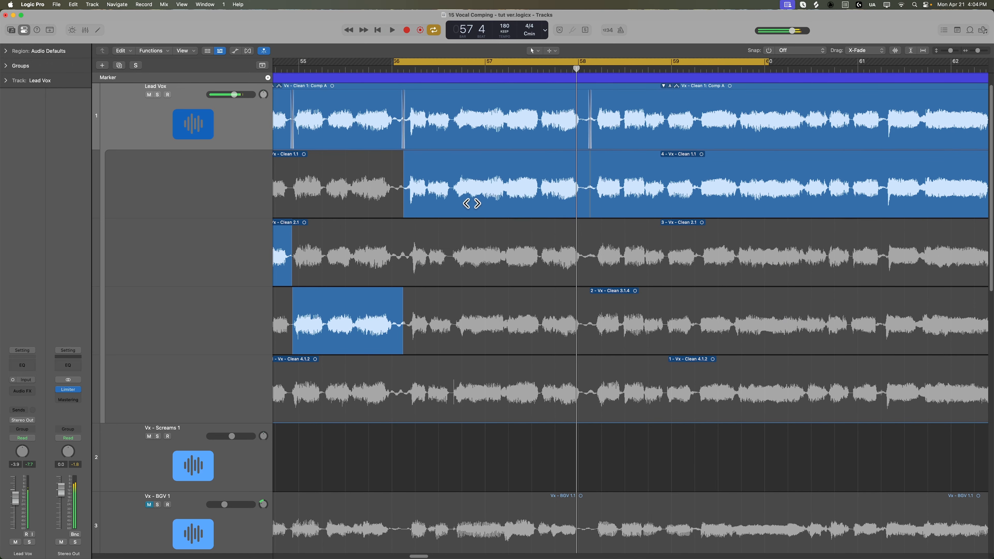
key(space)
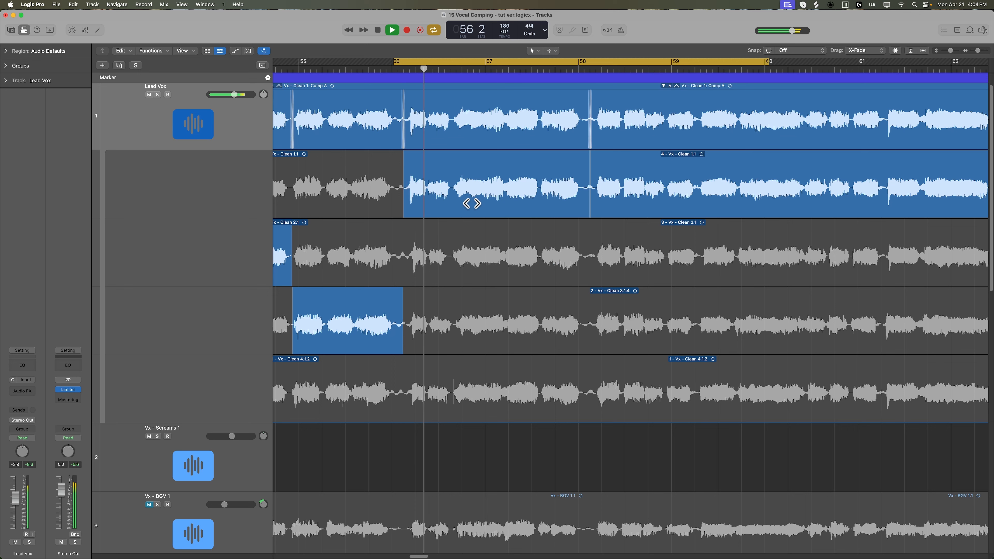
click(479, 262)
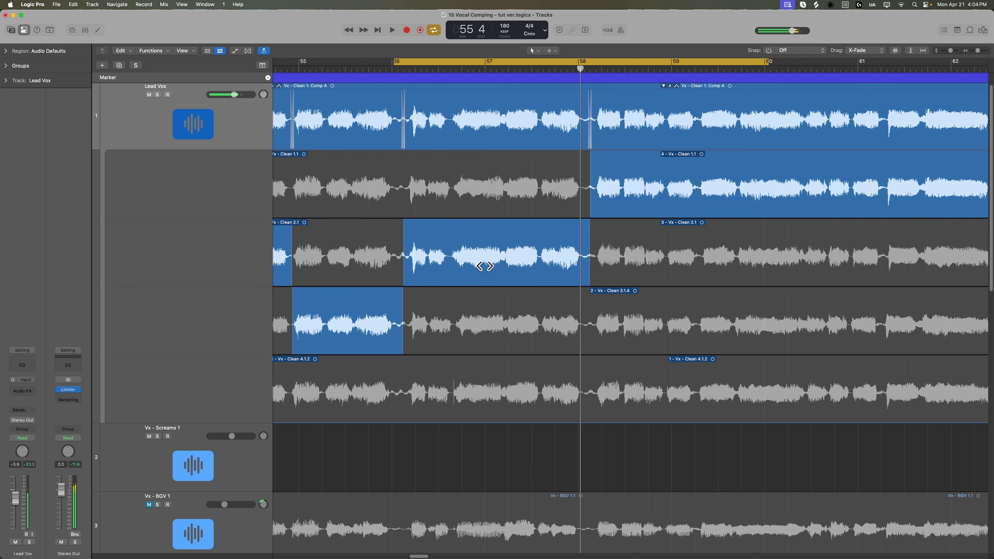
click(471, 319)
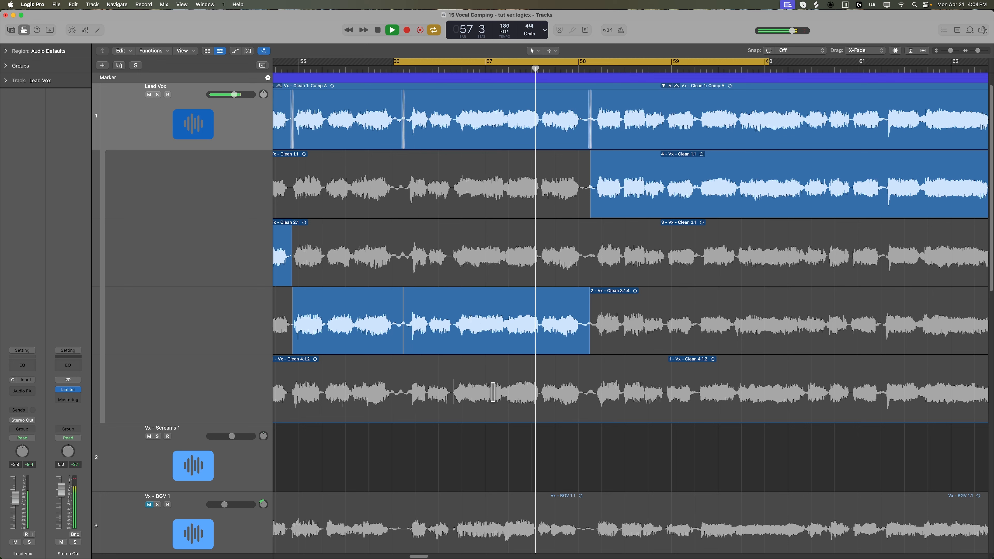
click(449, 217)
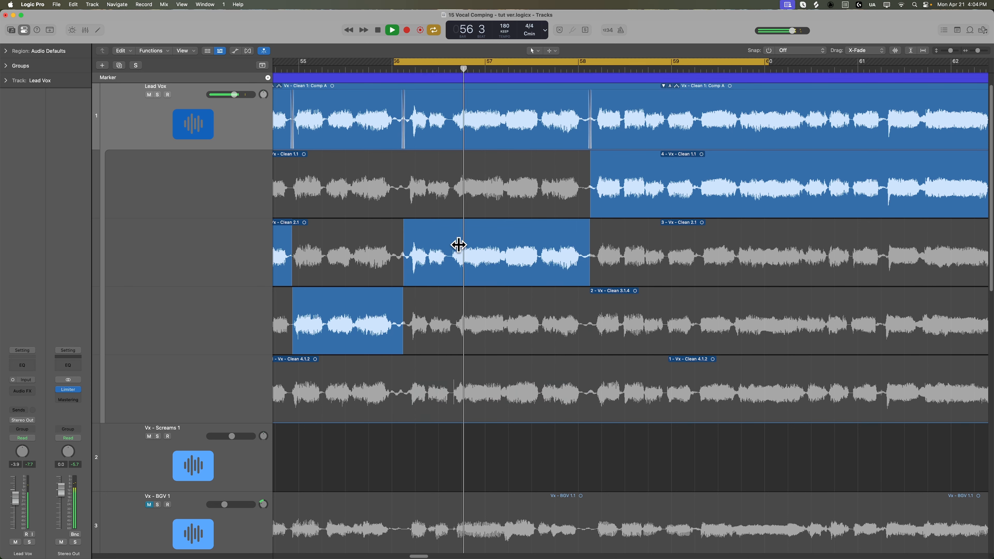
key(space)
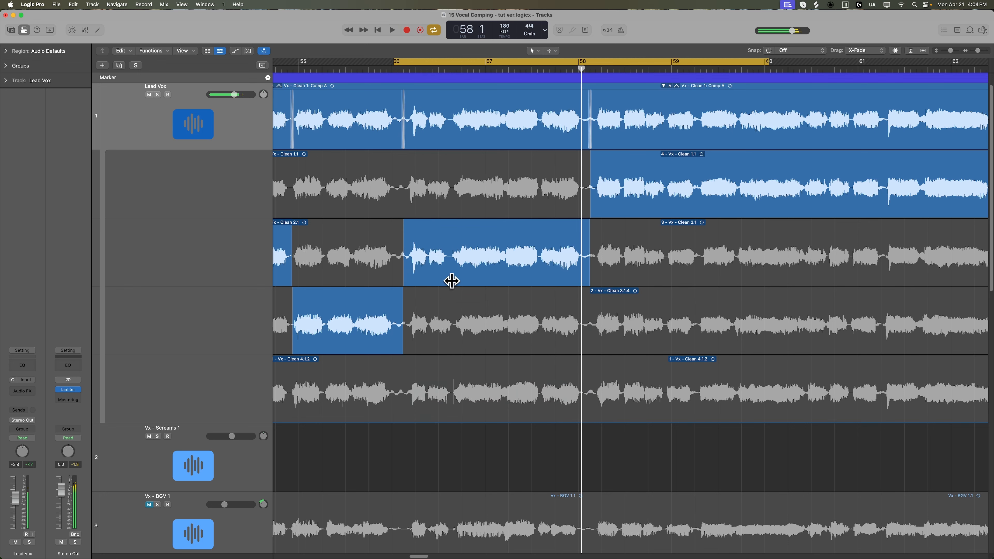
- Audition Vx - Clean 1.1 against Vx - Clean 2.1 for the bars 56 to 58 phrase, finishing on 2.1
click(543, 188)
key(space)
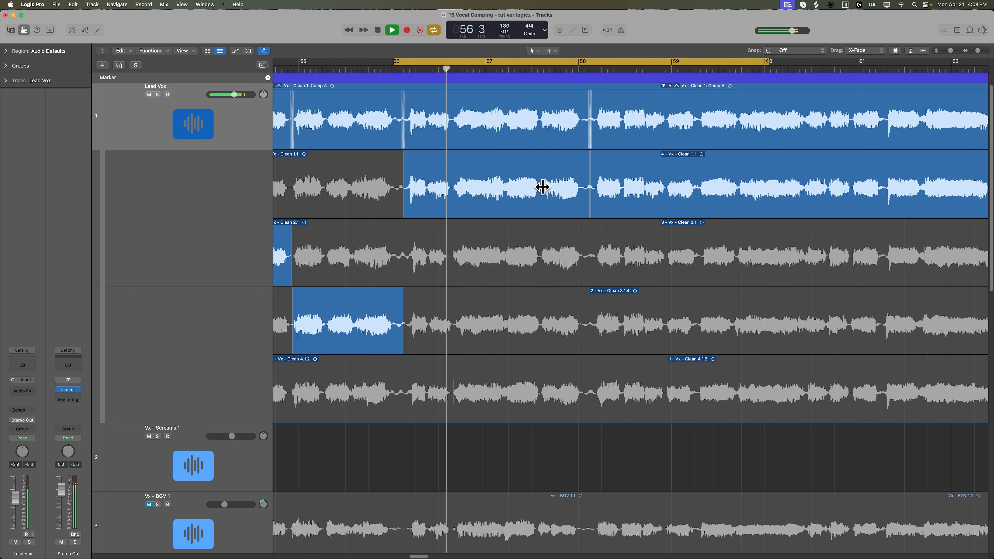
key(space)
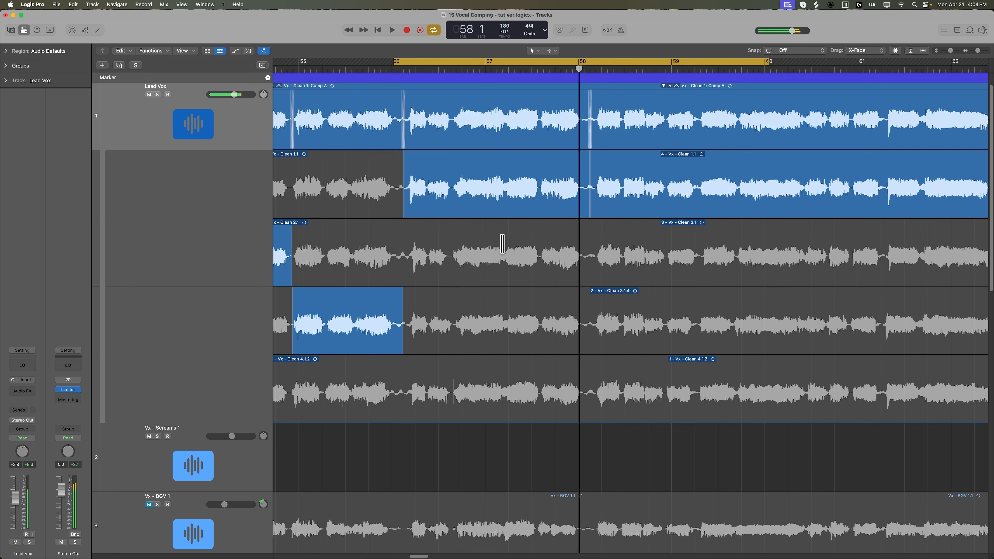
click(500, 245)
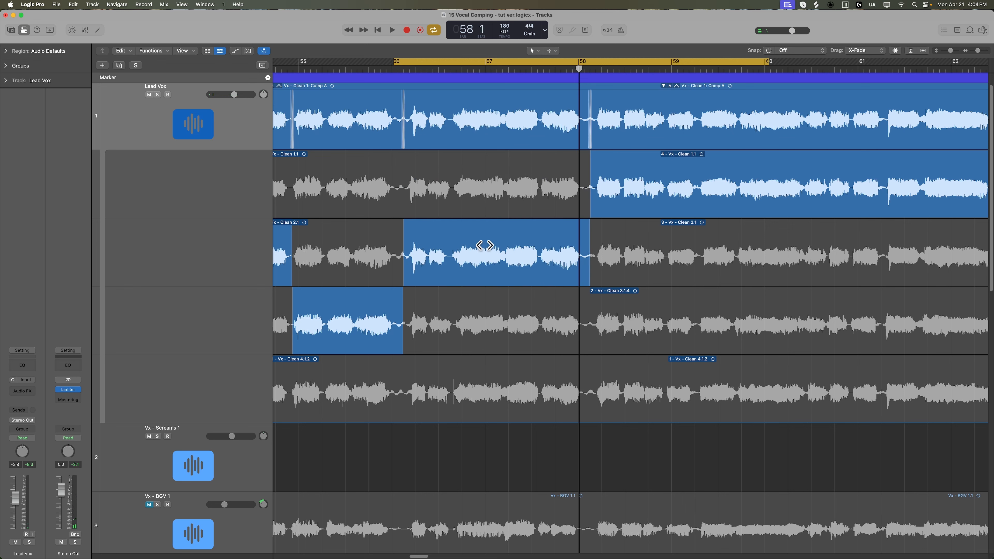
key(space)
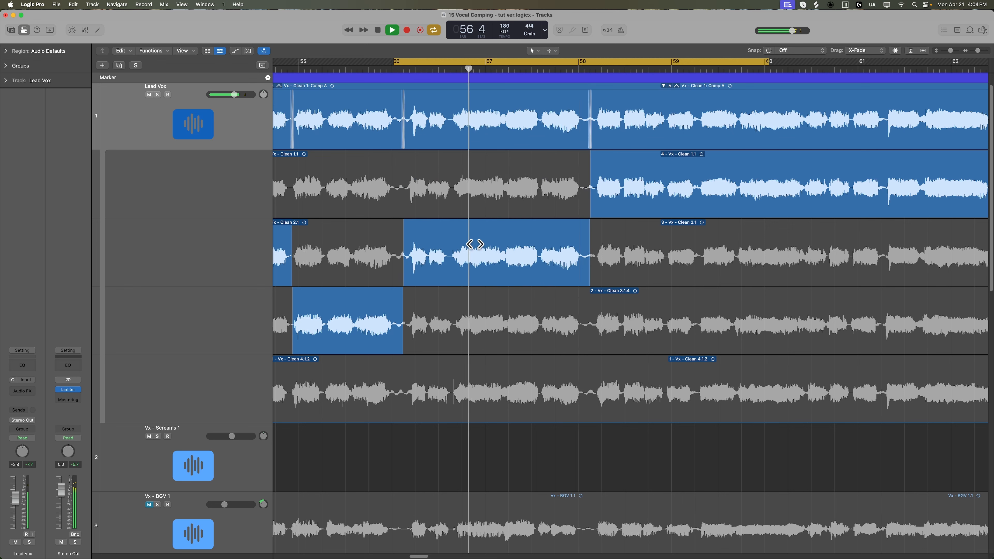
key(space)
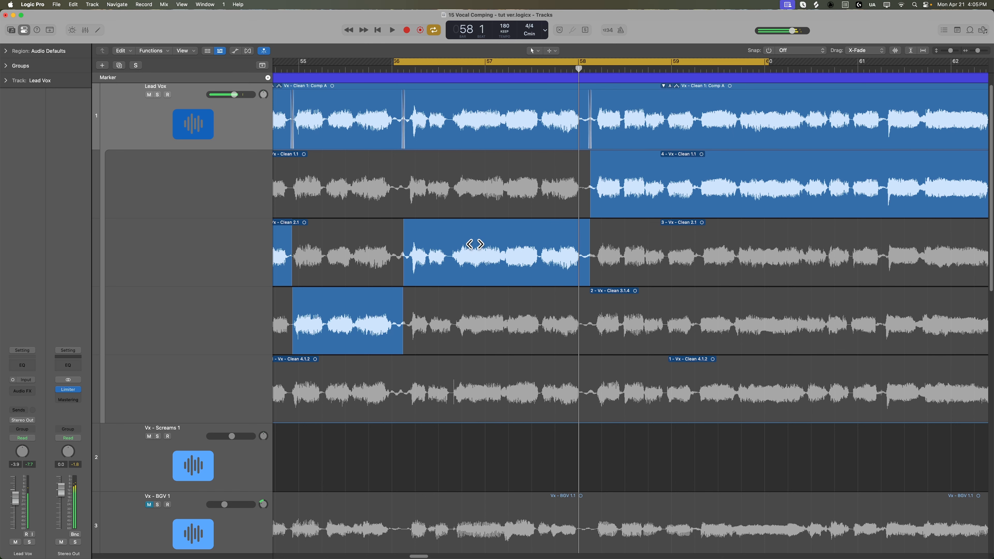
- Set the cycle range from just after bar 58 to about the middle of bar 62 and play it
scroll(475, 244, right, 5)
drag(486, 67, 681, 66)
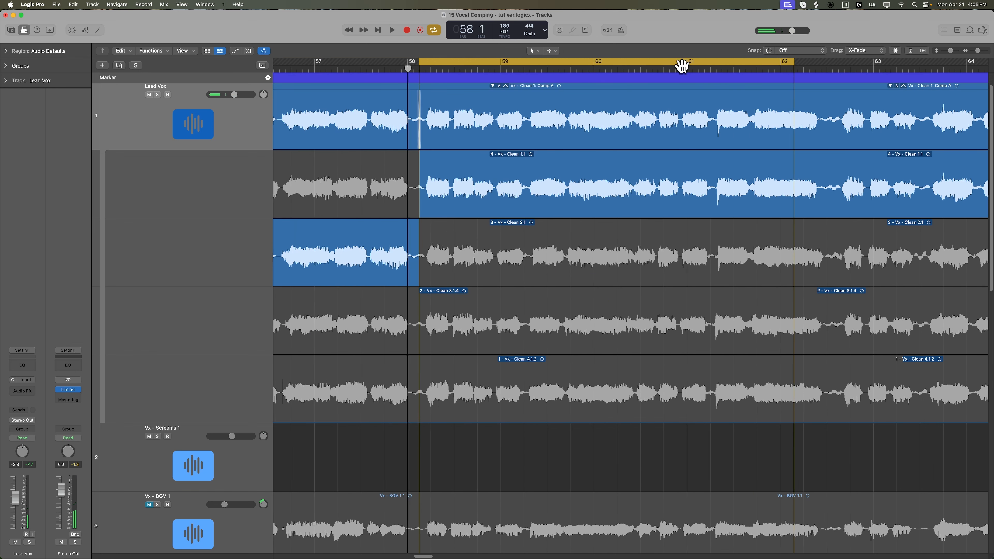
key(space)
scroll(610, 204, right, 4)
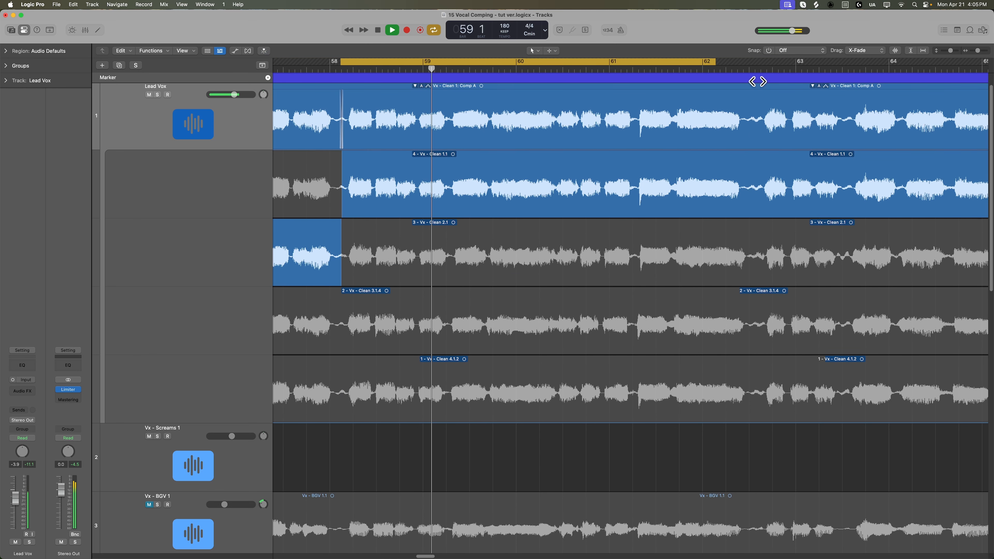
drag(718, 65, 759, 66)
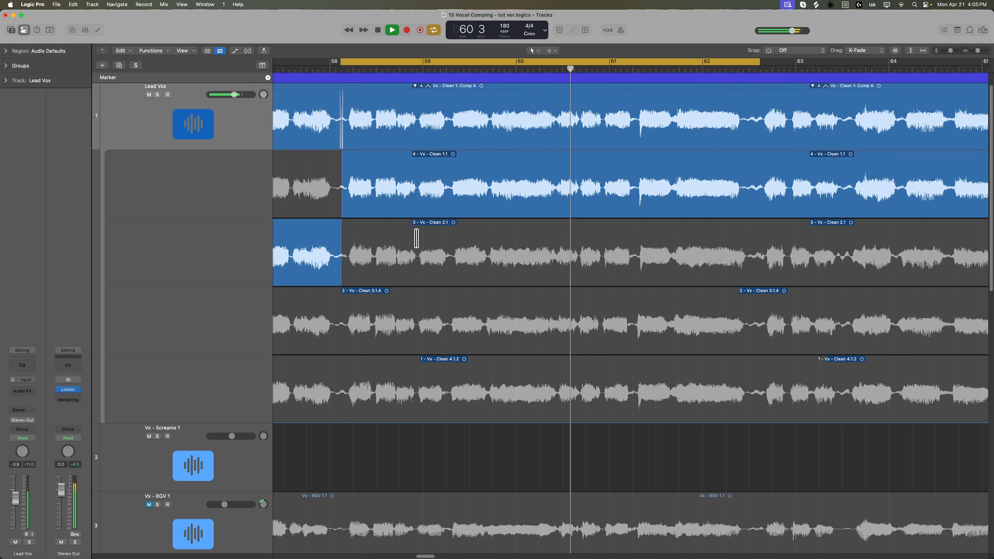
- Compare all four takes for the section starting just after bar 58 and choose Vx - Clean 2.1 for the comp
click(432, 245)
key(space)
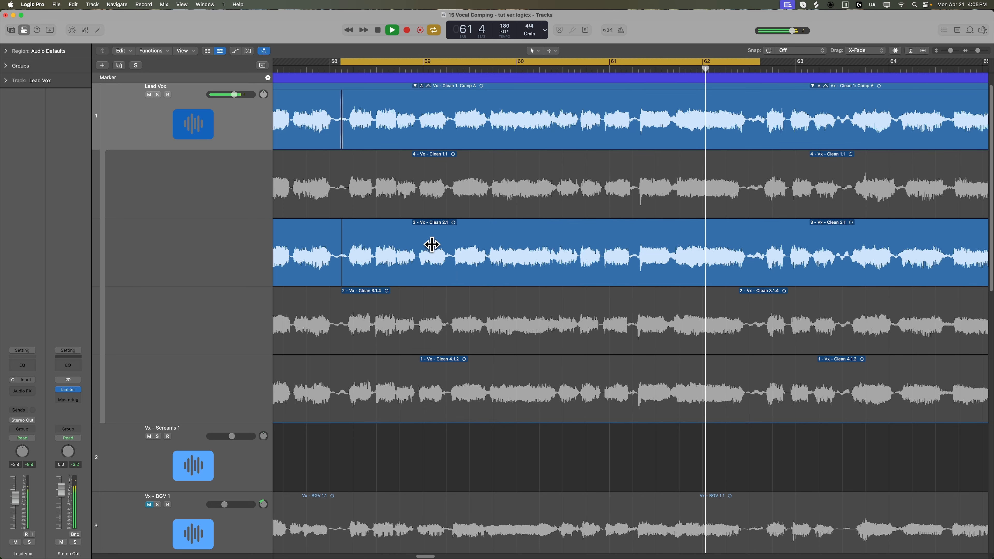
click(419, 309)
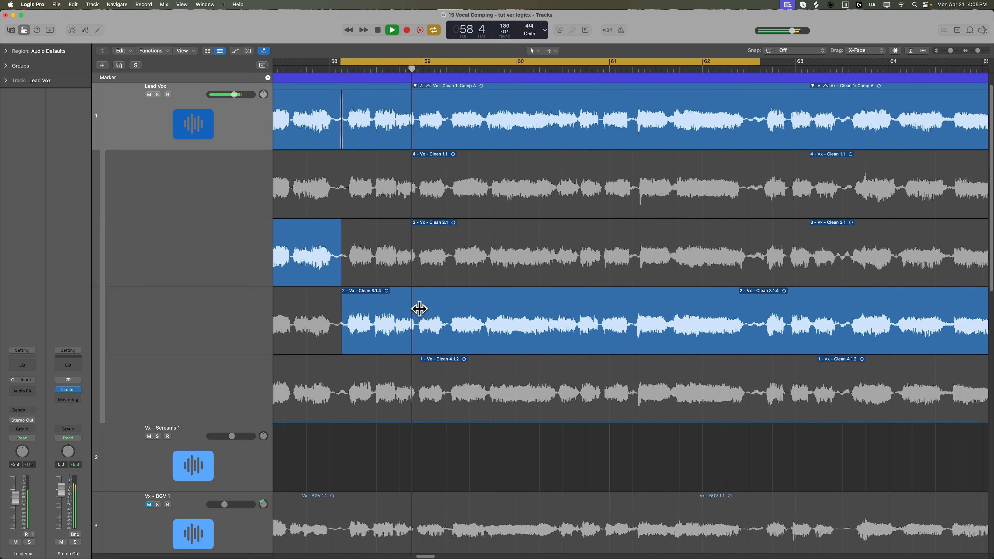
click(395, 387)
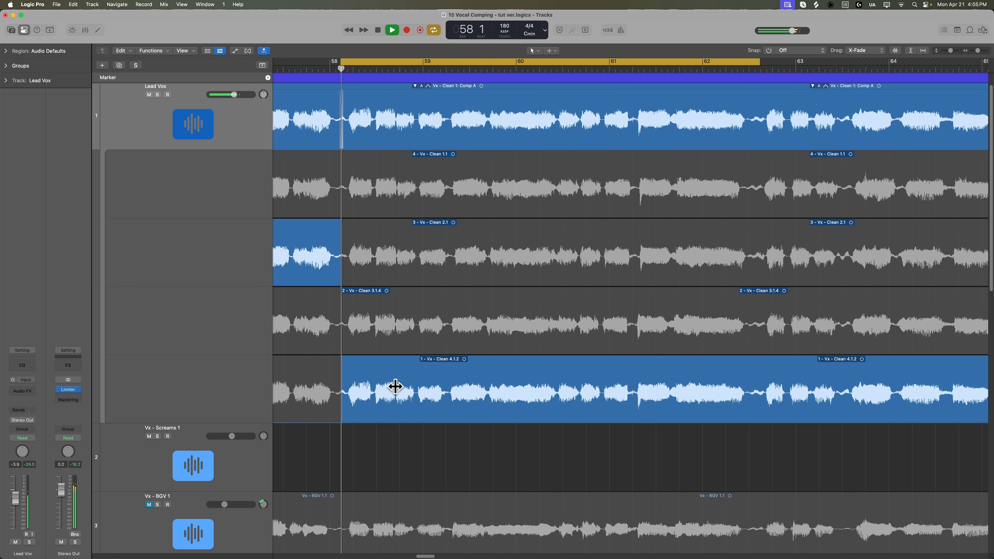
click(404, 328)
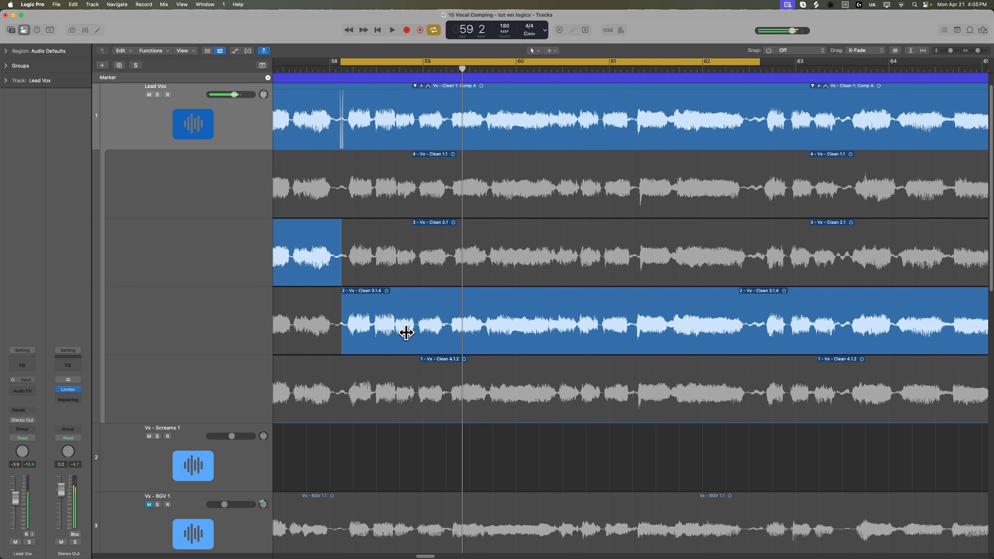
click(398, 273)
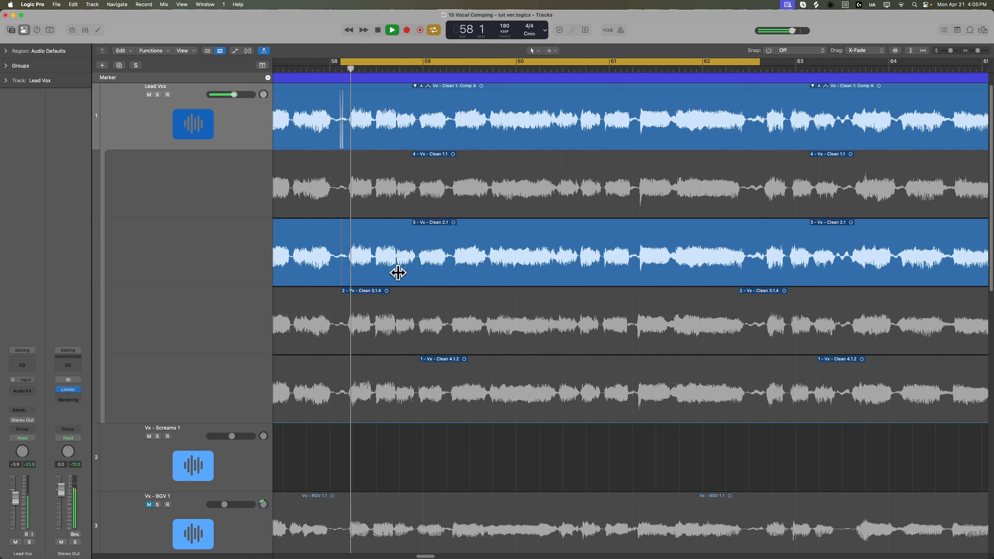
click(390, 209)
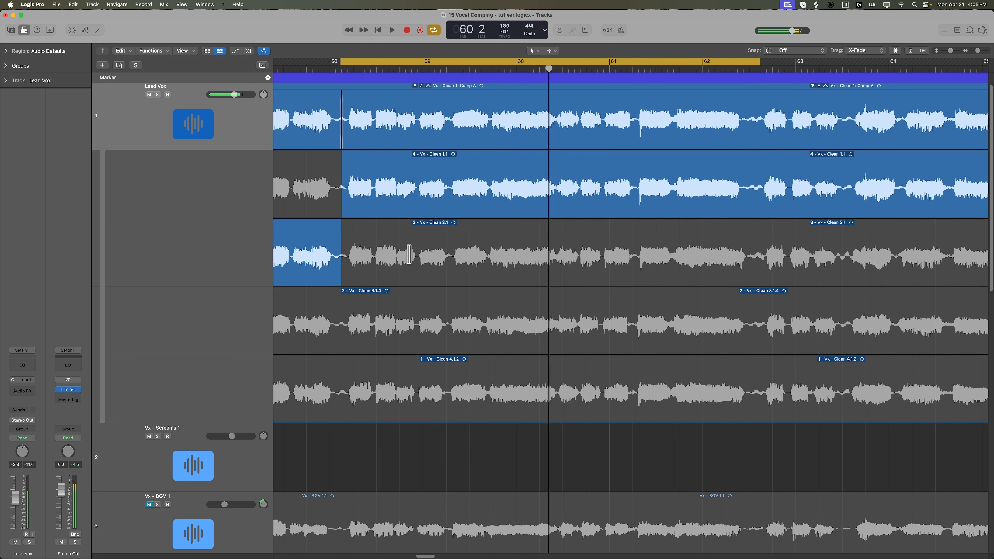
click(409, 255)
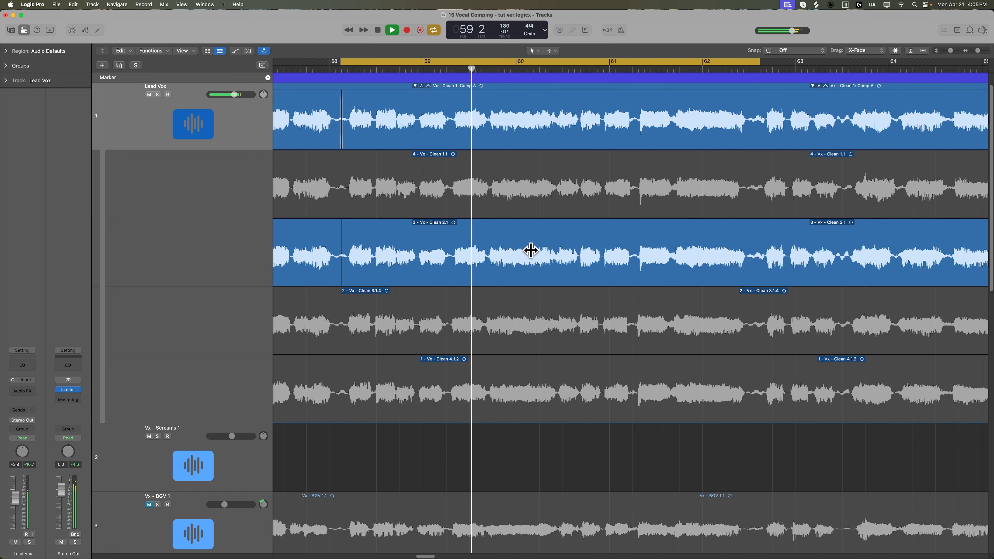
scroll(559, 277, right, 5)
scroll(560, 278, left, 2)
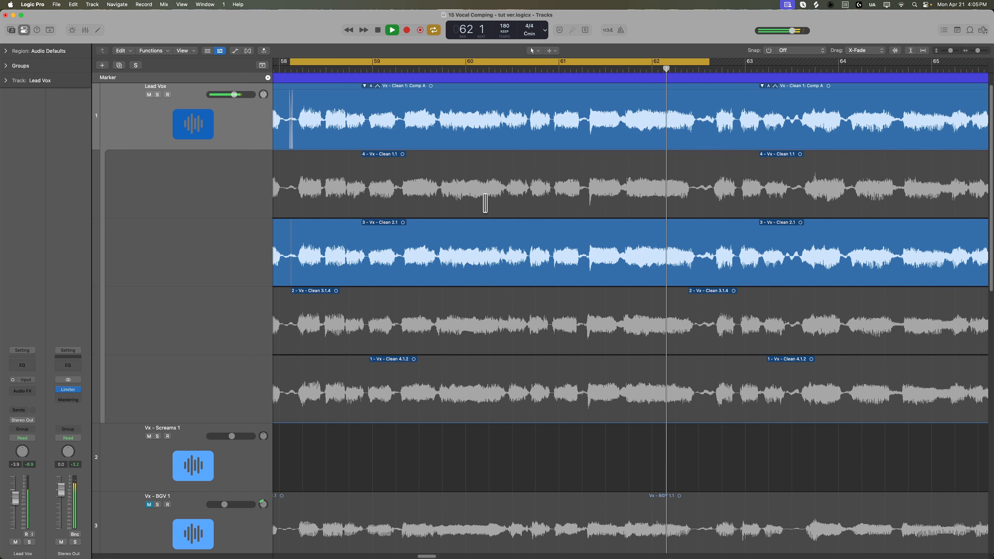
key(space)
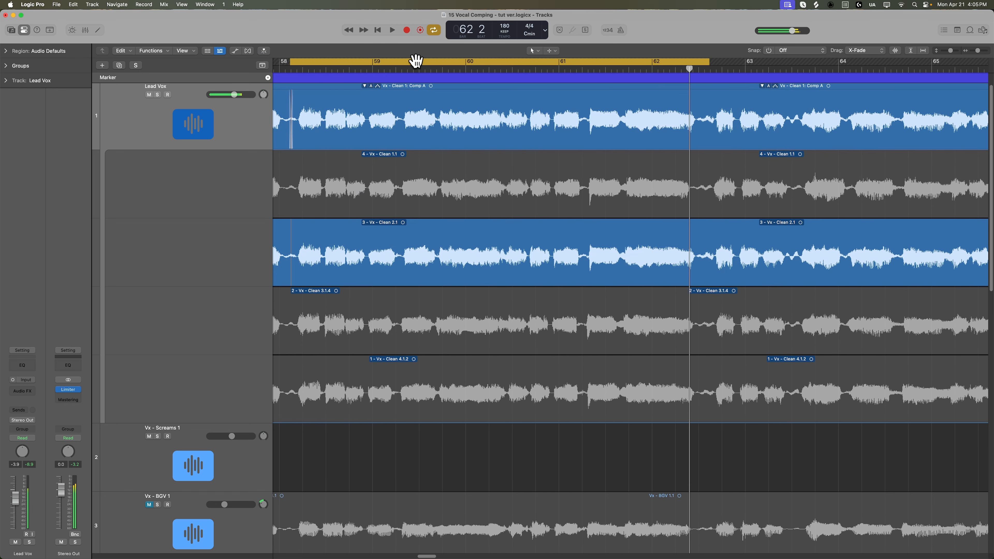
- Comp Vx - Clean 3.1.4 from about bar 61 beat 2 to bar 62 beat 3, adjusting both edges, and play it back
drag(416, 61, 535, 67)
drag(401, 263, 548, 285)
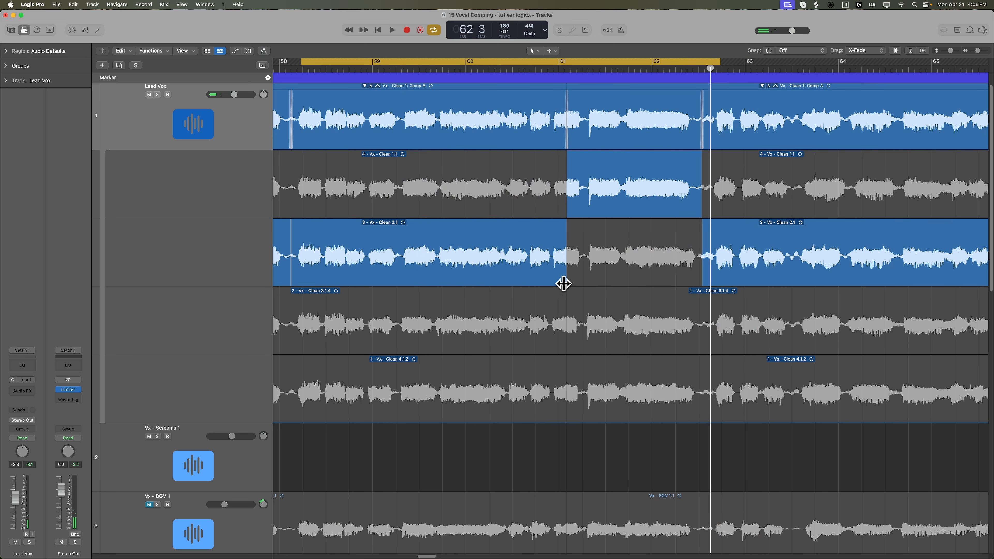
click(592, 309)
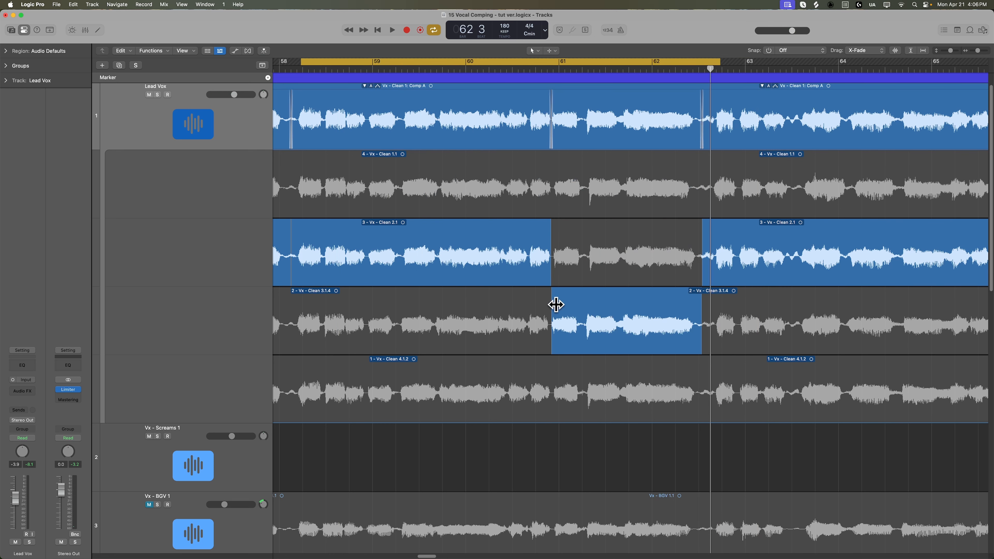
drag(554, 302, 587, 301)
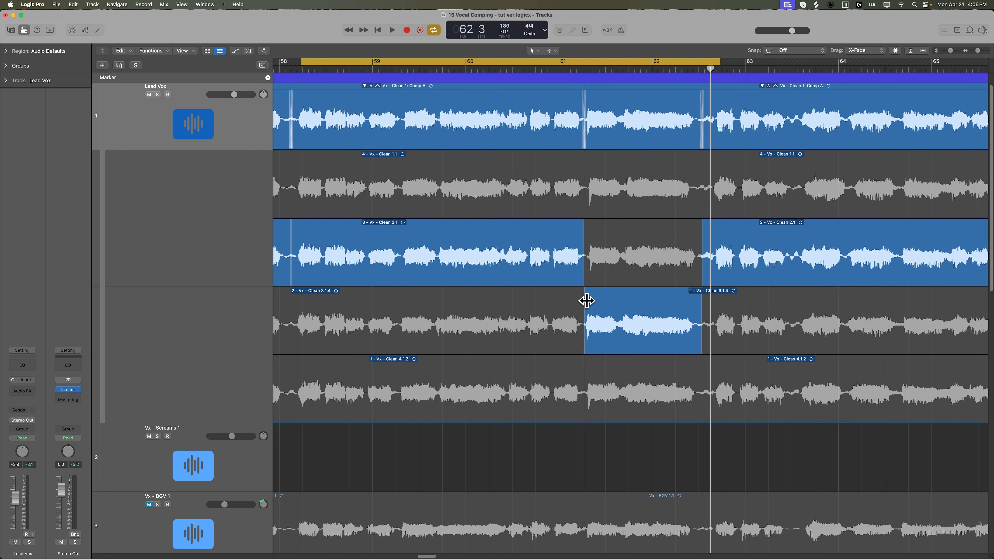
drag(703, 300, 707, 300)
key(space)
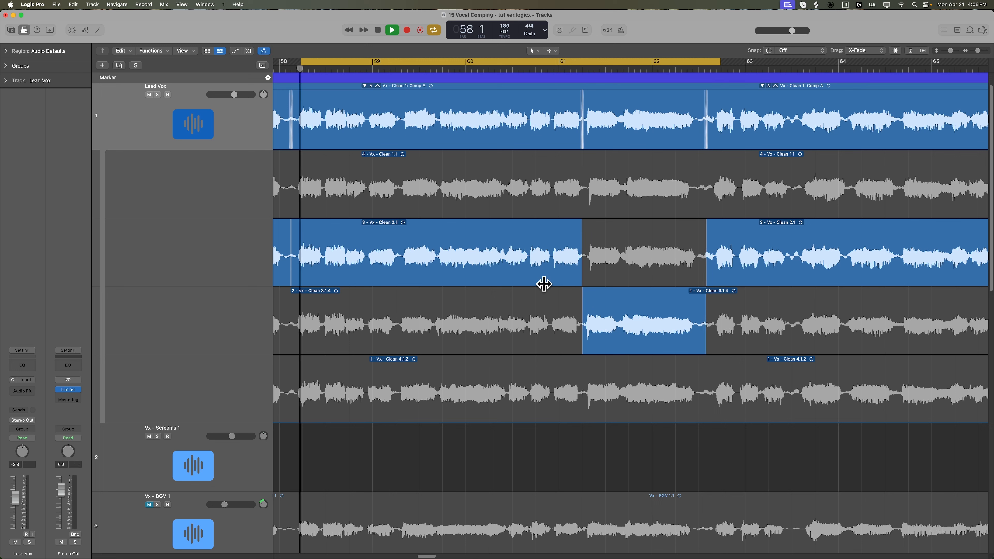
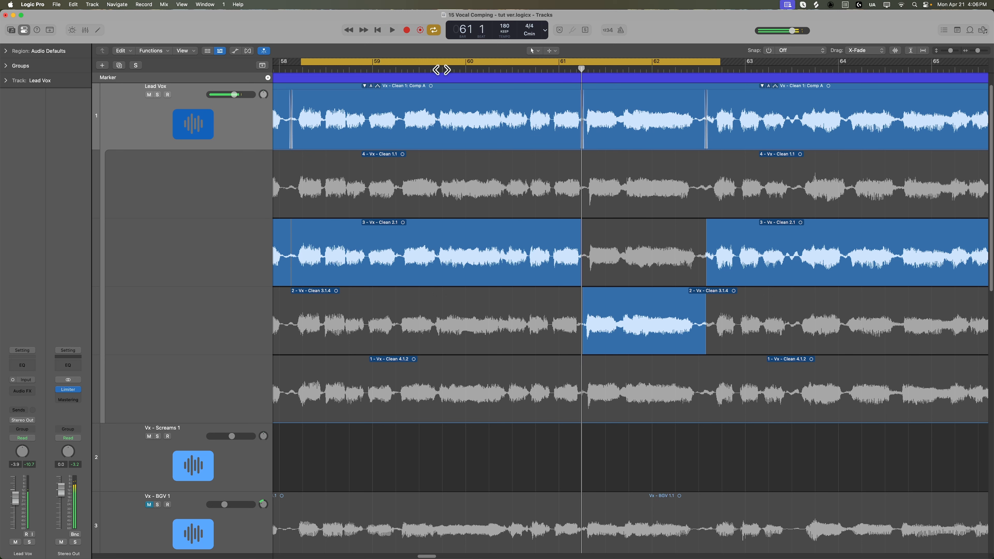
- Slice Vx - Clean 2.1 just after bar 58 and around the middle of bar 61, and shift the section between slightly later
drag(441, 69, 443, 165)
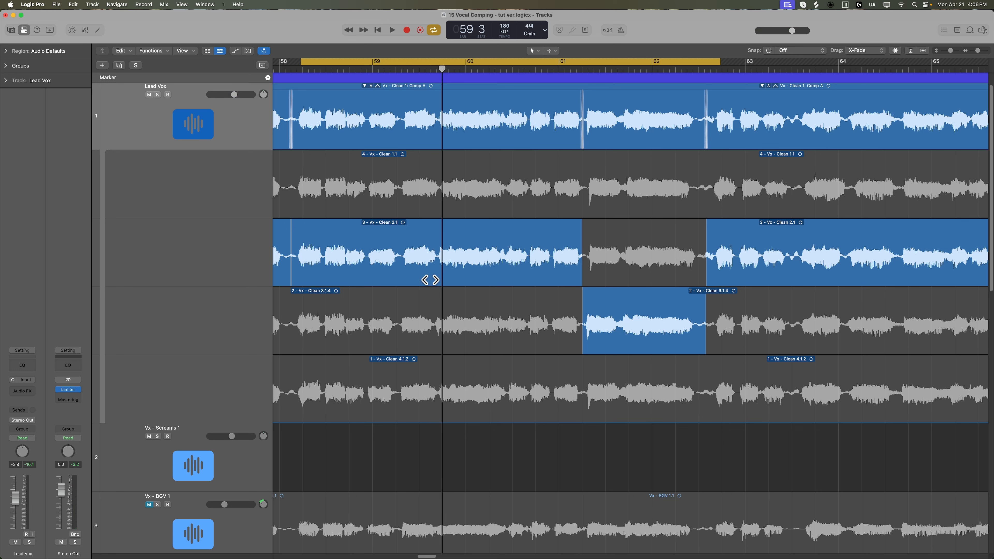
scroll(385, 294, left, 3)
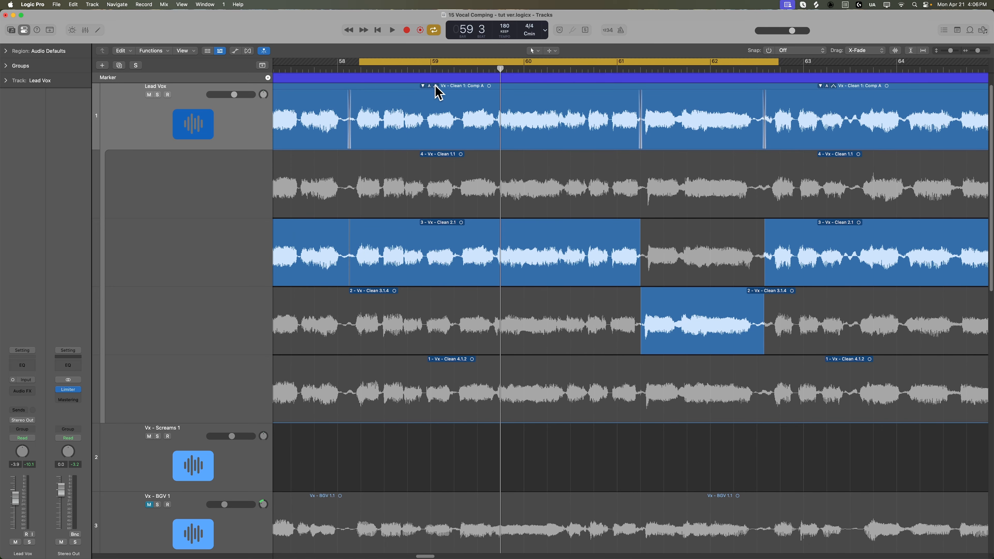
click(347, 236)
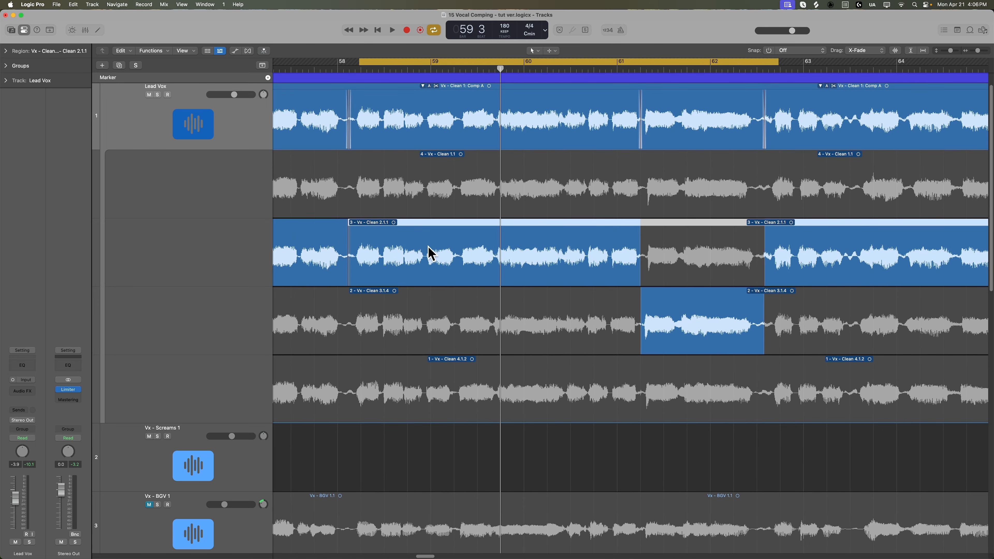
click(659, 235)
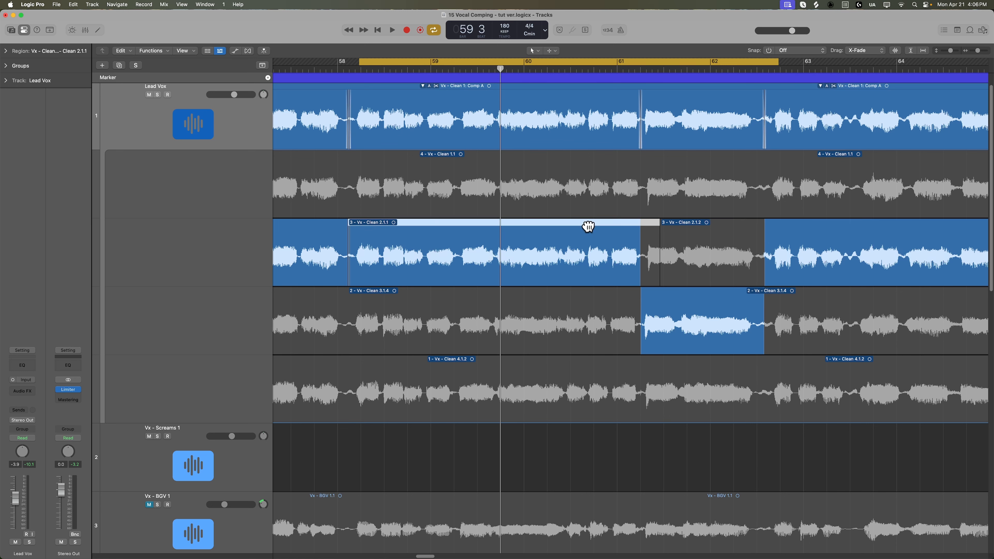
drag(588, 226, 591, 227)
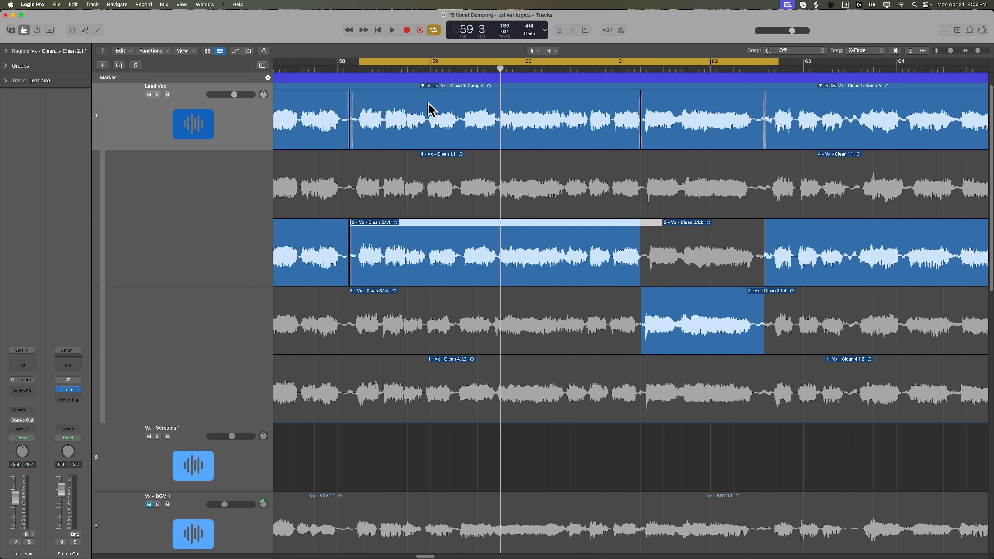
- Cover the gap in Vx - Clean 2.1 at the start of bar 58 with Vx - Clean 3.1.4, adjusting both edges of the short section
scroll(372, 120, left, 3)
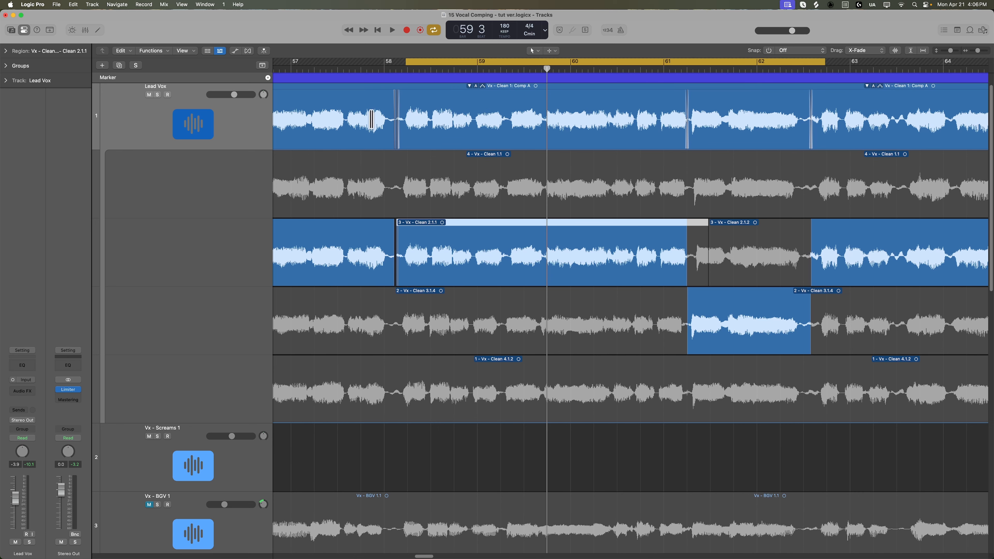
click(394, 69)
key(super+Right)
key(super+Right)
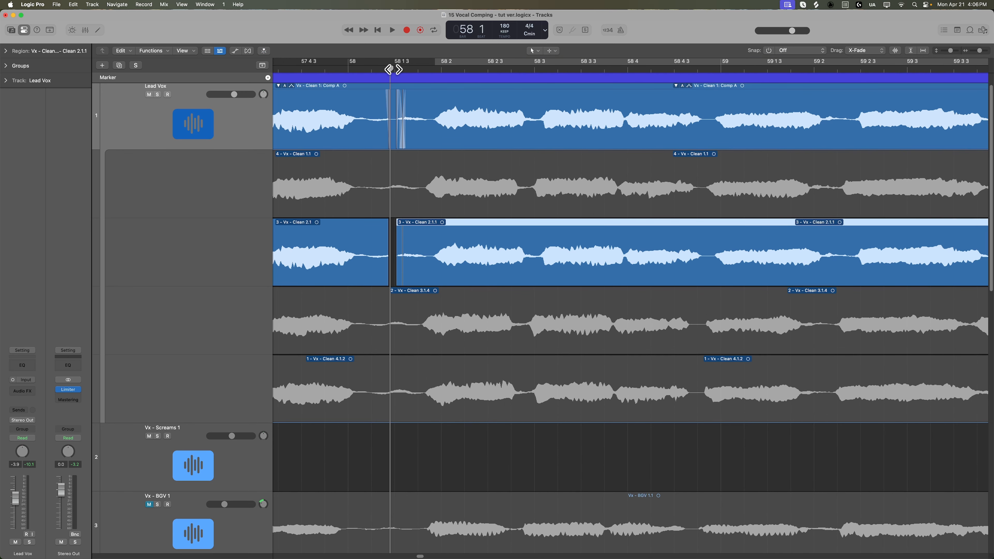
drag(388, 69, 362, 70)
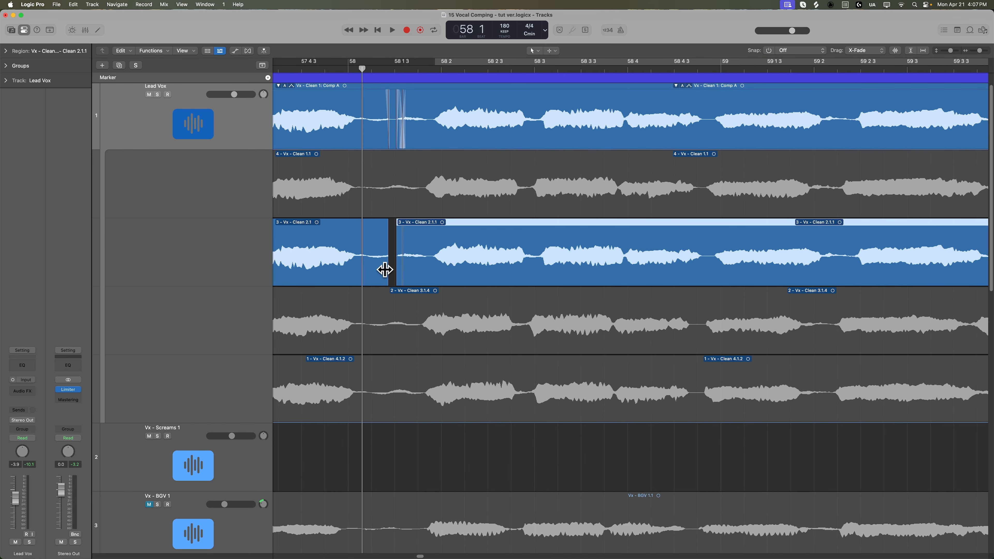
drag(370, 239, 419, 239)
click(367, 318)
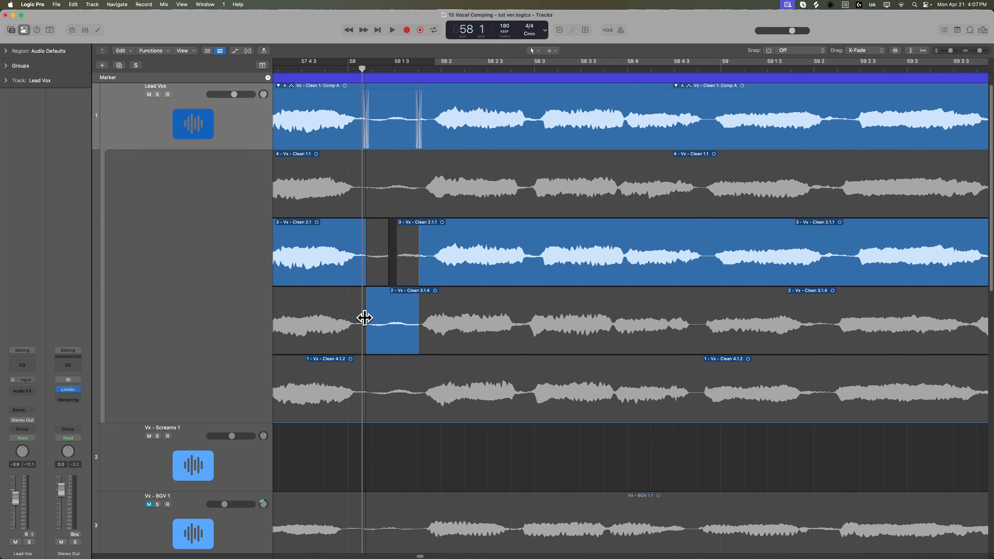
drag(419, 305, 414, 305)
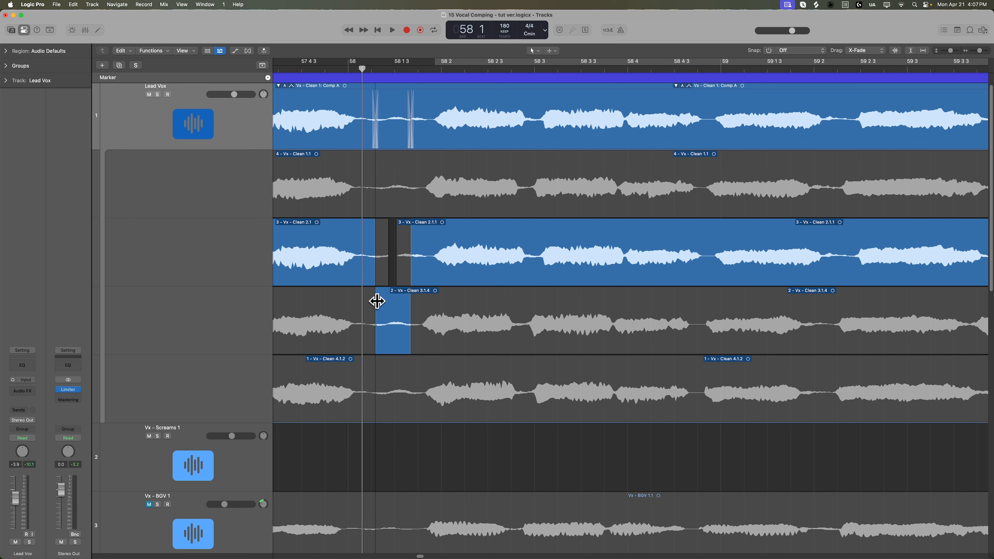
- Play the comp through the patched bar 58 transition and on into bar 61
key(space)
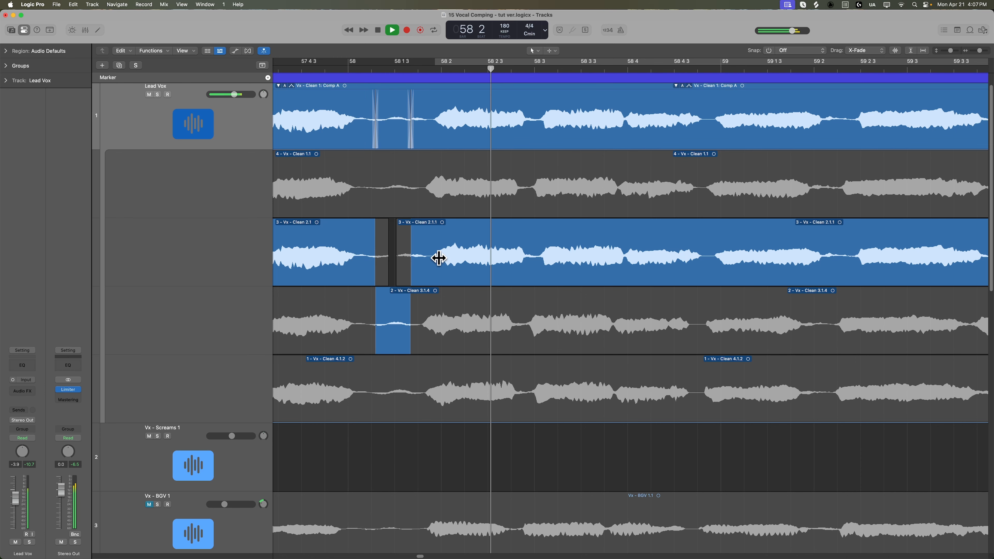
key(super+Left)
key(super+Left)
scroll(440, 259, right, 10)
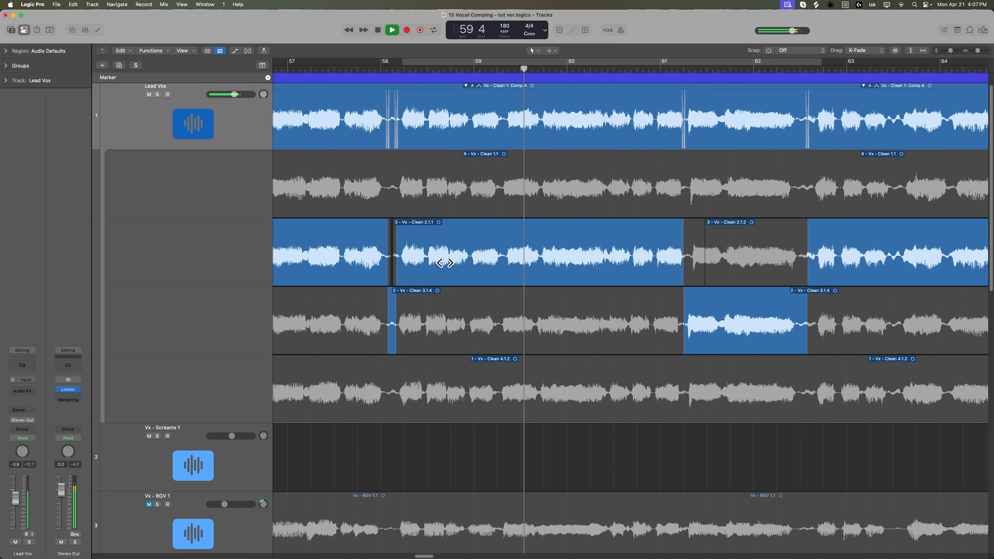
scroll(444, 262, up, 5)
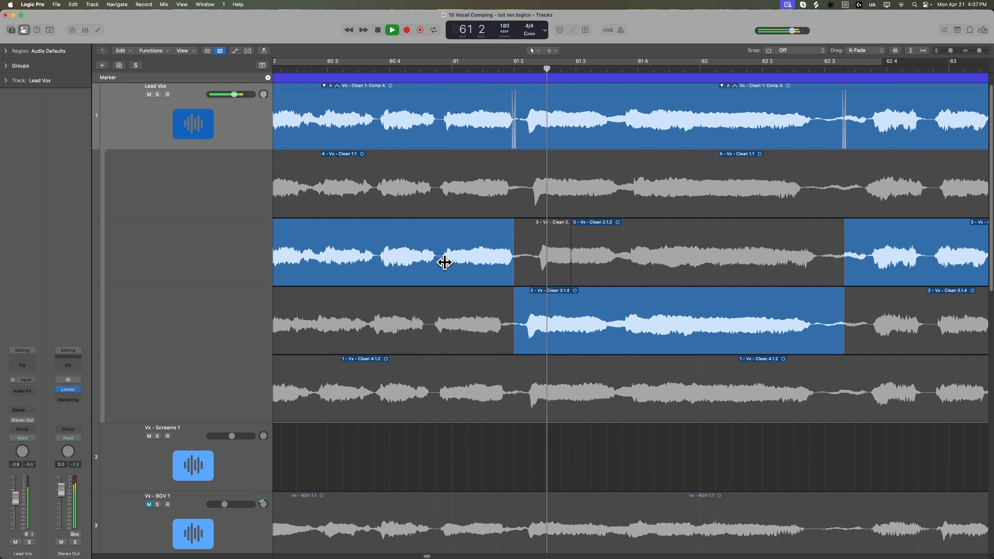
- Replay the comp from just before bar 58 through bar 62 to check the shifted phrase and its transitions
key(space)
key(super+Left)
key(super+Left)
key(super+Left)
key(super+Left)
click(479, 69)
key(space)
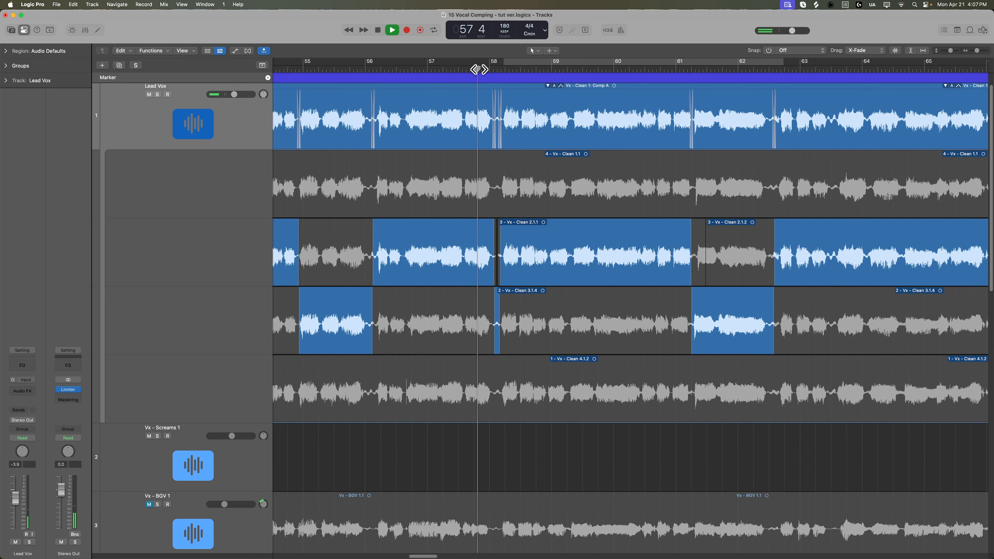
key(super+Right)
key(super+Right)
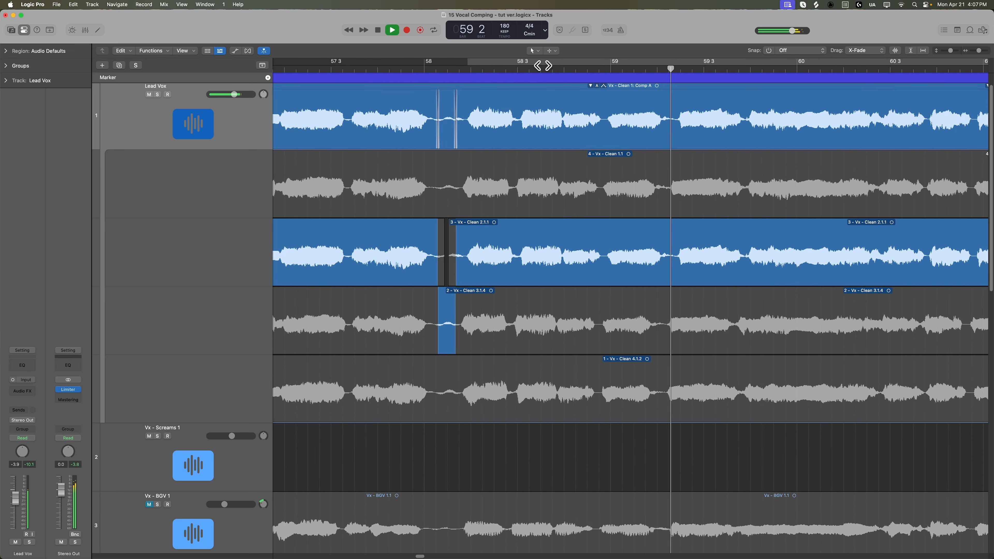
key(super+Right)
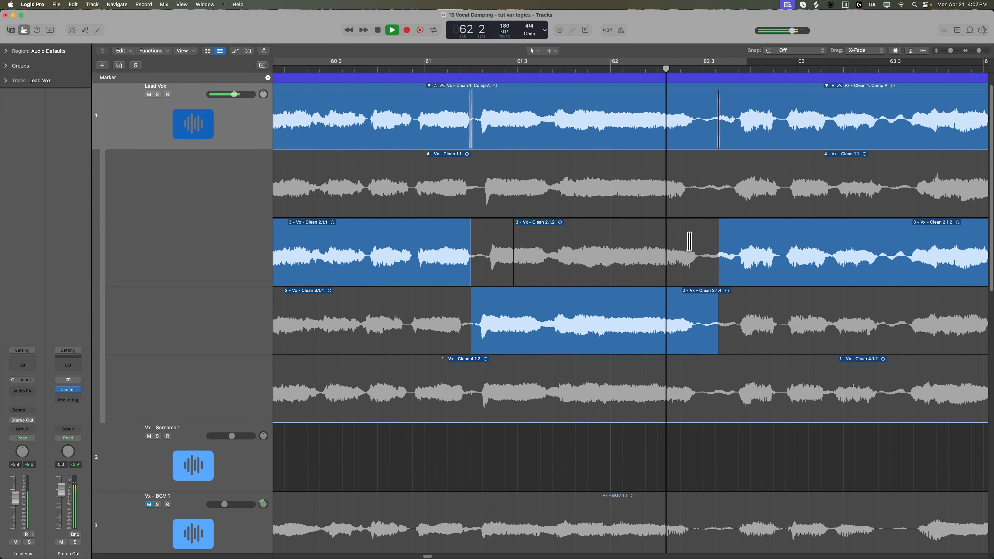
key(space)
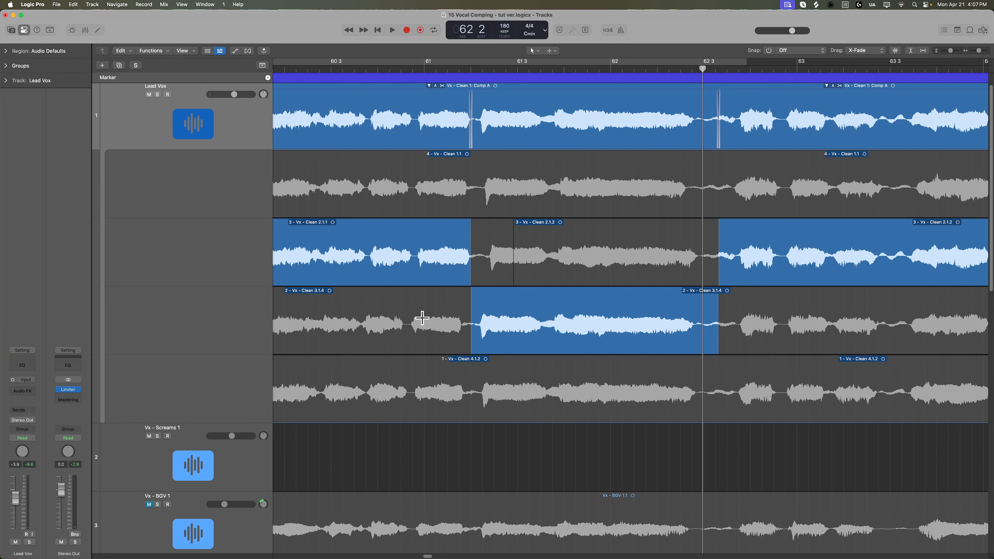
- Slice Vx - Clean 3.1.4 around the phrase from about bar 61 to late in bar 62, audition it, and shift the section slightly later
drag(422, 318, 766, 333)
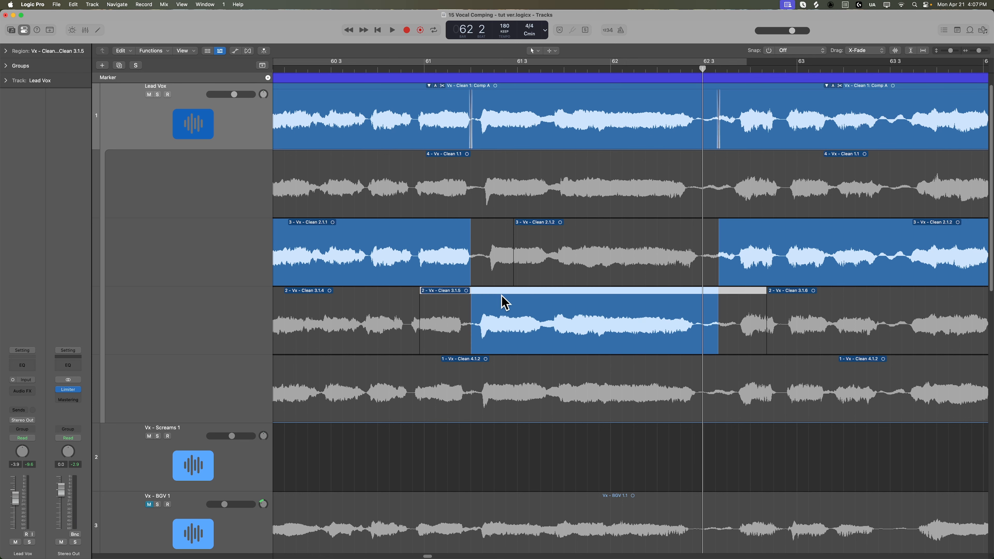
key(space)
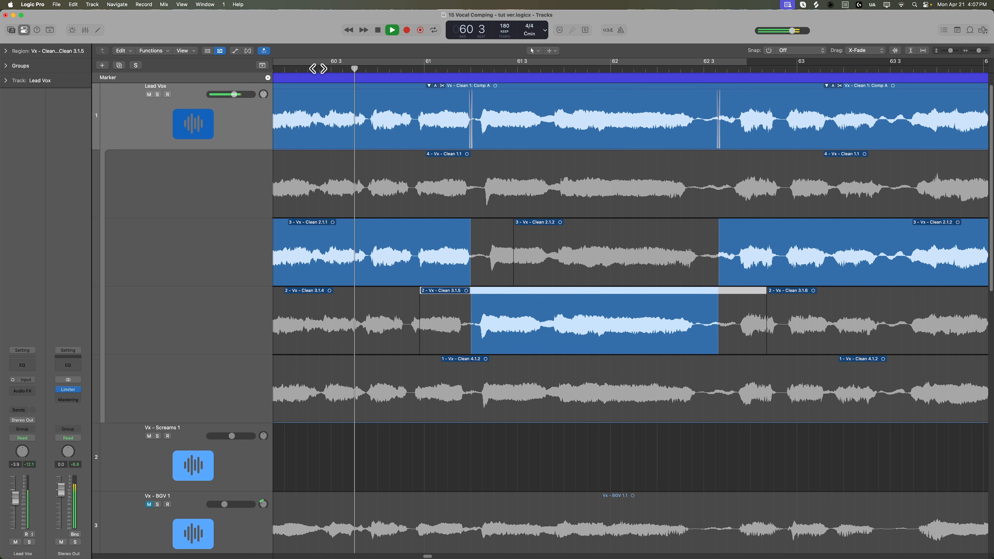
key(space)
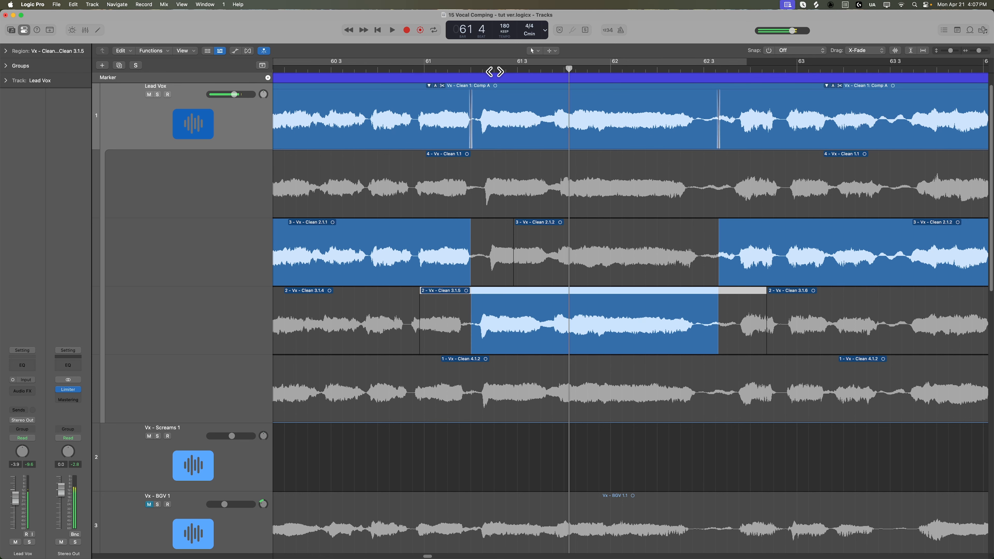
click(494, 71)
drag(540, 305, 548, 319)
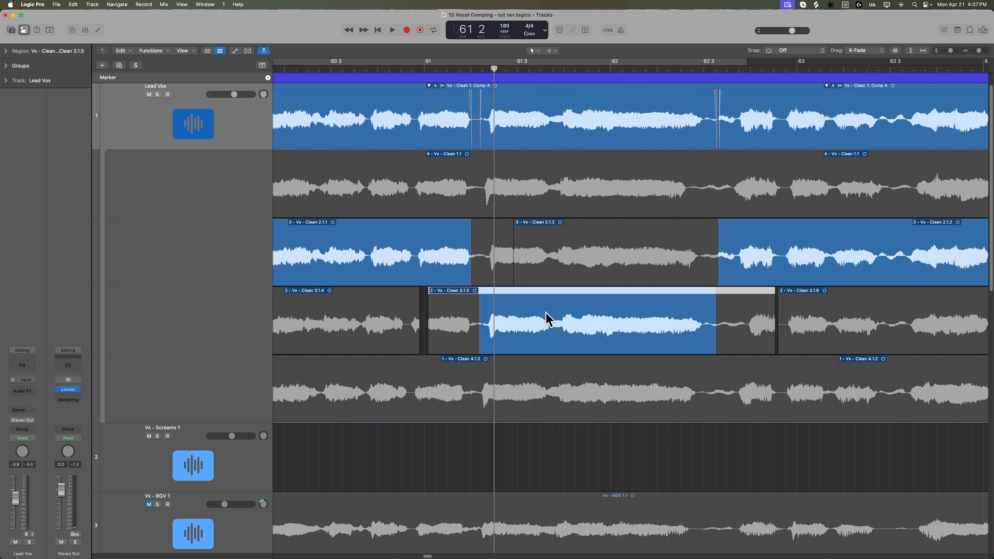
- Audition the shifted Vx - Clean 3.1.5 section, nudge it slightly earlier, and replay it from about bar 61
click(383, 69)
key(space)
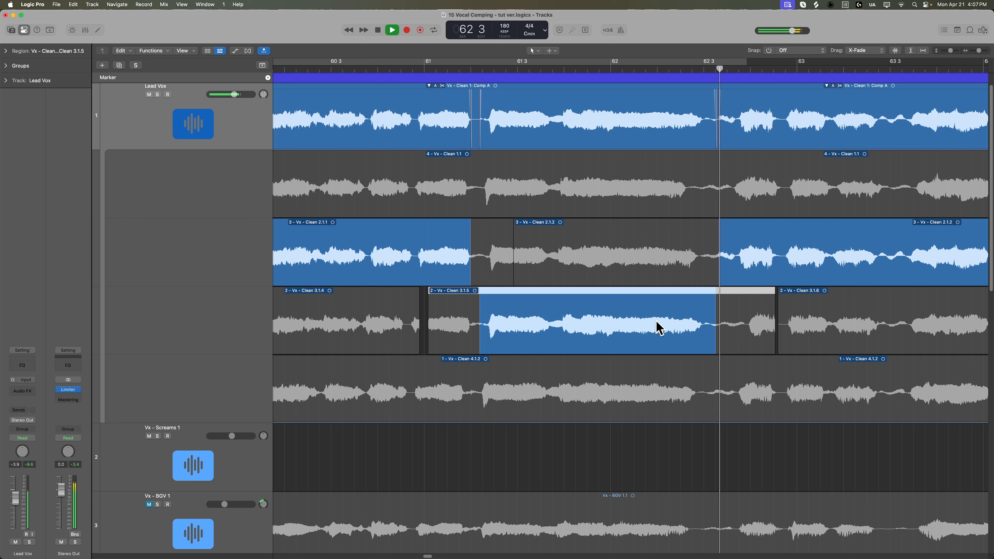
drag(656, 326, 652, 331)
click(433, 69)
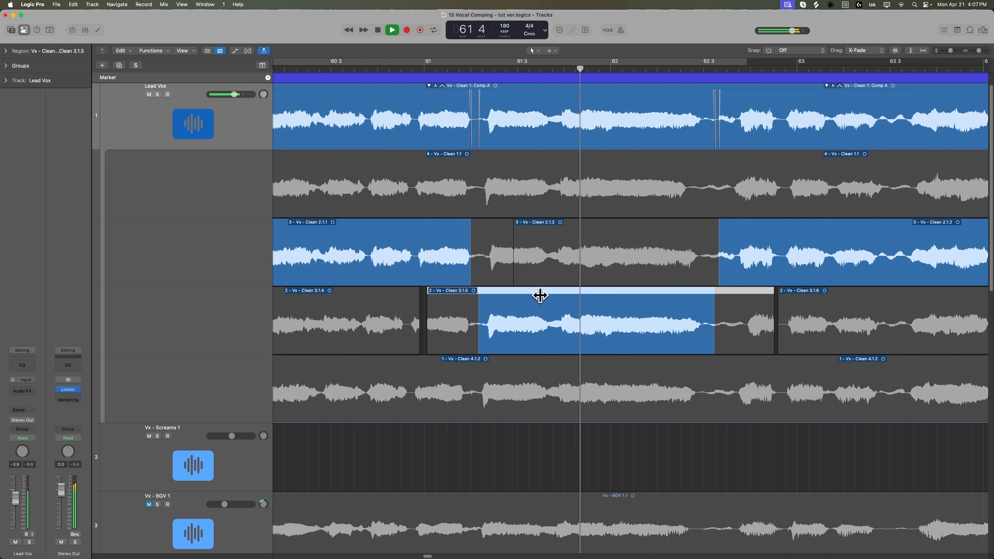
- Close the comp gaps at both ends of the Vx - Clean 3.1.5 section and play the comp from about bar 61
key(space)
drag(470, 229, 480, 229)
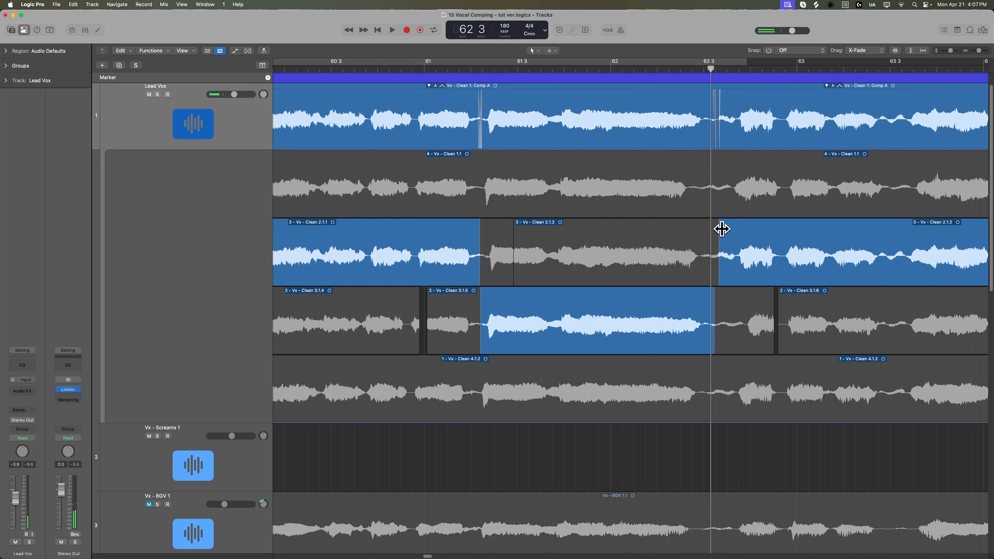
drag(711, 232, 721, 233)
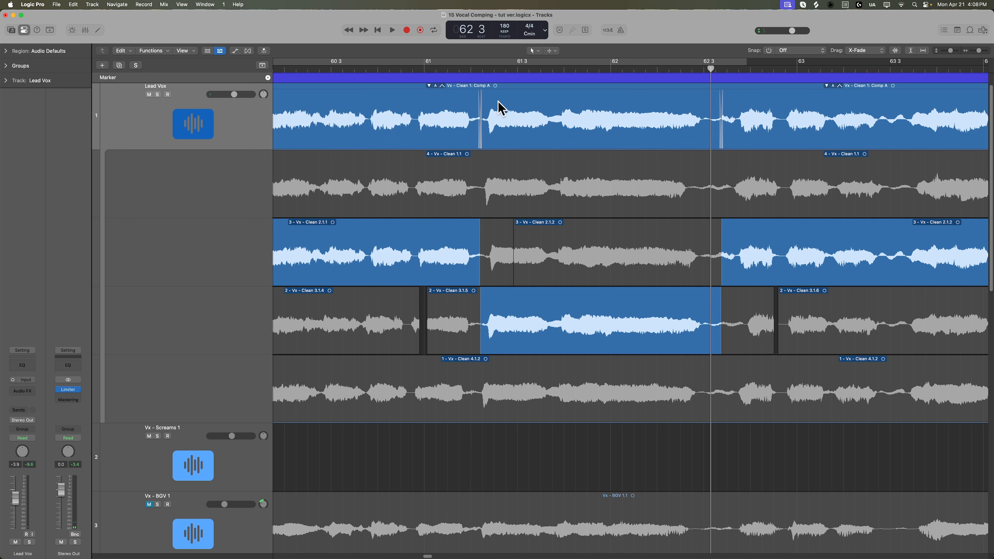
key(super+Left)
key(super+Left)
key(super+Left)
key(super+Left)
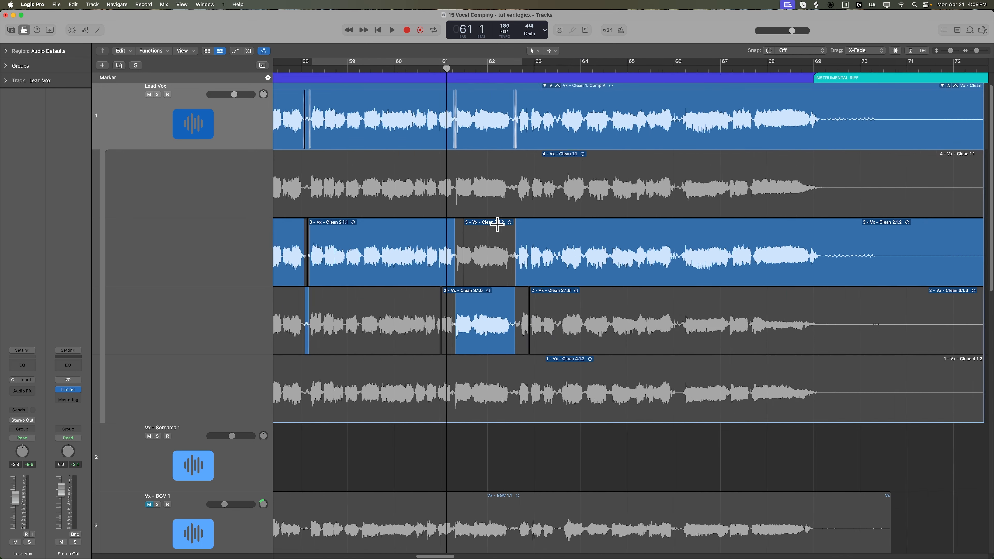
key(super+Right)
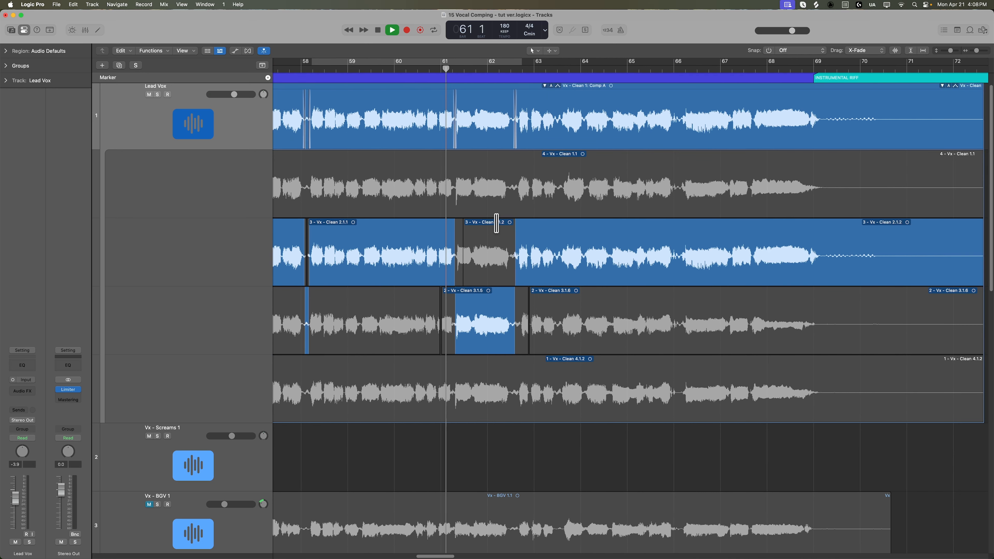
scroll(485, 241, right, 2)
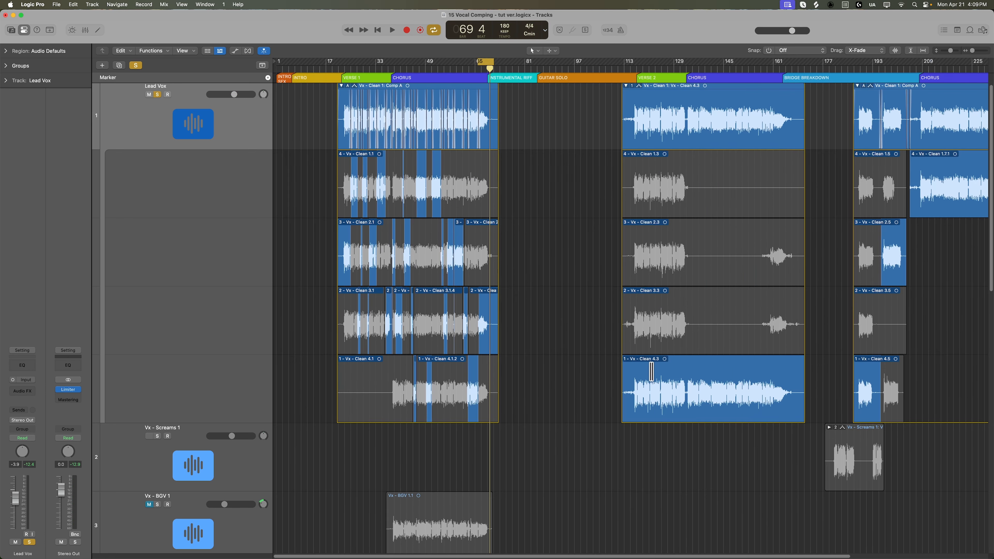
- Play the end of the second chorus from bar 161 to bar 166 and take Lead Vox out of solo
click(687, 69)
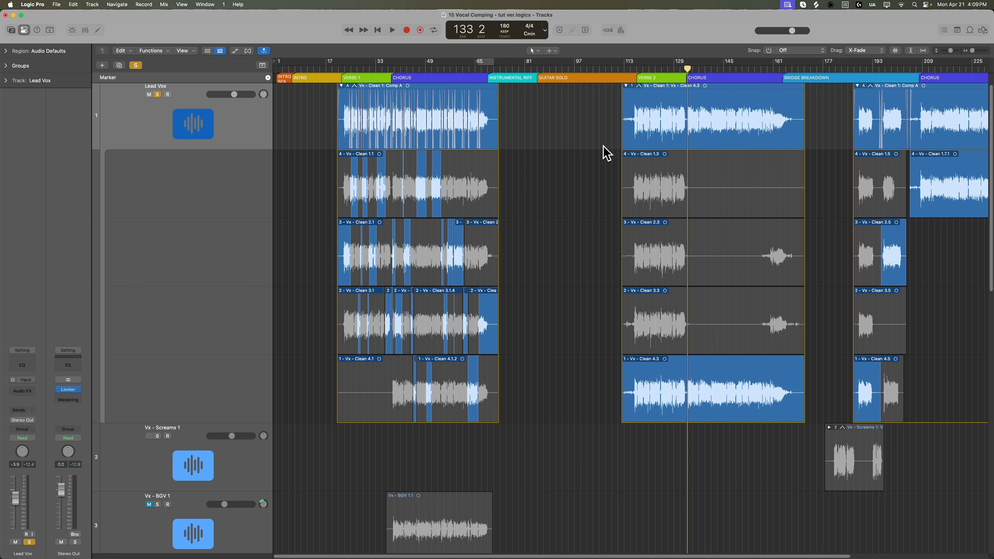
mouse_move(782, 67)
mouse_down()
mouse_move(825, 67)
mouse_move(774, 67)
mouse_up()
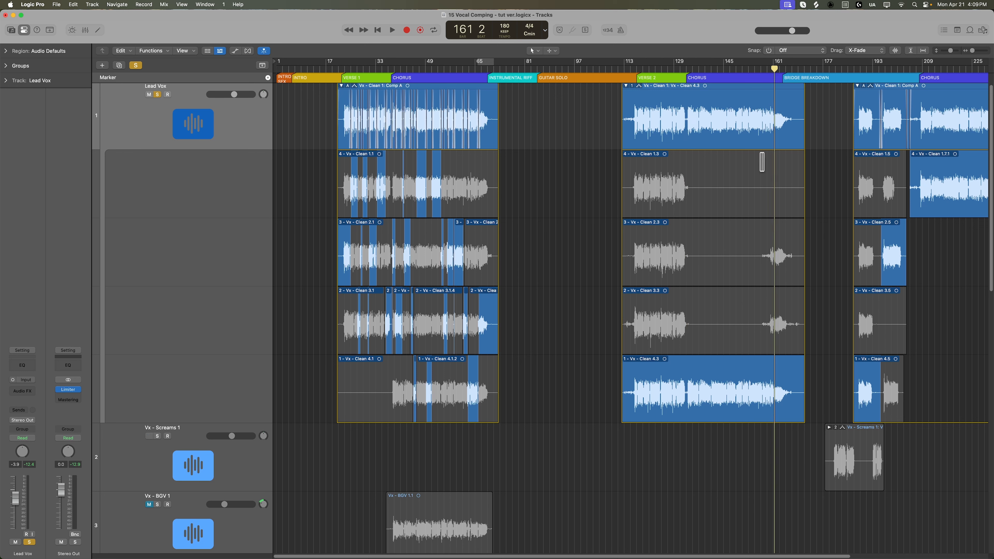
key(space)
key(s)
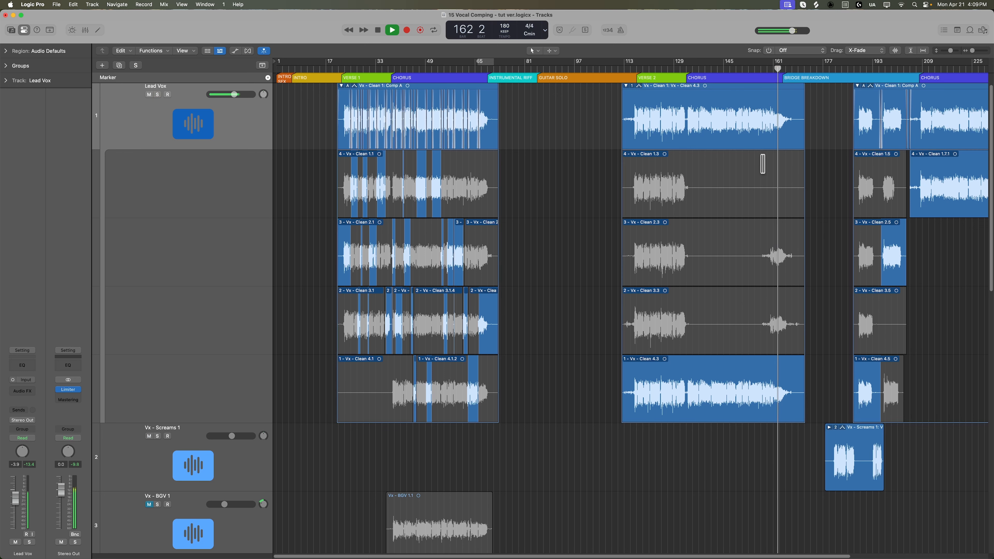
key(super+Right)
key(super+Right)
key(super+Right)
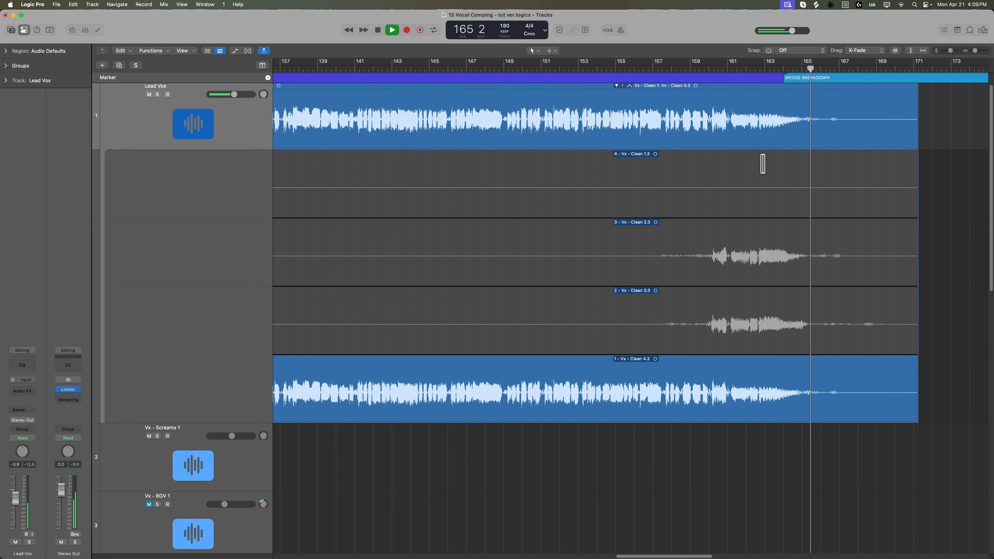
key(space)
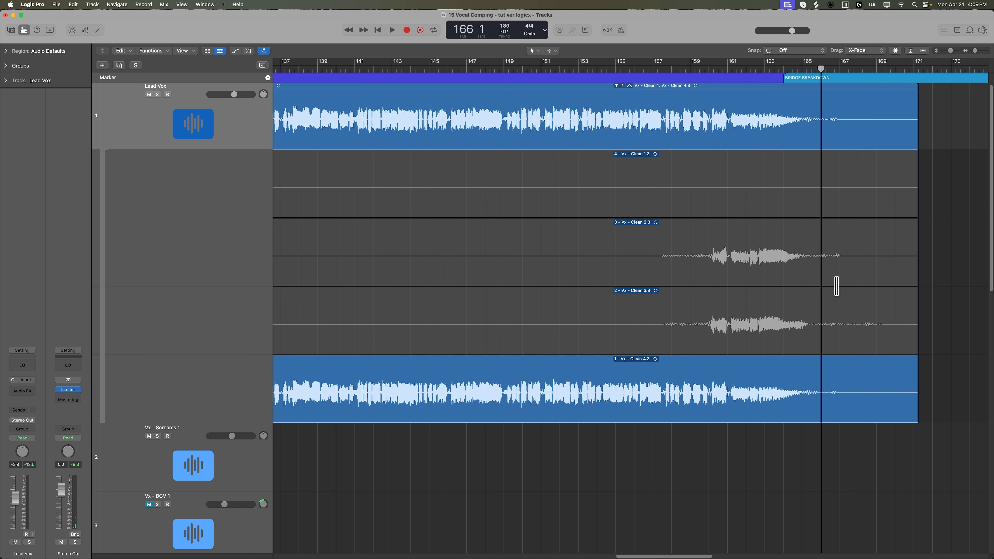
- Show the whole arrangement and move the playhead to bar 67 near the end of the first chorus
key(super+Left)
key(super+Left)
key(super+Left)
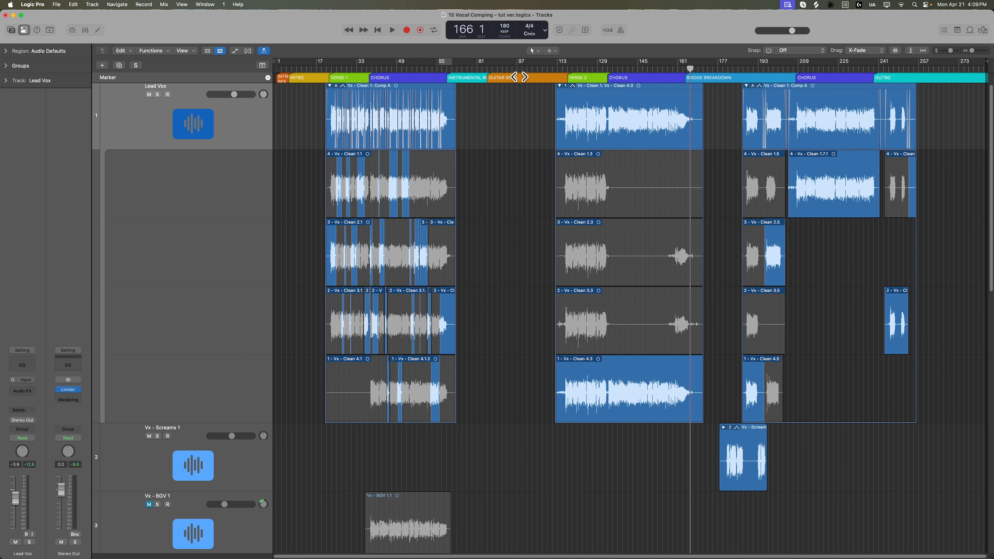
click(442, 70)
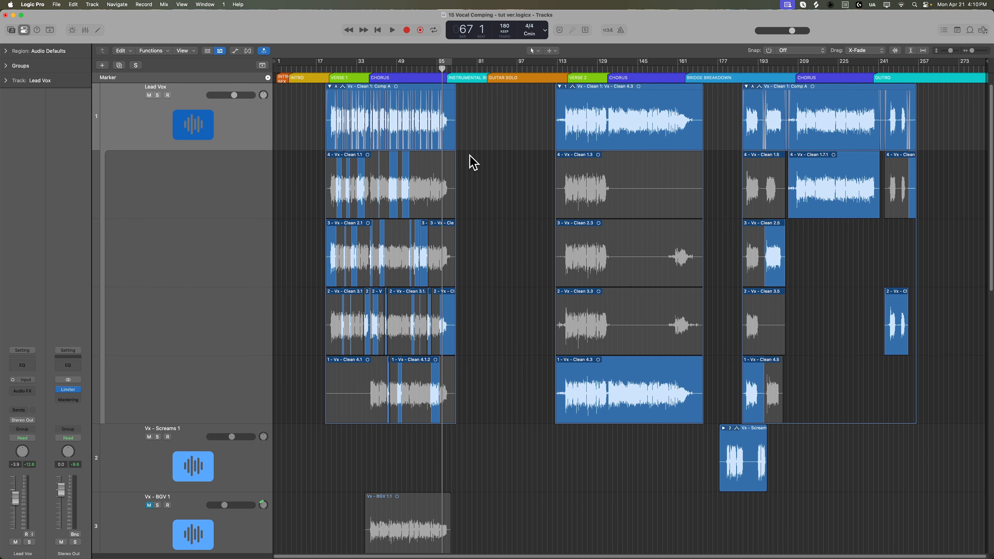
- Play the ending of the first chorus from just before bar 66
key(super+Right)
key(super+Right)
key(super+Right)
key(super+Right)
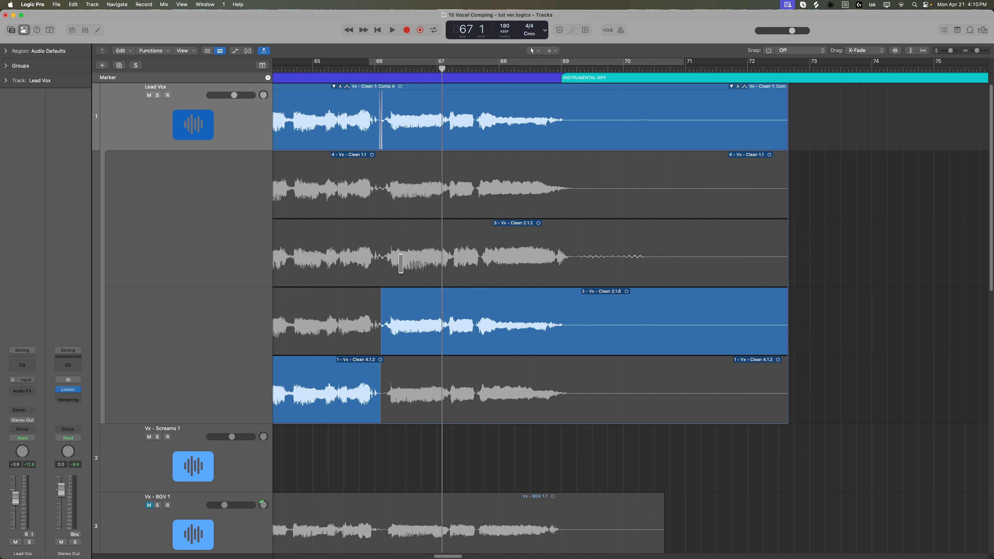
key(space)
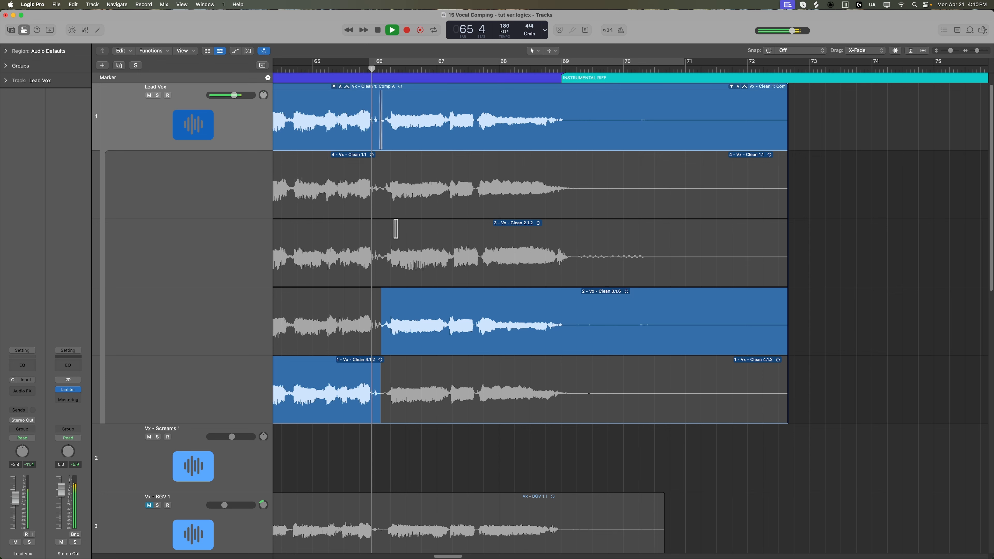
key(space)
- Try take Vx - Clean 2.1.2 for the phrase after bar 66 and play it from about bar 66
click(472, 264)
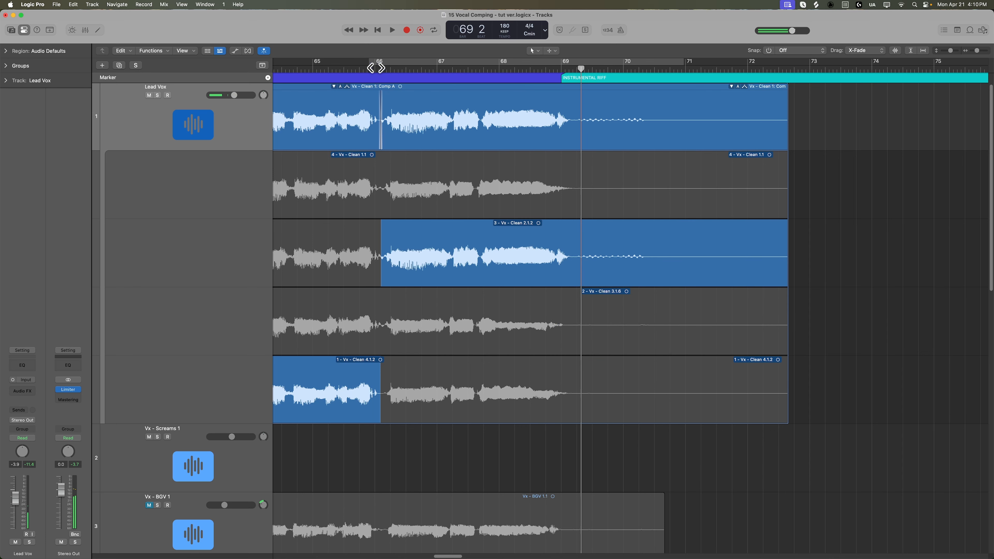
click(376, 67)
key(space)
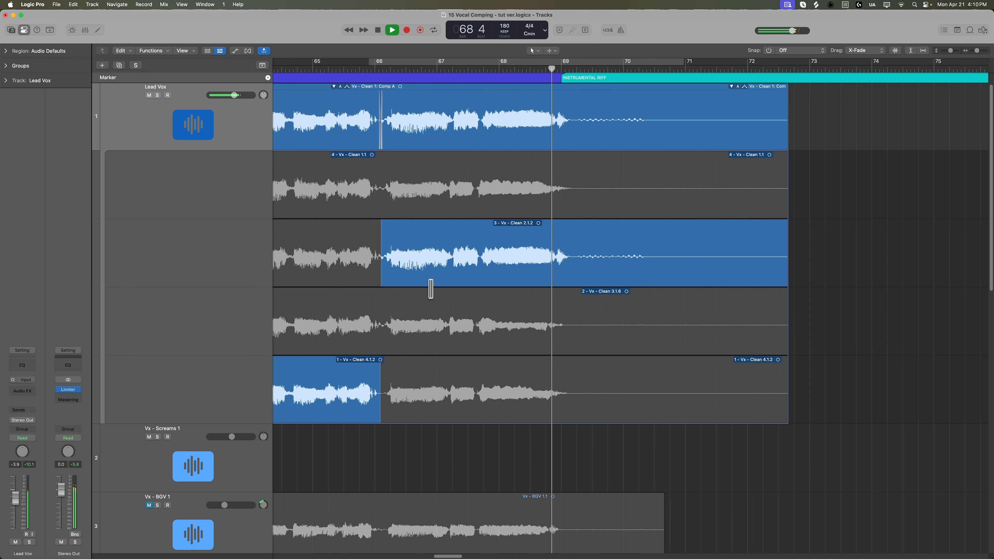
key(space)
- Use take Vx - Clean 1.1 for the last chorus phrase after bar 66 and play it from about bar 66
click(456, 197)
click(375, 67)
key(space)
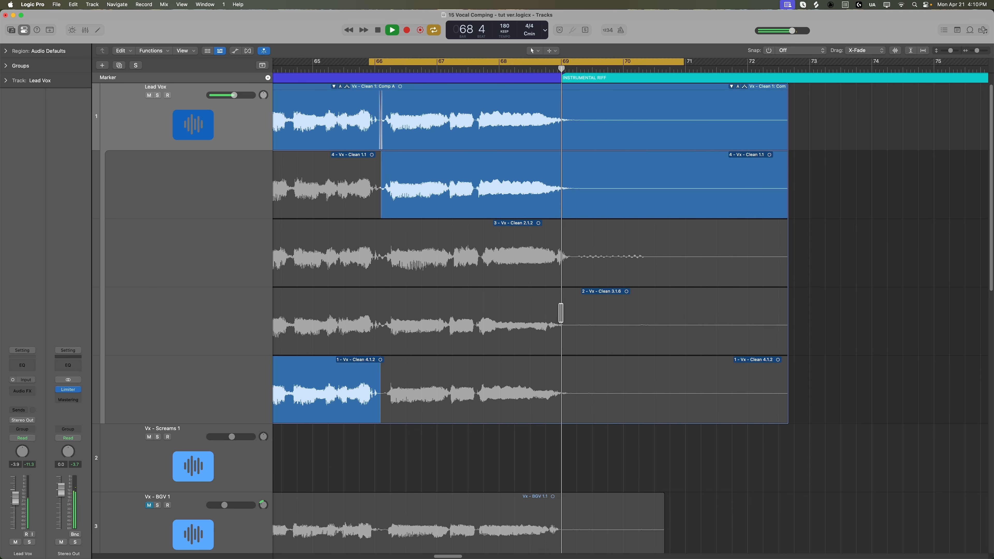
key(space)
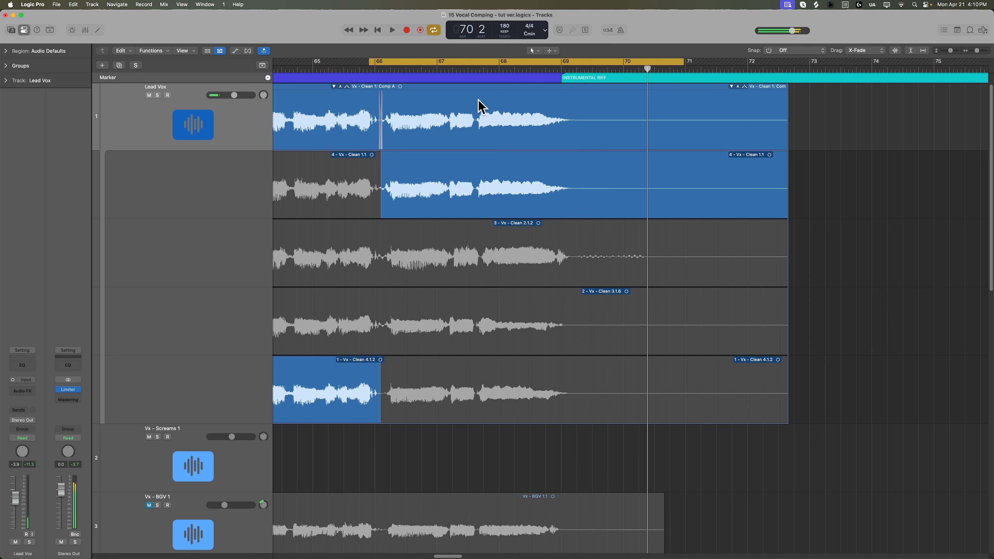
click(474, 64)
click(483, 70)
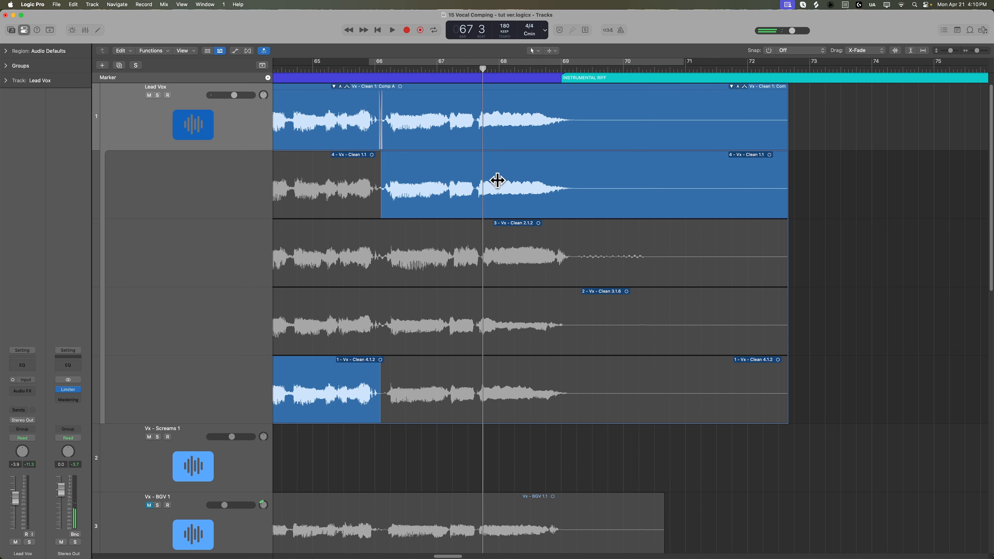
- Play the comp from about bar 62 and move the comp boundary just after bar 66 slightly earlier
scroll(549, 298, left, 5)
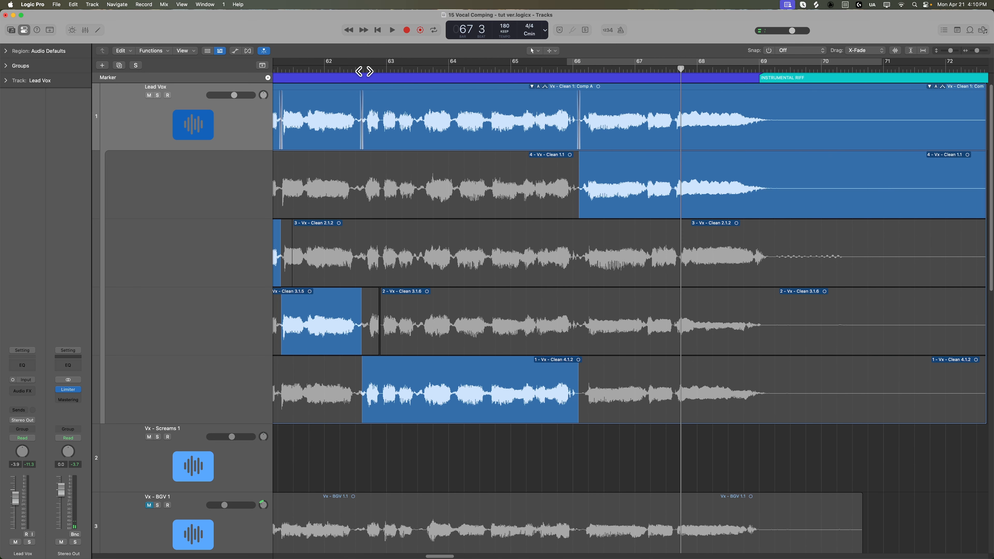
click(354, 69)
key(space)
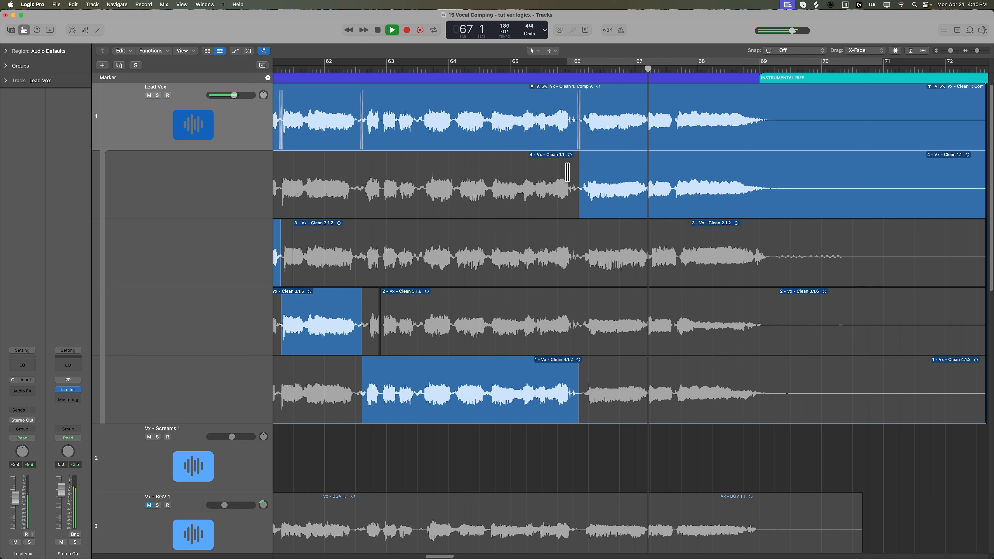
drag(578, 168, 577, 211)
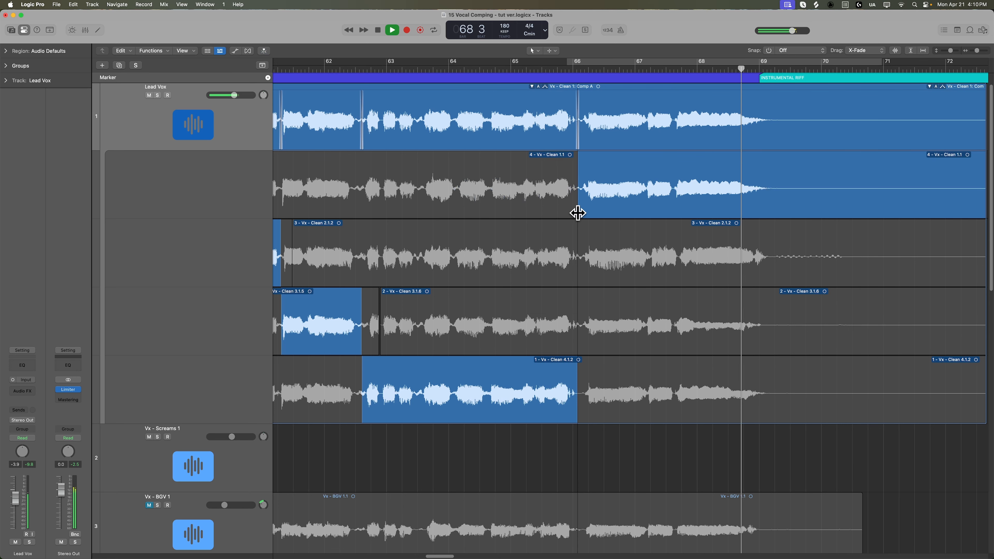
key(space)
- Use take Vx - Clean 3.1.6 for the phrase from about bar 63 to bar 66 and play it from about bar 62
click(421, 340)
click(346, 68)
key(space)
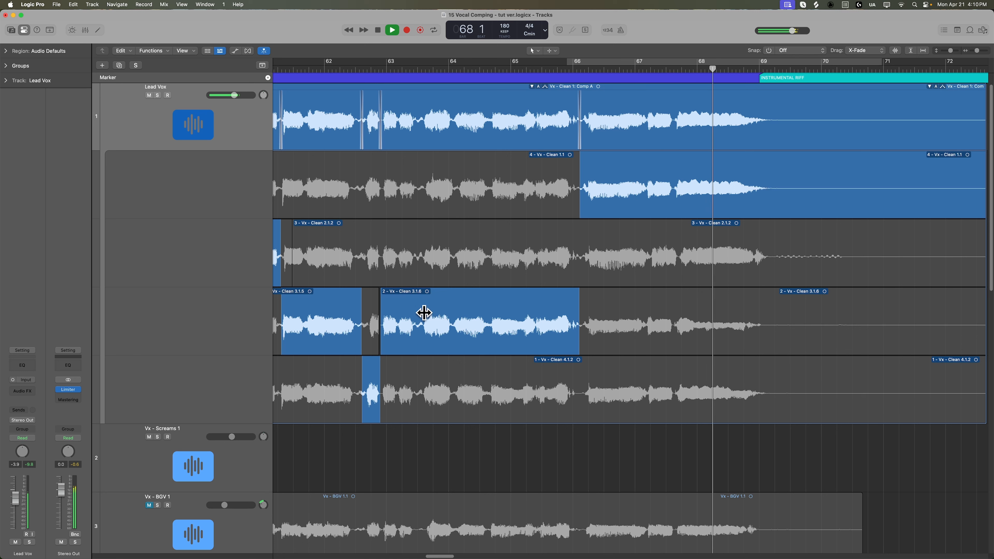
key(space)
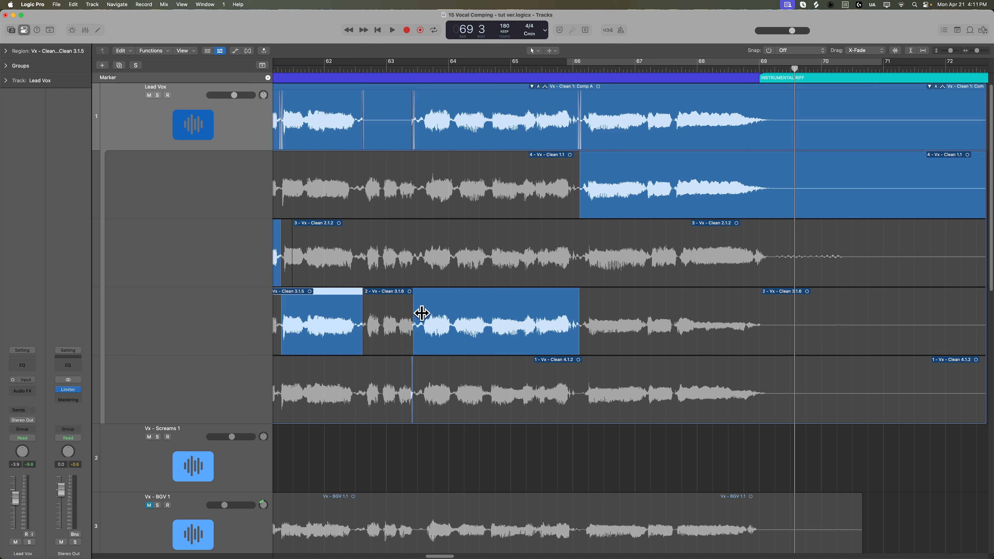
- Extend the Vx - Clean 3.1.6 section back to meet the 3.1.5 section and play from about bar 62 to bar 69
drag(421, 313, 359, 301)
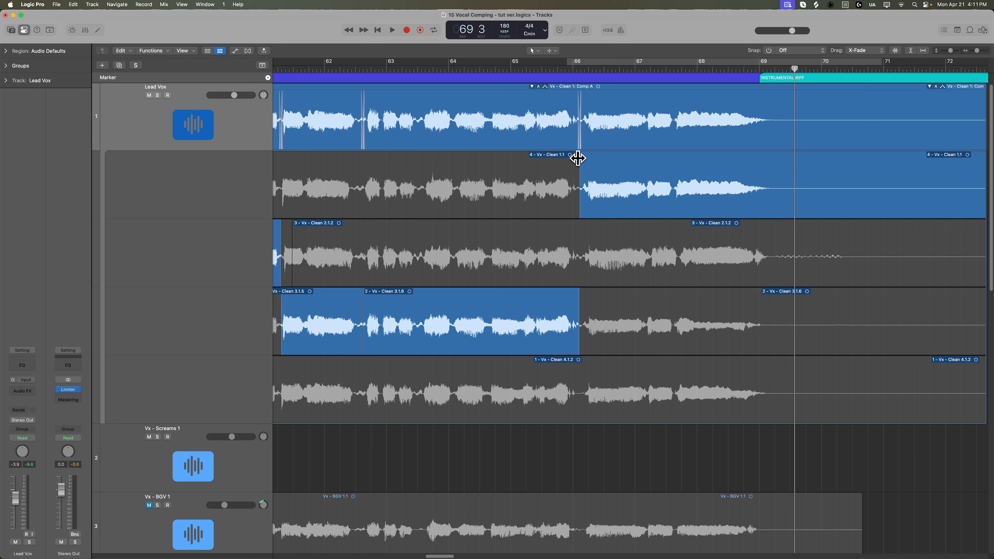
click(333, 68)
key(space)
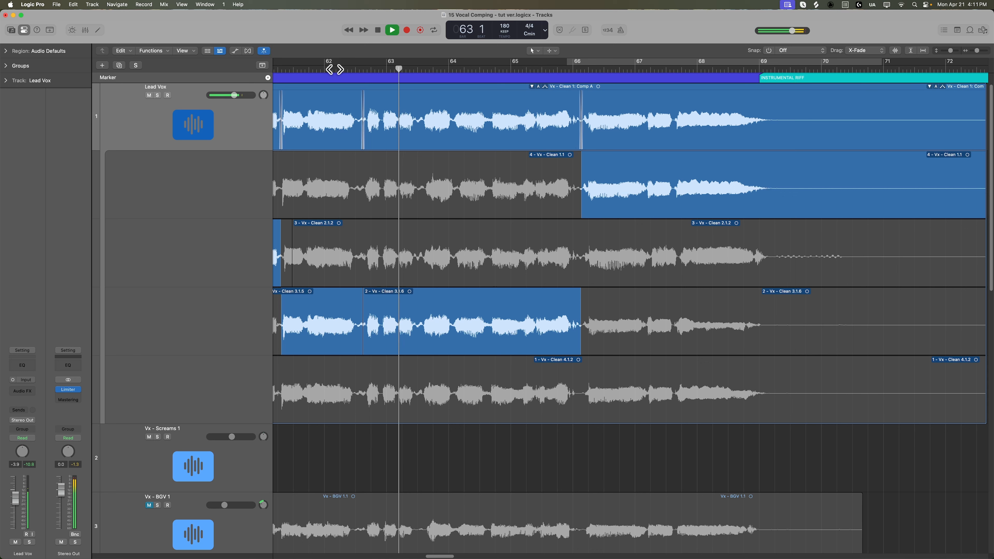
key(super+Right)
key(super+Right)
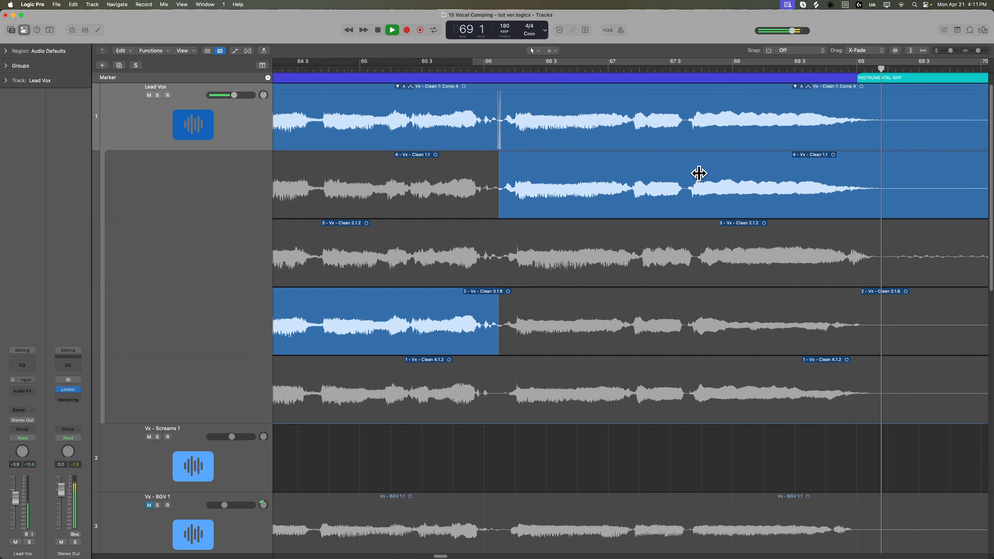
key(space)
- Split take Vx - Clean 1.1 just after bar 66 and shift its last phrase slightly later, closing the comp gap before it
click(701, 70)
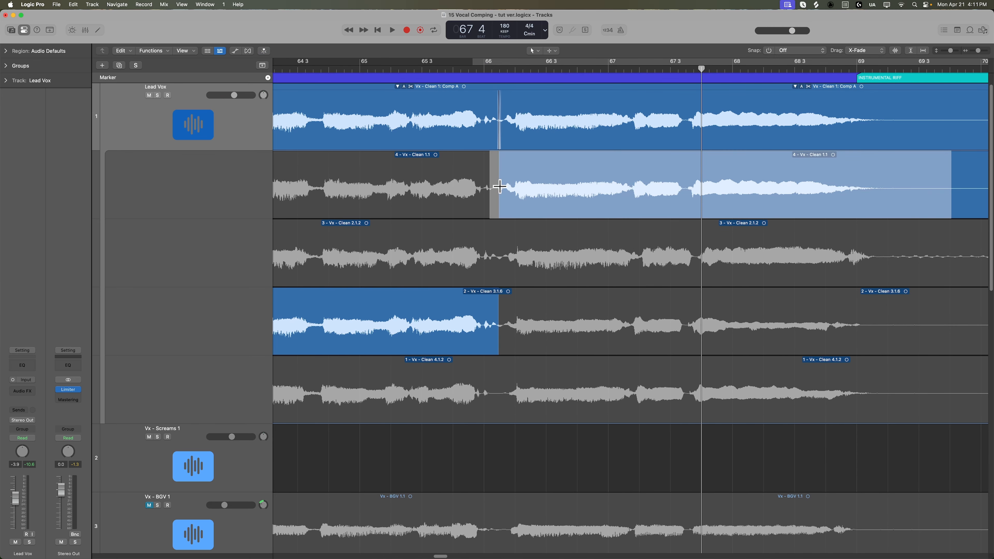
super+double_click(496, 190)
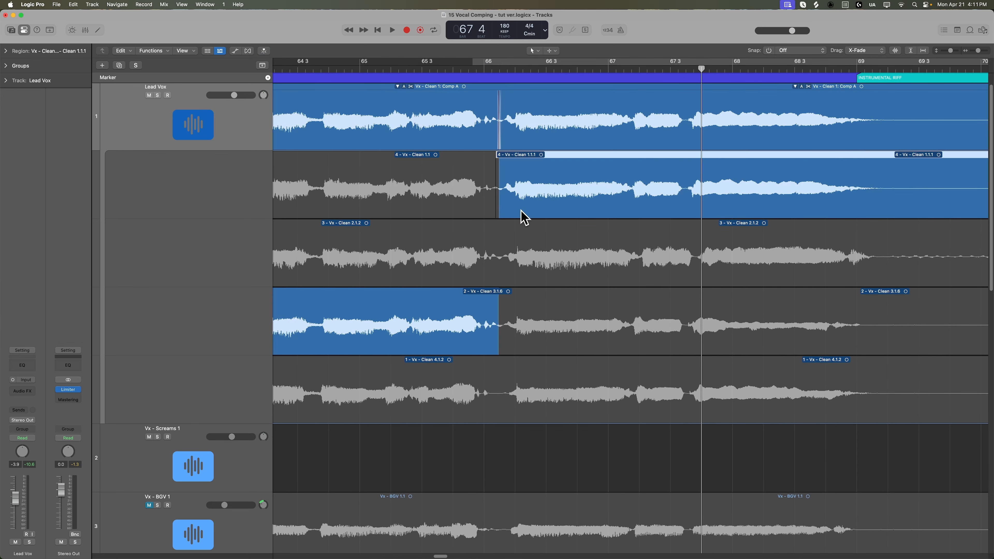
drag(524, 210, 526, 208)
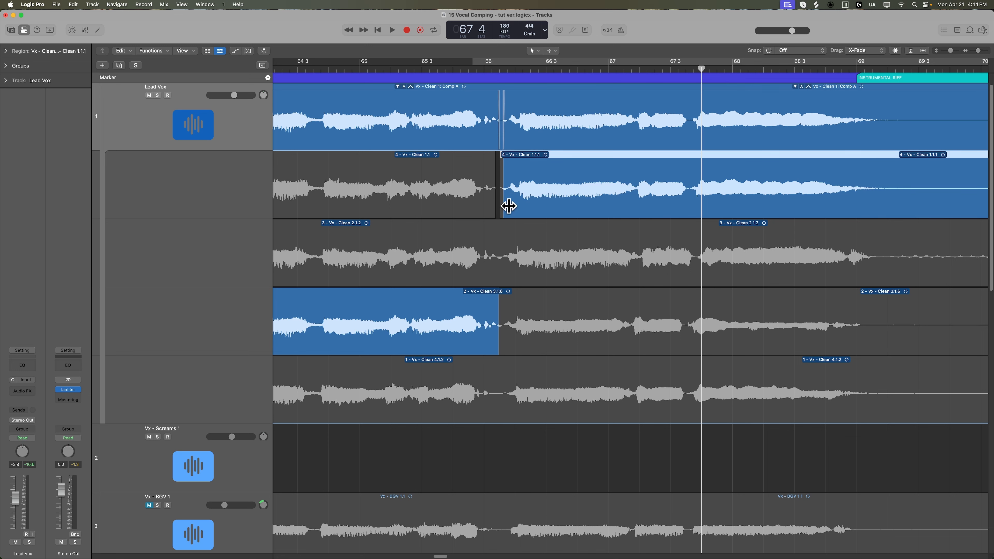
drag(499, 312, 504, 310)
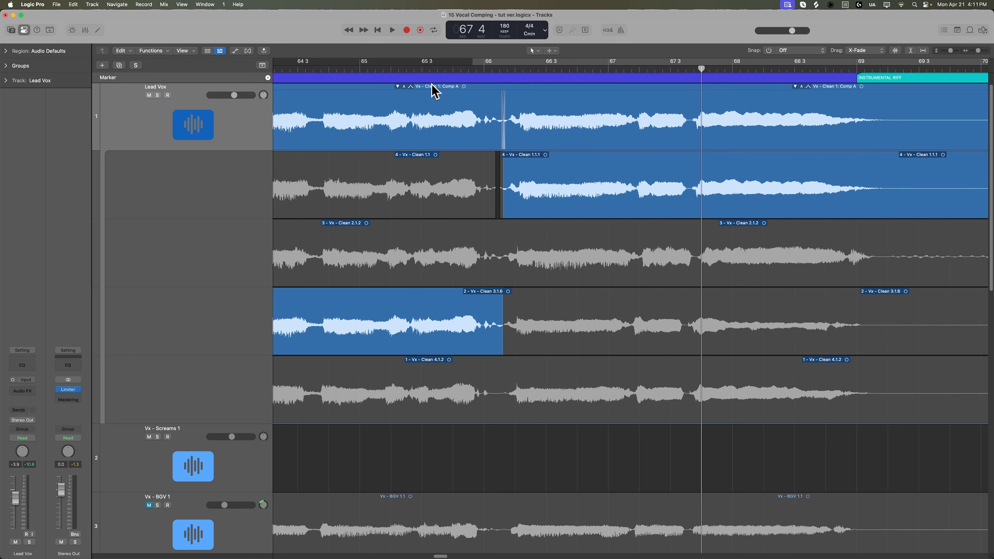
- Play the shifted phrase from bar 65 and check its word onsets against the grid at bar 66 and beat 67 4
click(369, 67)
key(space)
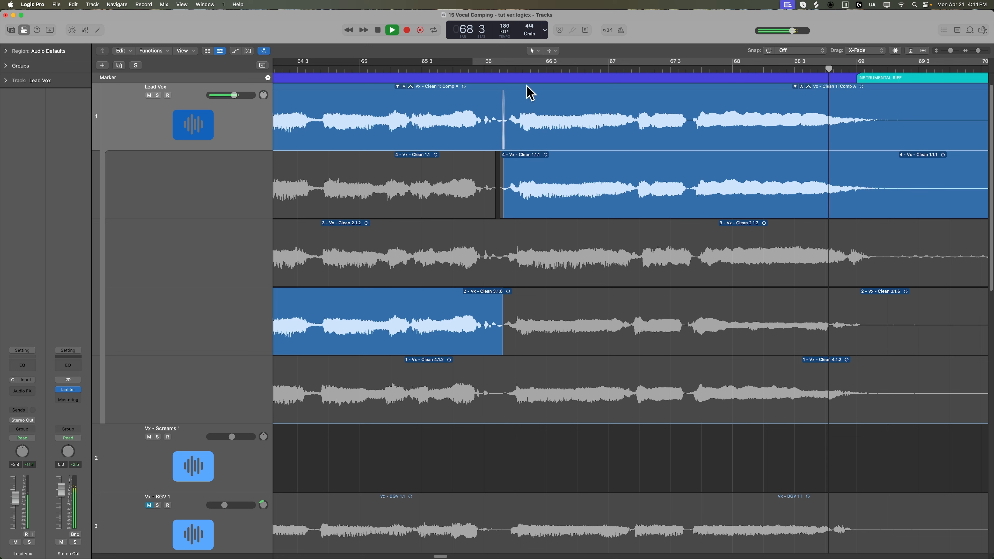
key(space)
click(502, 70)
drag(502, 71, 513, 126)
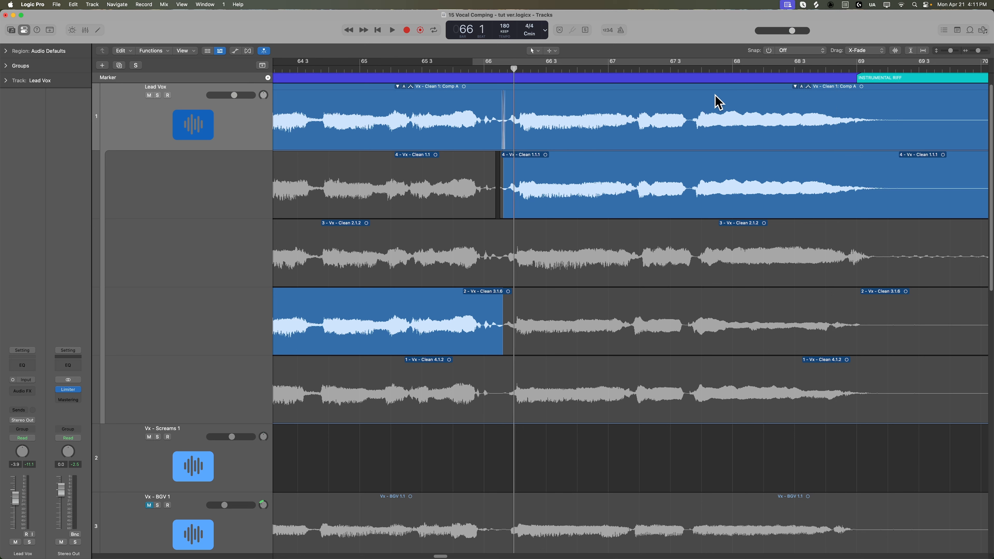
click(700, 70)
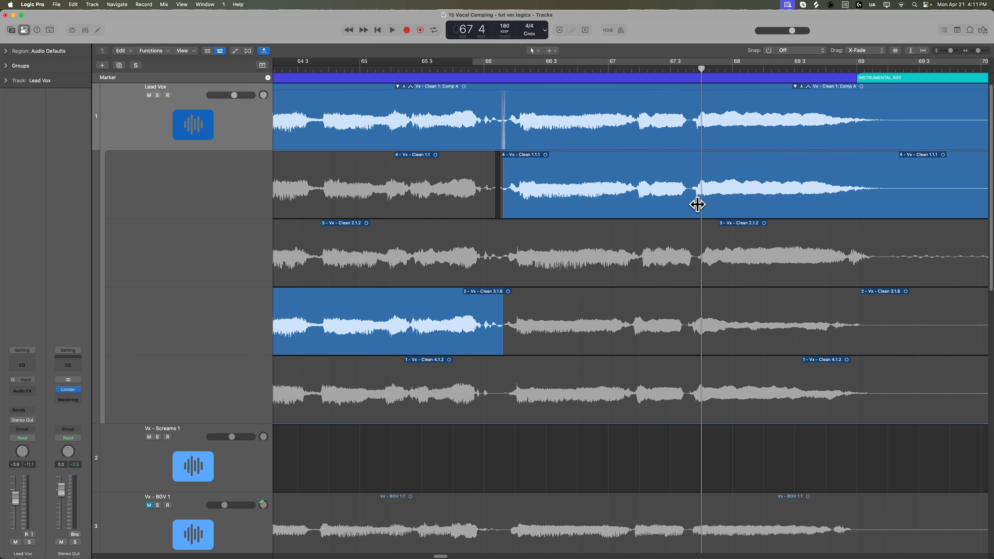
- Use take Vx - Clean 2.1.2 for the words from bar 66 to just before bar 68 and play the chorus ending
key(space)
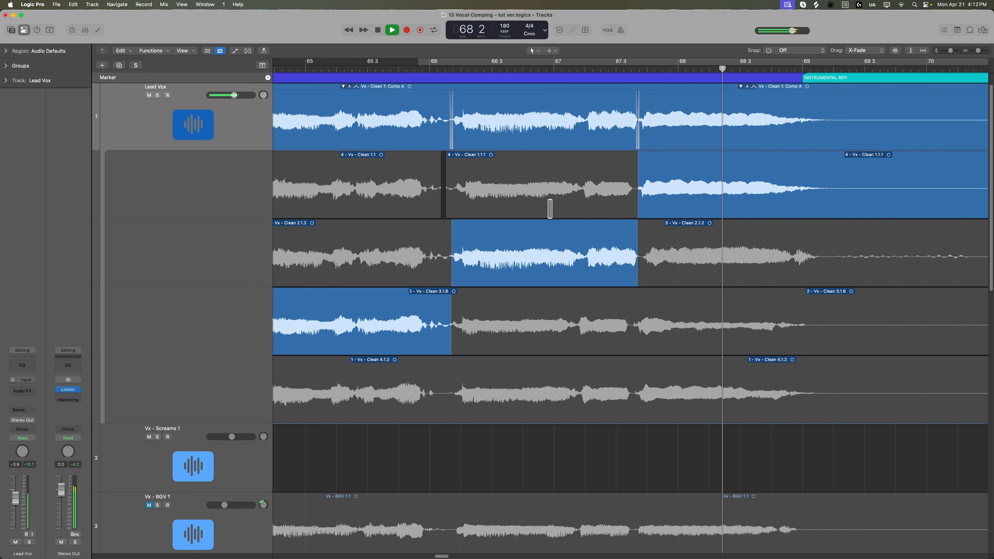
scroll(550, 210, right, 5)
key(space)
scroll(488, 277, left, 4)
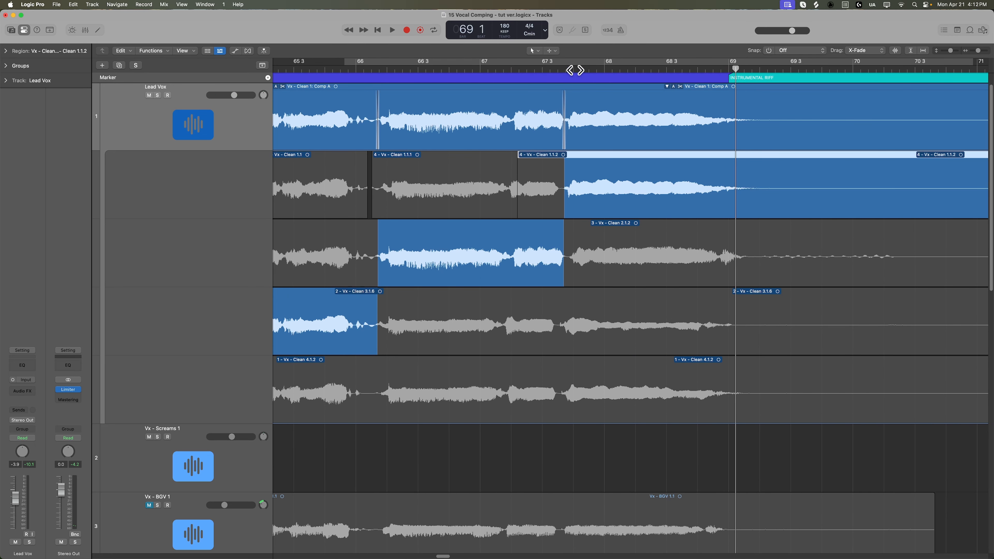
- Shift the Vx - Clean 1.1.2 section slightly later to align with beat 67 4 and close the comp gap before it
click(574, 70)
drag(599, 192, 606, 198)
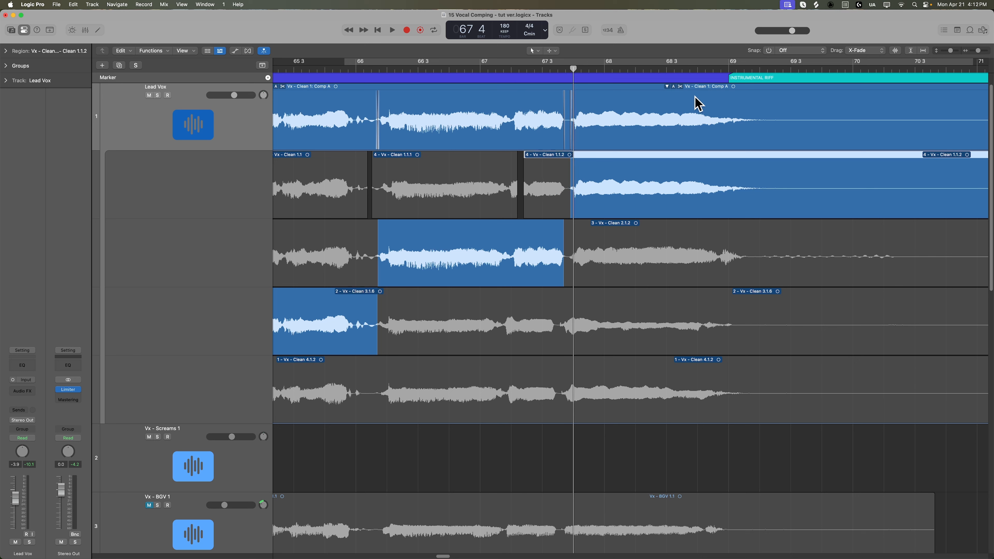
mouse_move(571, 175)
mouse_down()
mouse_move(559, 173)
mouse_move(569, 175)
mouse_up()
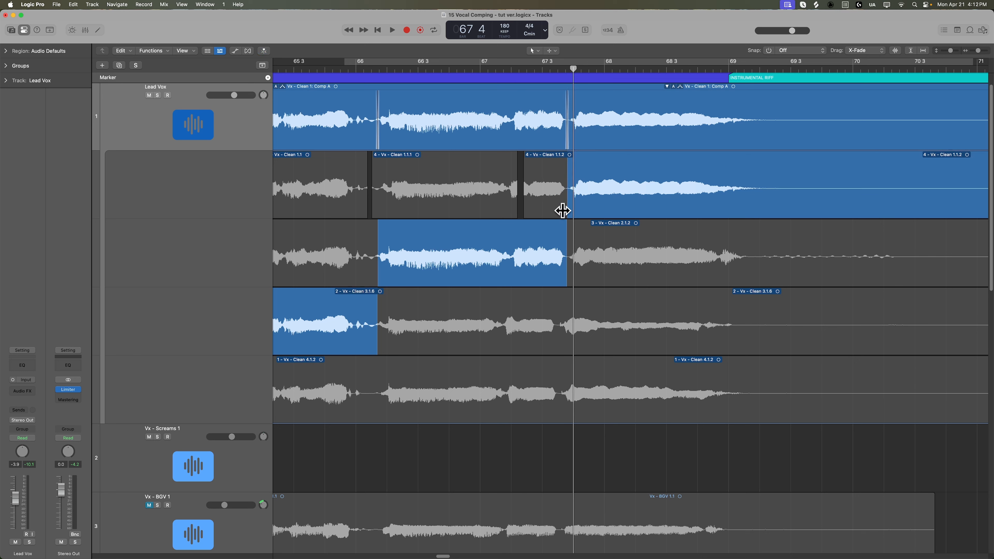
- Play the end of the first chorus comp from about bar 62 to bar 70
key(super+Left)
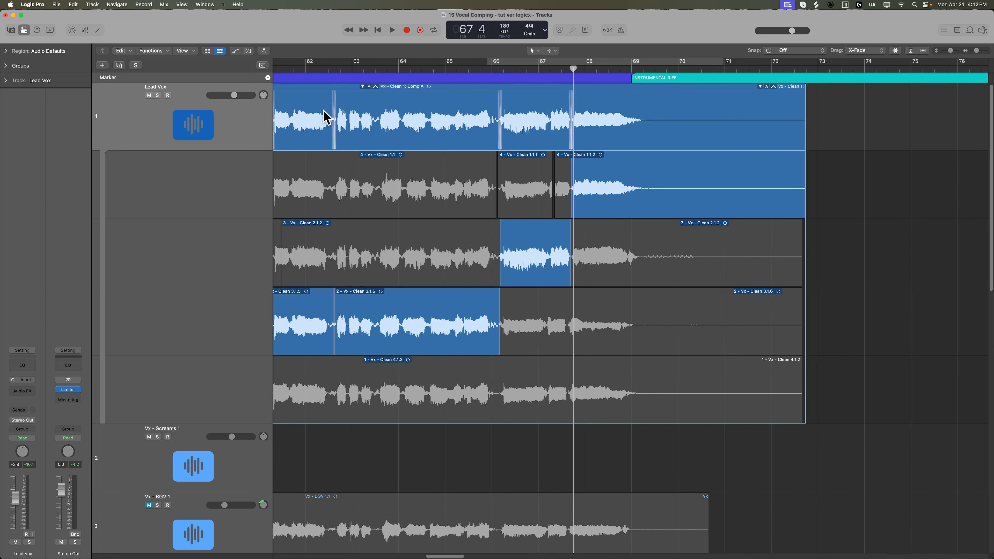
click(328, 71)
key(space)
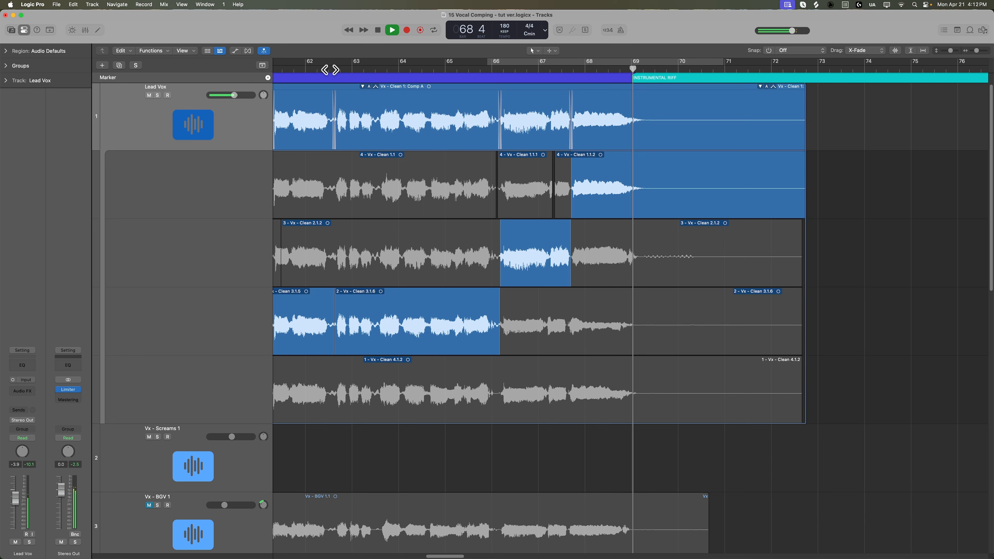
key(space)
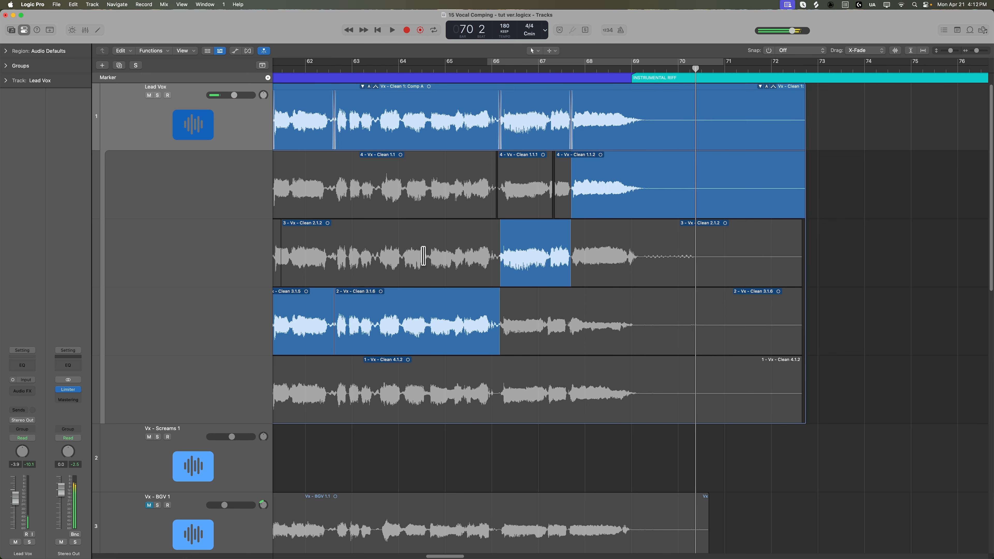
- Collapse the first Lead Vox take folder and select its comp
key(super+Left)
key(super+Left)
key(super+Left)
key(super+Left)
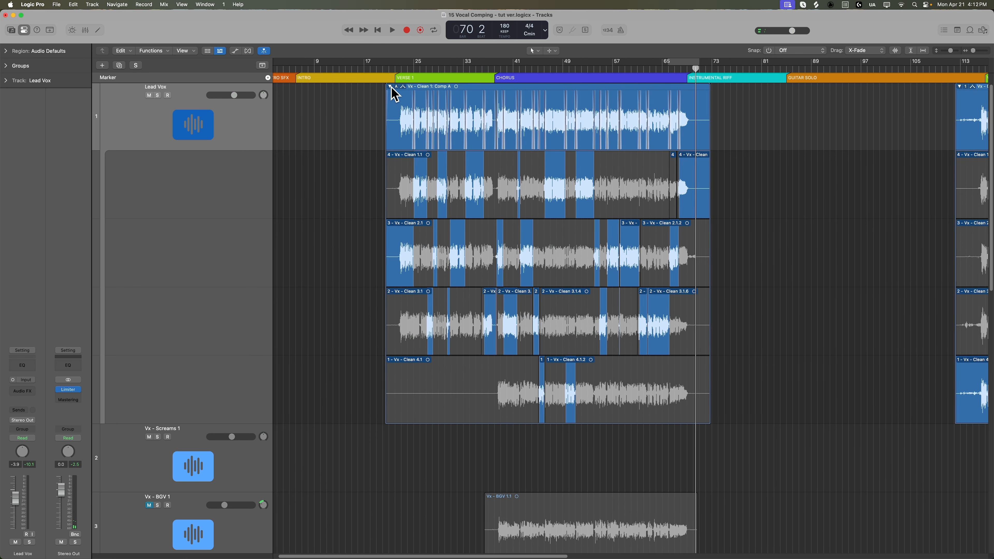
click(390, 87)
click(478, 127)
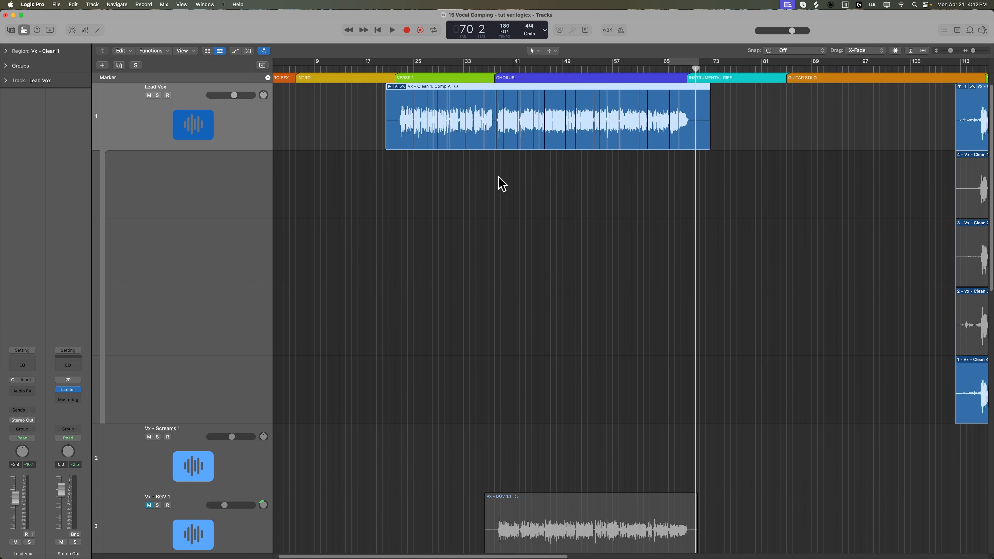
- Select all three Lead Vox take folders and return the playhead to the start of the project
scroll(520, 196, right, 10)
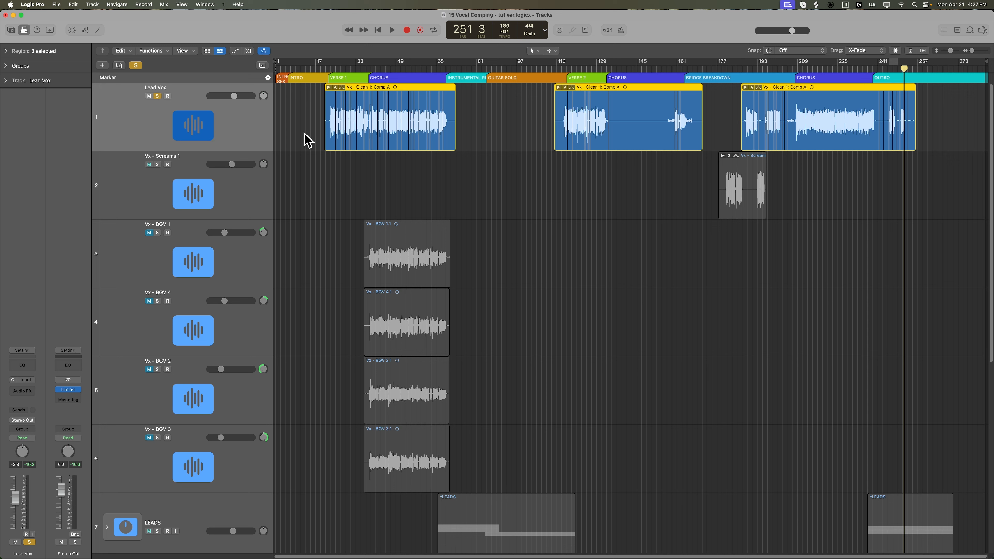
drag(294, 119, 778, 120)
key(Return)
key(space)
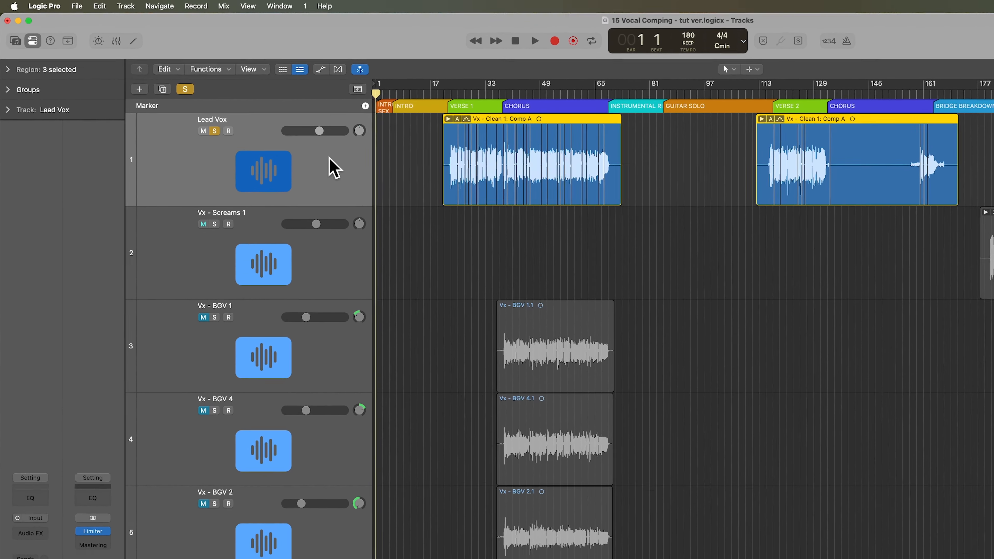
- Show track alternatives on the track headers
click(146, 8)
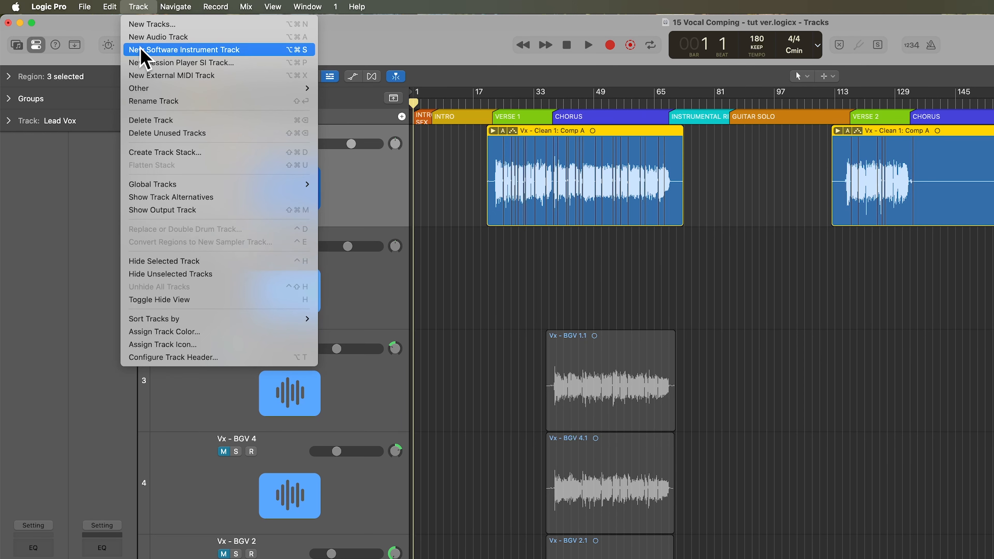
click(224, 197)
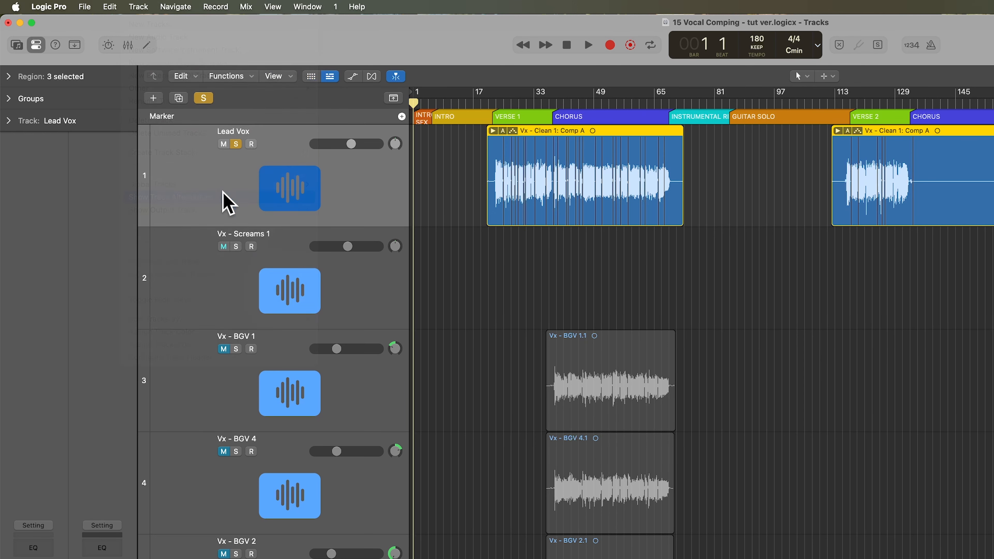
- Switch the Lead Vox track to alternative A and back to alternative B
click(256, 132)
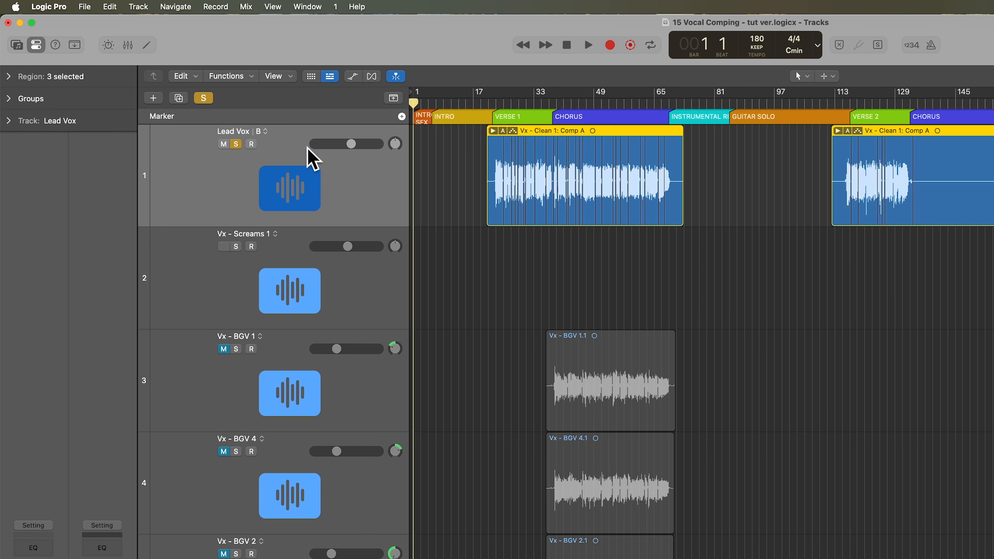
click(266, 135)
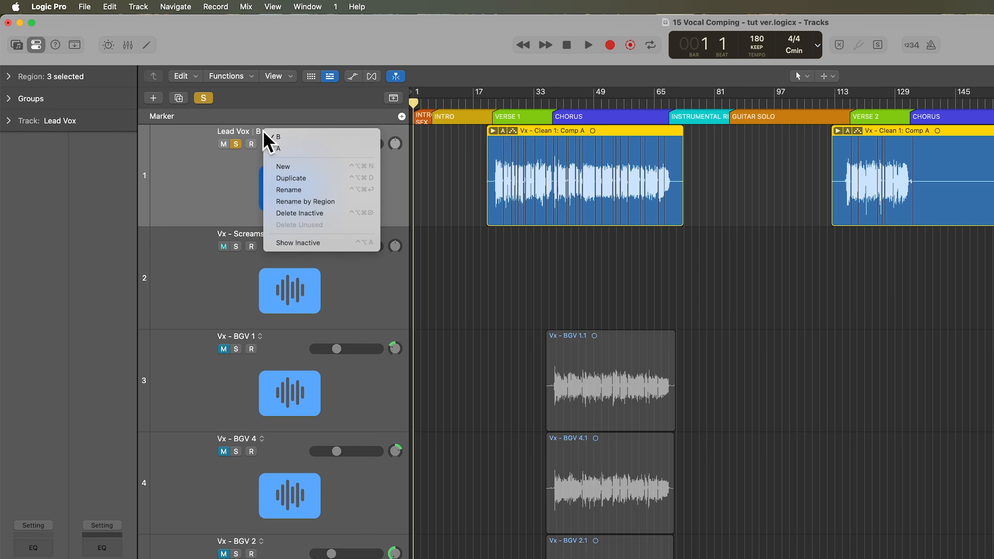
click(317, 149)
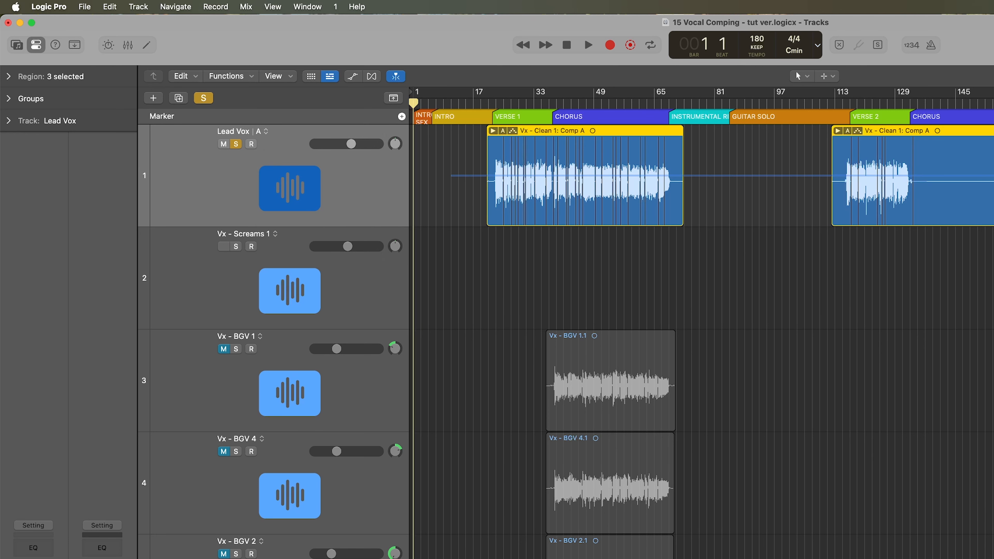
click(463, 233)
click(260, 131)
click(269, 131)
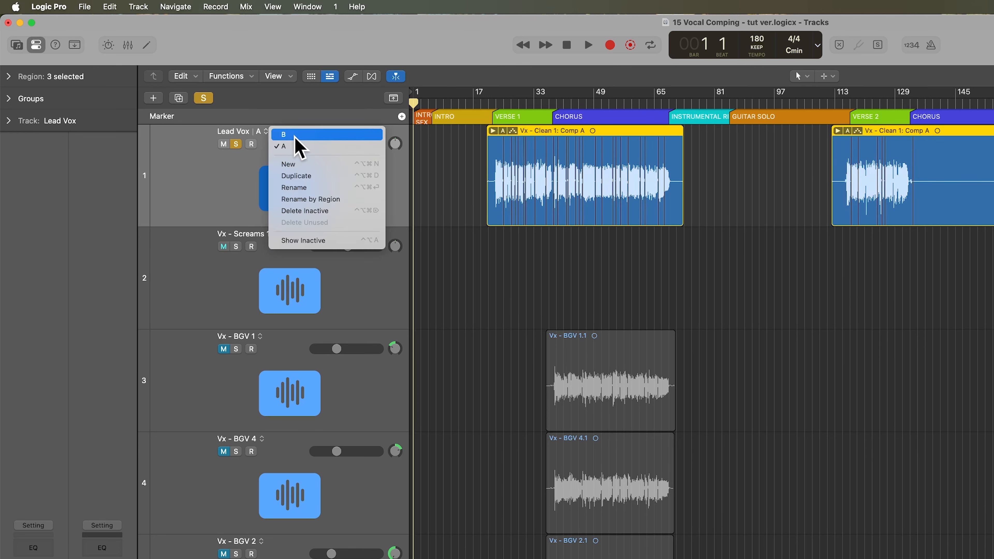
click(294, 136)
- Recall alternative A on Lead Vox to check its original take folders, and return to alternative B
click(266, 137)
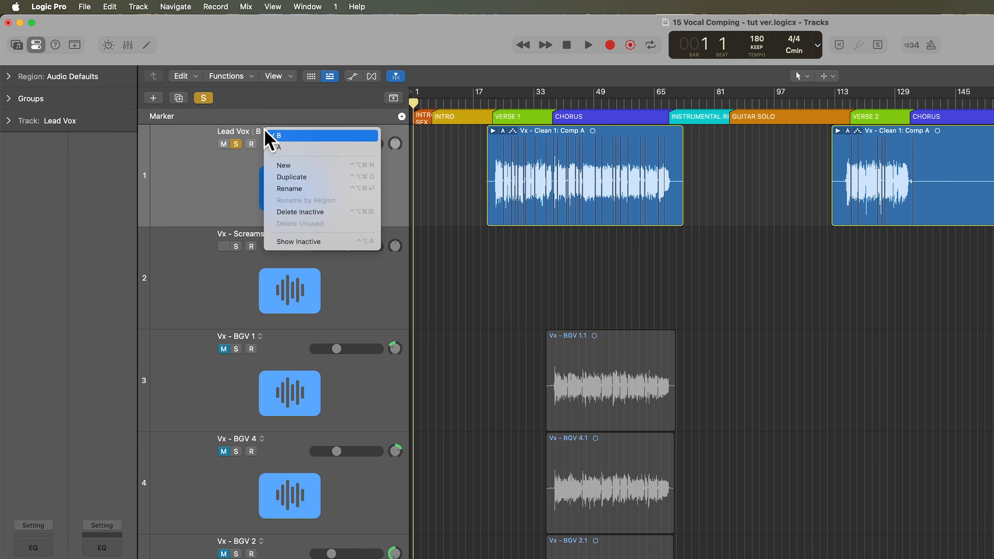
click(273, 151)
drag(436, 178, 993, 195)
click(747, 236)
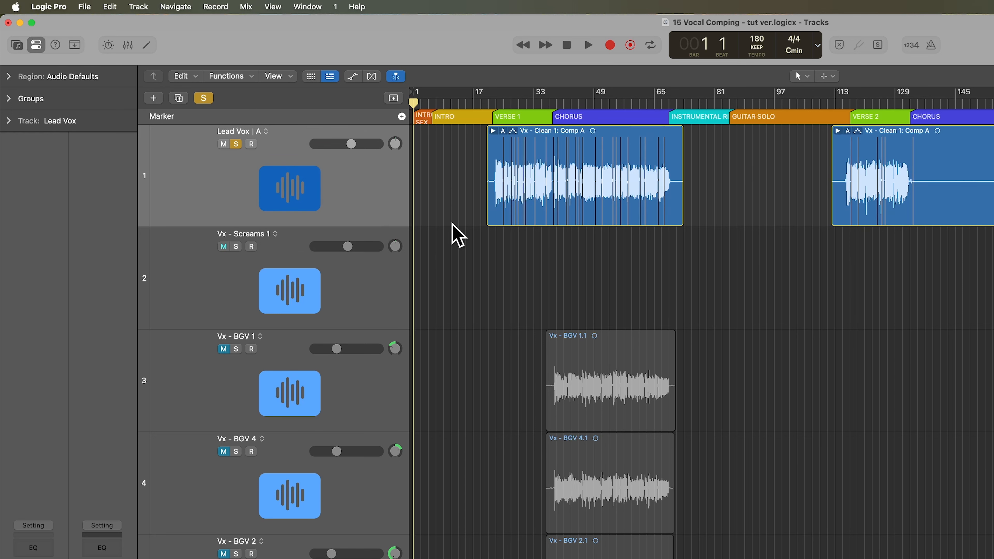
click(269, 134)
click(288, 137)
- Flatten the three Lead Vox take folders on alternative B
click(504, 133)
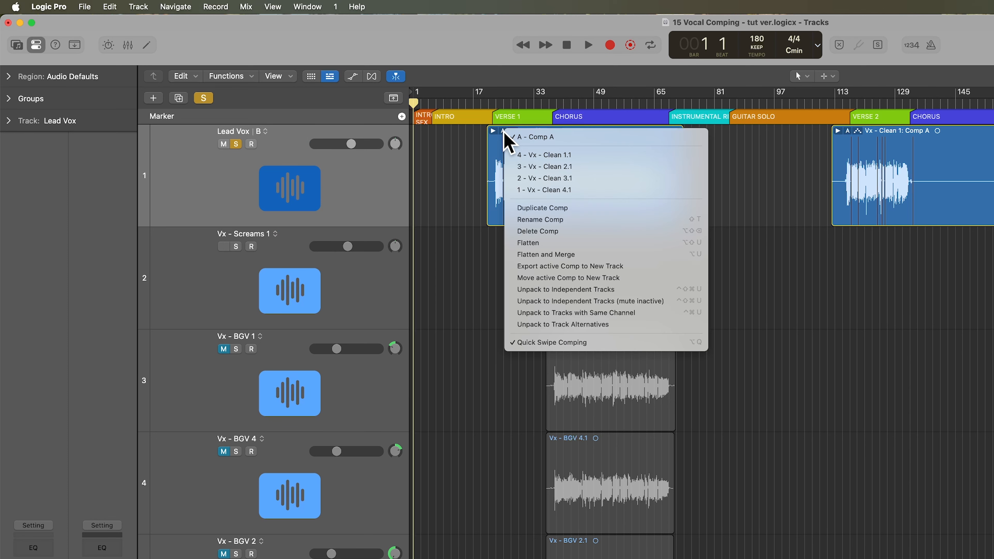
click(616, 249)
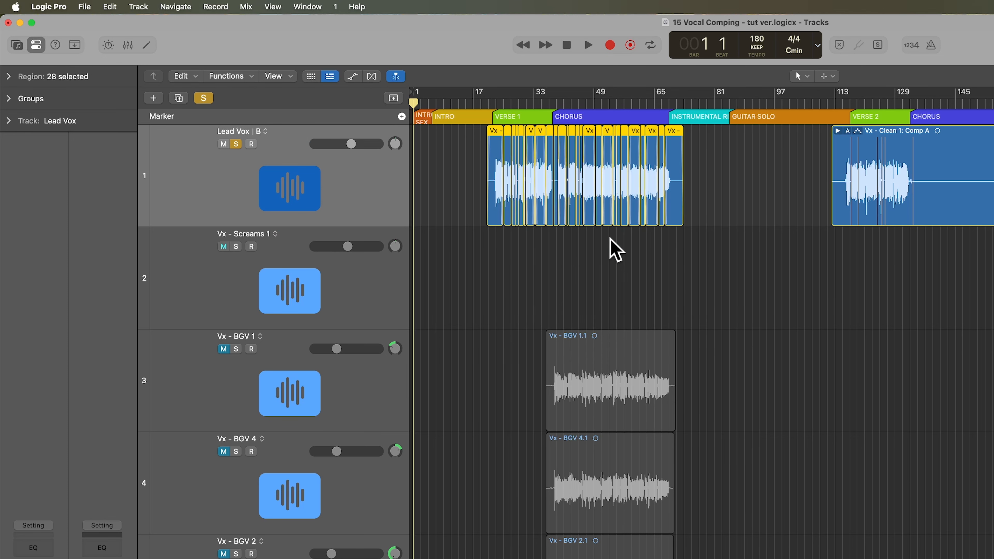
click(848, 131)
click(929, 240)
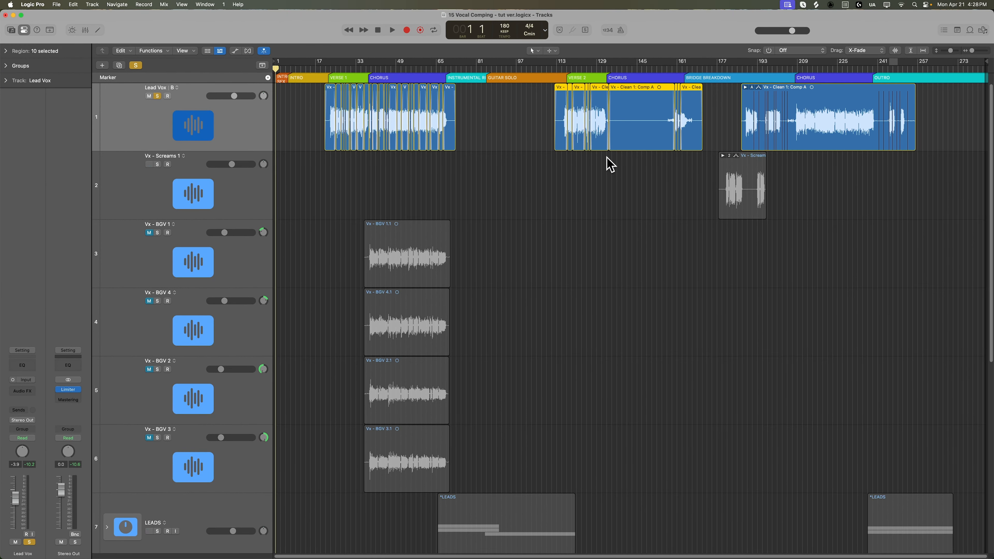
click(756, 94)
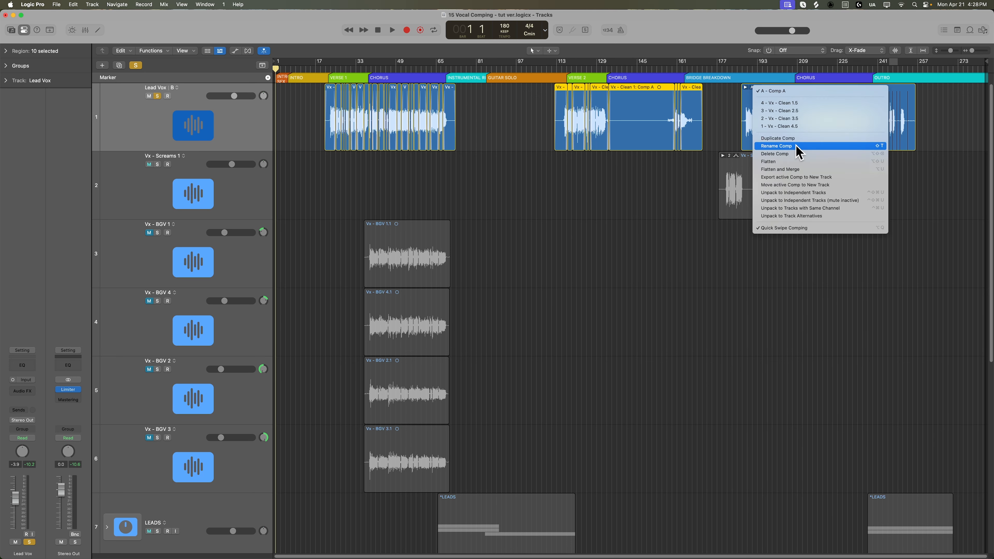
click(833, 168)
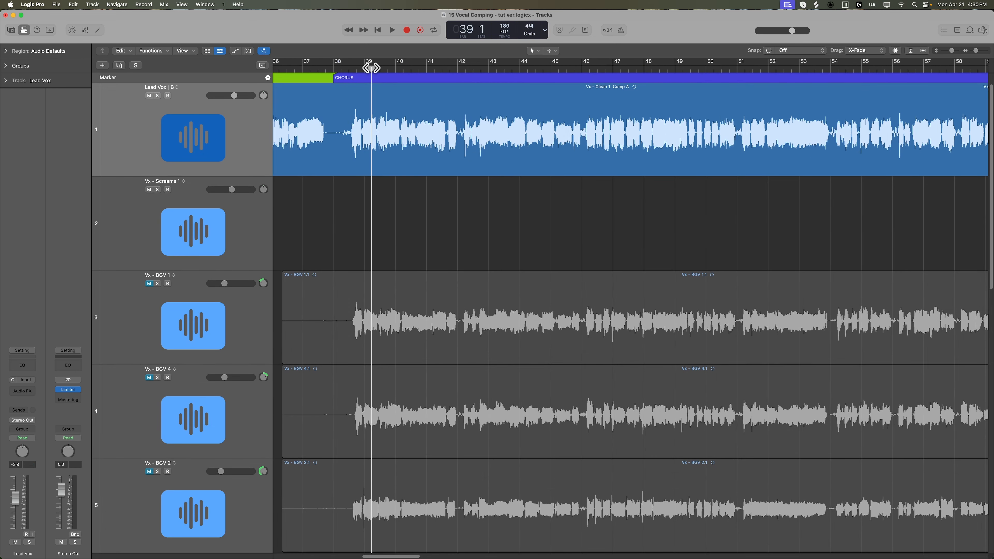
- Set snapping to Bar and copy a marquee selection of the first Lead Vox chorus from bar 38 to bar 67
key(super+Left)
key(super+Left)
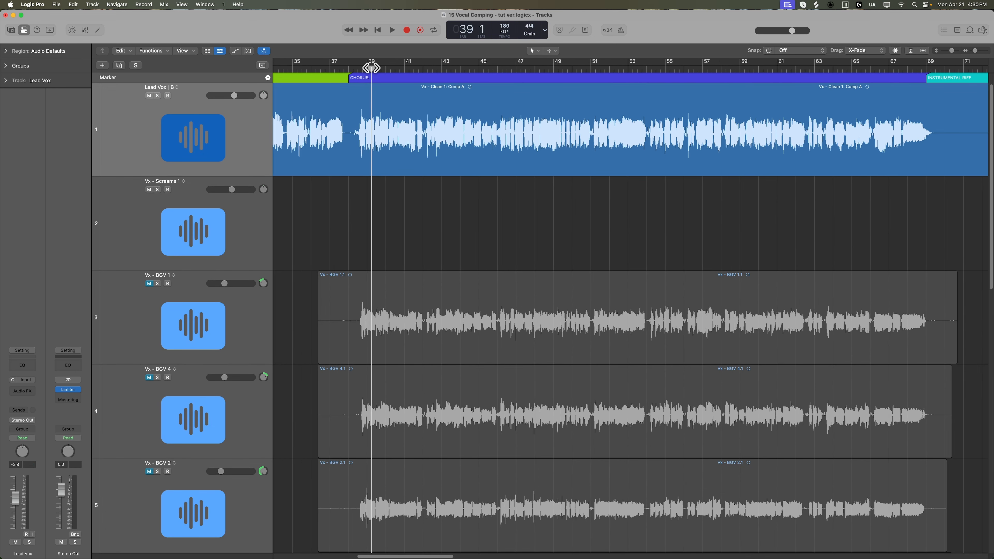
click(798, 50)
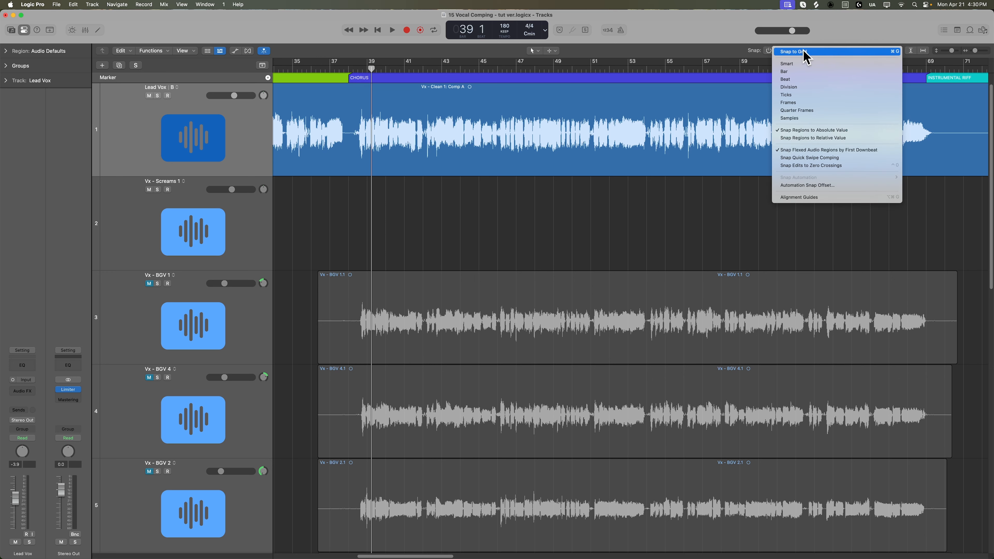
click(809, 69)
drag(349, 111, 883, 124)
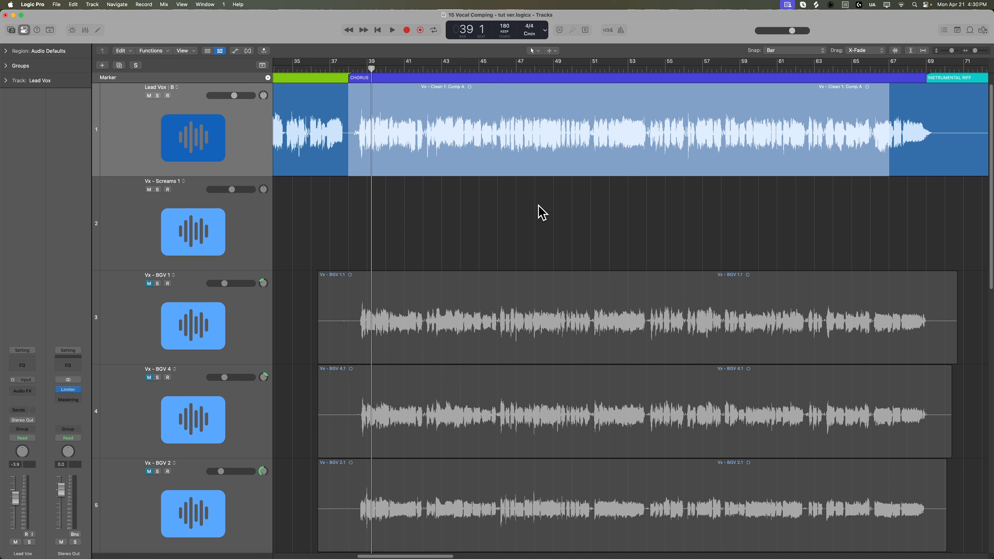
click(543, 212)
- Place the playhead at bar 133 and marquee-select the second chorus on Lead Vox up to bar 164
key(super+Left)
key(super+Left)
key(super+Left)
key(super+Left)
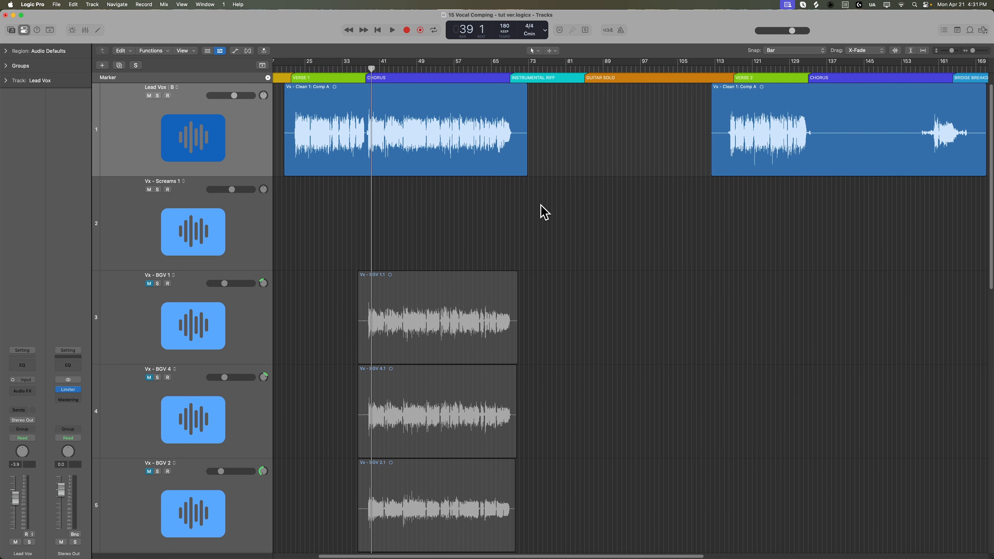
scroll(536, 208, right, 10)
scroll(538, 214, left, 1)
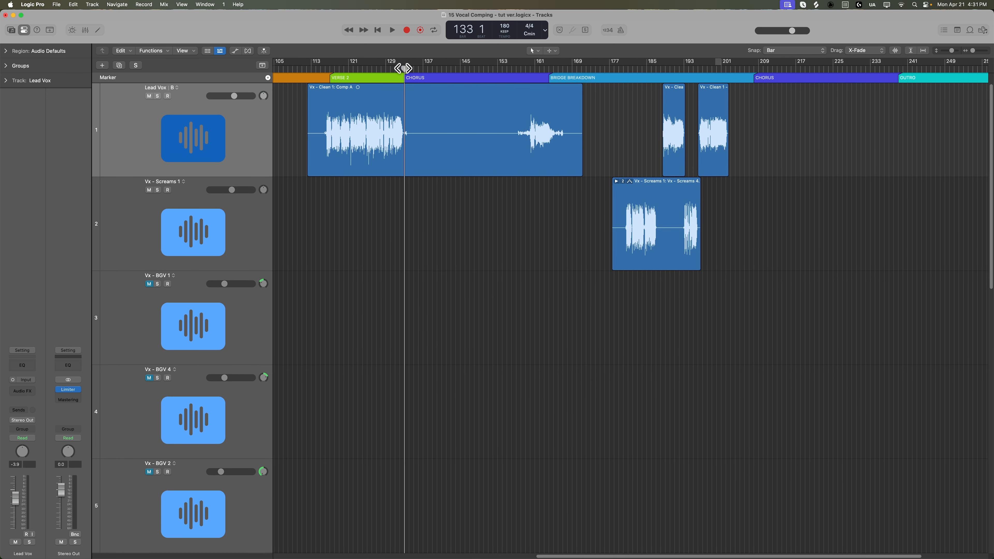
drag(404, 129, 543, 159)
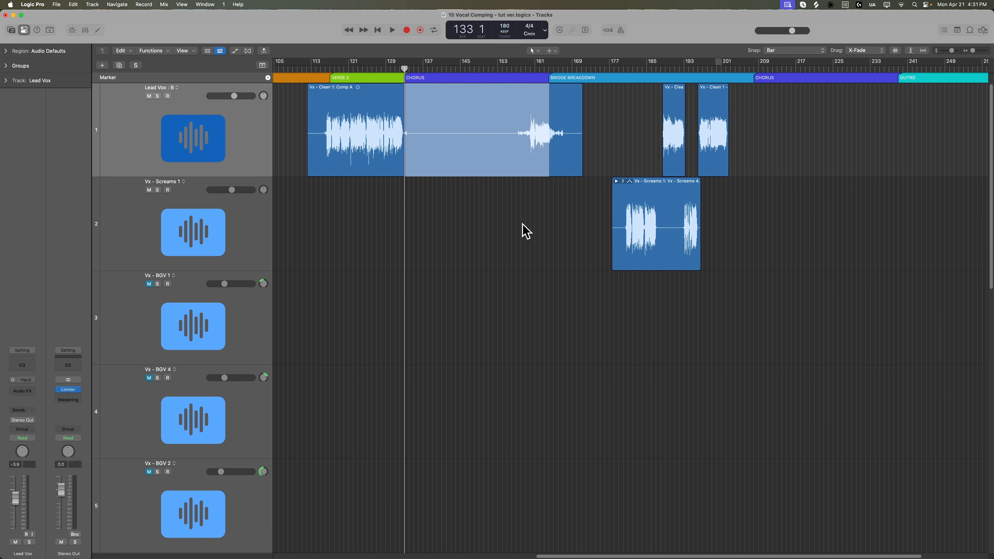
- Set the drag mode to No Overlap and paste the copied first chorus at bar 133 on Lead Vox
key(super+Right)
key(super+Right)
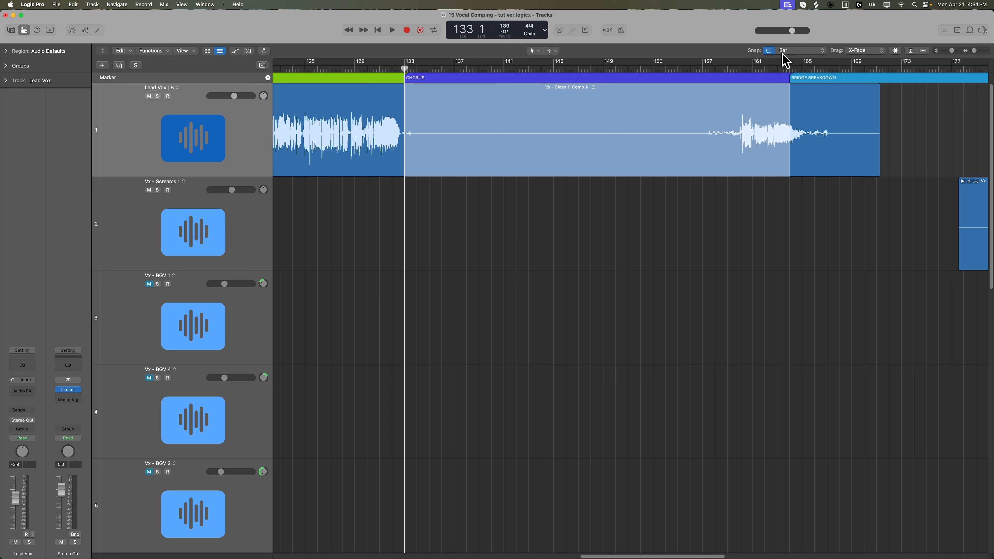
click(875, 59)
click(874, 43)
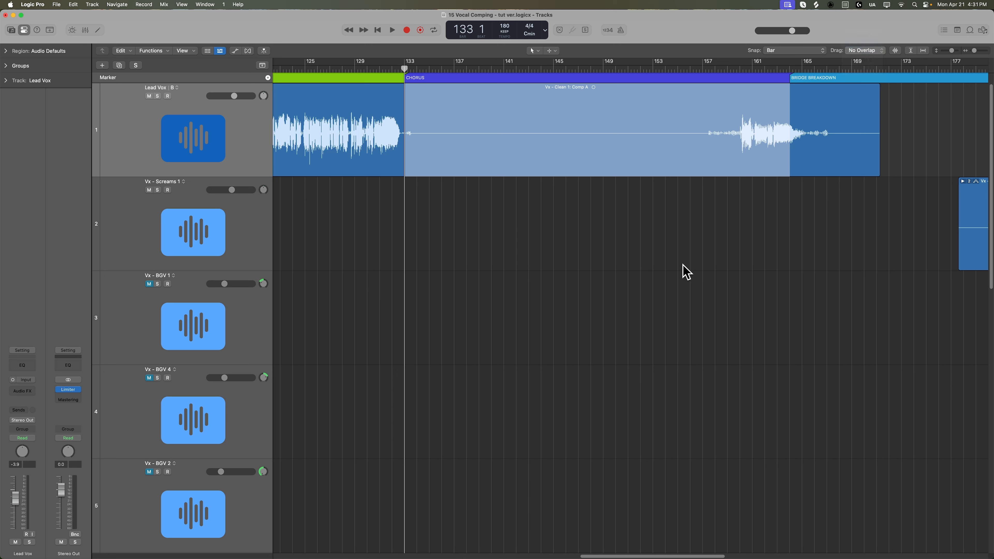
click(543, 260)
key(super+v)
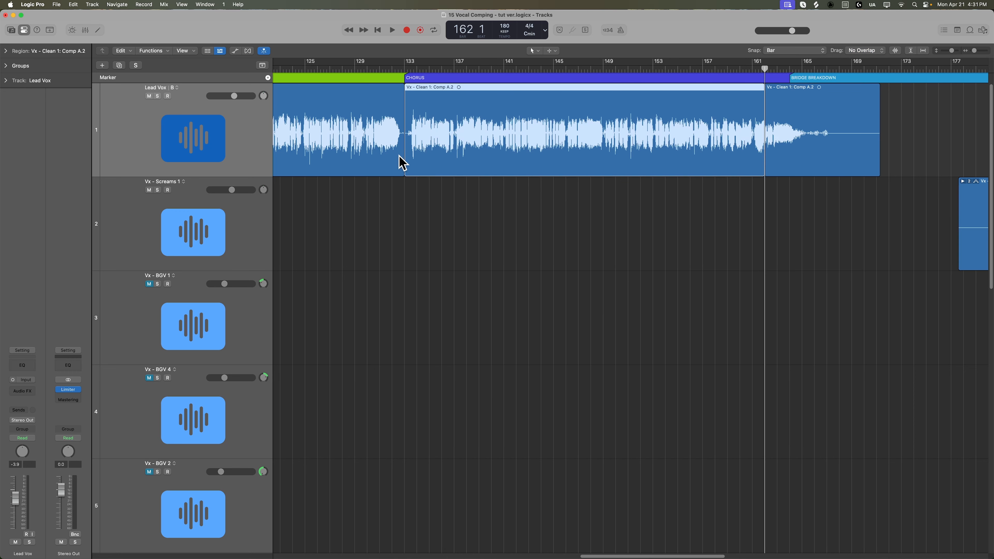
- Turn snapping off, move the boundary at the end of the pasted second chorus to about bar 161, and play across it
click(824, 165)
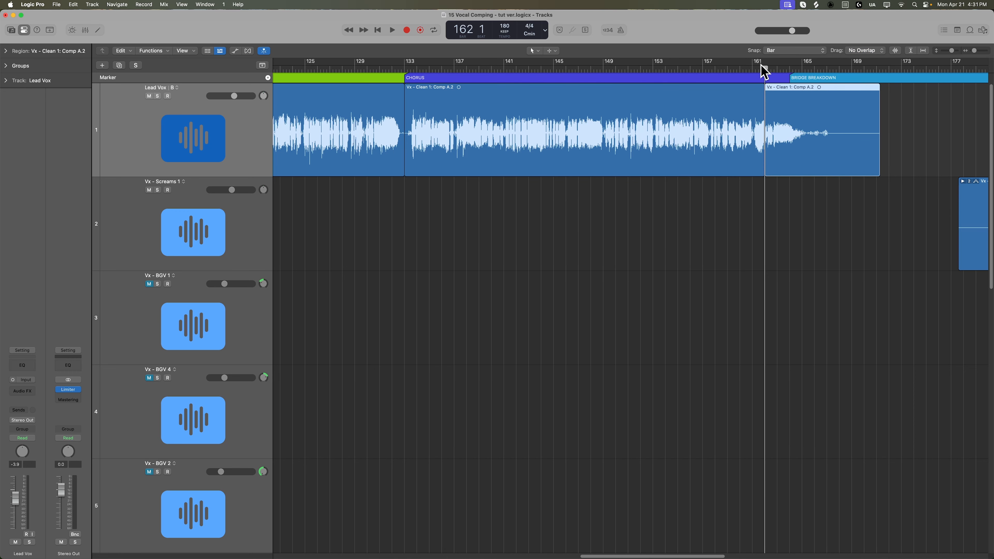
scroll(736, 70, up, 5)
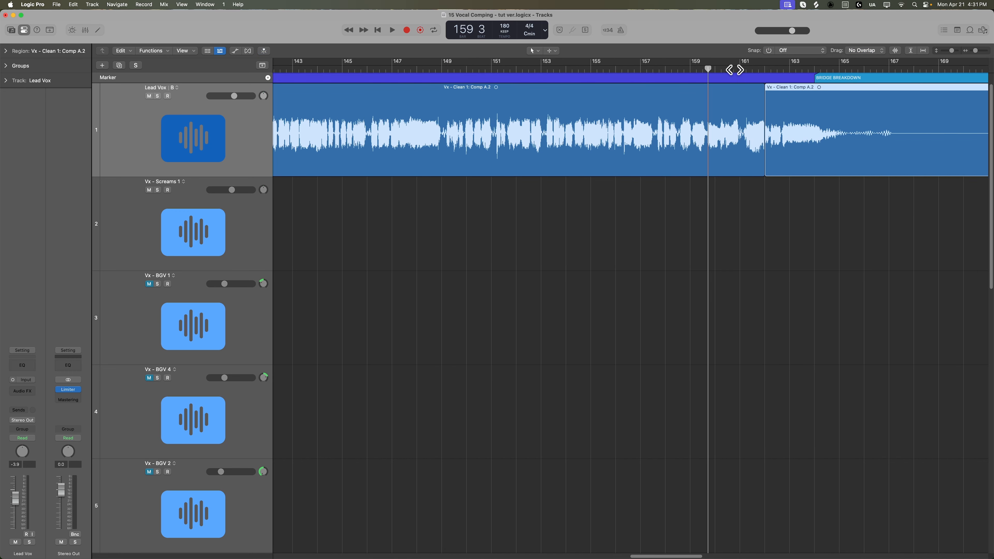
scroll(728, 209, right, 3)
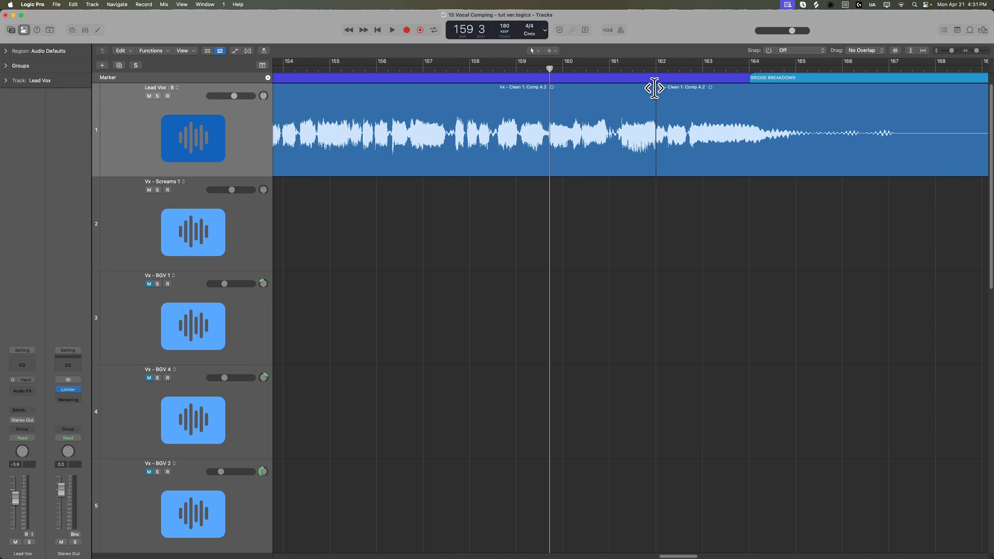
drag(654, 89, 615, 167)
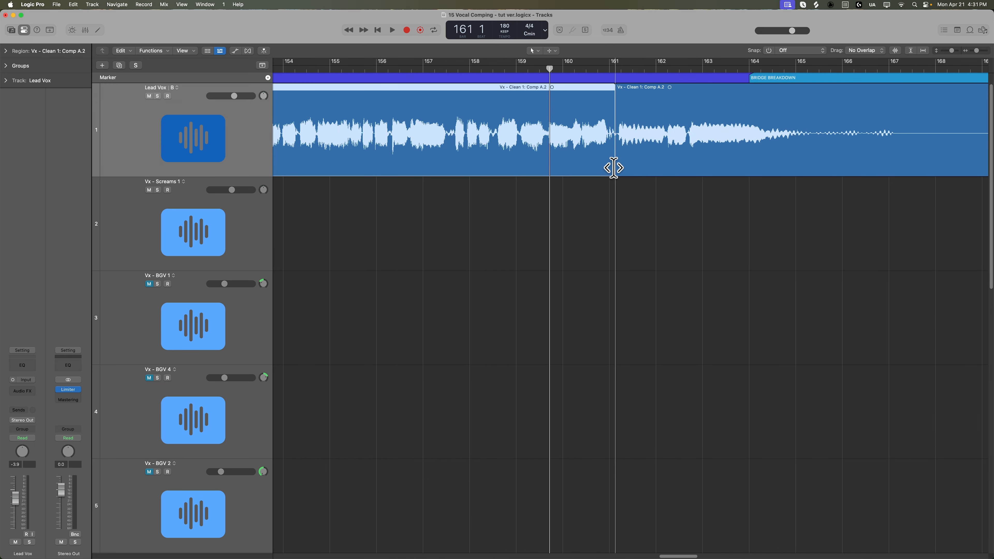
click(636, 233)
key(space)
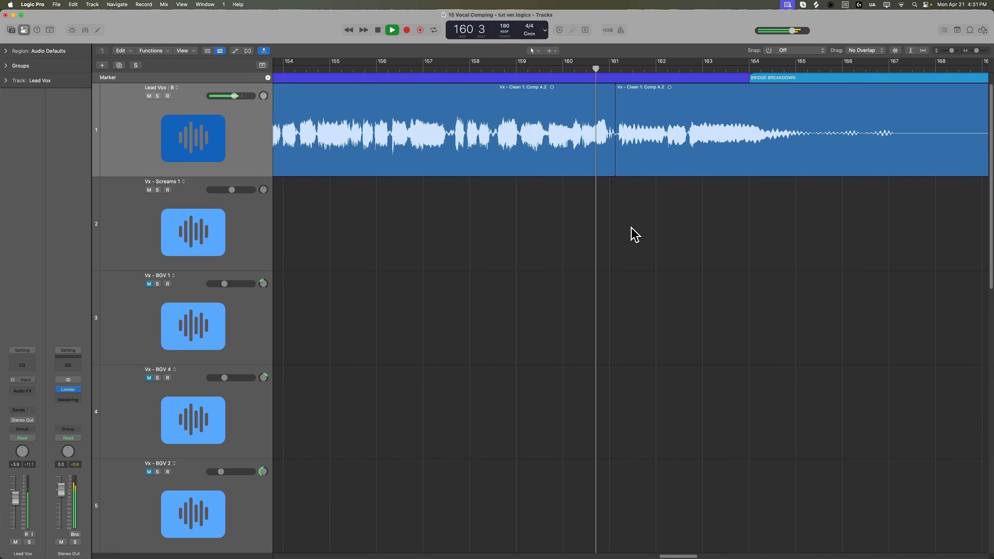
- Move the second chorus's end boundary to about bar 160 beat 3 and play across it with Lead Vox soloed
drag(613, 91, 571, 87)
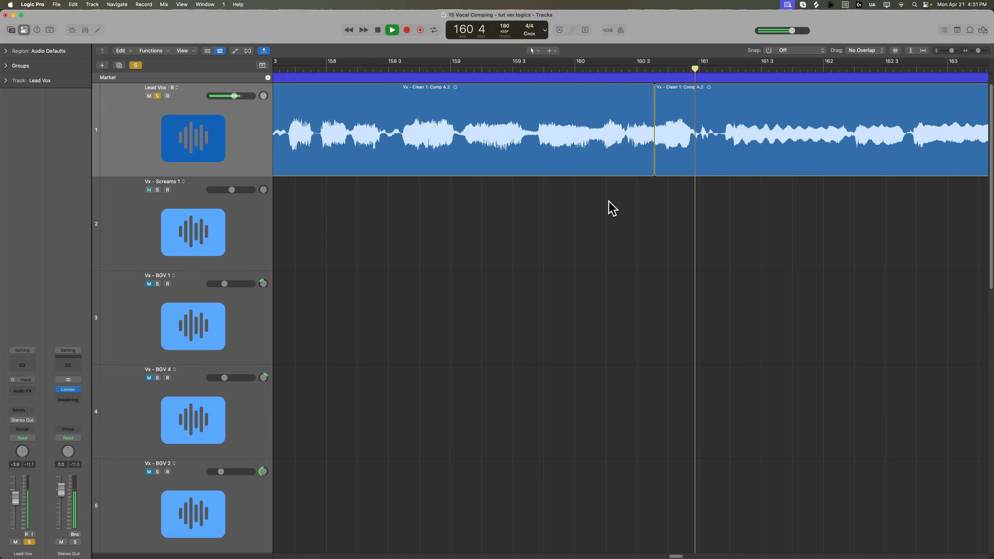
key(super+Left)
key(super+Left)
key(super+Left)
key(super+Left)
key(super+Left)
key(super+Left)
key(super+Left)
key(super+Left)
key(super+Left)
key(super+Left)
key(super+Left)
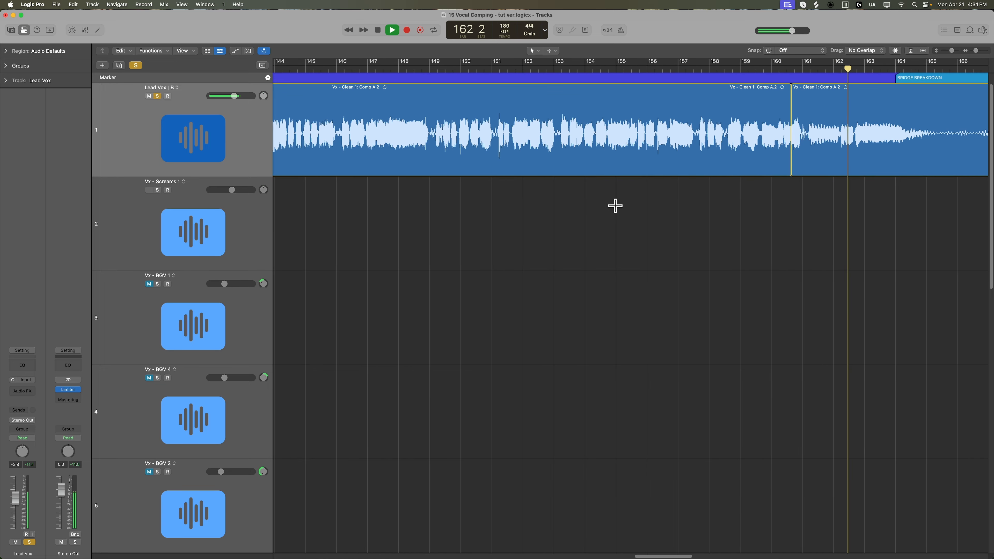
key(super+Left)
key(super+Left)
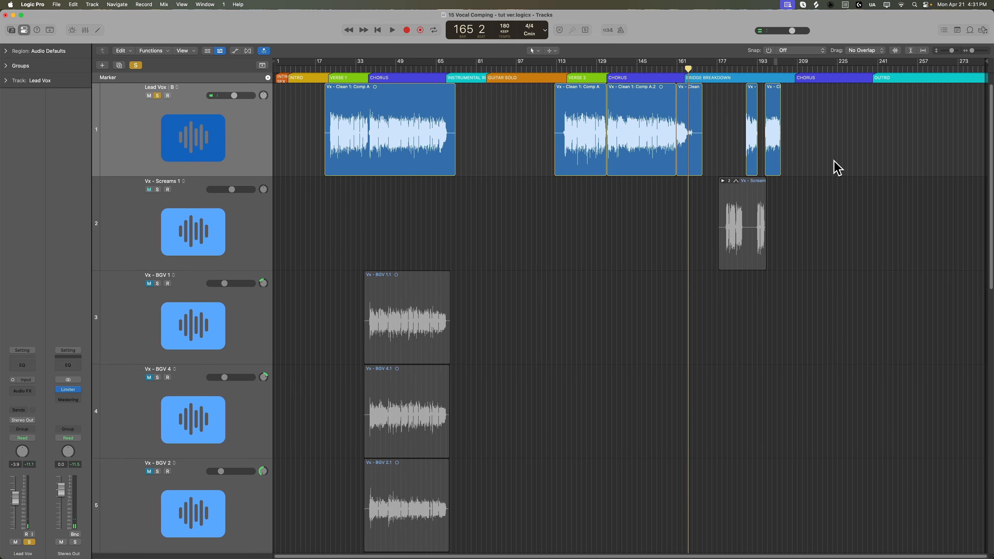
- Set snapping to Bar and copy the second chorus region to the last chorus at bar 208 on Lead Vox
click(799, 51)
click(800, 70)
drag(639, 119, 827, 123)
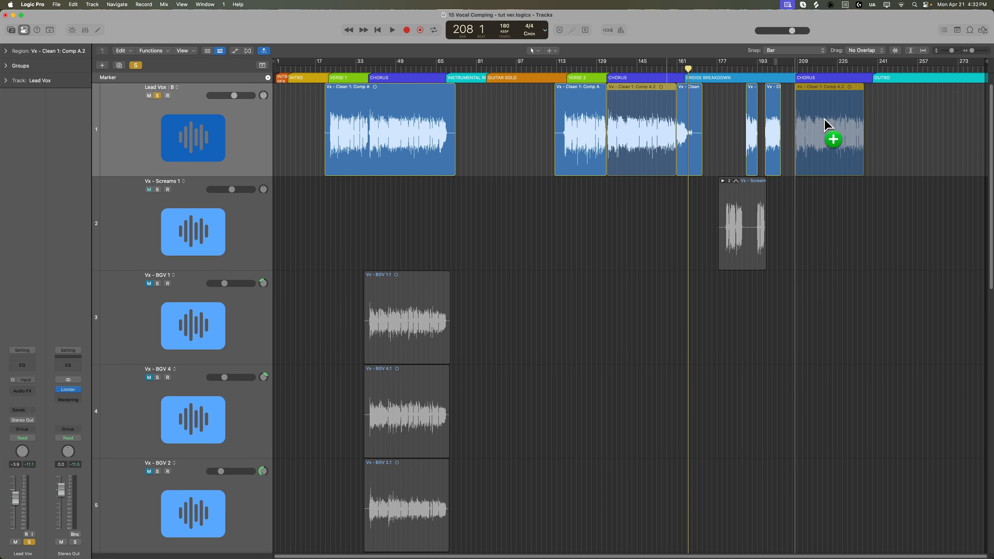
- Play the copied last chorus from bar 208
click(794, 67)
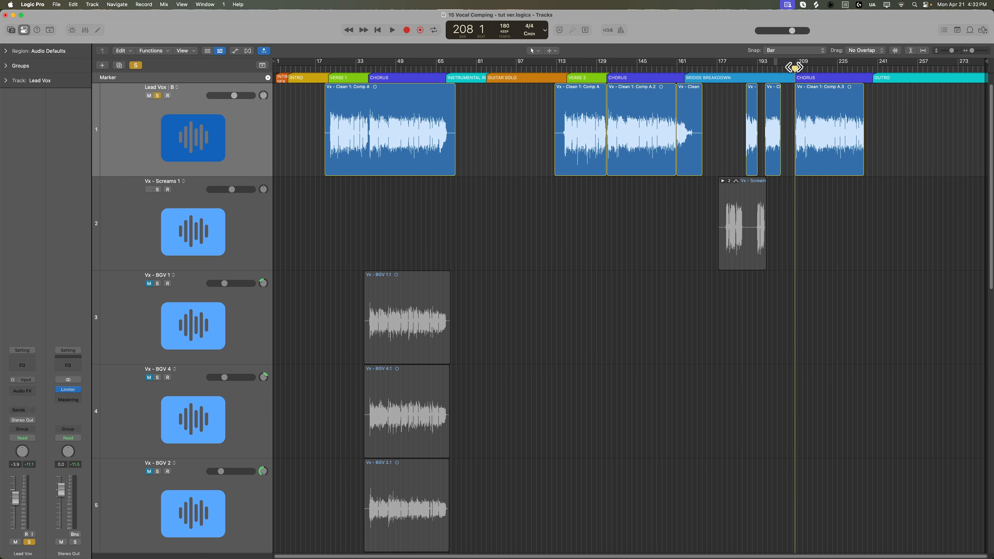
key(super+Right)
key(super+Right)
key(super+Right)
key(super+Right)
key(super+Right)
key(super+Right)
key(super+Right)
key(super+Right)
key(space)
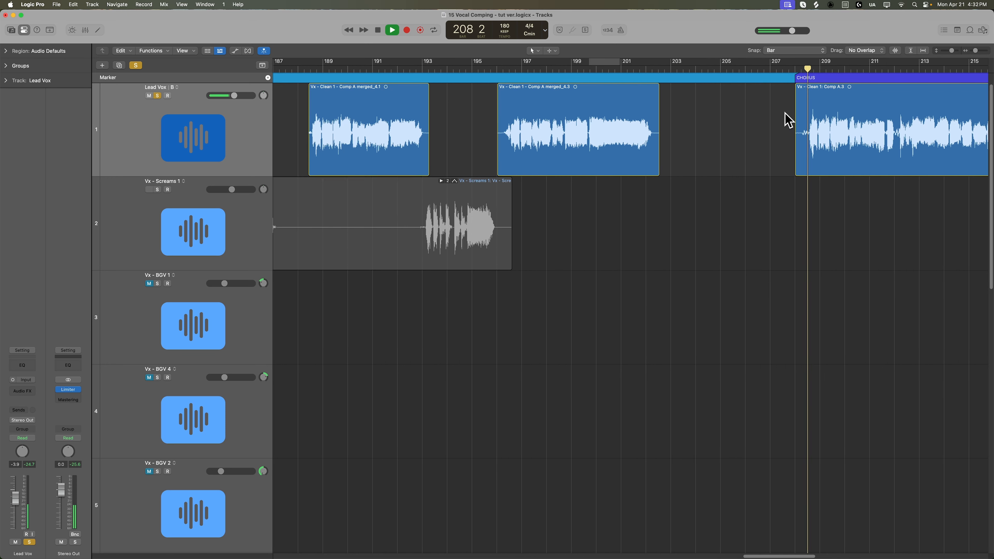
- Turn off the Lead Vox solo, extend the end of the last chorus region to bar 242, and stop playback
scroll(784, 114, right, 4)
key(s)
scroll(778, 121, down, 1)
scroll(786, 149, up, 1)
scroll(750, 160, right, 12)
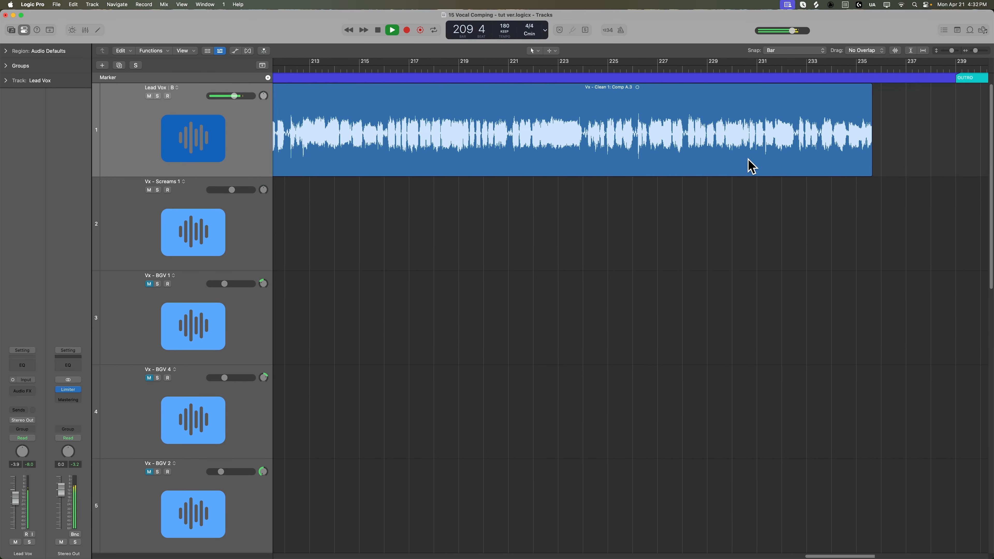
scroll(745, 166, right, 10)
drag(507, 162, 674, 163)
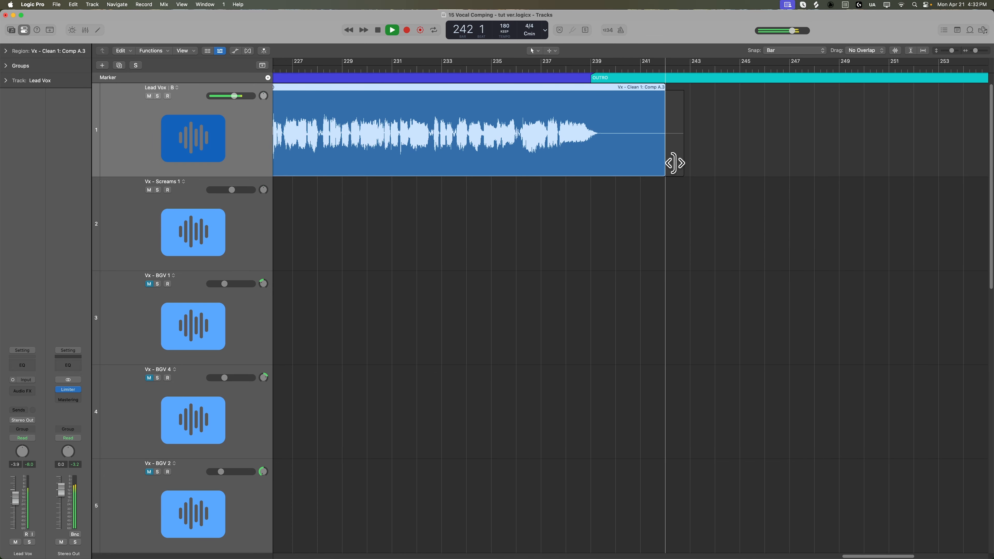
click(595, 215)
key(cmd+Left)
key(cmd+Left)
key(cmd+Left)
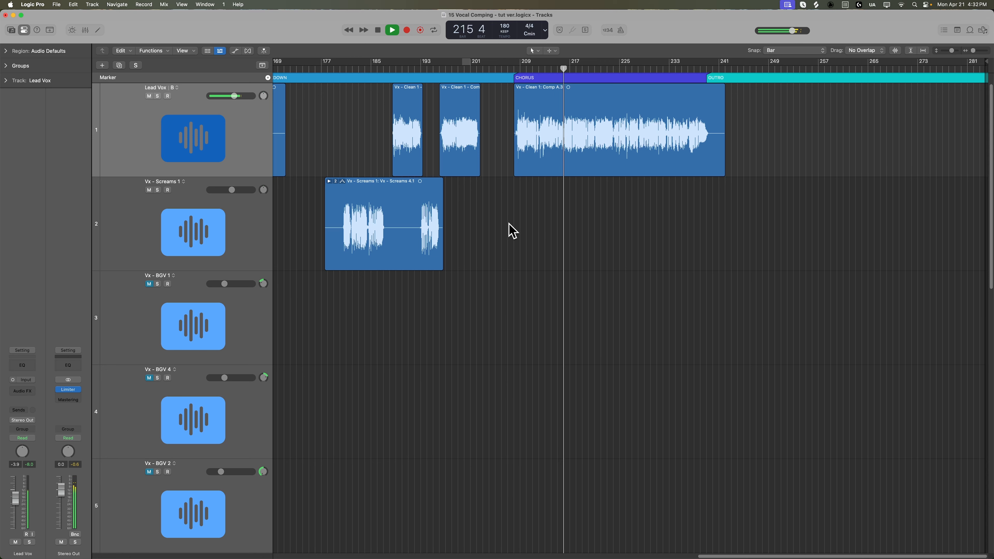
key(space)
key(cmd+Left)
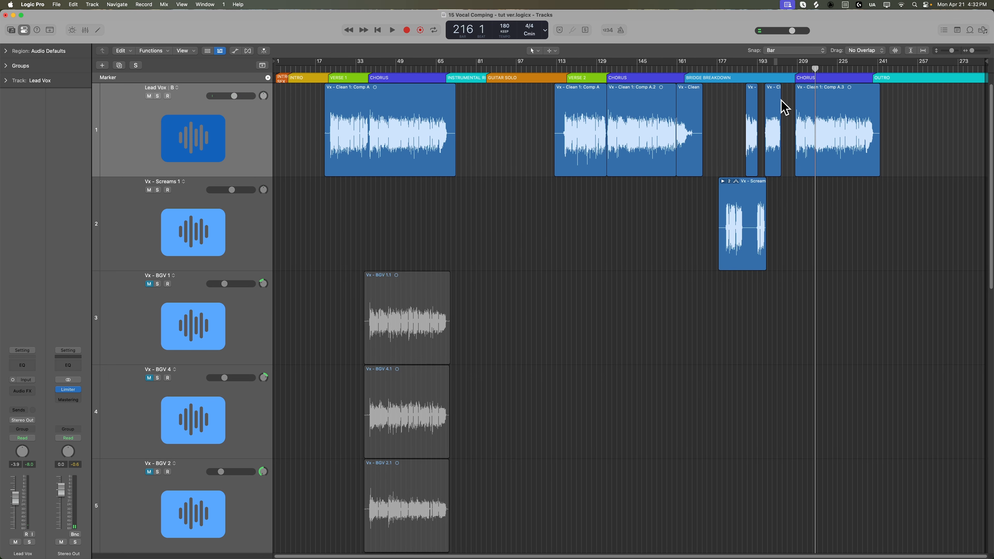
- Place the playhead at bar 193 and expand the Vx - Screams 1 take folder with all its takes in view
click(757, 69)
key(super+Right)
key(super+Right)
key(super+Right)
click(474, 181)
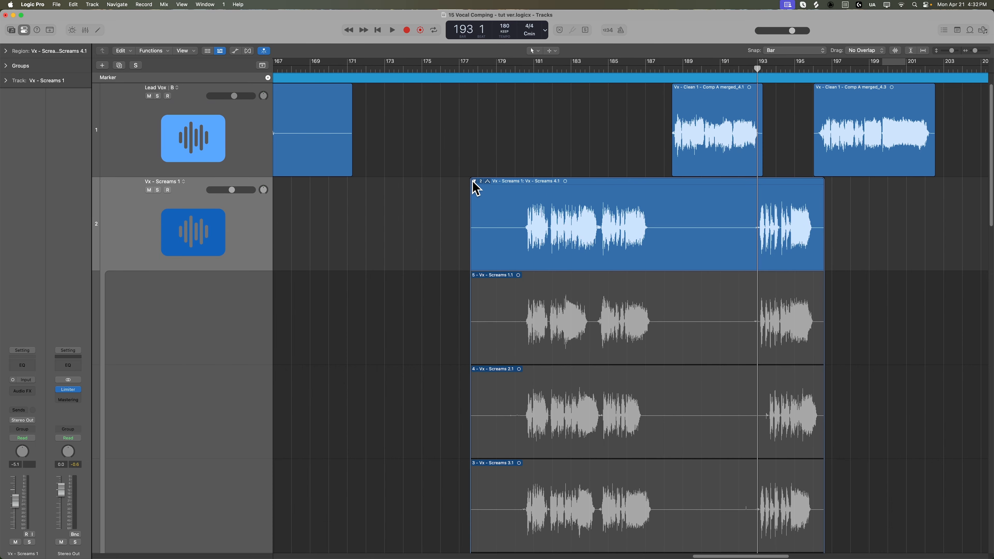
key(super+Up)
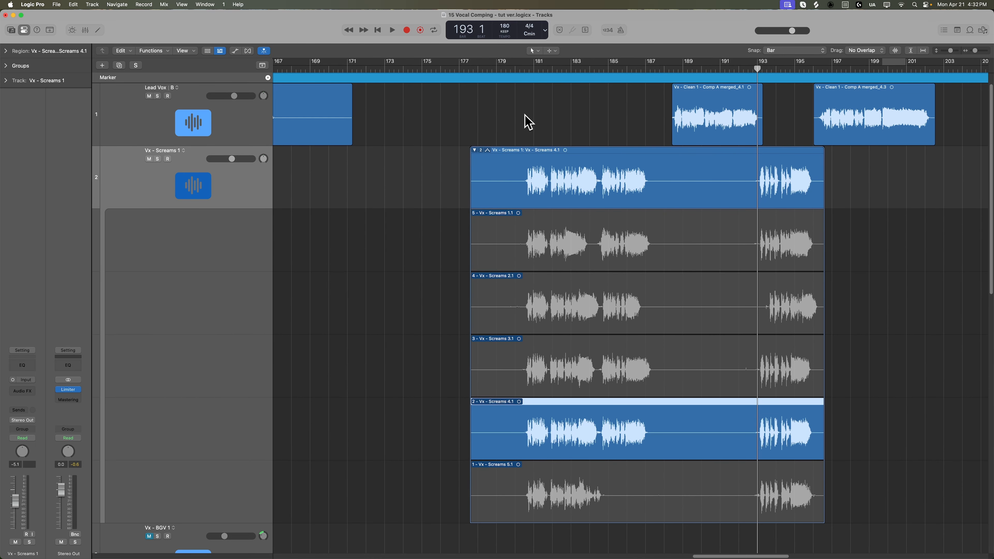
- Set a cycle range over bars 180 to 188, play it, and turn snapping off
drag(524, 63, 664, 90)
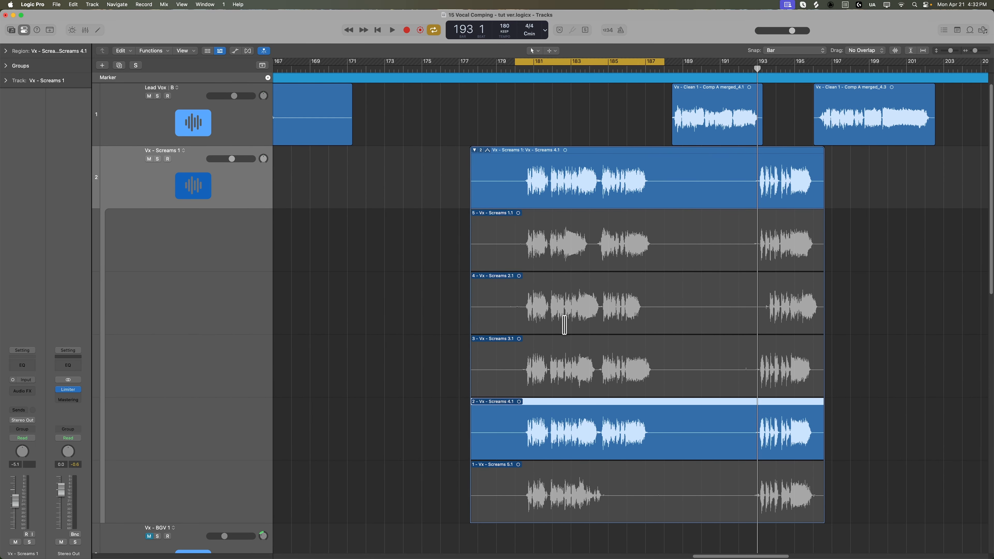
key(space)
key(super+Right)
key(super+Right)
key(super+Right)
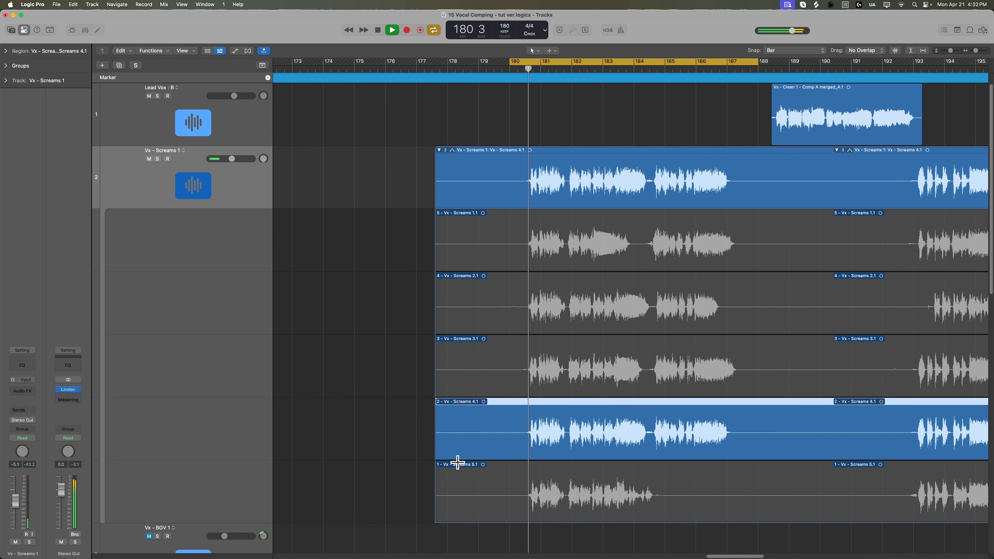
click(769, 51)
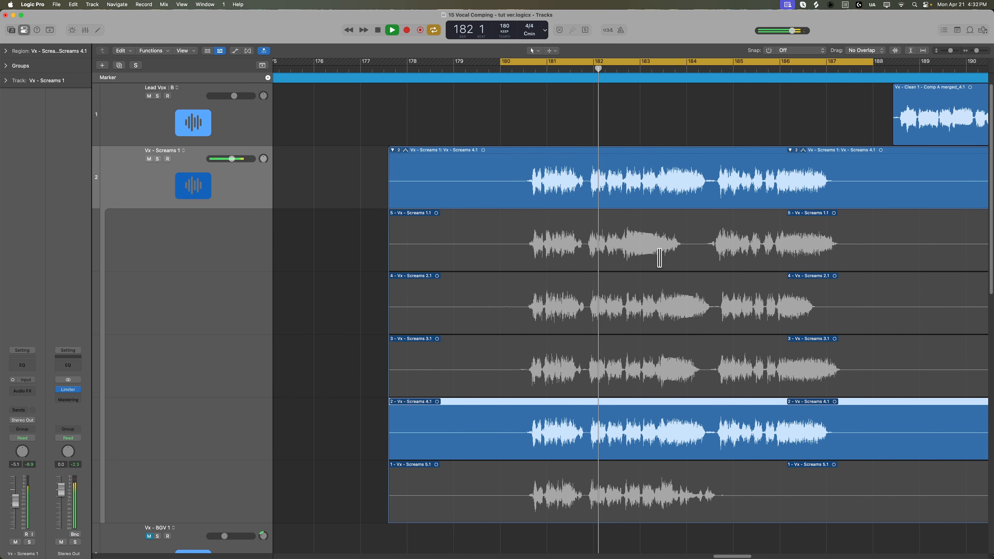
- Audition takes 3, 4 and 5 of Vx - Screams 1 in the loop and select take 4, Vx - Screams 2.1
click(571, 371)
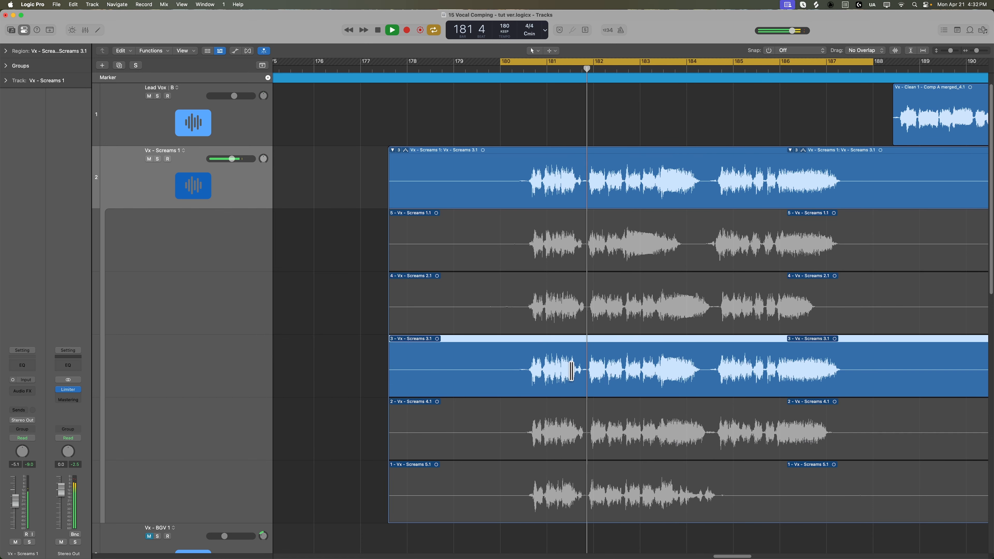
click(565, 319)
key(space)
key(space)
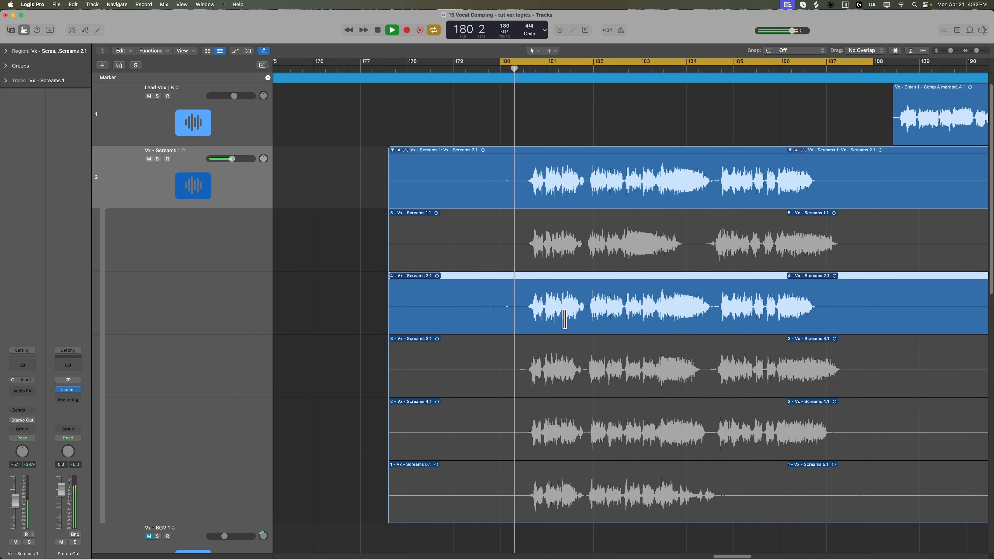
key(super+Right)
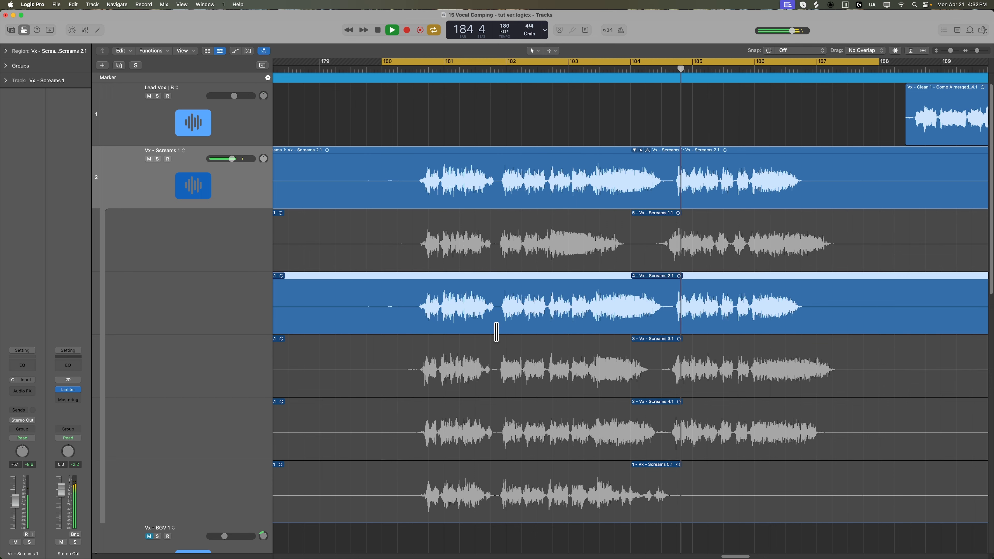
scroll(496, 333, right, 5)
scroll(493, 329, left, 3)
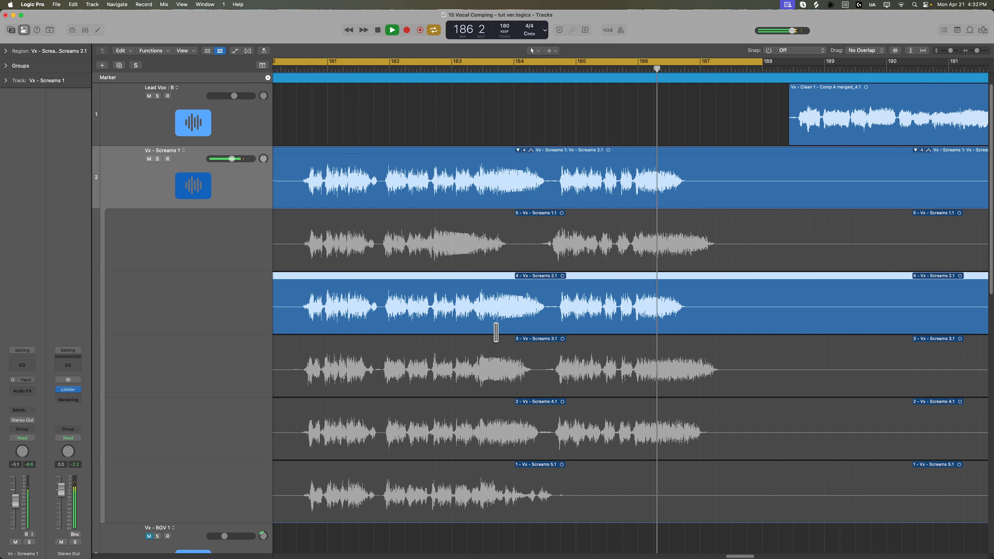
key(space)
click(388, 255)
key(space)
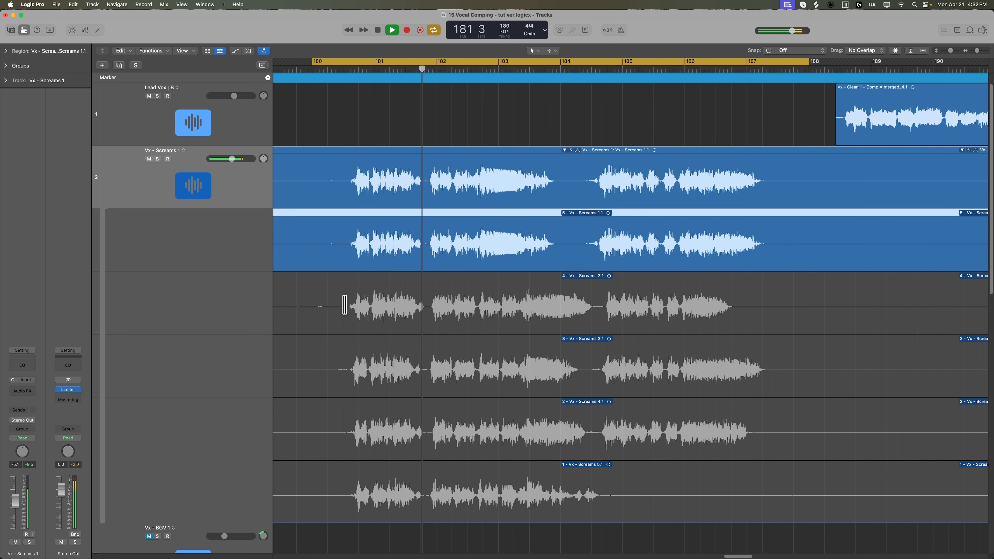
click(388, 307)
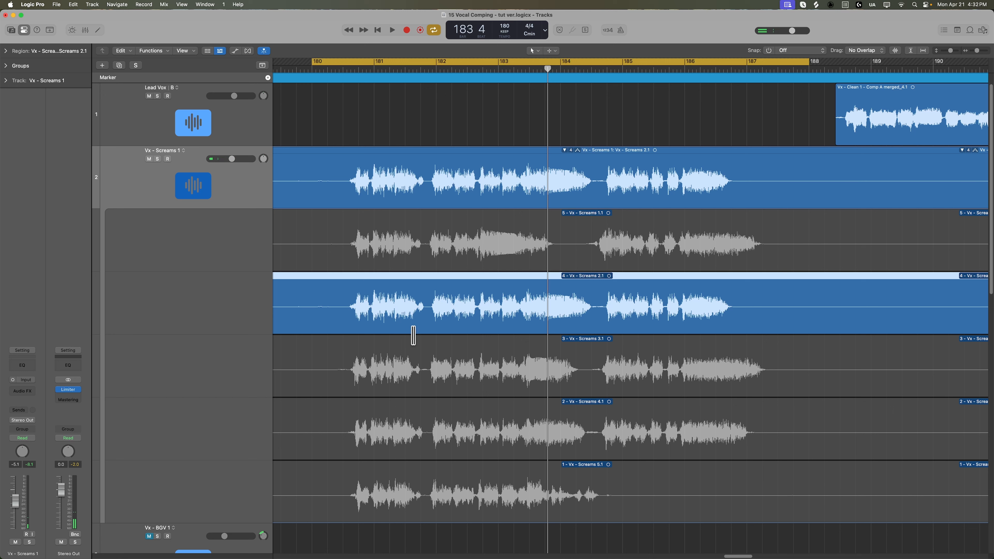
key(space)
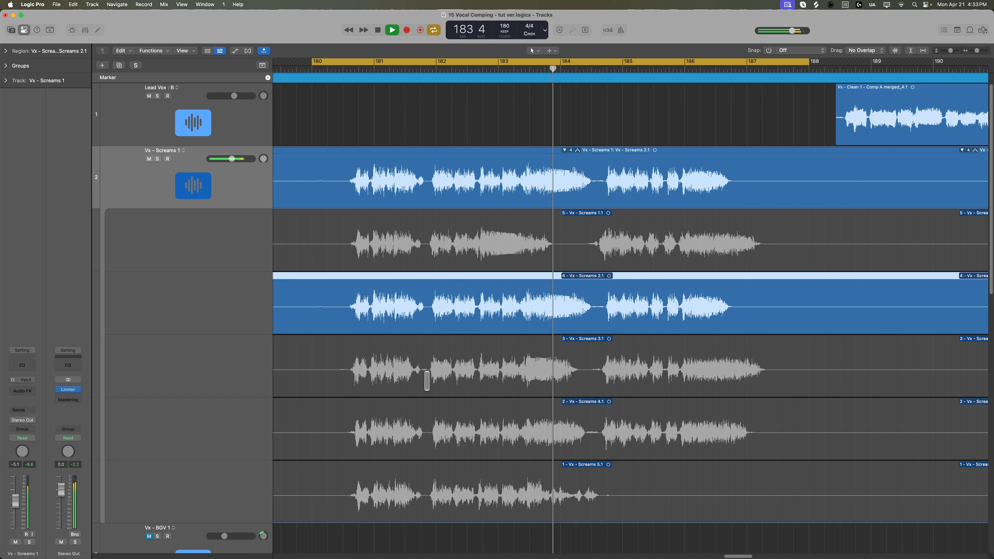
- Comp take 3 into the first scream phrase from about bar 180 beat 2 to bar 181 beat 4 and replay it
drag(426, 381, 336, 378)
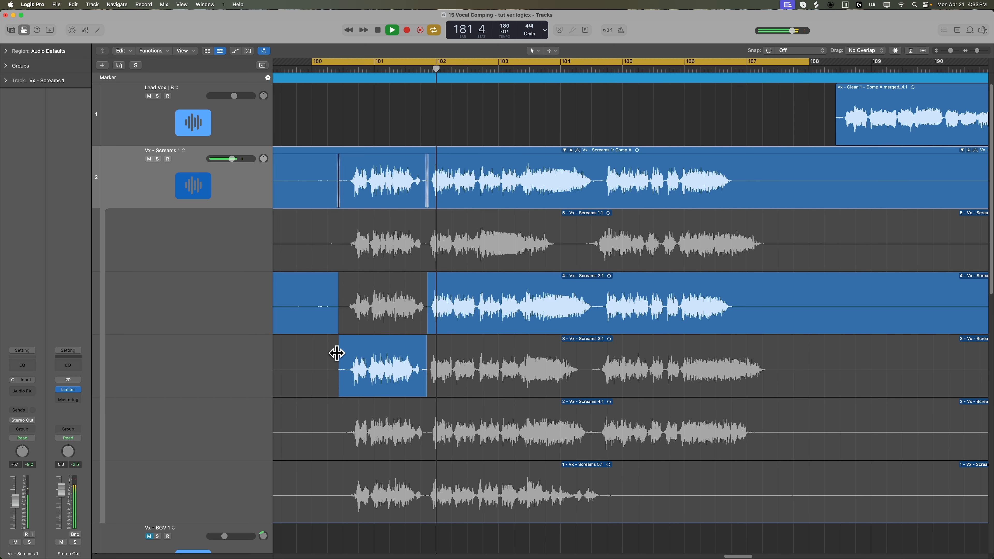
key(space)
key(space)
scroll(335, 354, up, 3)
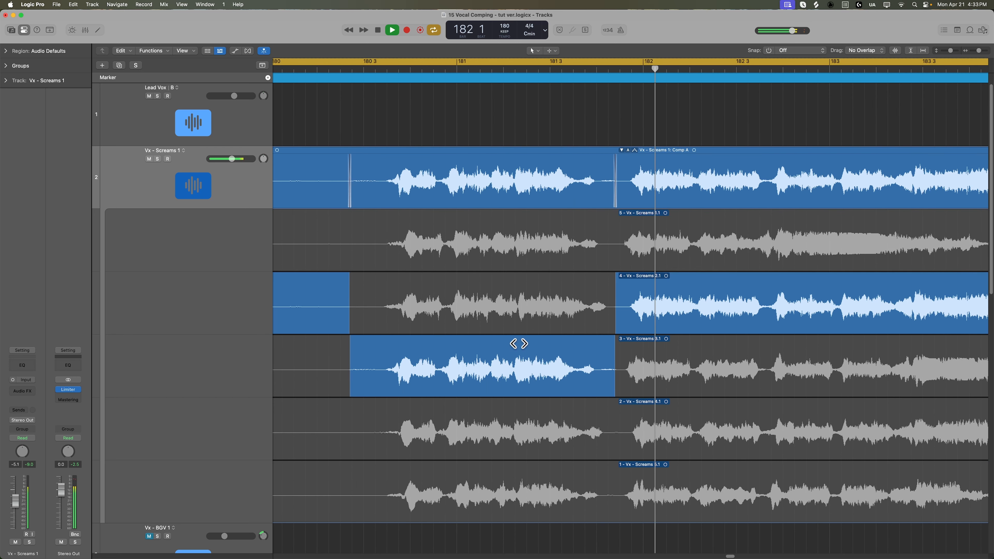
- Nudge take 3 slightly later, extend take 4 back to about bar 181 beat 2, and play the comp
key(space)
click(526, 379)
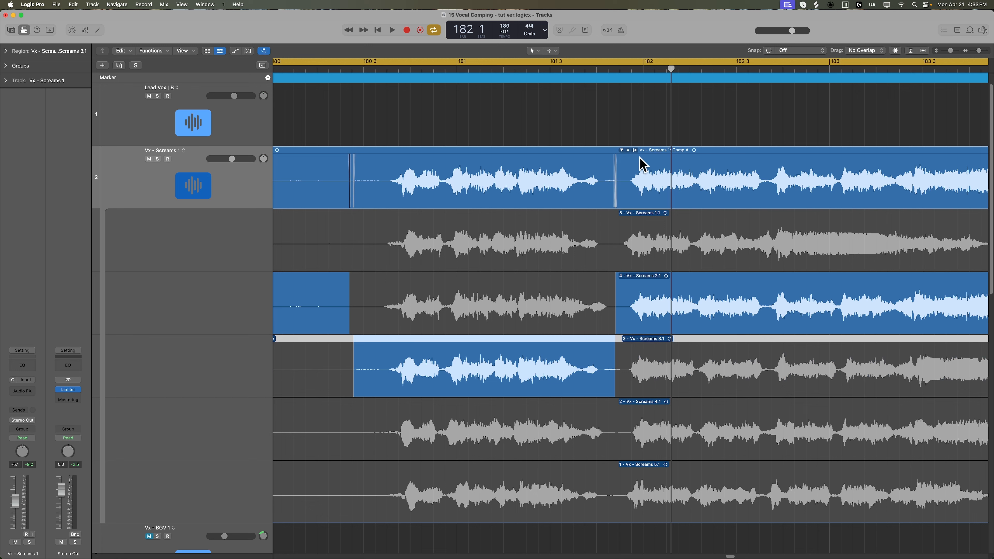
drag(612, 290, 516, 334)
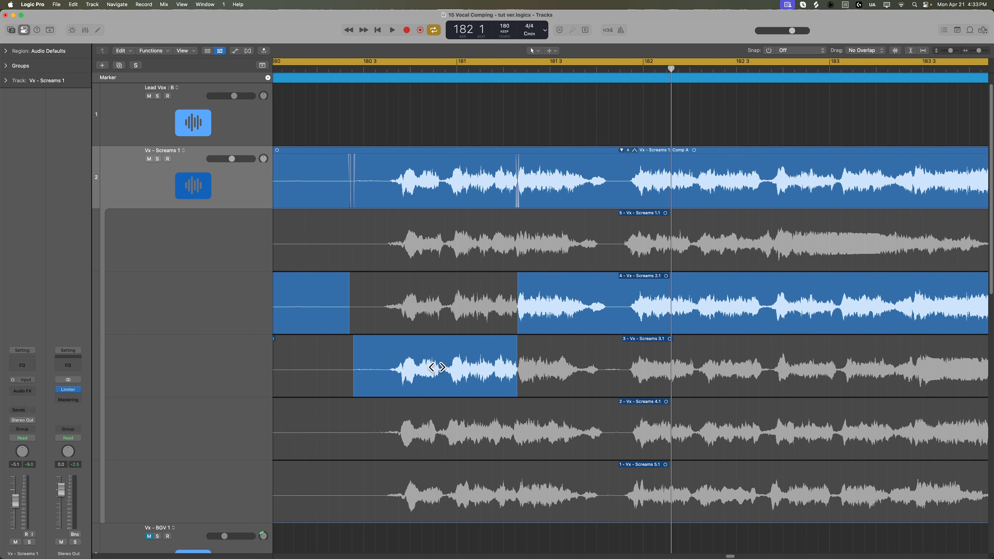
key(space)
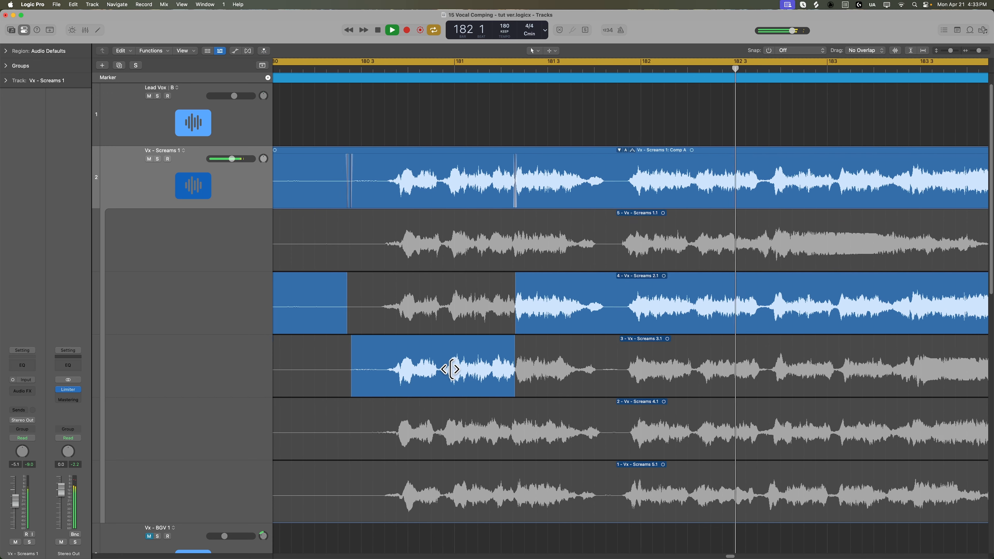
- Turn cycling off, play on, and comp take 3 into the second phrase from about bar 184 beat 3 to bar 187 beat 3
key(c)
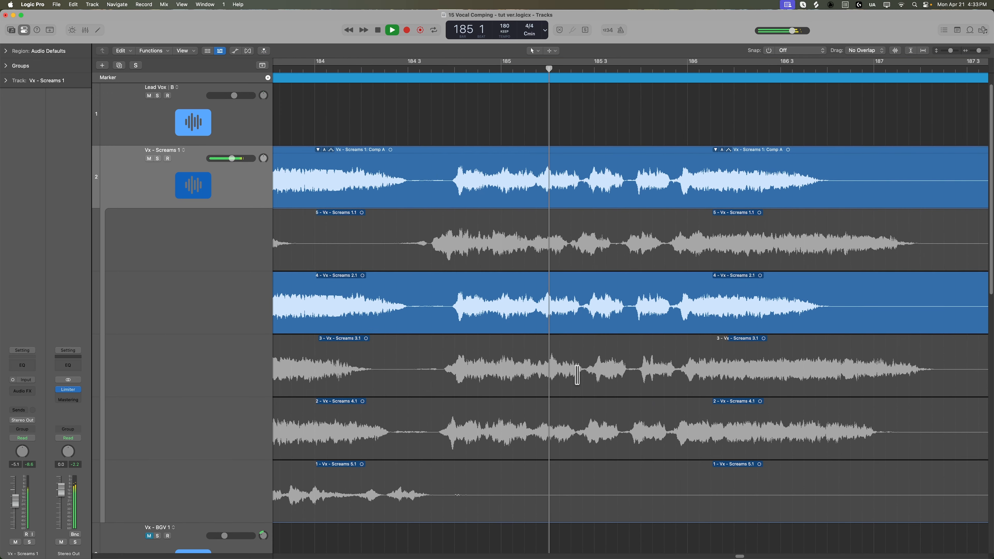
key(space)
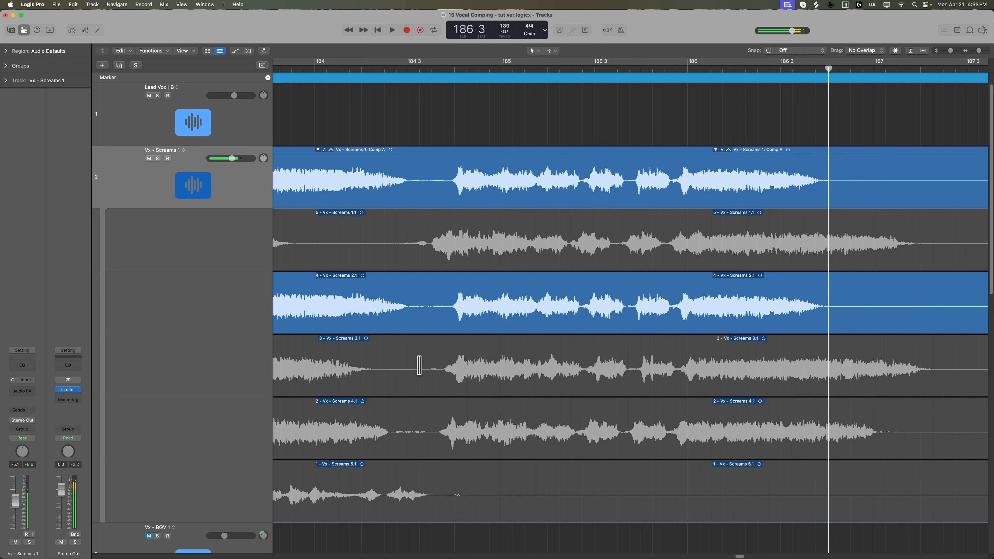
drag(418, 368, 972, 358)
key(super+Left)
key(super+Left)
key(super+Left)
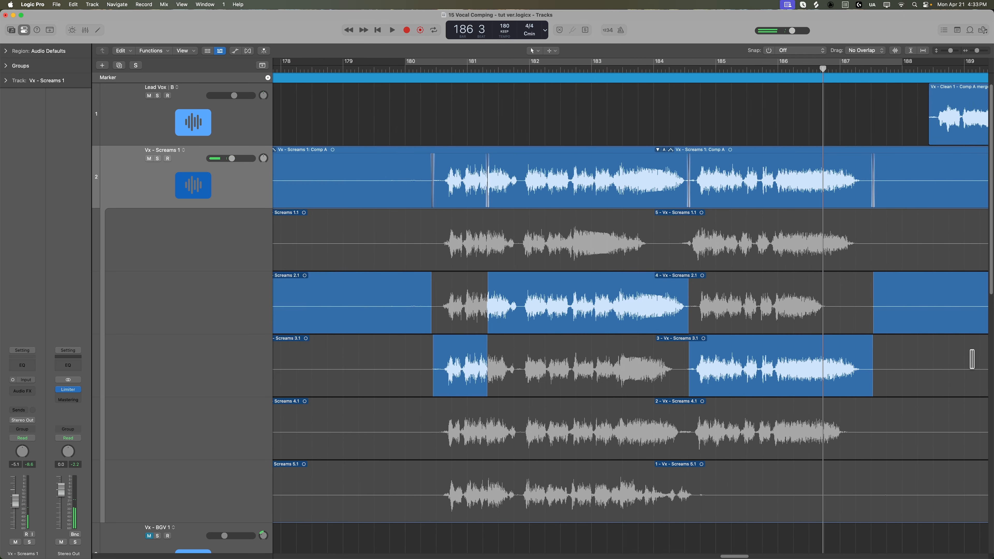
- Set a cycle range from about bar 184 beat 3 to bar 188 beat 2 and play the second scream phrase
scroll(971, 359, right, 5)
drag(522, 66, 755, 65)
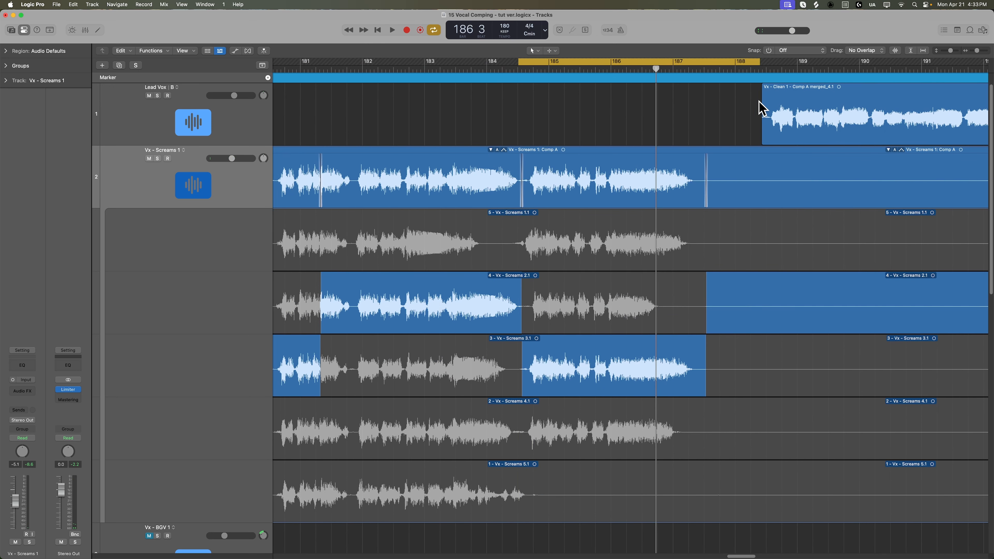
key(space)
key(super+Right)
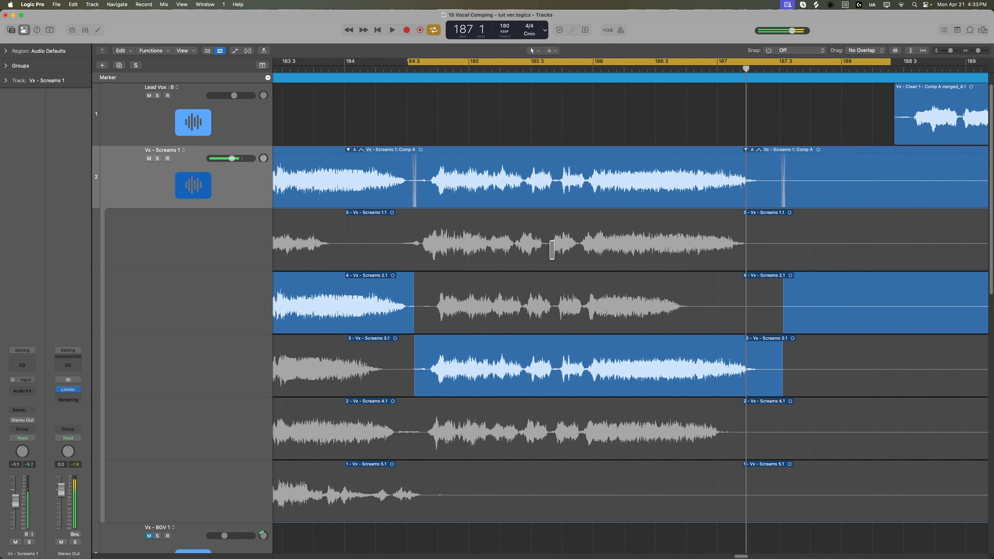
- Audition takes 5, 2, 4 and 3 for the second scream phrase and choose take 4, Vx - Screams 2.1
click(551, 249)
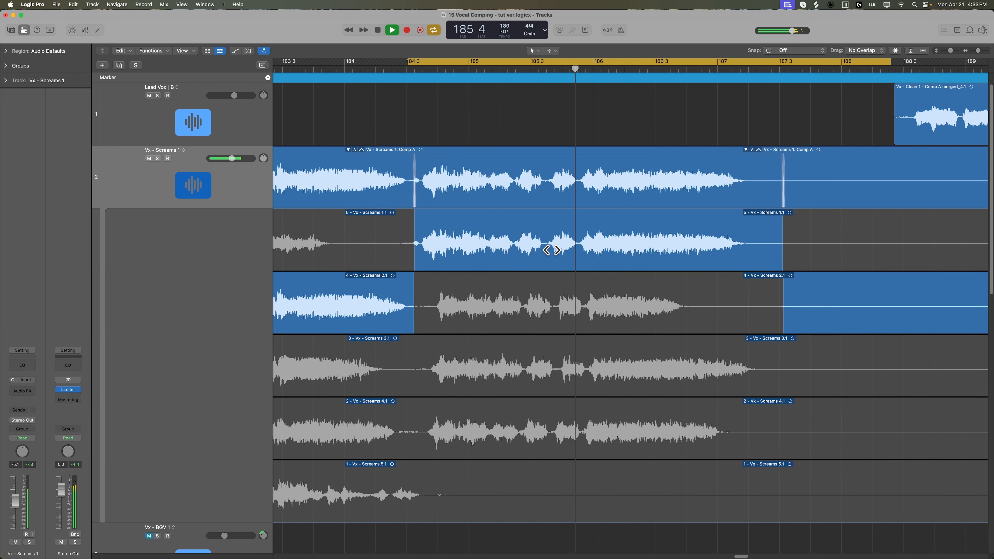
click(529, 435)
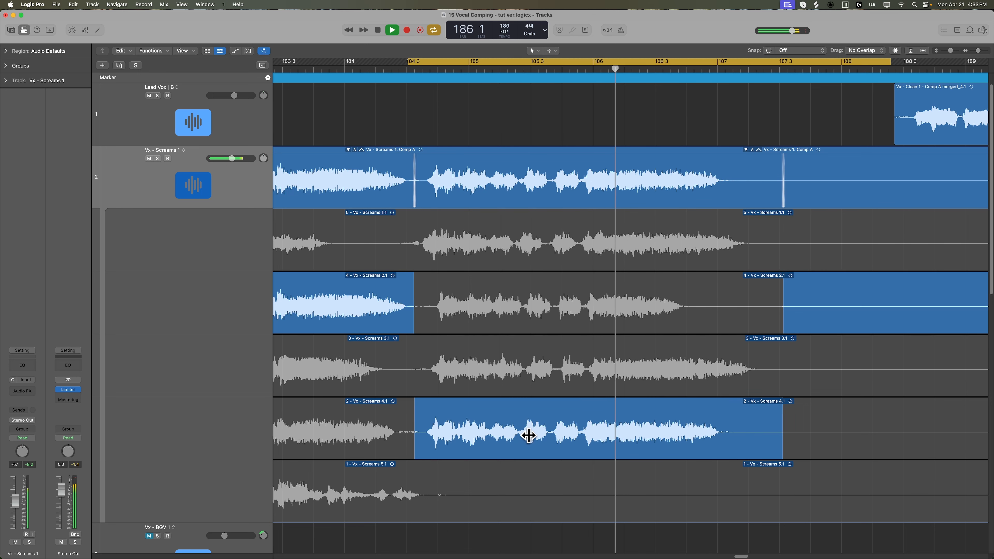
key(space)
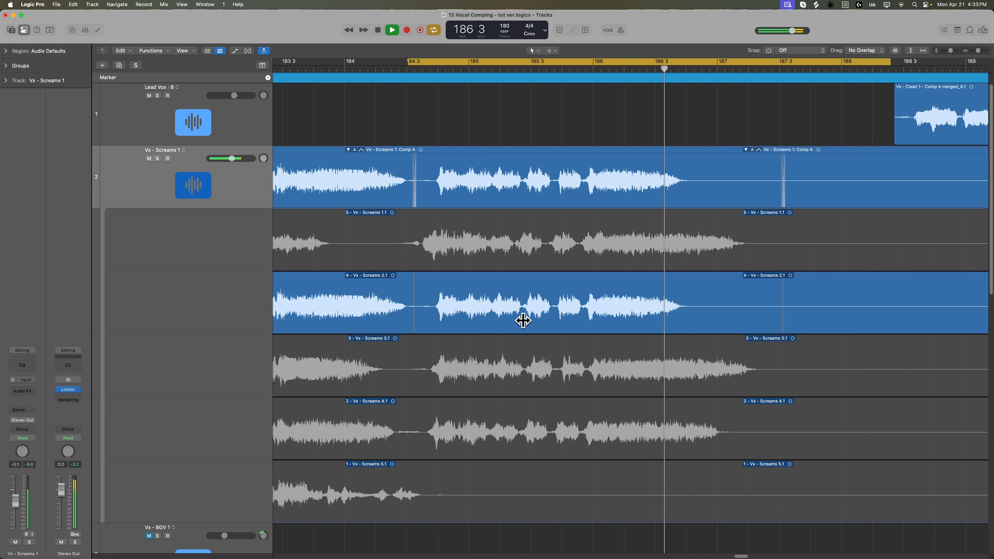
click(534, 366)
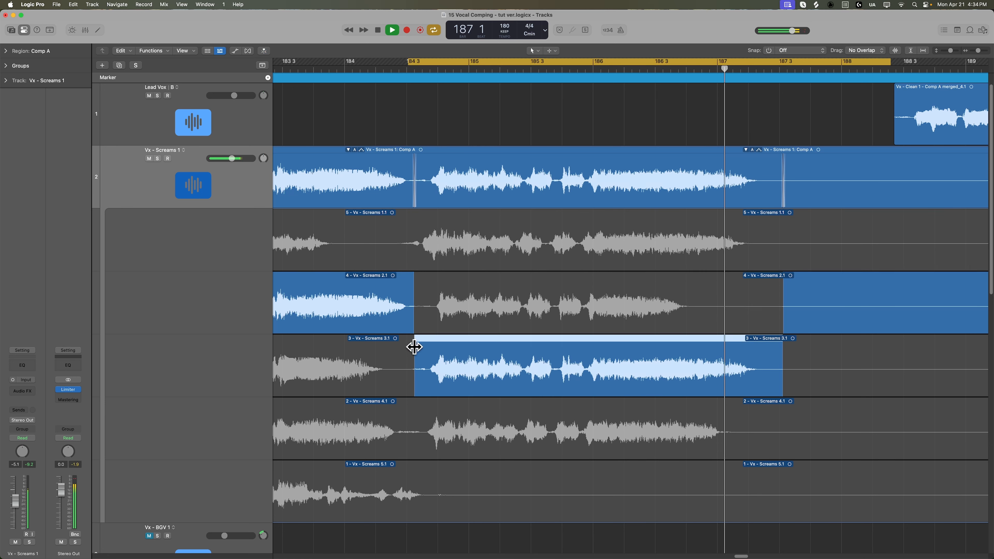
key(space)
click(519, 289)
key(super+Left)
key(space)
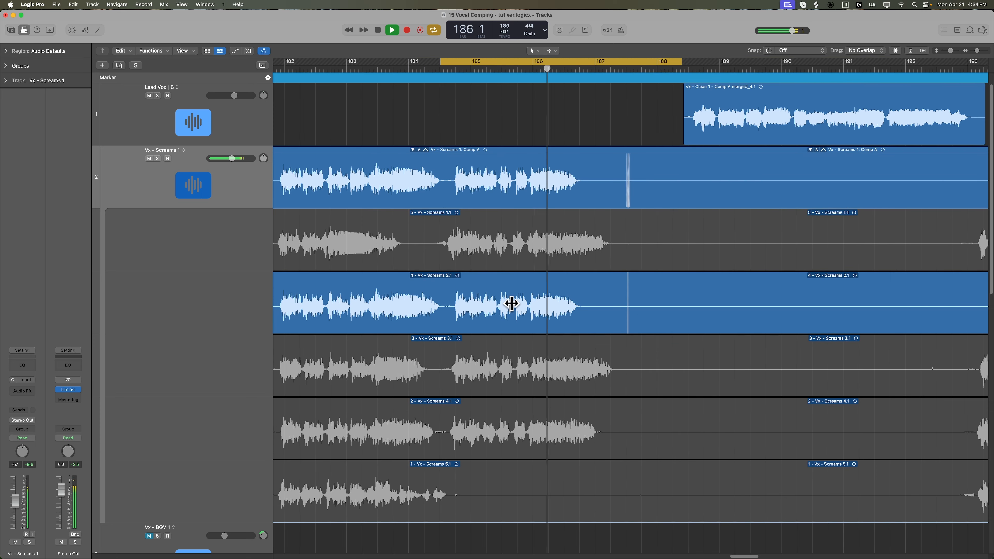
- Move the cycle range to bars 193 to 197 and comp take 5 into the last scream phrase from about bar 192 beat 4
key(space)
key(c)
key(super+Left)
key(super+Left)
key(super+Left)
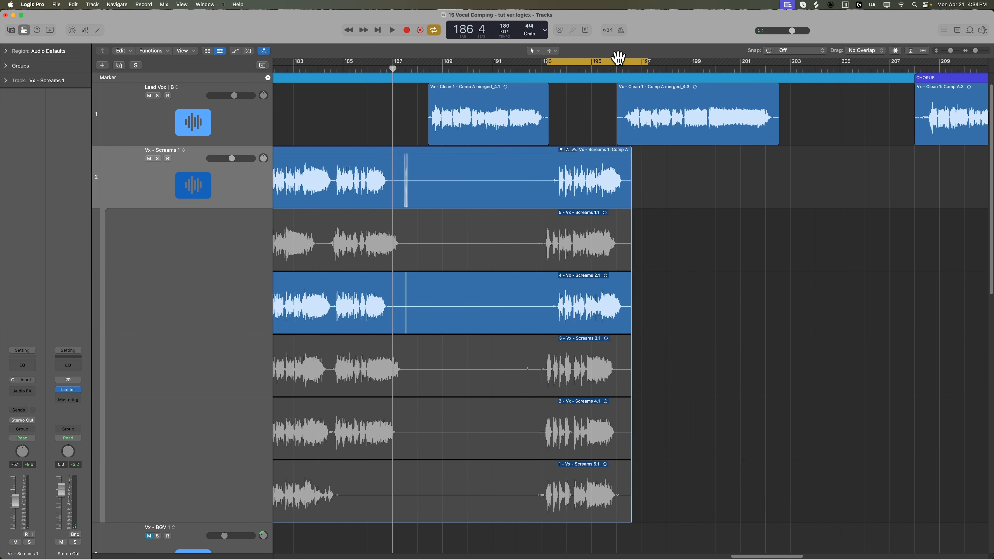
drag(536, 224, 759, 261)
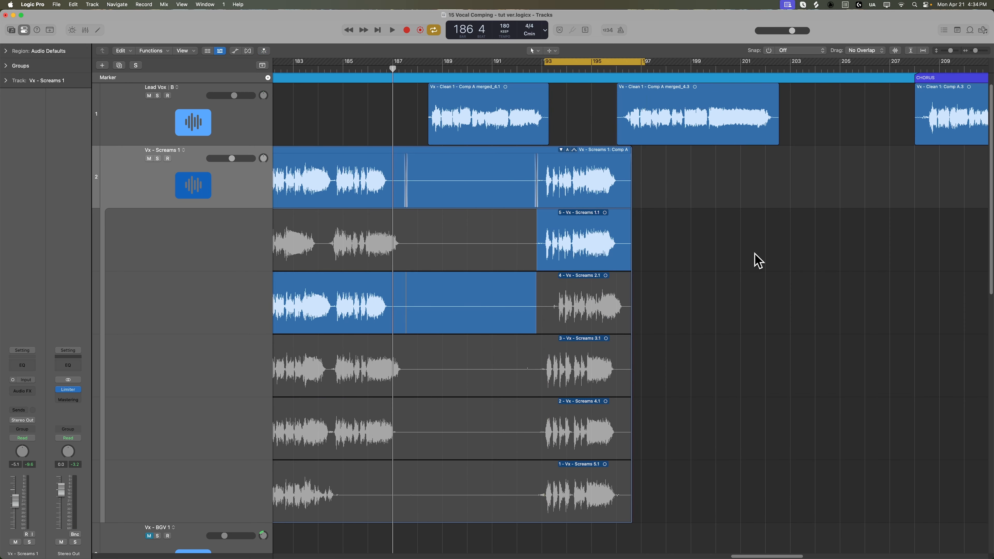
- Play the last scream phrase and shift the cycle range slightly earlier, to start just before bar 193
key(space)
key(super+Right)
key(super+Right)
key(super+Right)
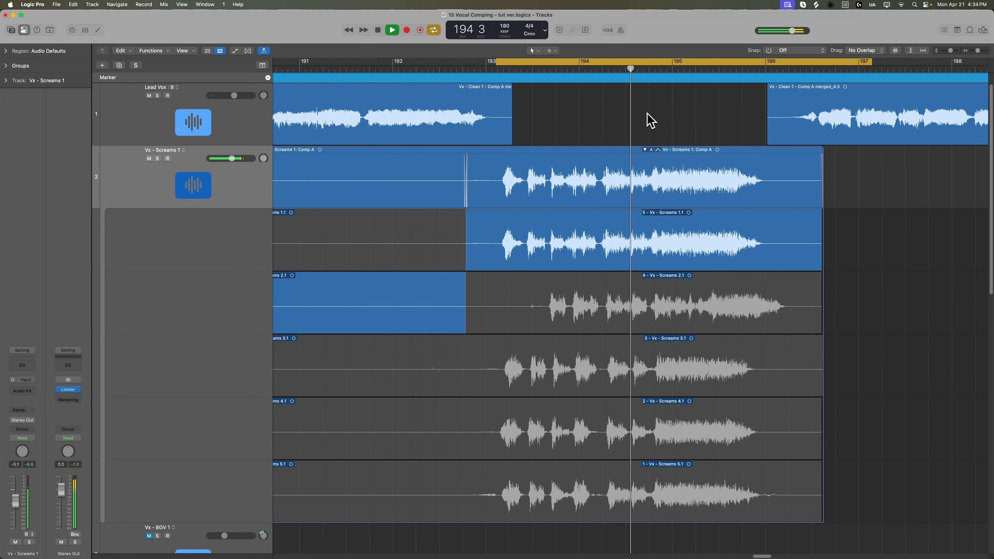
drag(662, 62, 644, 60)
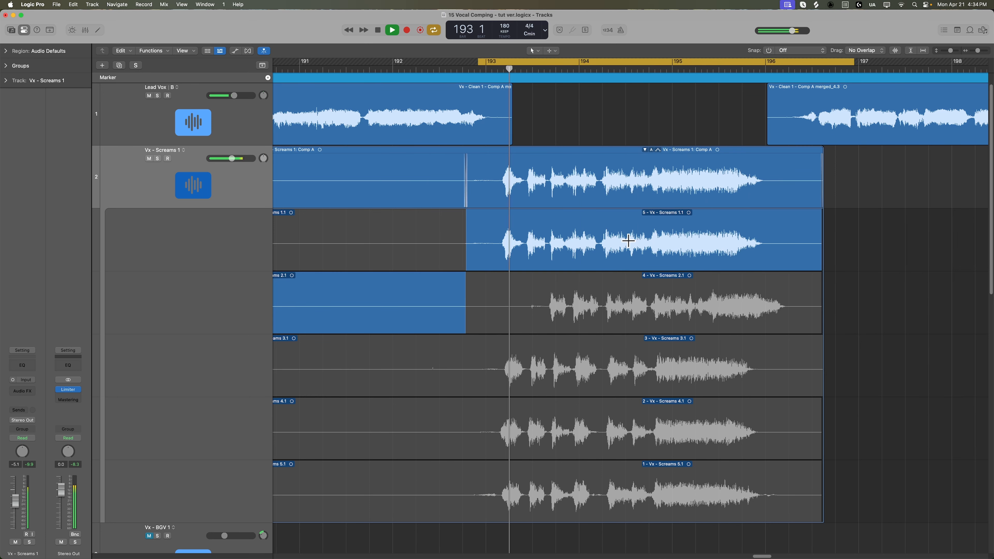
key(super+Right)
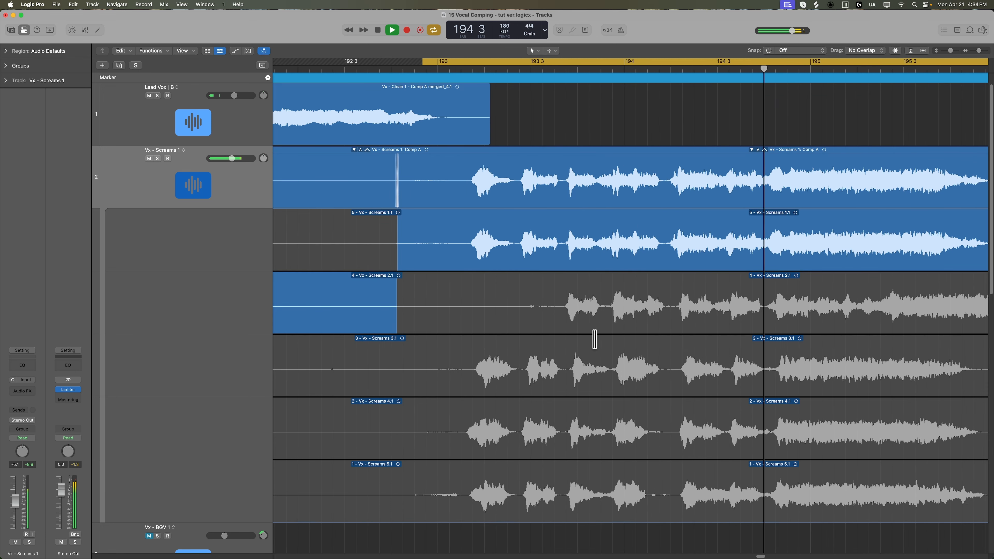
- Audition takes 3, 2 and 1 in turn for the last scream phrase
click(590, 364)
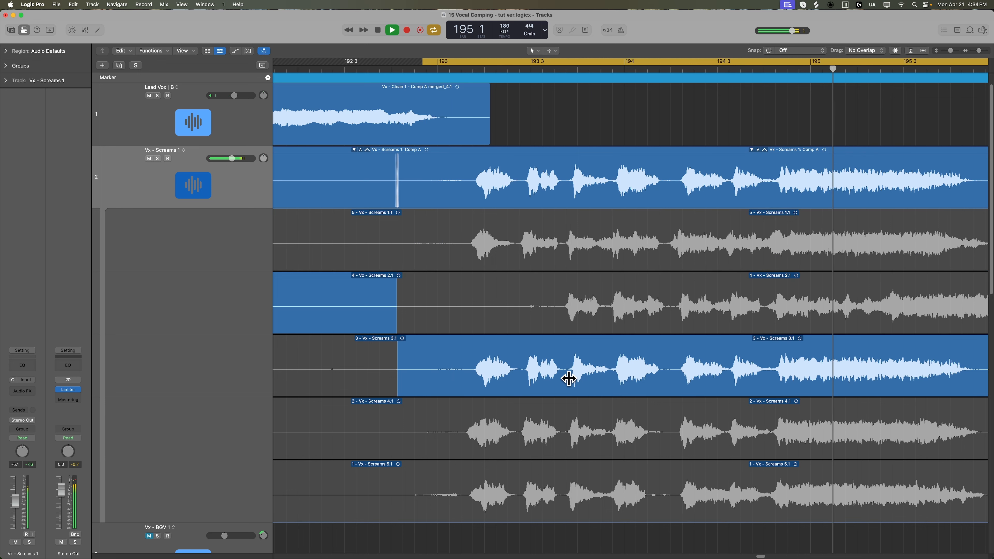
click(606, 424)
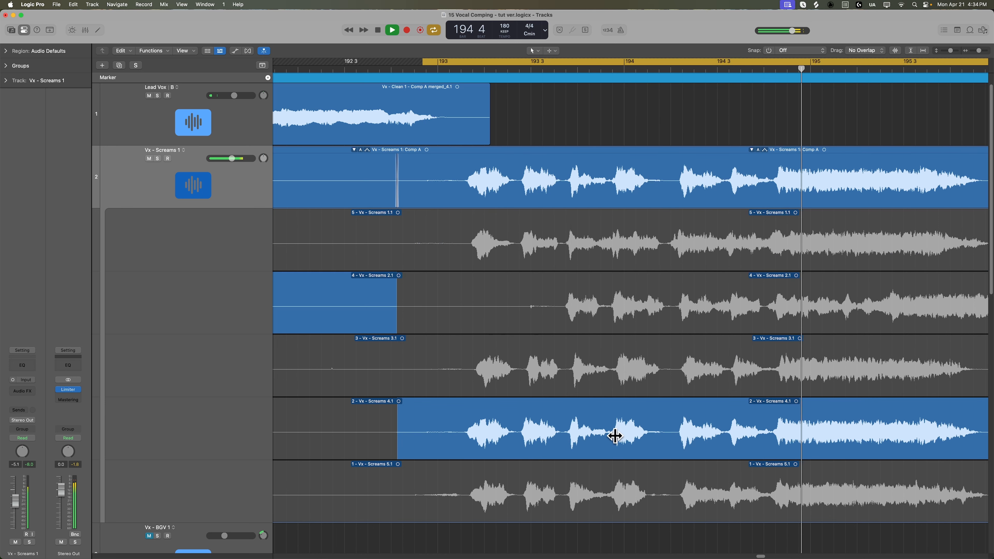
click(626, 471)
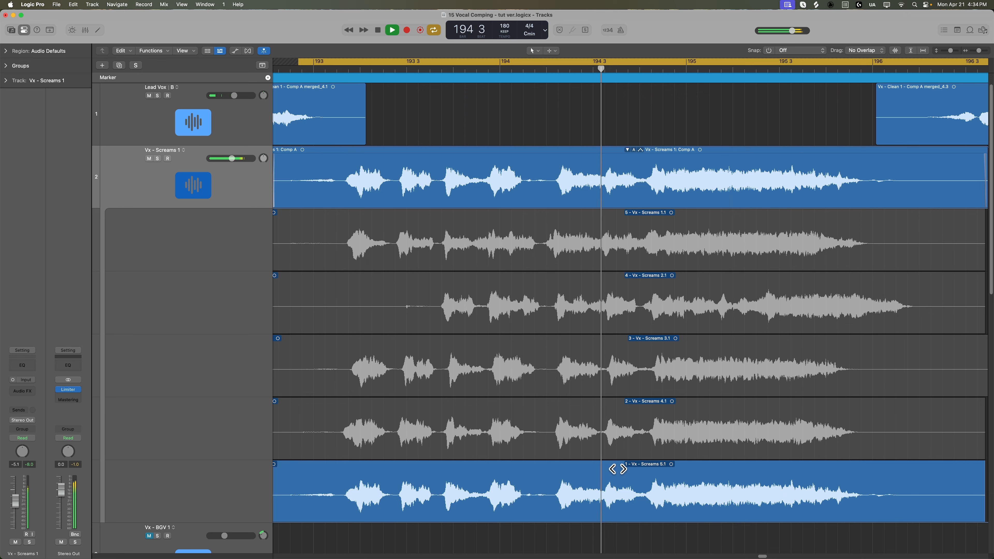
- Slice all five scream takes around the last phrase, from bar 193 to about bar 196 beat 3
key(space)
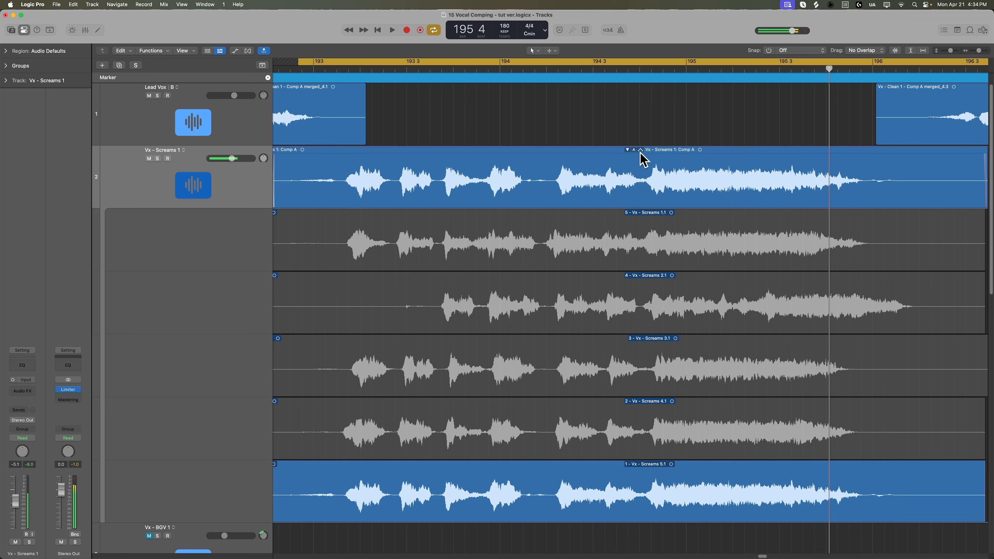
drag(318, 247, 966, 505)
click(945, 505)
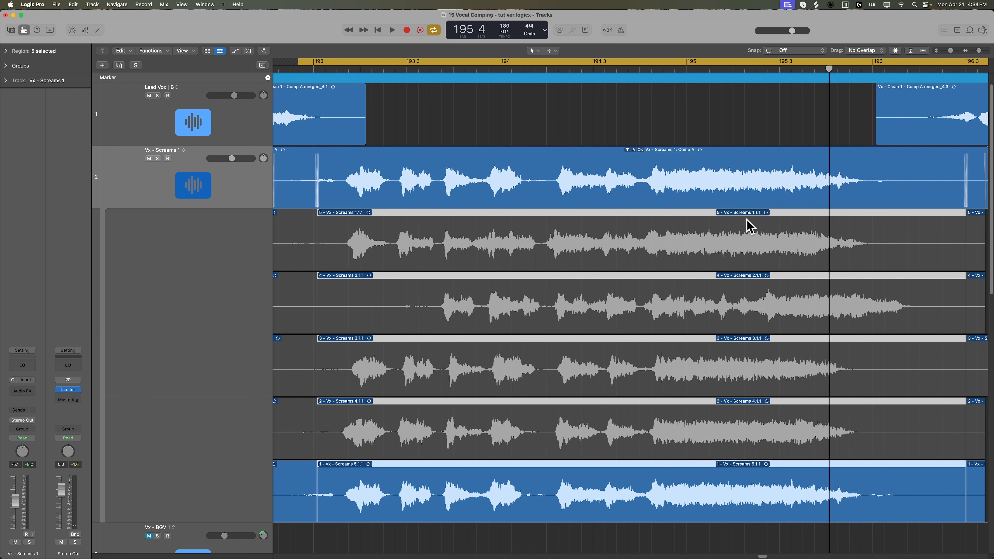
click(543, 103)
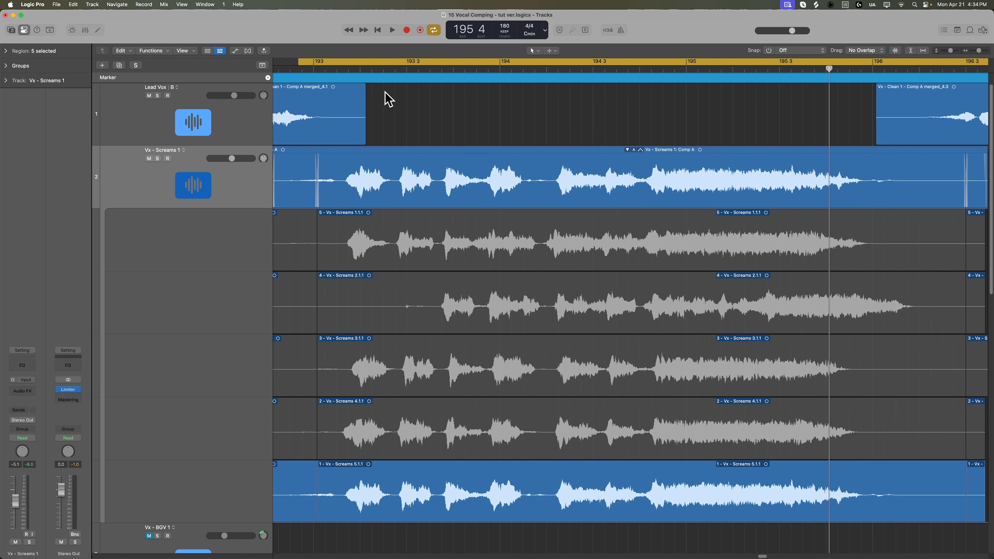
- Move the five sliced last-phrase regions slightly later together and play the phrase to check its timing
key(shift+space)
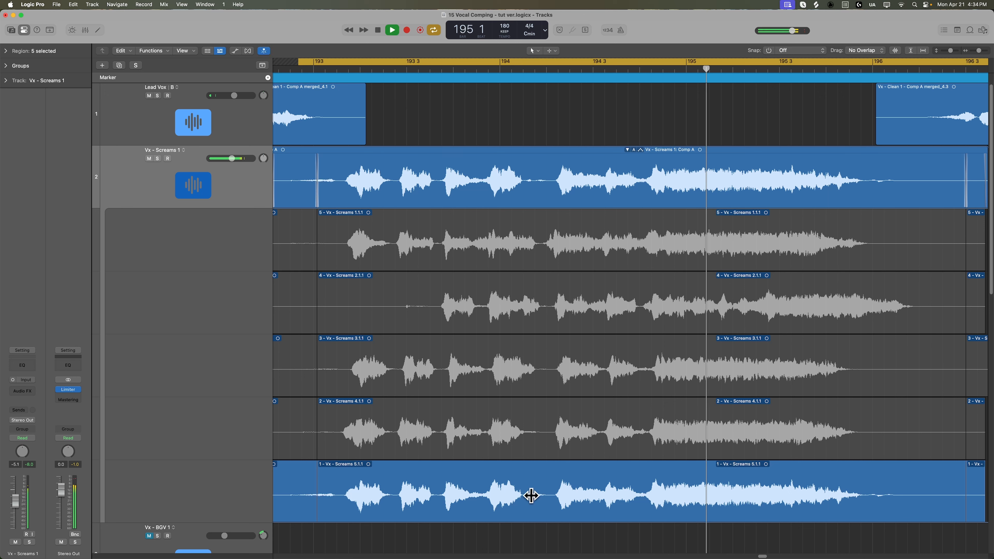
key(space)
drag(481, 538, 471, 253)
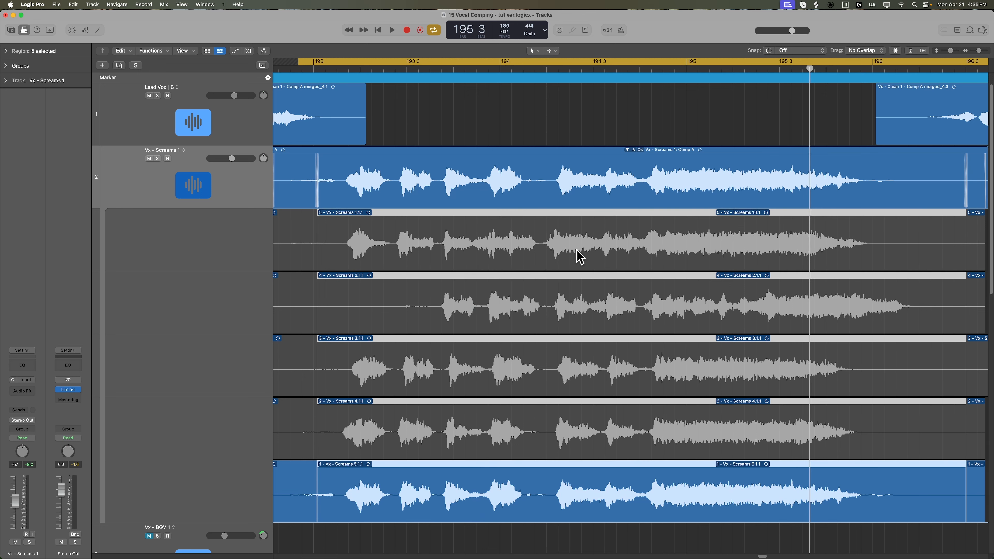
drag(580, 257, 584, 257)
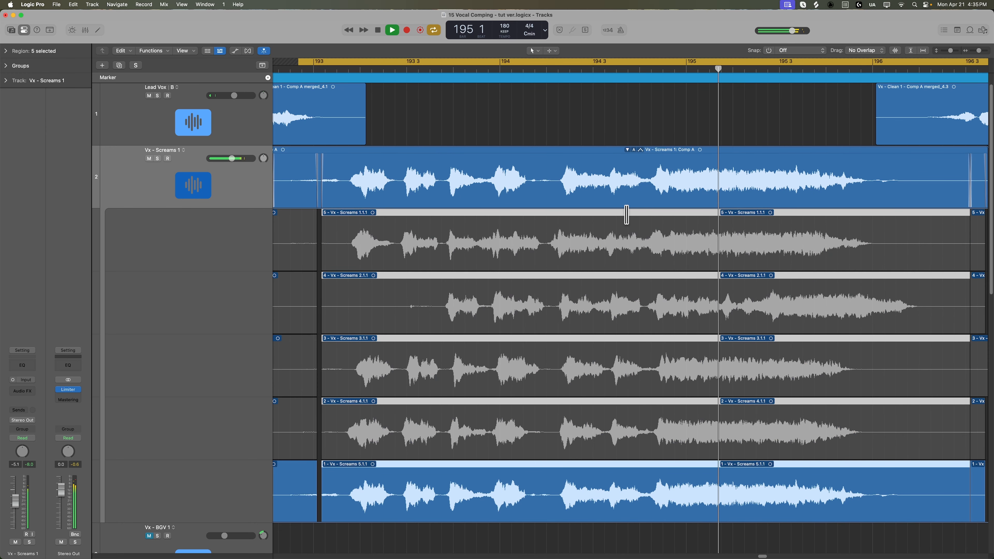
key(space)
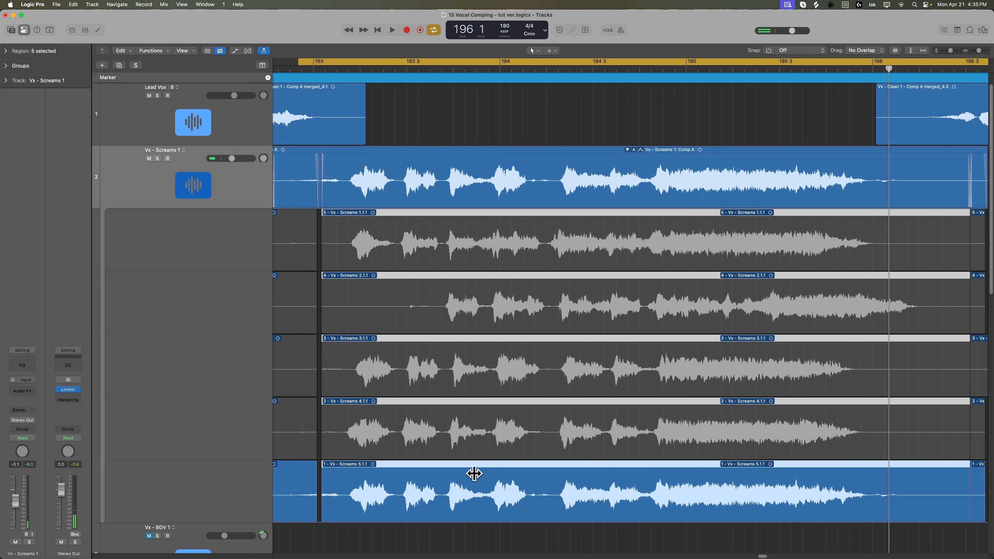
key(space)
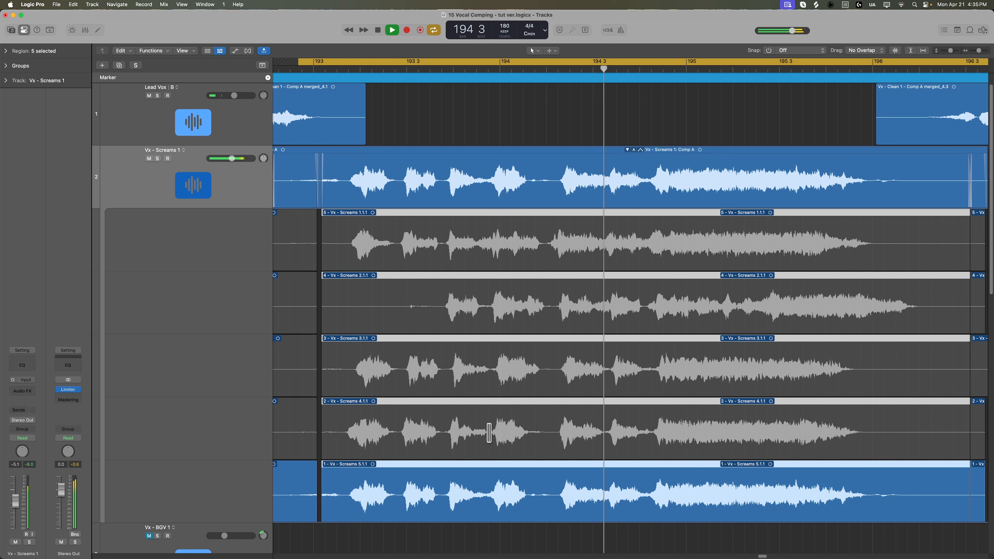
key(space)
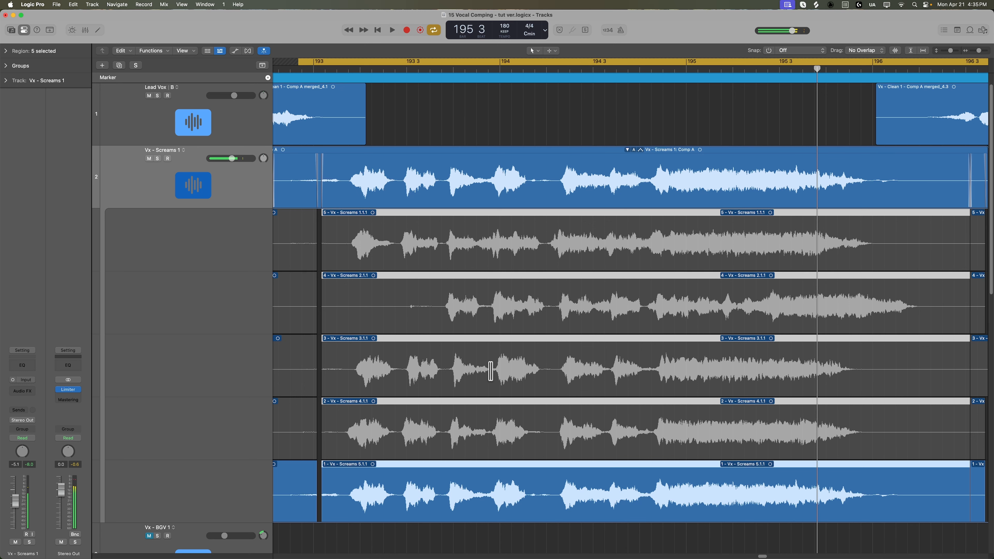
- Comp the word around bar 194 separately, auditioning takes 3, 4 and 5 and choosing take 5
drag(490, 374, 560, 391)
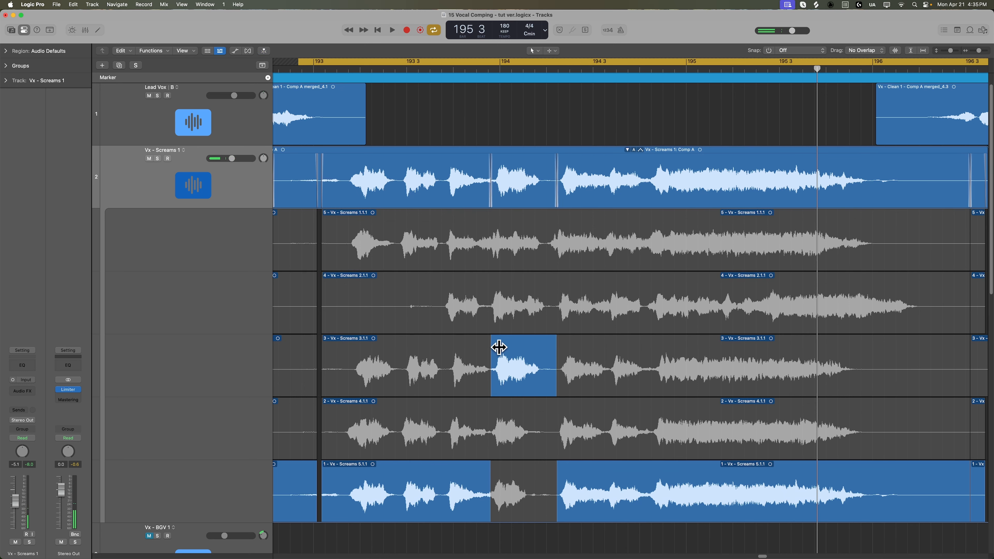
key(space)
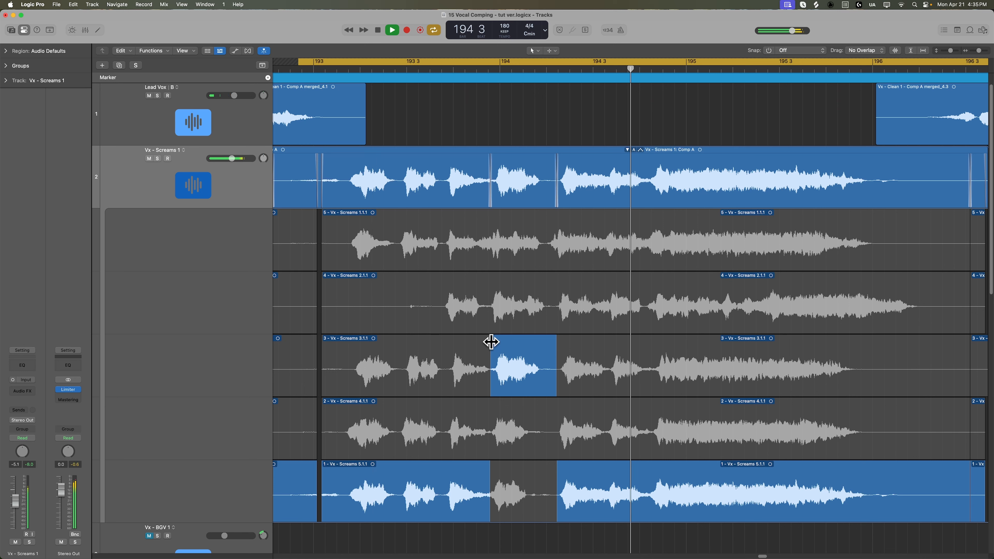
click(500, 304)
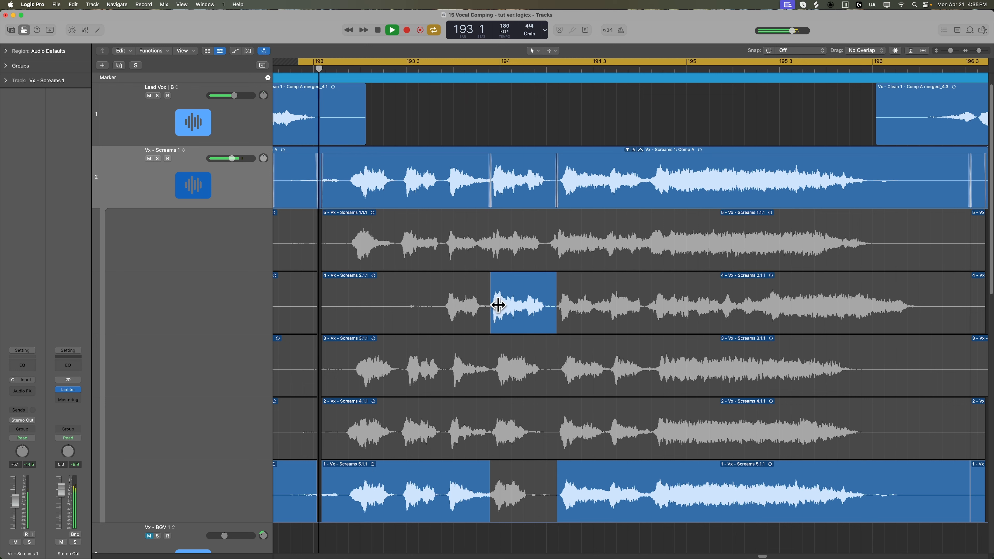
click(524, 251)
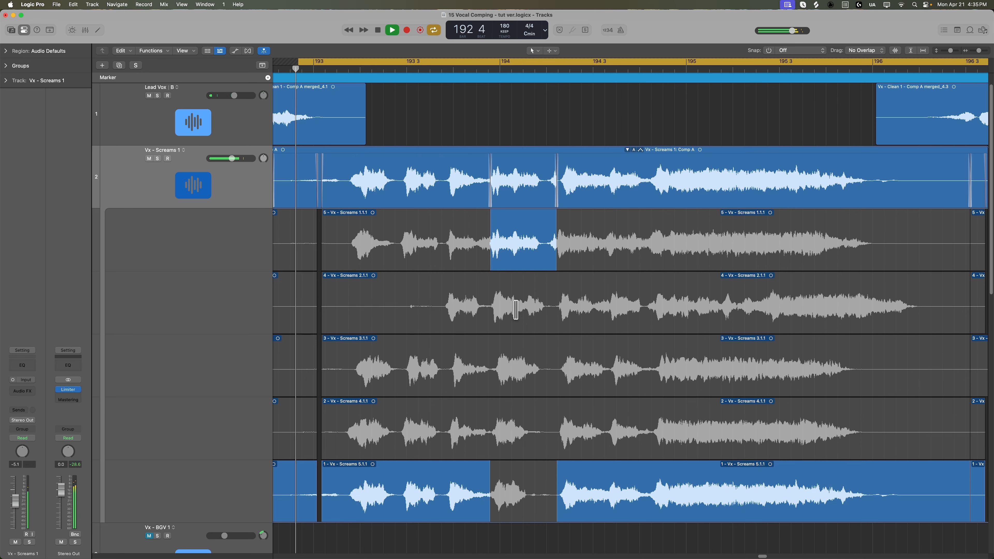
- Check the bar 194 word with the screams track soloed, and move both edges of its take 5 section slightly earlier
key(s)
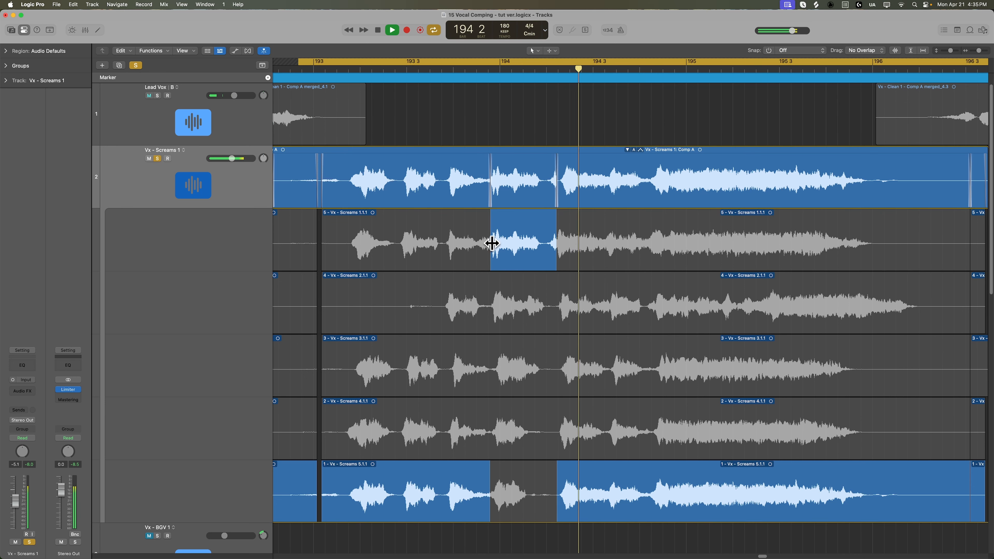
key(space)
drag(490, 220, 478, 222)
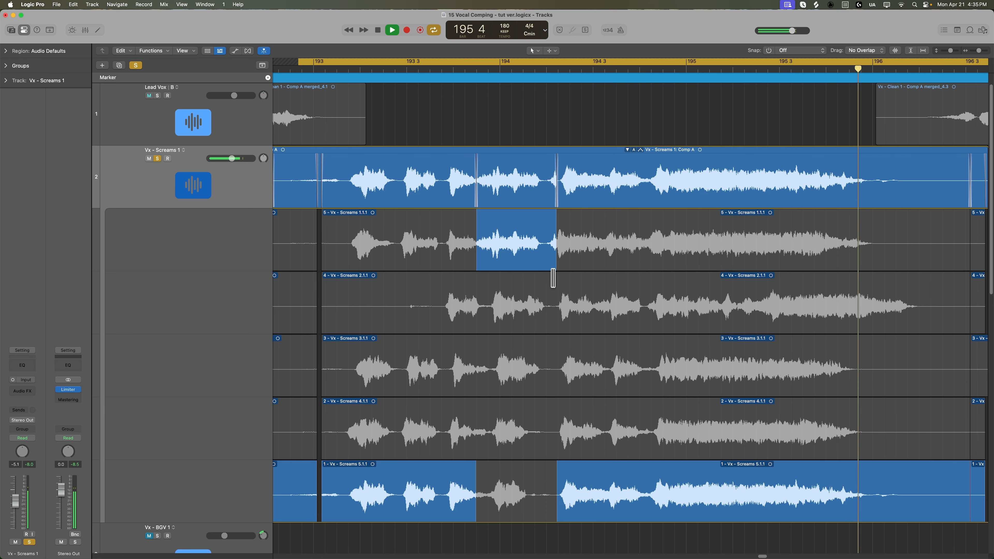
key(s)
key(space)
drag(553, 228, 545, 228)
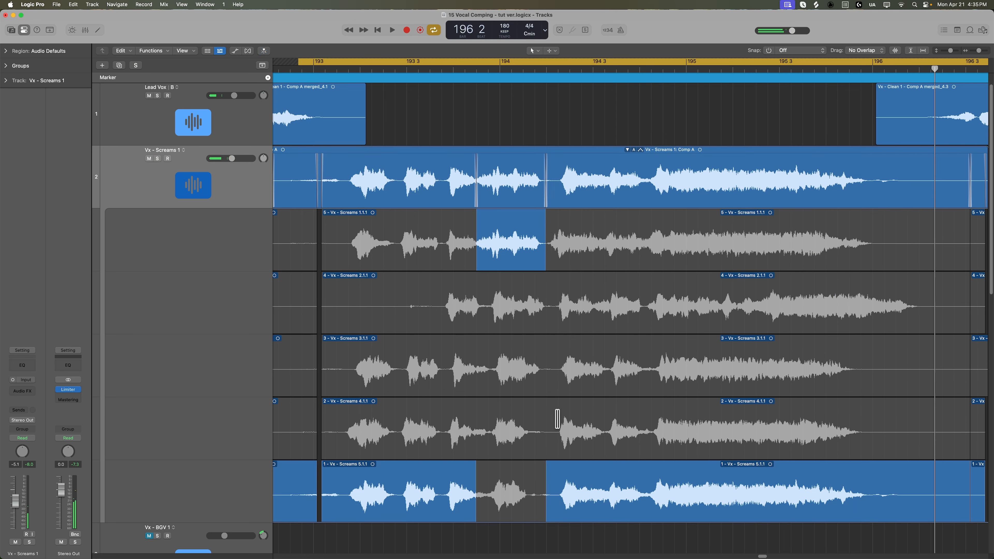
- Audition takes 4, 3 and 2 for the rest of the phrase from about bar 194 beat 2, ending on take 2
drag(552, 311, 957, 313)
key(space)
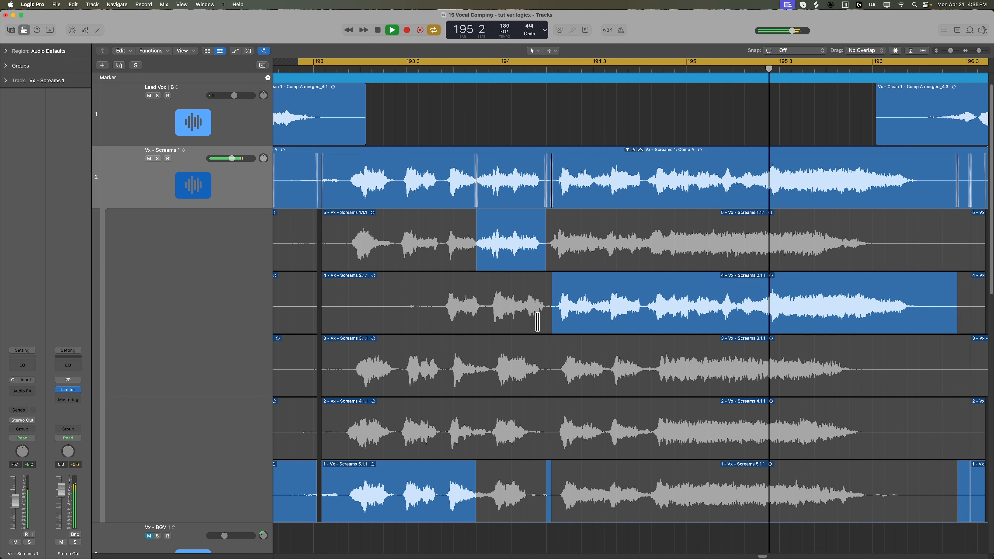
key(space)
click(613, 374)
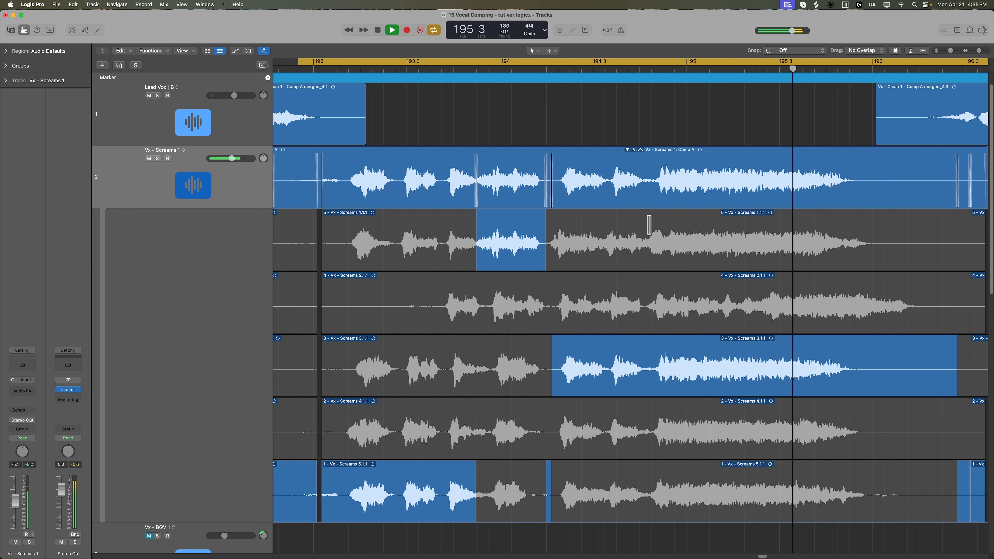
key(space)
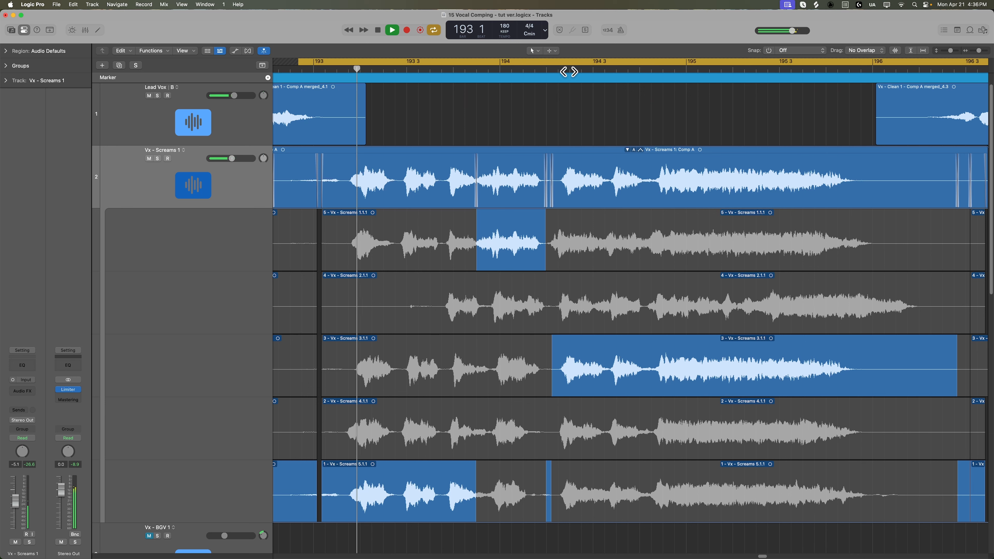
click(602, 420)
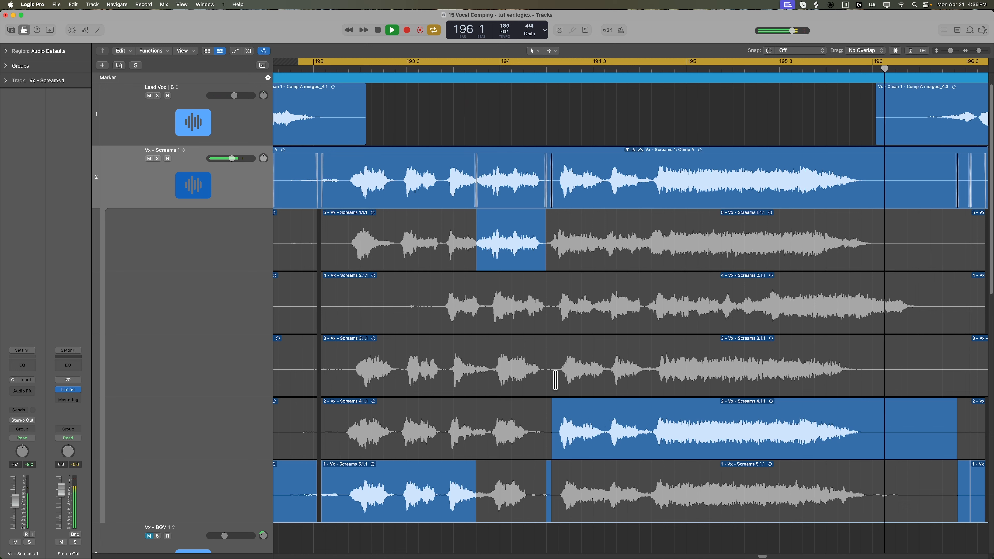
- Close the gap between the take 5 and take 2 sections, and comp the long final scream from take 3, starting around bar 194 beat 4
drag(534, 235, 546, 225)
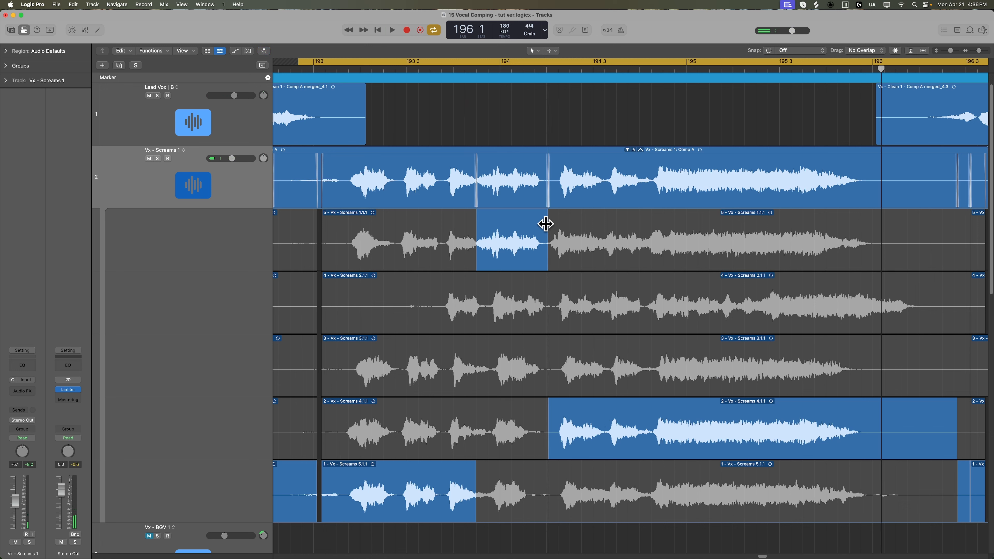
drag(655, 372, 911, 376)
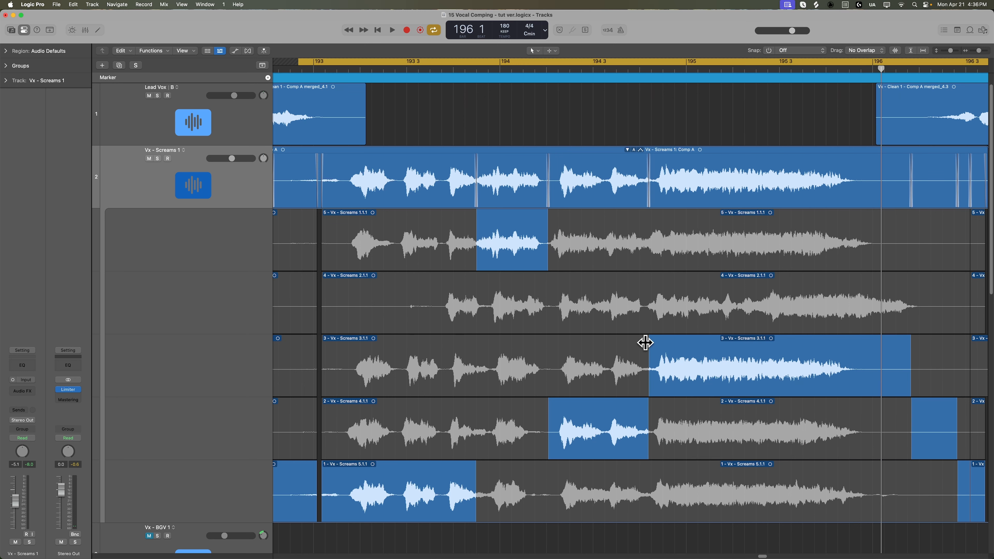
drag(645, 343, 650, 342)
key(space)
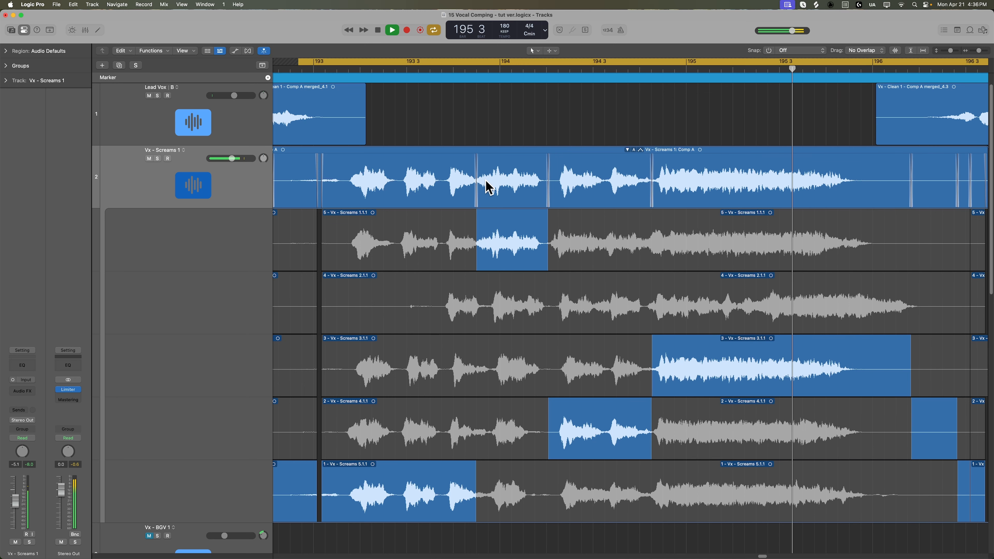
key(space)
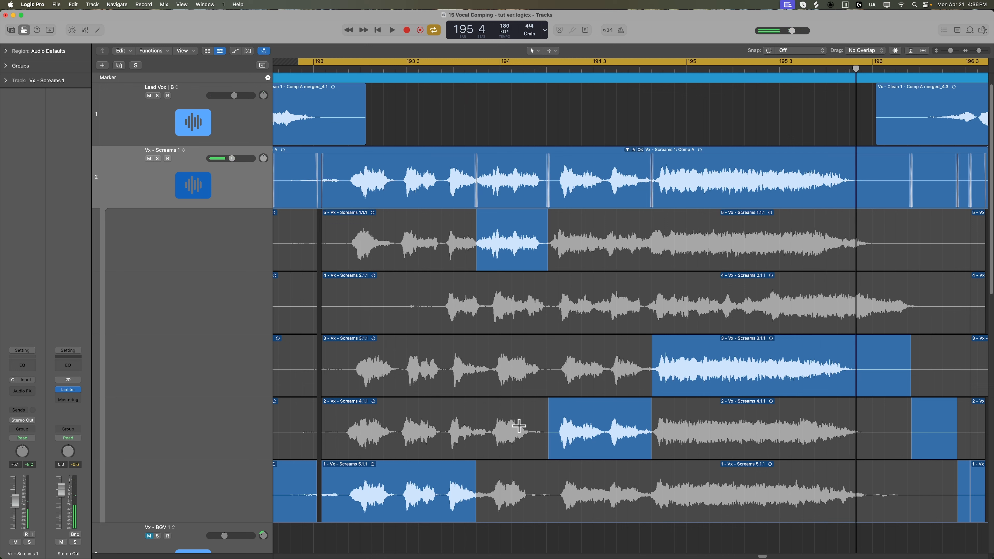
- Slice take 2 from just after bar 194 to just after bar 195, nudge the slice slightly later, and readjust its boundary with take 5
drag(515, 426, 715, 433)
click(685, 433)
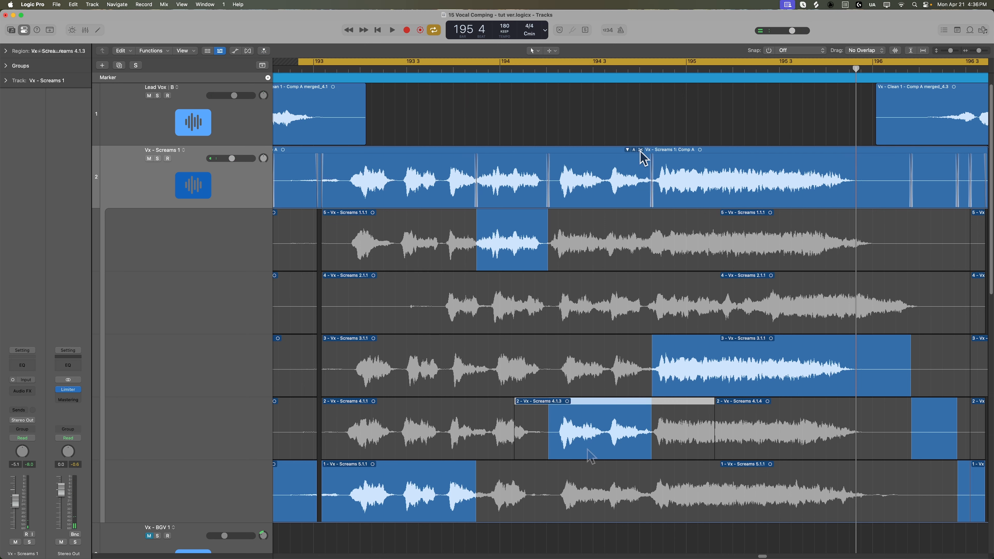
drag(590, 456, 593, 455)
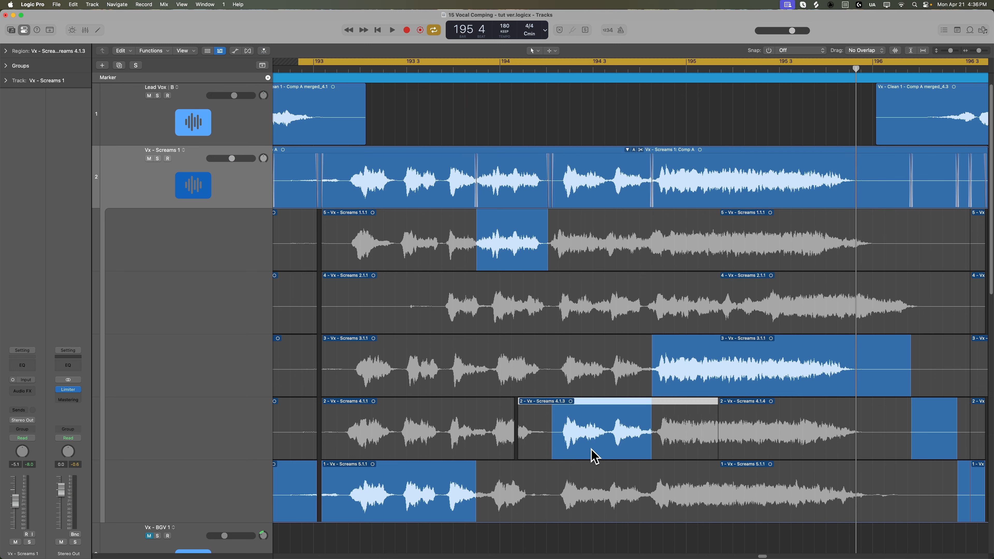
mouse_move(548, 221)
mouse_down()
mouse_move(559, 224)
mouse_move(550, 225)
mouse_up()
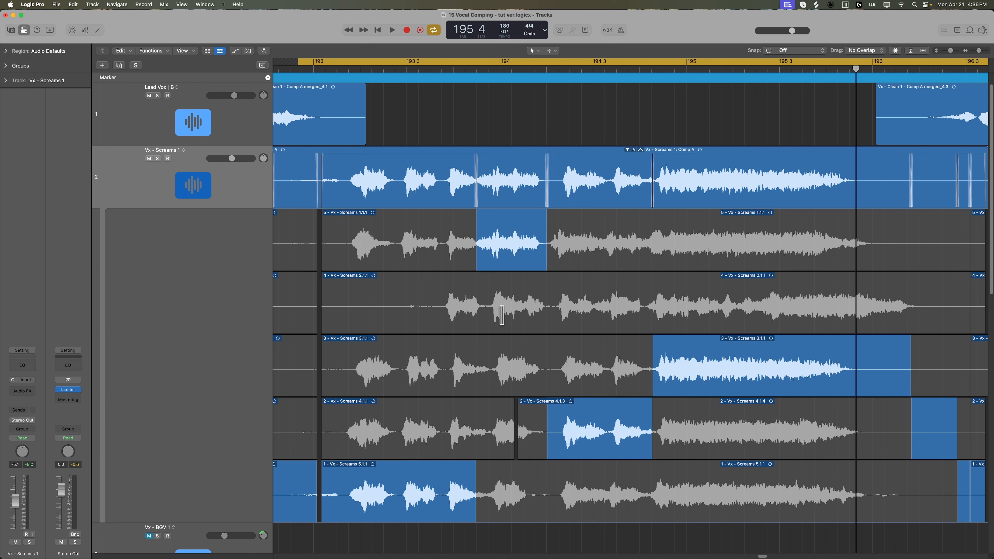
key(space)
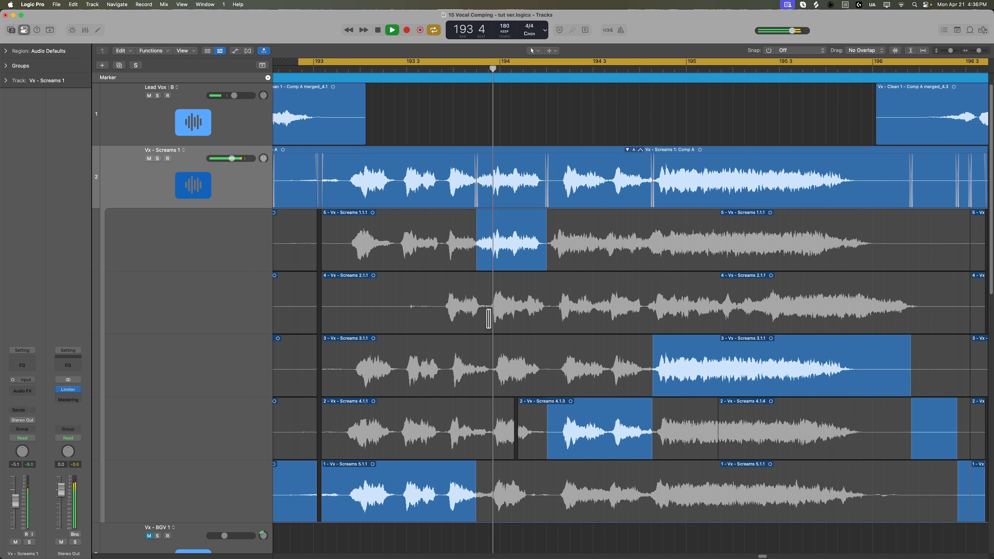
key(space)
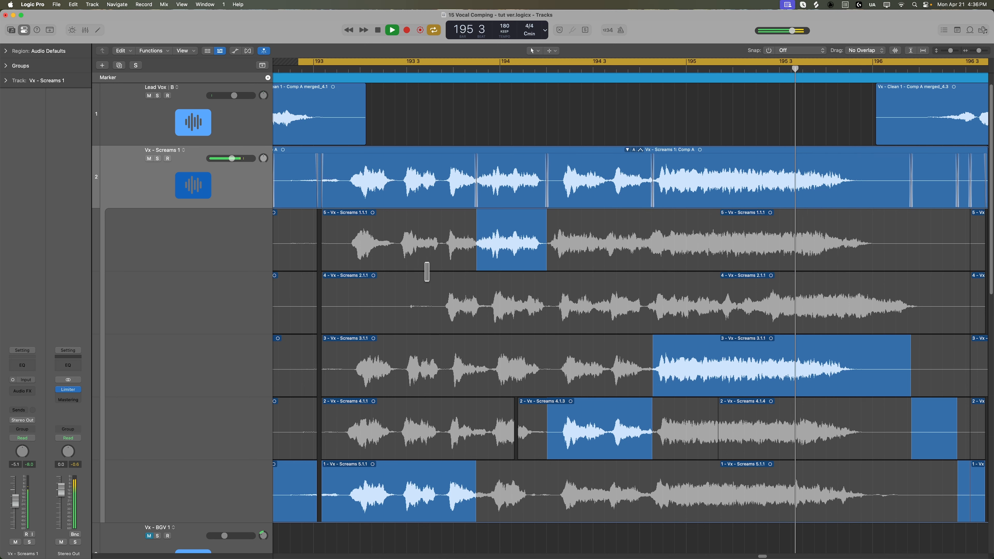
key(space)
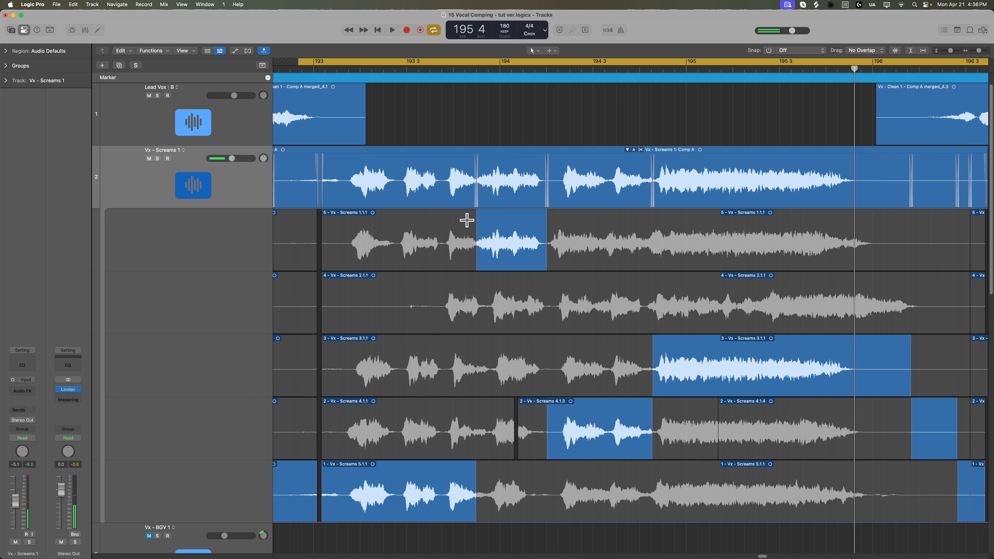
- Slice take 5 from about bar 193 beat 4 to bar 194 beat 3 and nudge the slice slightly later
drag(447, 230, 584, 244)
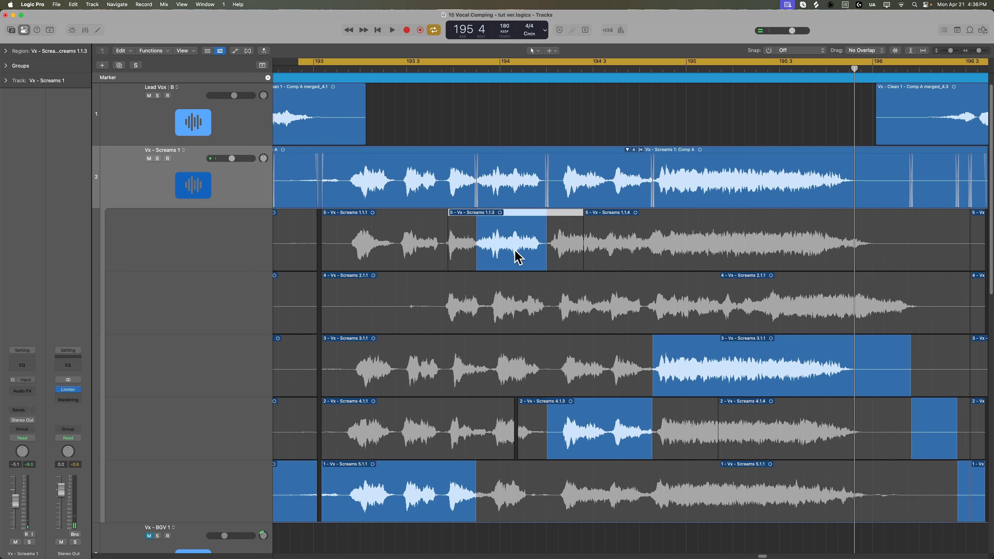
drag(515, 251, 517, 252)
key(alt+q)
- Play the phrase and move the boundary between the take 2 and take 3 sections slightly later, before the long scream
key(space)
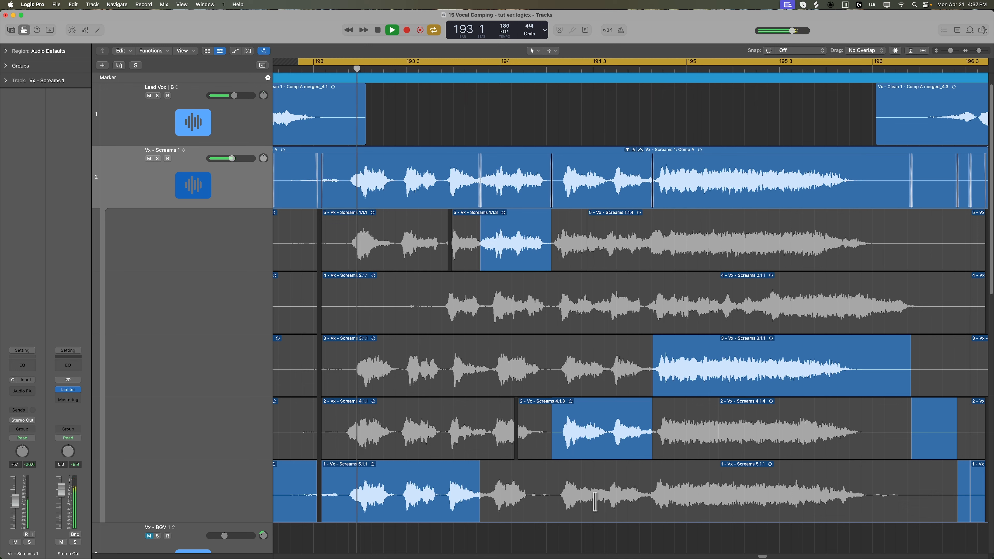
drag(653, 402, 655, 403)
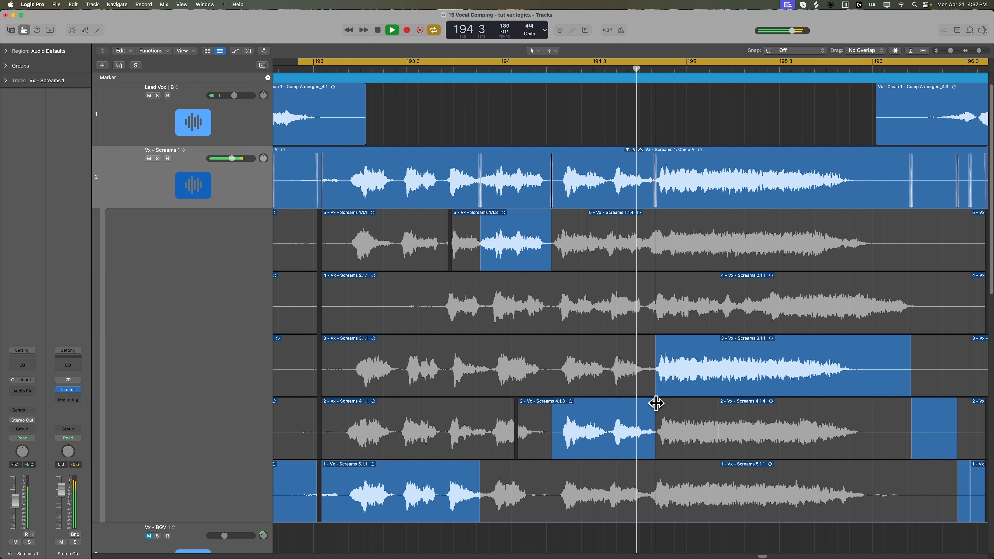
key(space)
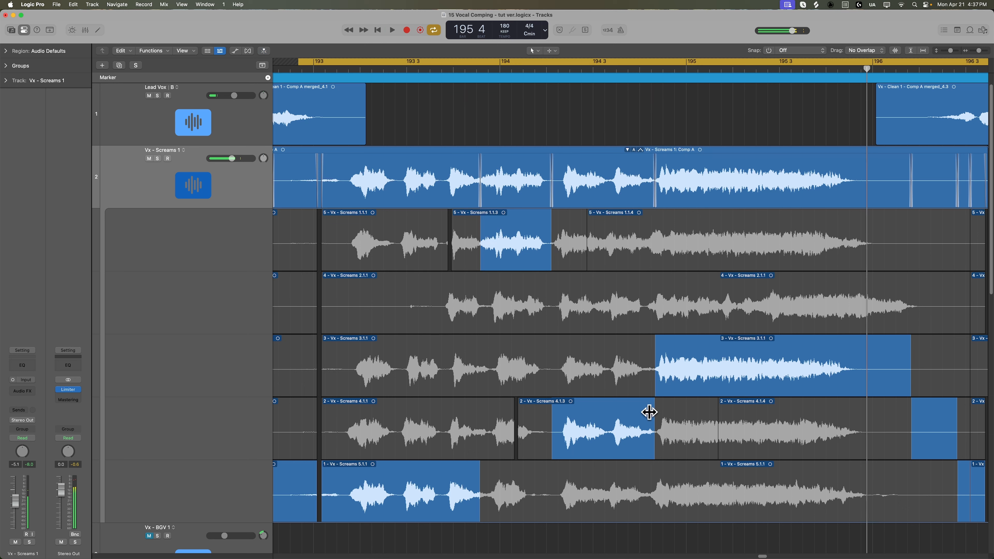